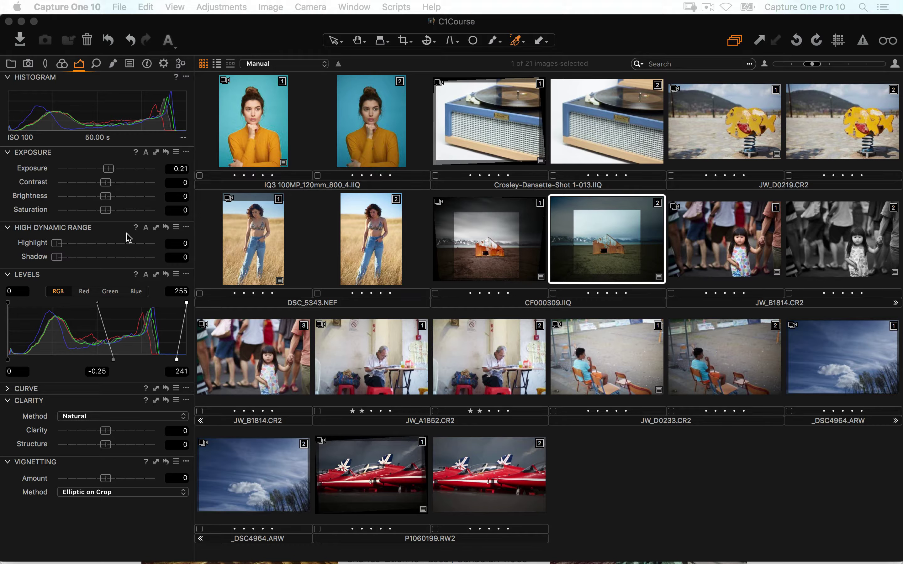
Bring up the color tools with Color Balance expanded and Color Editor collapsed, and open the first variant of the teal-background portrait
{"action": "left_click", "coordinate": [136, 191]}
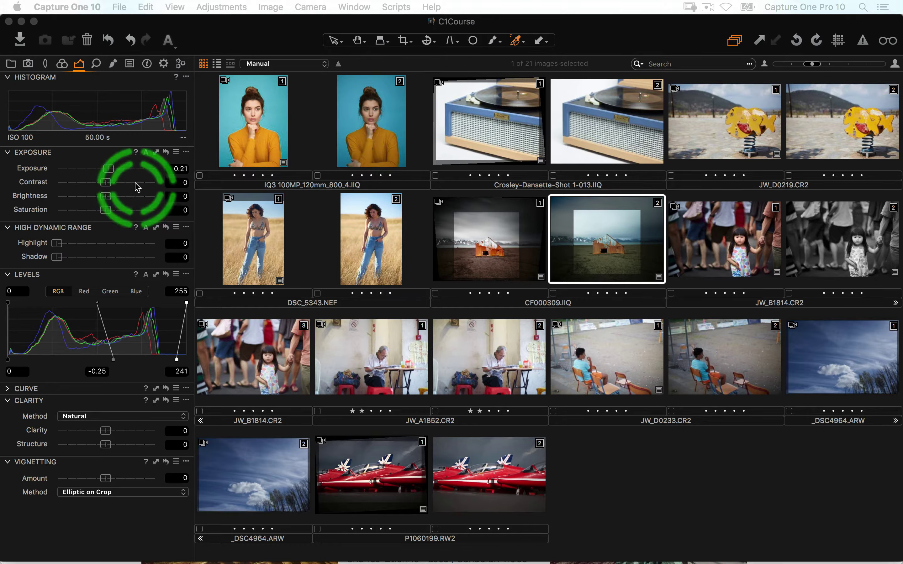
{"action": "left_click", "coordinate": [61, 66]}
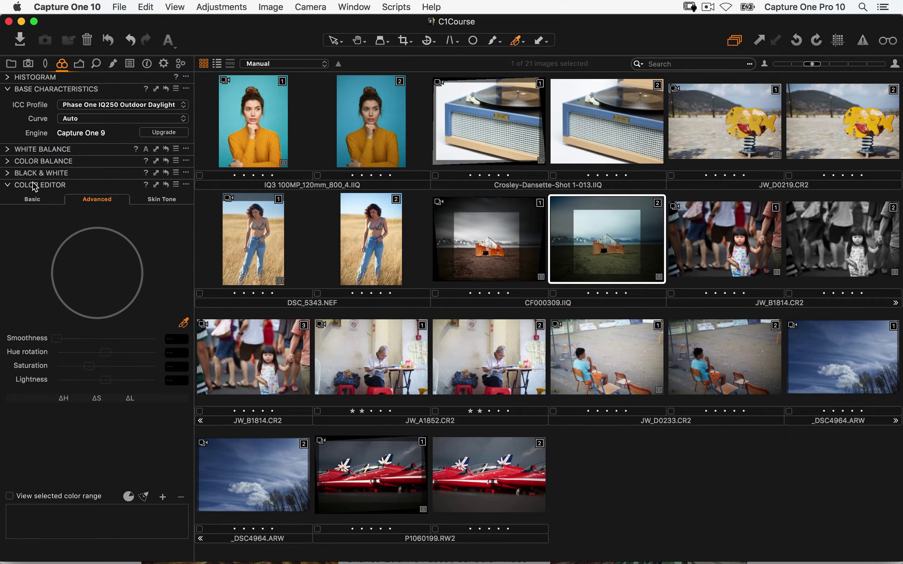
{"action": "left_click", "coordinate": [8, 185]}
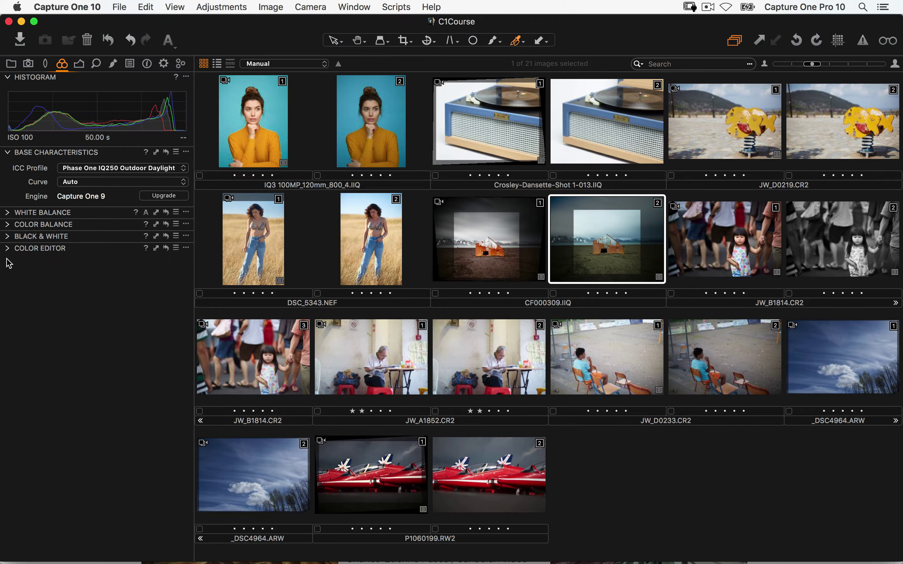
{"action": "left_click", "coordinate": [8, 225]}
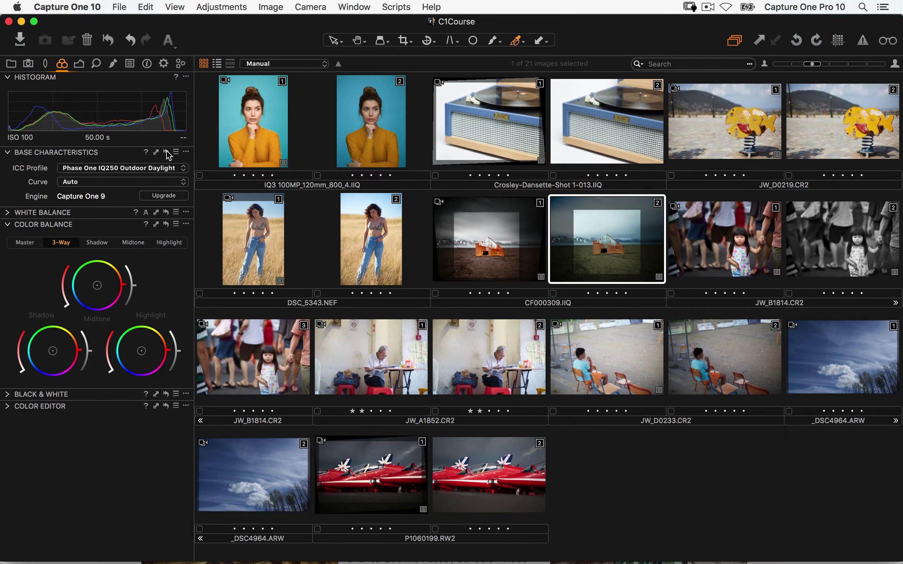
{"action": "double_click", "coordinate": [257, 127]}
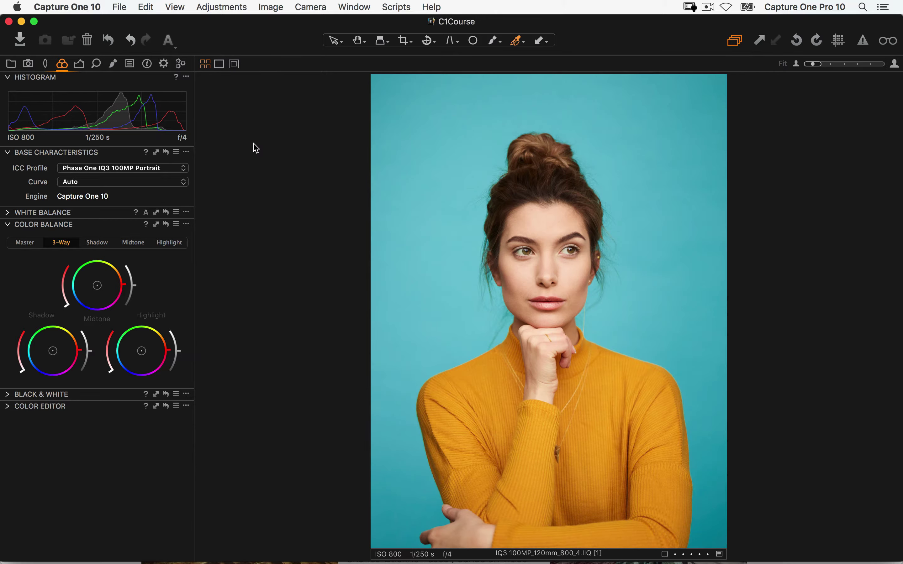
Examine the ICC profiles available for the portrait, including the Panasonic and Canon camera lists and the Canon EOS-1D Mark II options
{"action": "mouse_move", "coordinate": [209, 166]}
{"action": "left_mouse_down"}
{"action": "mouse_move", "coordinate": [30, 162]}
{"action": "mouse_move", "coordinate": [138, 147]}
{"action": "mouse_move", "coordinate": [93, 224]}
{"action": "mouse_move", "coordinate": [67, 143]}
{"action": "left_mouse_up"}
{"action": "left_click", "coordinate": [109, 173]}
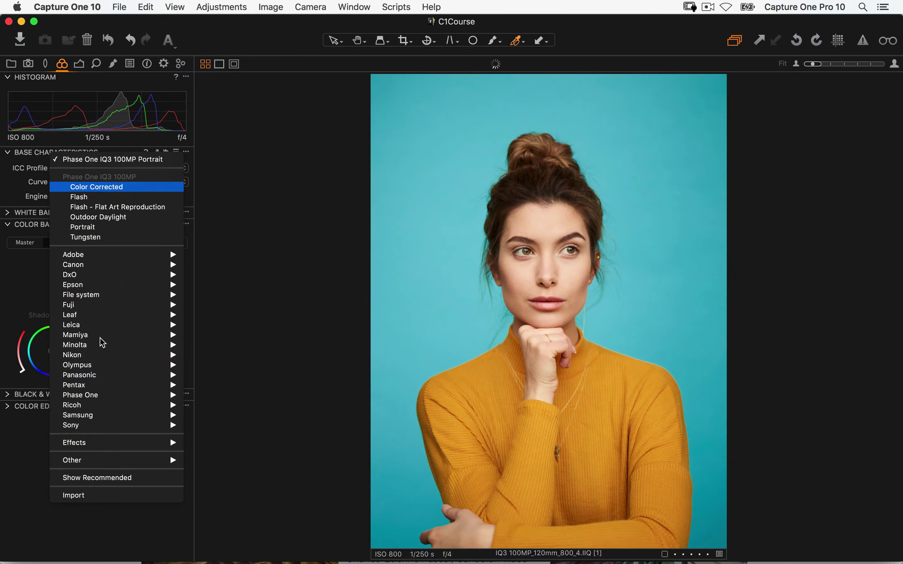
{"action": "mouse_move", "coordinate": [101, 375]}
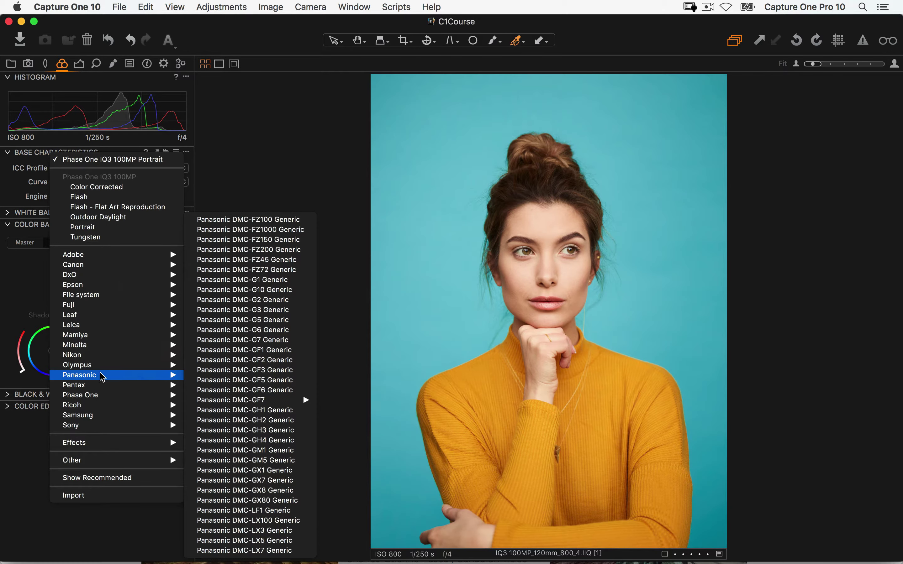
{"action": "mouse_move", "coordinate": [144, 267]}
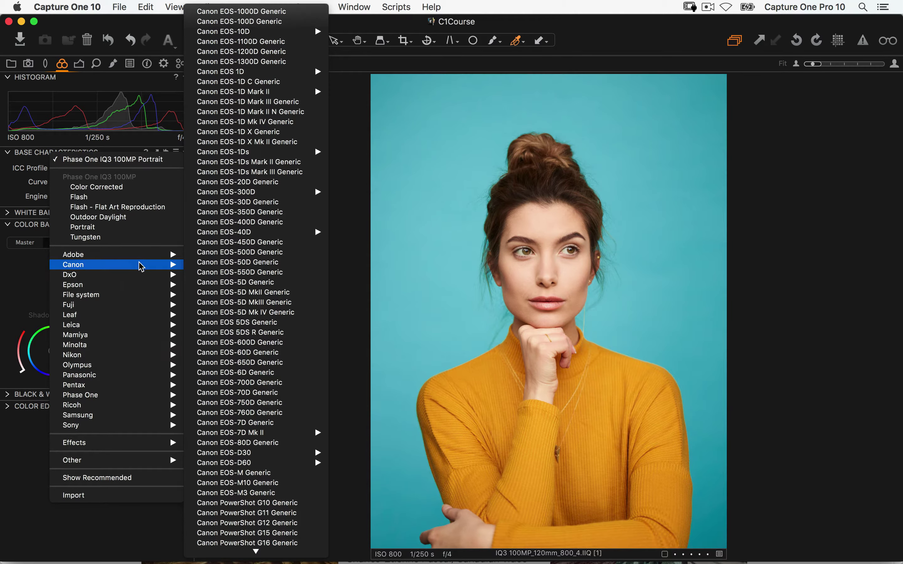
{"action": "left_click", "coordinate": [29, 194]}
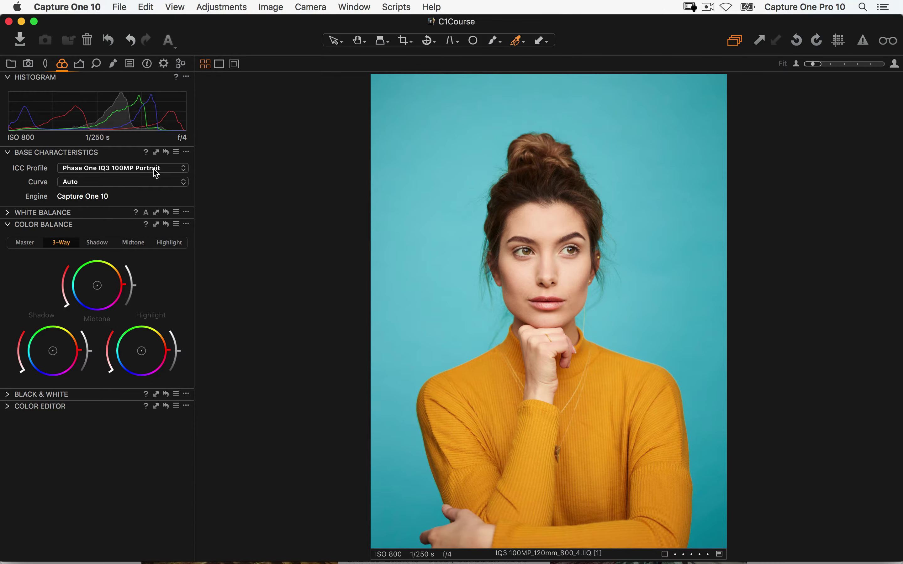
{"action": "left_click", "coordinate": [156, 170]}
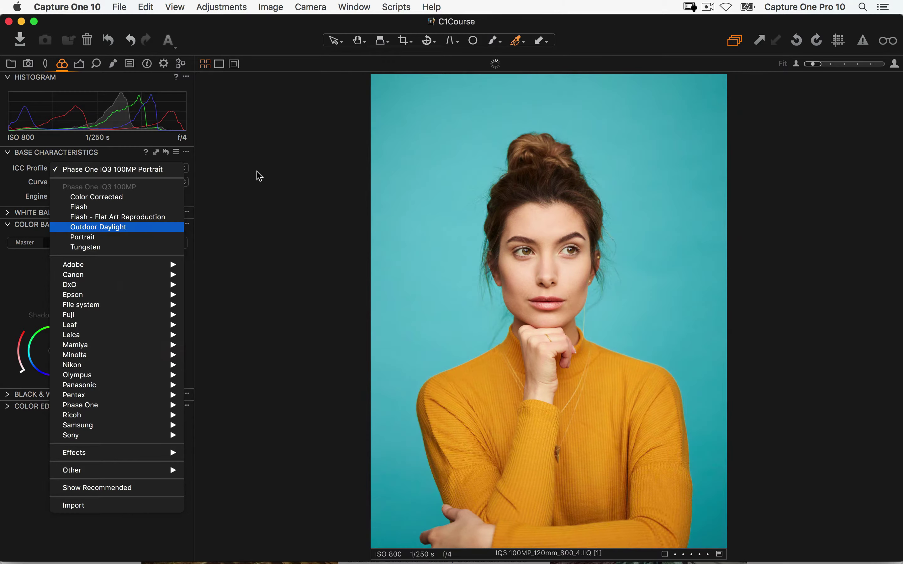
{"action": "left_click", "coordinate": [151, 169]}
{"action": "left_click", "coordinate": [153, 170]}
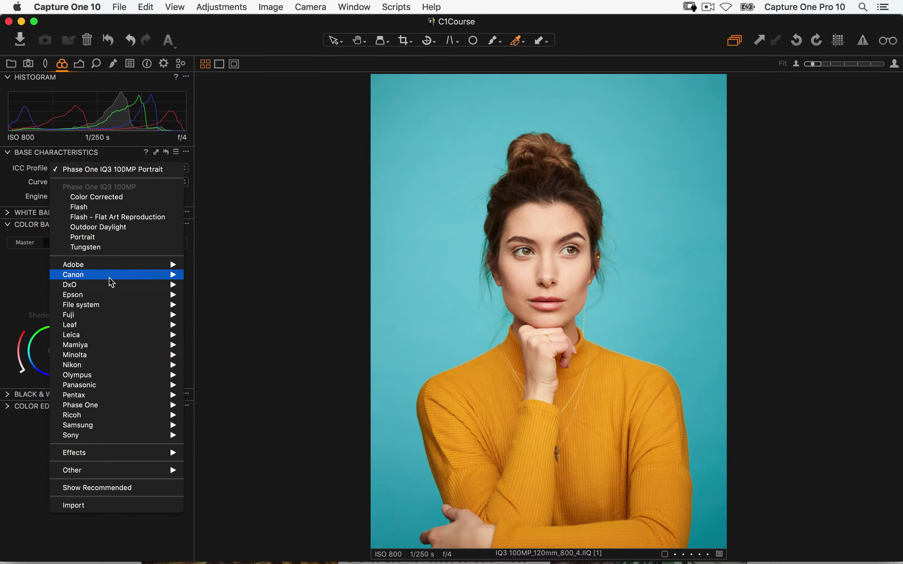
{"action": "mouse_move", "coordinate": [116, 276]}
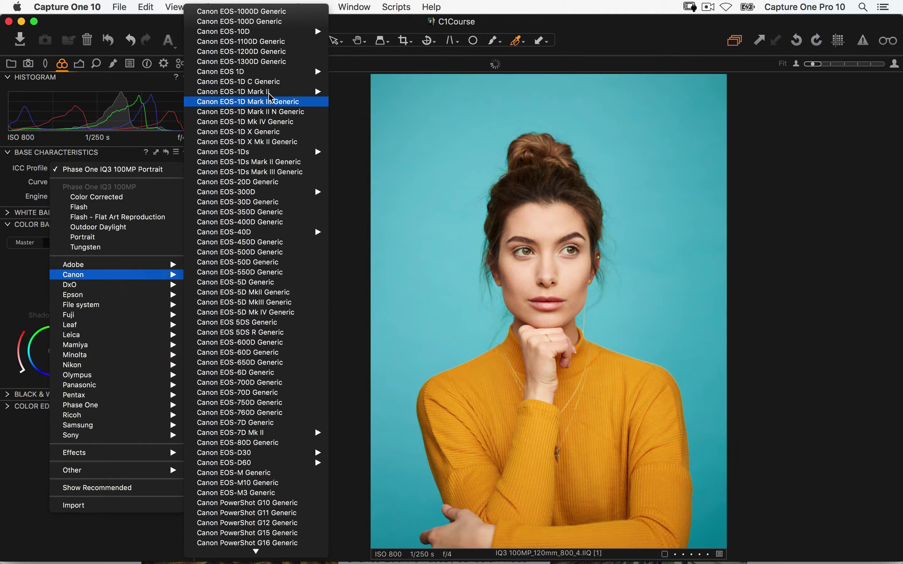
{"action": "mouse_move", "coordinate": [274, 97]}
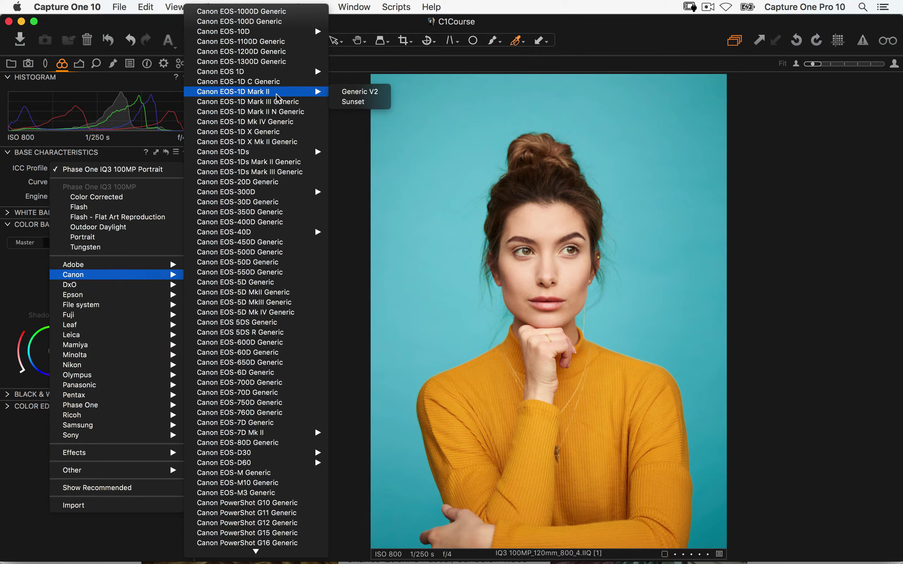
{"action": "left_click", "coordinate": [330, 155]}
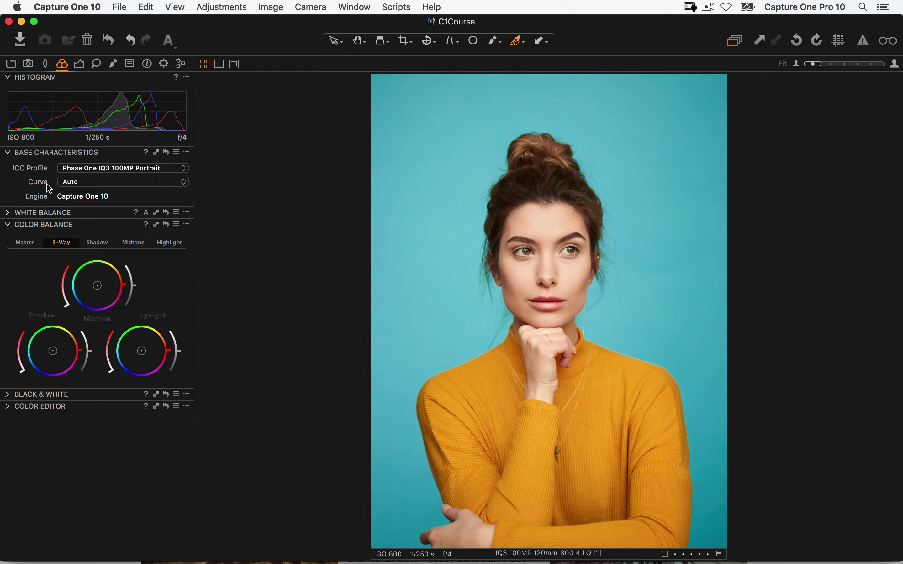
Try the Film Extra Shadow, Film High Contrast and Linear Response curves on the portrait, and return the curve to Auto
{"action": "left_click", "coordinate": [68, 183]}
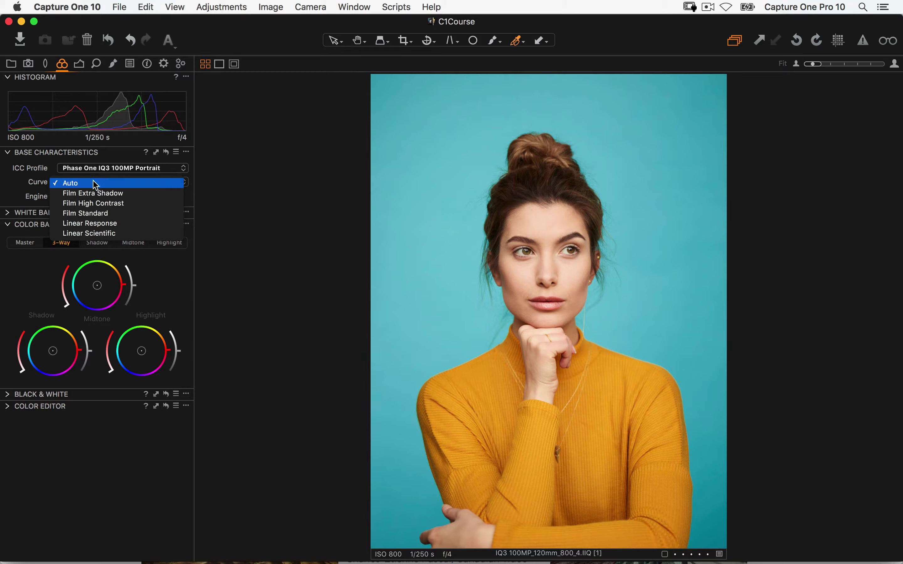
{"action": "left_click", "coordinate": [112, 194]}
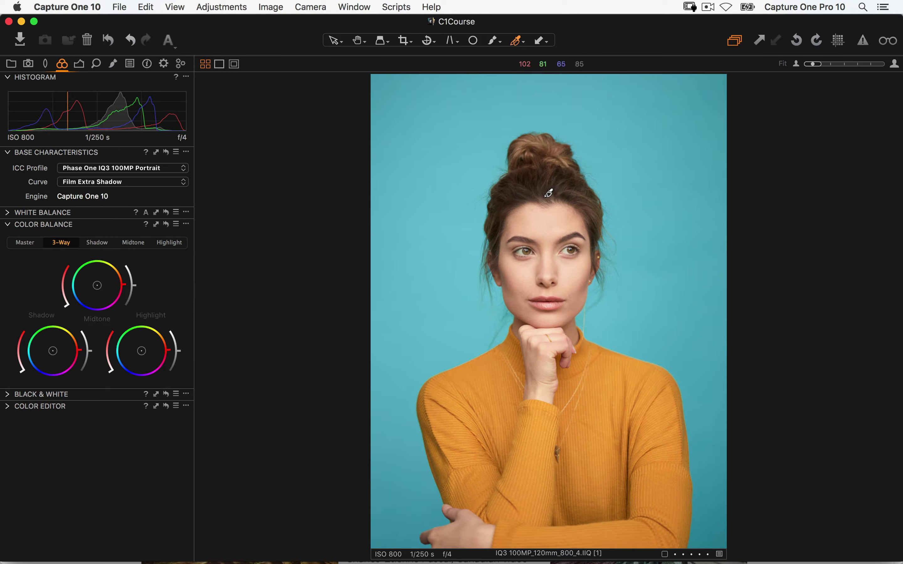
{"action": "left_click", "coordinate": [137, 182]}
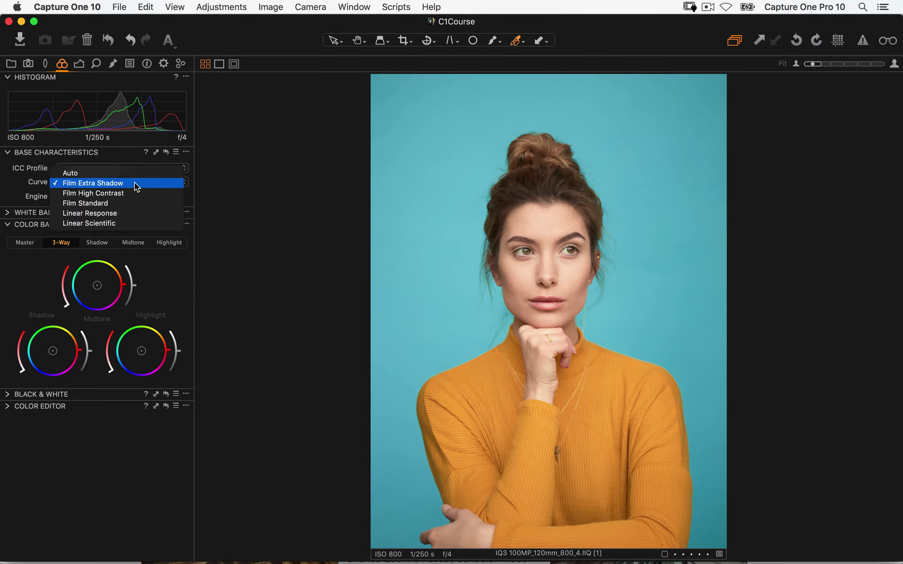
{"action": "left_click", "coordinate": [131, 194]}
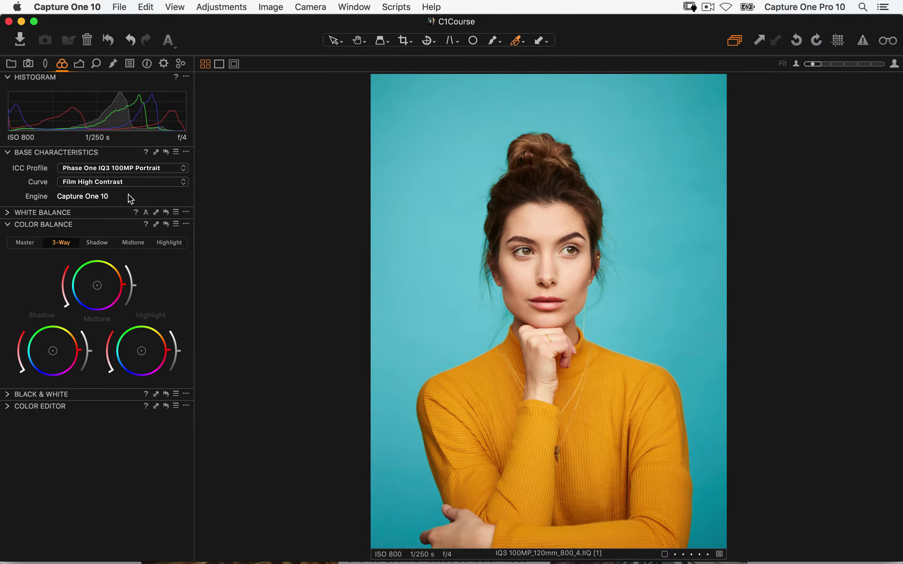
{"action": "left_click", "coordinate": [126, 182]}
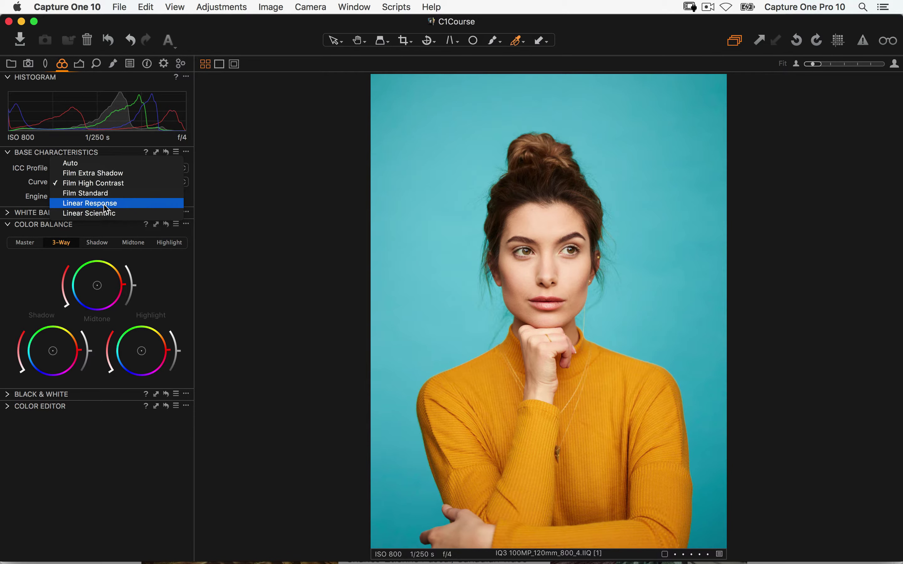
{"action": "left_click", "coordinate": [105, 204]}
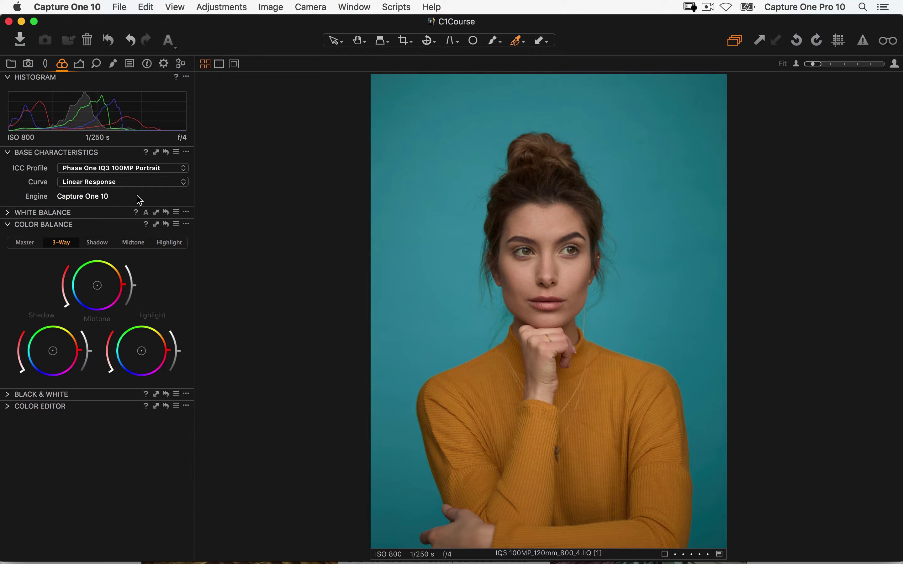
{"action": "left_click", "coordinate": [132, 181]}
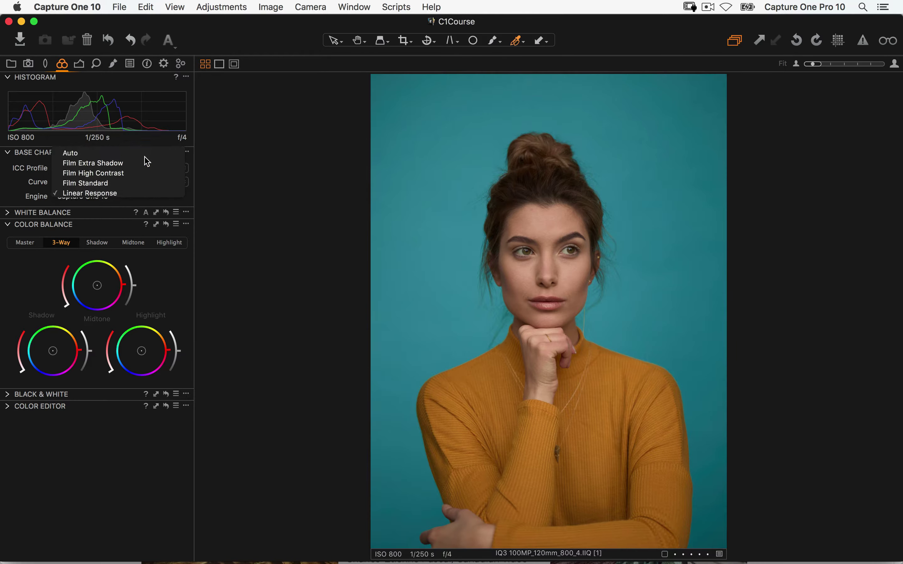
{"action": "left_click", "coordinate": [144, 155]}
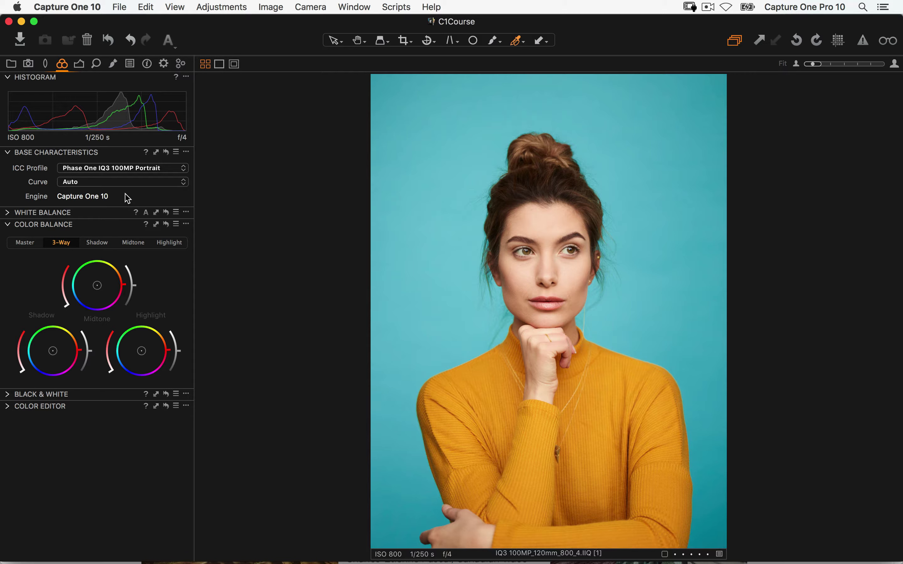
Open the first variant of the turntable photo Crosley-Dansette-Shot 1-013.IIQ at full viewer size
{"action": "left_click", "coordinate": [146, 193]}
{"action": "key", "text": "super+alt+v"}
{"action": "double_click", "coordinate": [481, 125]}
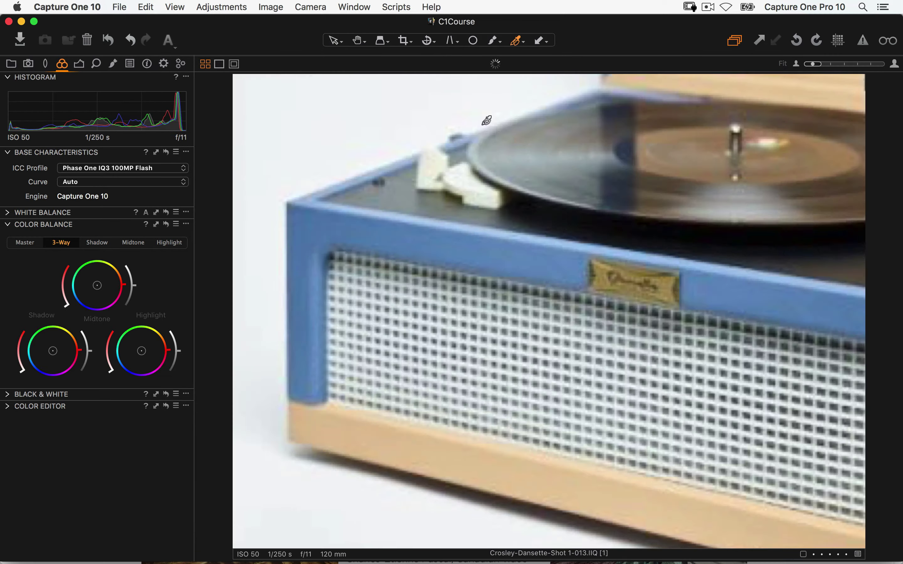
Collapse Color Balance, and place the expanded Color Editor directly below Base Characteristics
{"action": "left_click", "coordinate": [7, 224]}
{"action": "left_click_drag", "start_coordinate": [41, 249], "coordinate": [10, 213]}
{"action": "left_click", "coordinate": [9, 210]}
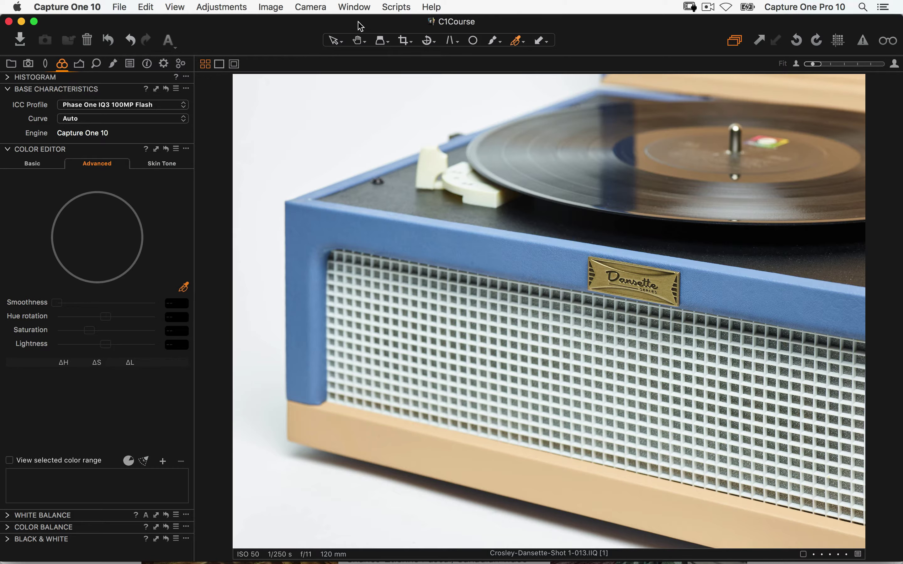
{"action": "left_click", "coordinate": [355, 7]}
{"action": "mouse_move", "coordinate": [451, 77]}
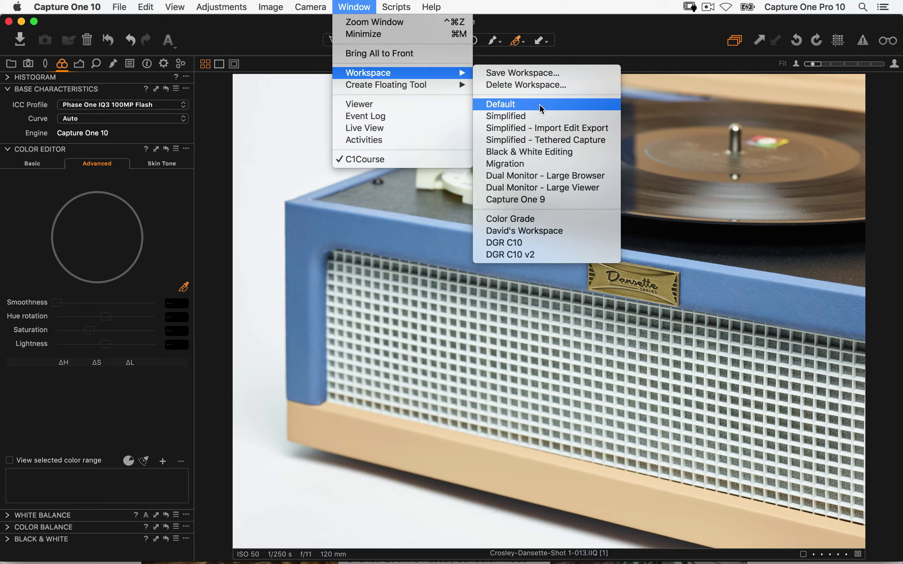
{"action": "left_click", "coordinate": [215, 150]}
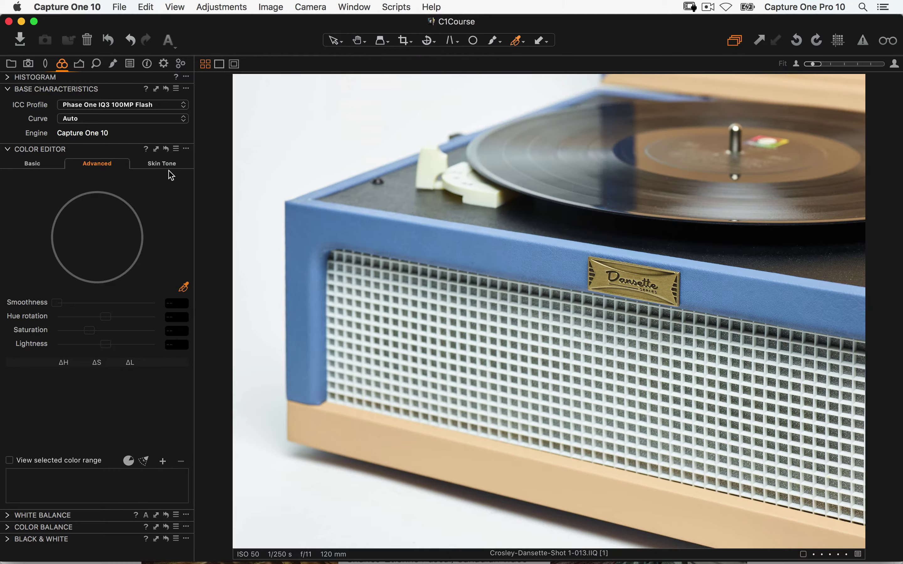
Look through the Color Editor's Basic, Advanced and Skin Tone modes and compare their controls
{"action": "left_click", "coordinate": [29, 166]}
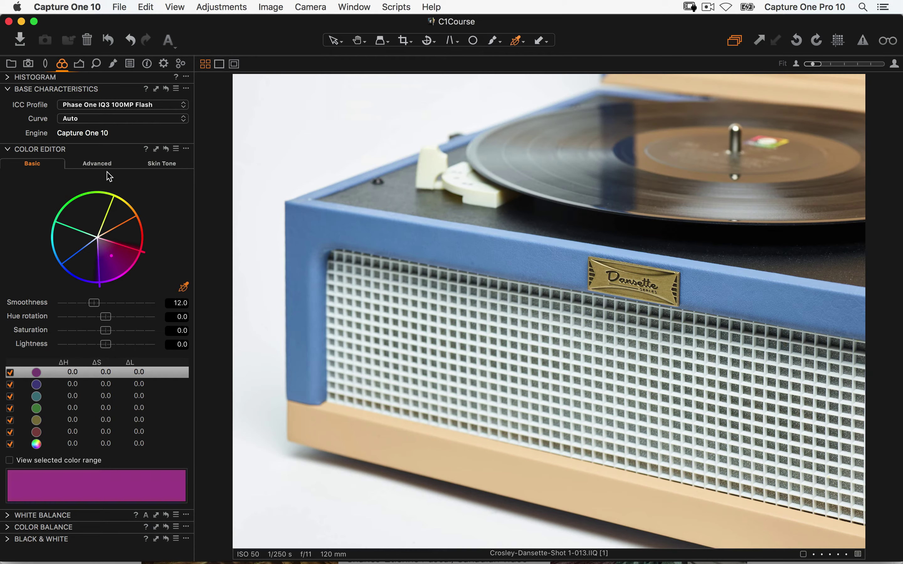
{"action": "left_click", "coordinate": [96, 165]}
{"action": "left_click", "coordinate": [171, 165]}
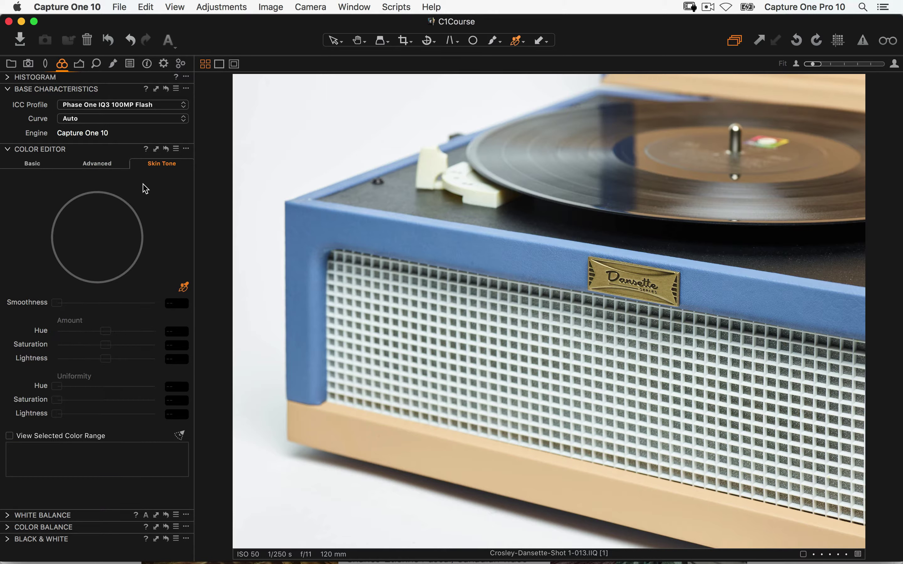
{"action": "left_click", "coordinate": [32, 166]}
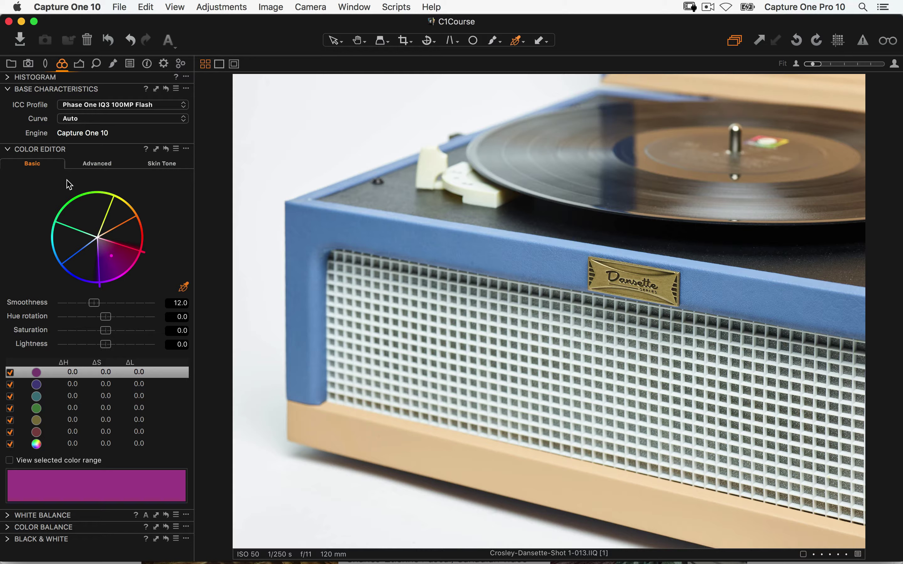
{"action": "left_click", "coordinate": [97, 167]}
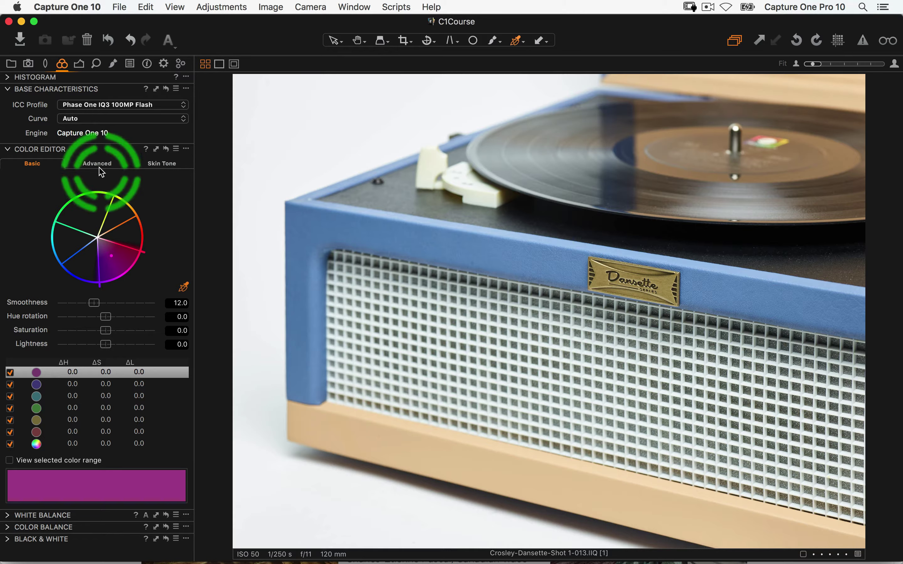
{"action": "left_click", "coordinate": [39, 166]}
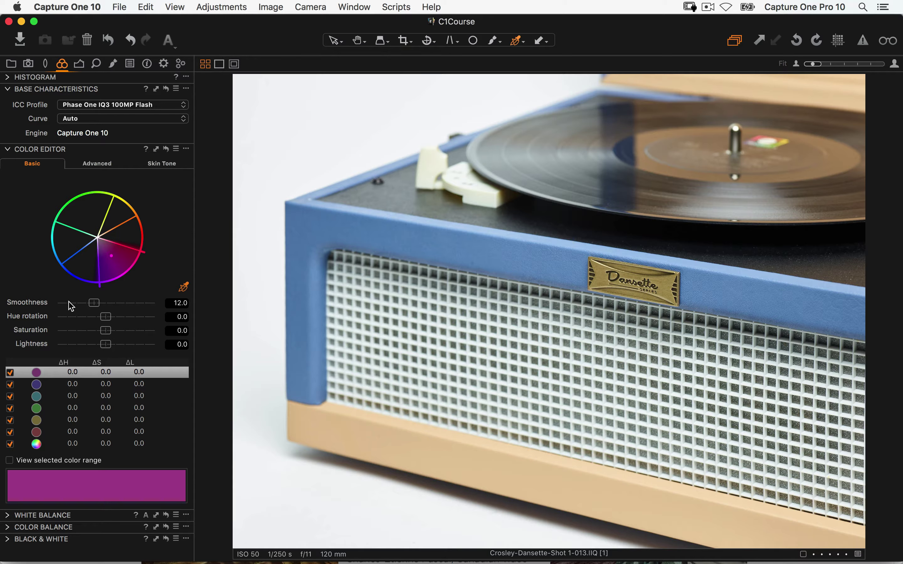
In the Advanced Color Editor, sample the turntable's blue casing and set that color's saturation to -60.9 and lightness to 23.3
{"action": "left_click", "coordinate": [104, 163]}
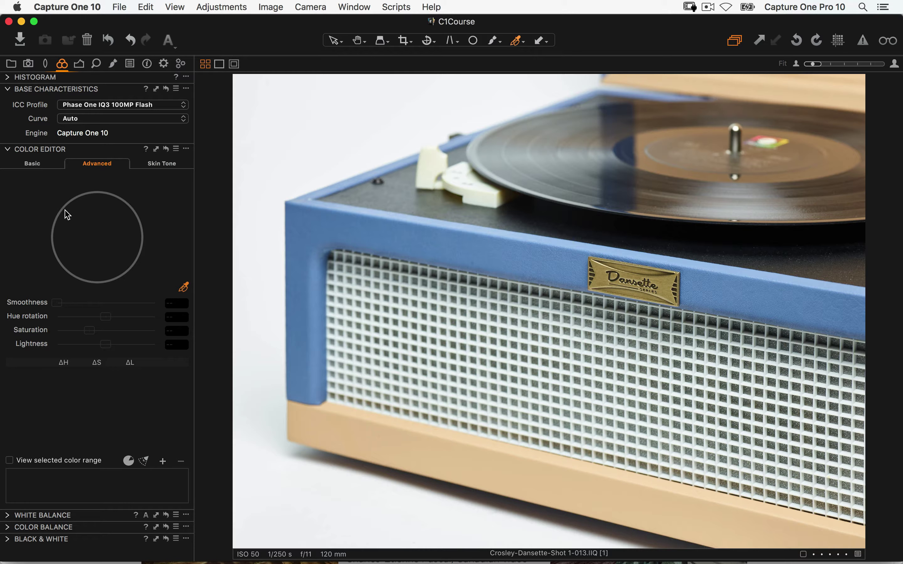
{"action": "left_click", "coordinate": [184, 288]}
{"action": "left_click", "coordinate": [393, 236]}
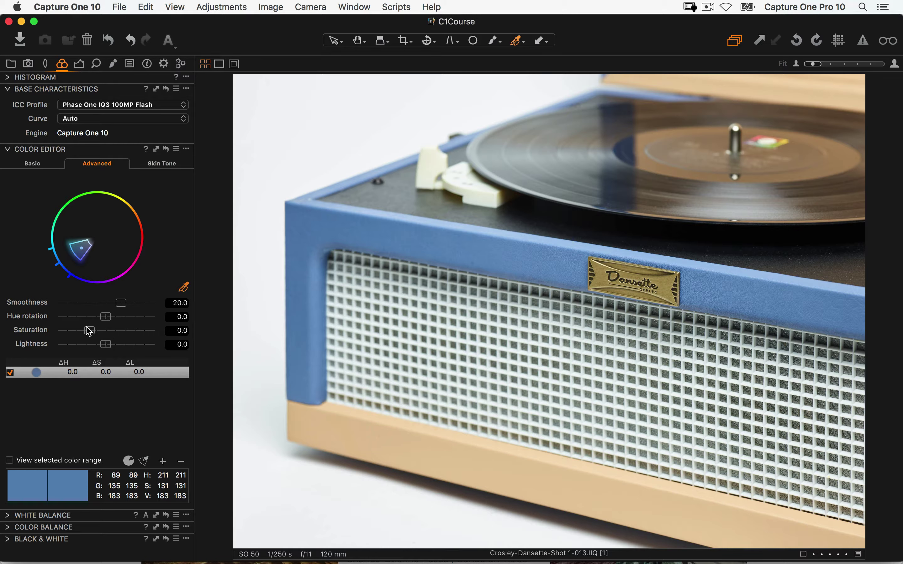
{"action": "left_click_drag", "start_coordinate": [89, 330], "coordinate": [115, 346]}
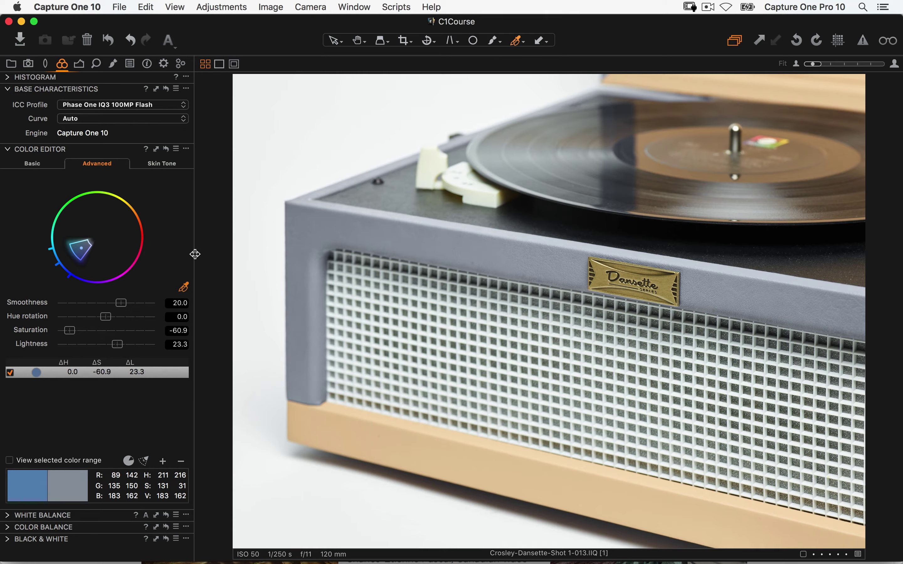
Sample the turntable's beige base as a second color, and set hue rotation to 12.0, saturation to 43.0 and lightness to 11.0
{"action": "left_click", "coordinate": [184, 289]}
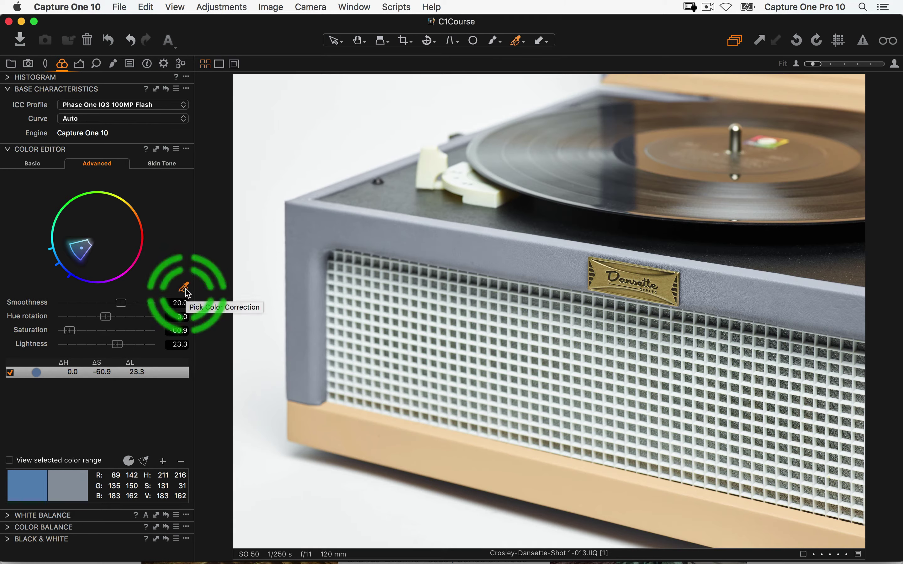
{"action": "left_click", "coordinate": [347, 426]}
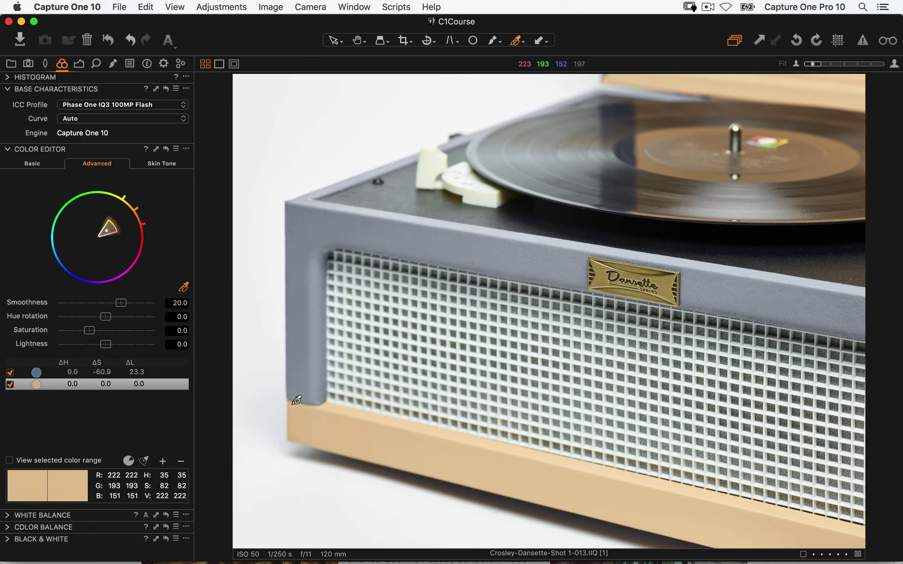
{"action": "left_click", "coordinate": [47, 386]}
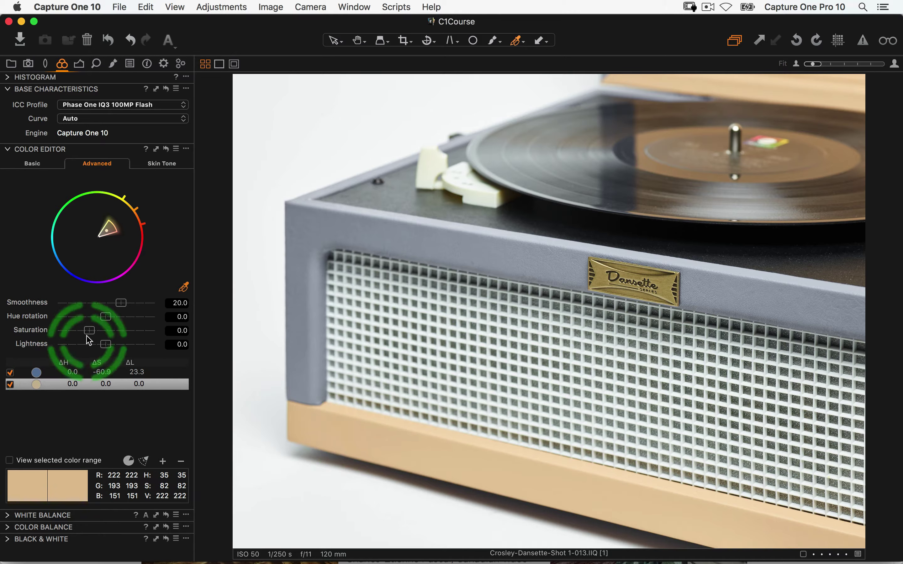
{"action": "left_click_drag", "start_coordinate": [106, 345], "coordinate": [126, 317]}
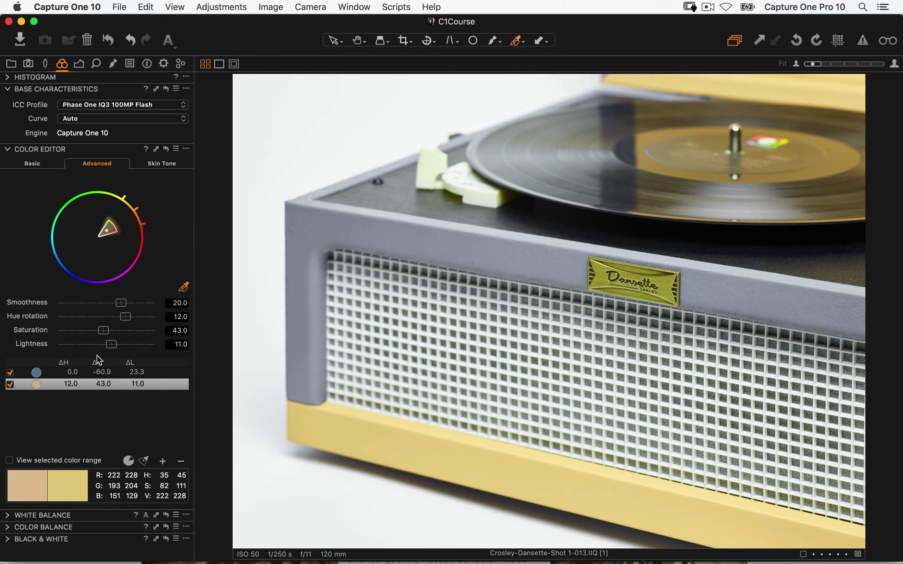
In the second variant of JW_D0219.CR2, sample the fish's yellow paint and preview the selected color range
{"action": "key", "text": "alt+super+n"}
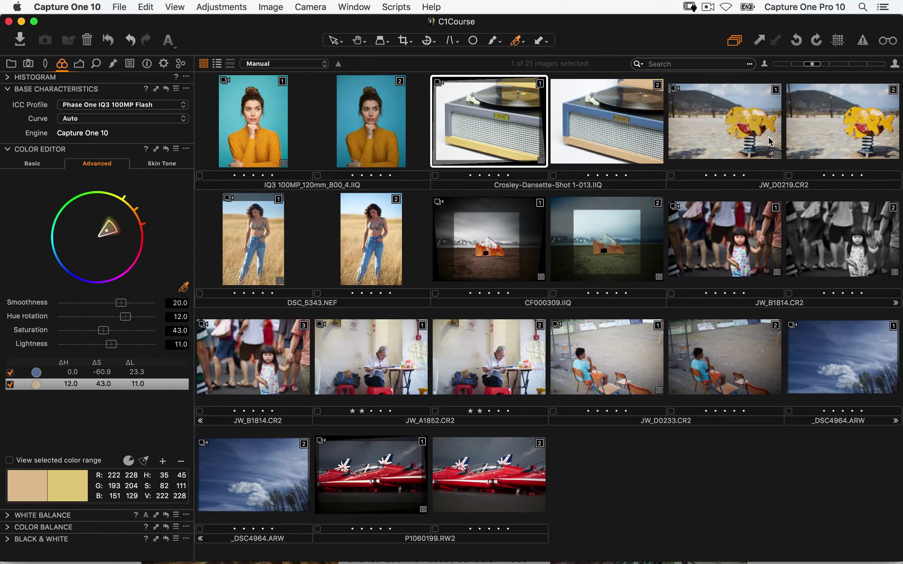
{"action": "double_click", "coordinate": [858, 136]}
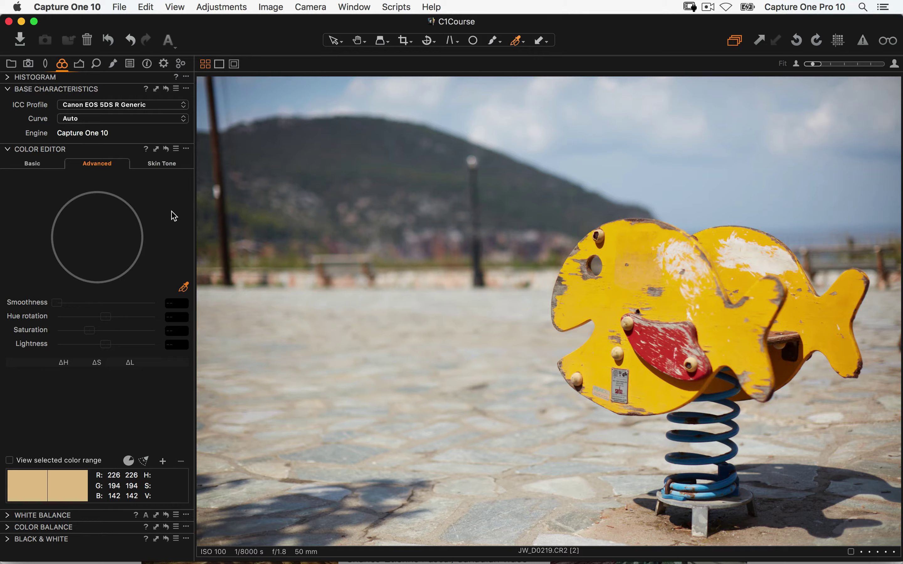
{"action": "left_click", "coordinate": [183, 286]}
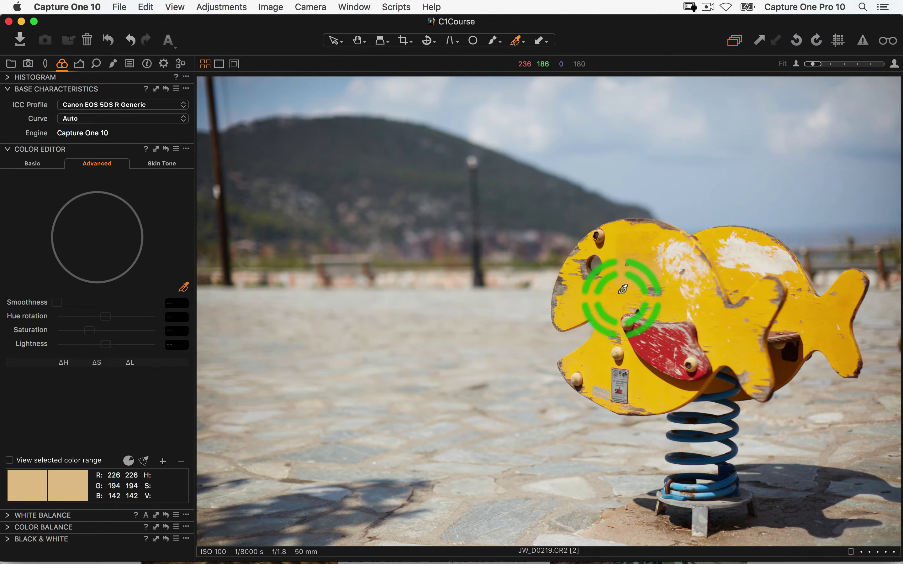
{"action": "left_click", "coordinate": [591, 297]}
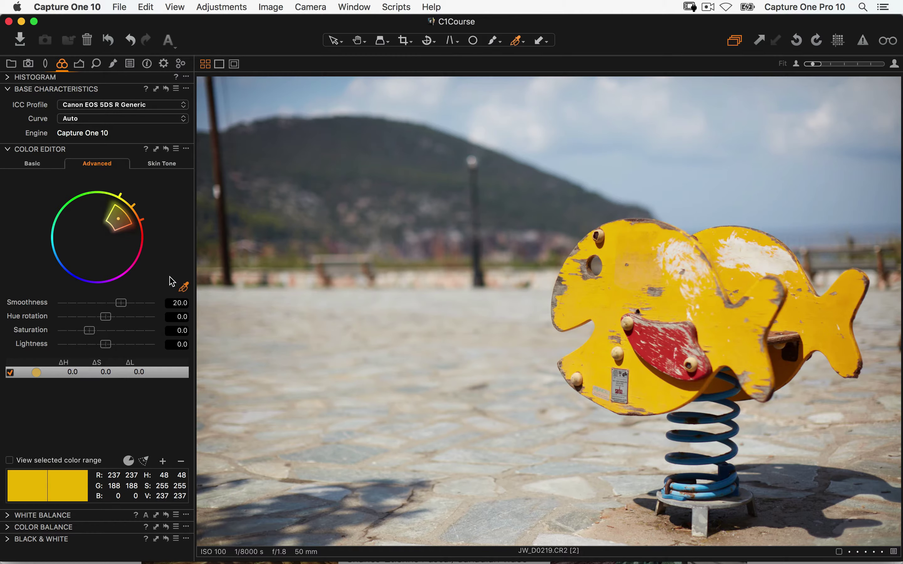
{"action": "left_click", "coordinate": [31, 462]}
{"action": "left_click", "coordinate": [9, 461]}
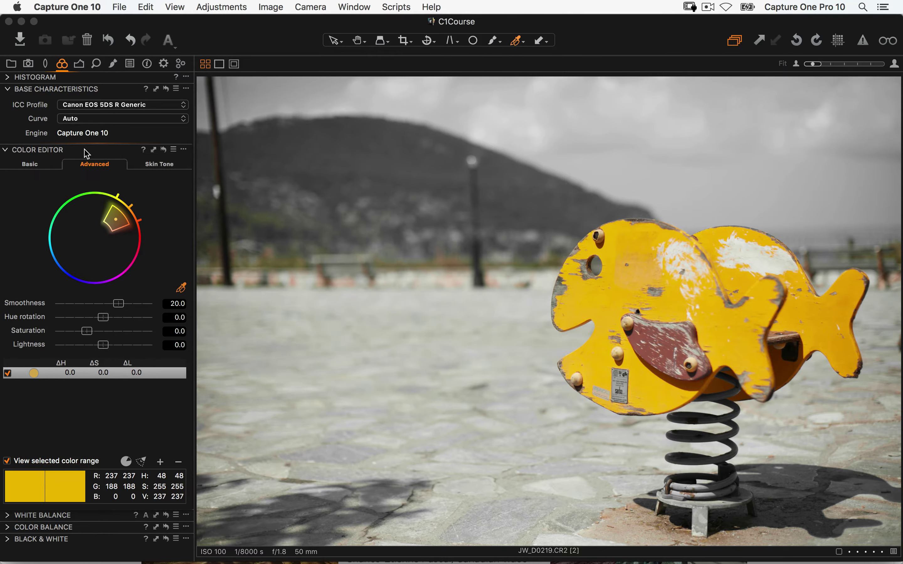
Float and enlarge the Color Editor, hide the tool panels, and move the editor clear of the fish
{"action": "left_click_drag", "start_coordinate": [86, 153], "coordinate": [302, 105]}
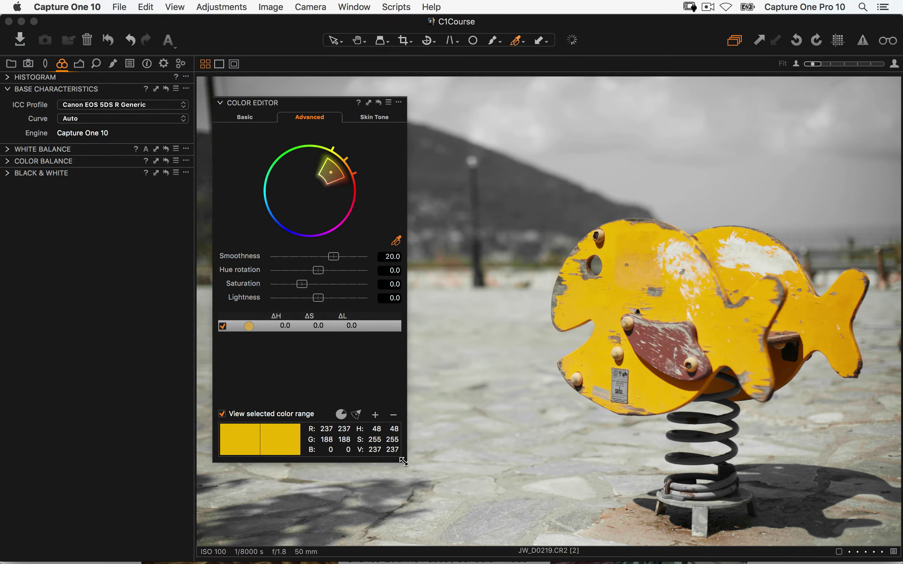
{"action": "left_click_drag", "start_coordinate": [406, 462], "coordinate": [516, 540]}
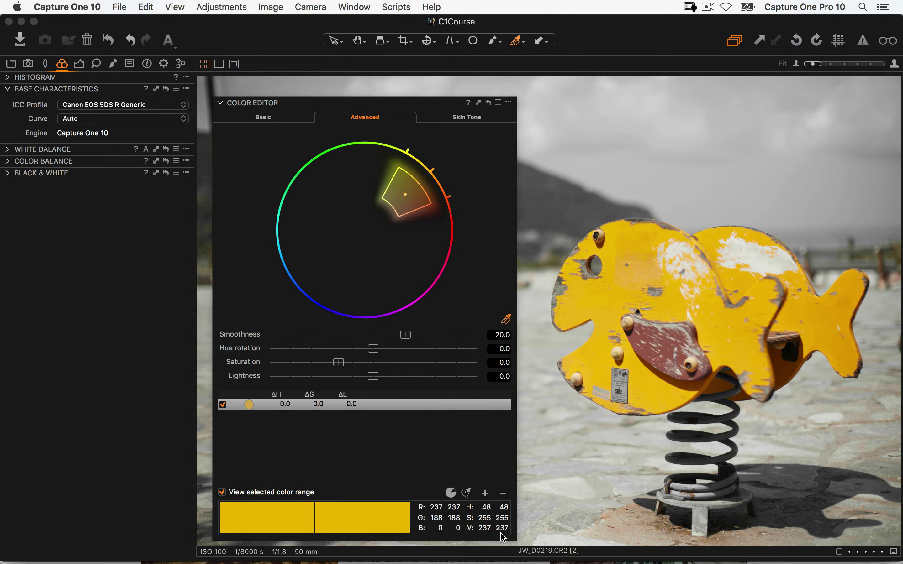
{"action": "key", "text": "super+t"}
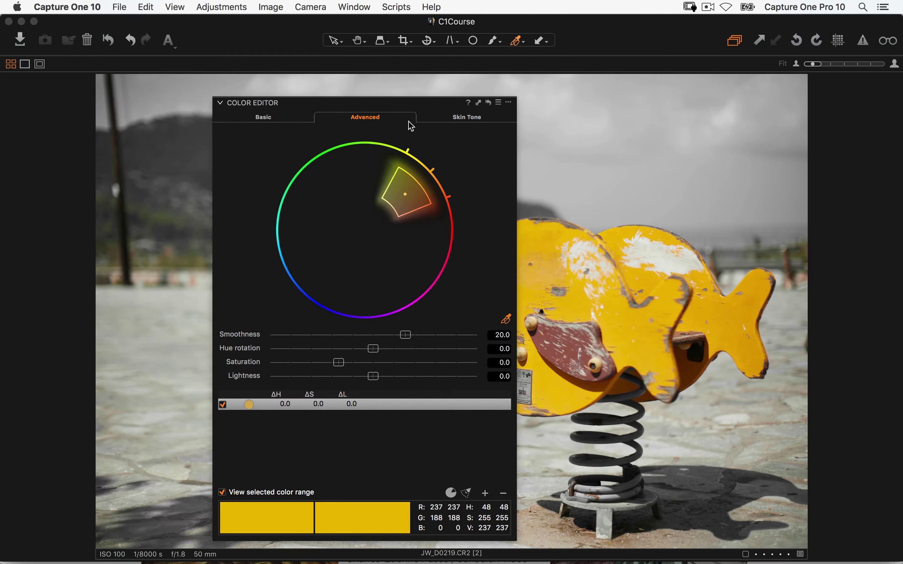
{"action": "left_click_drag", "start_coordinate": [392, 106], "coordinate": [193, 92]}
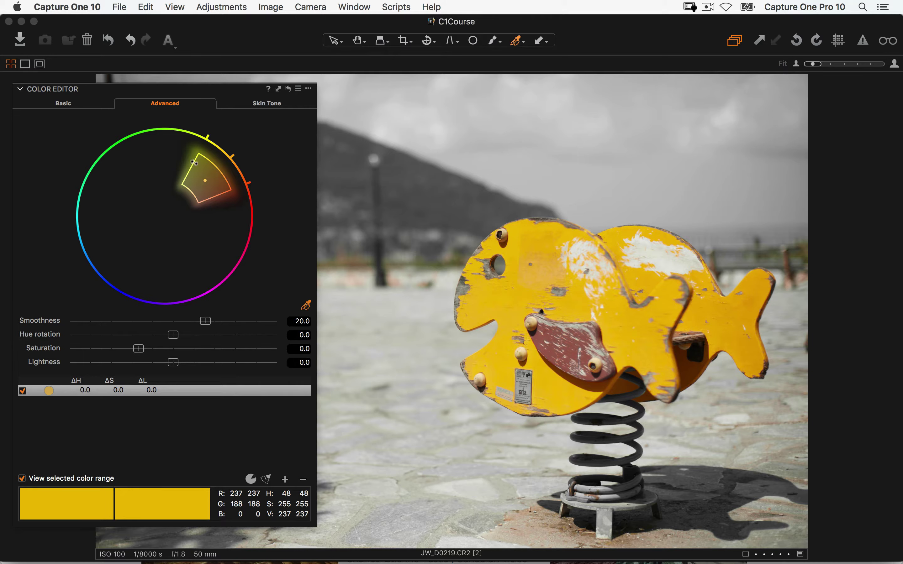
Narrow the yellow selection's hue range from both sides, and tighten its saturation range around the sampled point
{"action": "left_click_drag", "start_coordinate": [198, 163], "coordinate": [207, 161]}
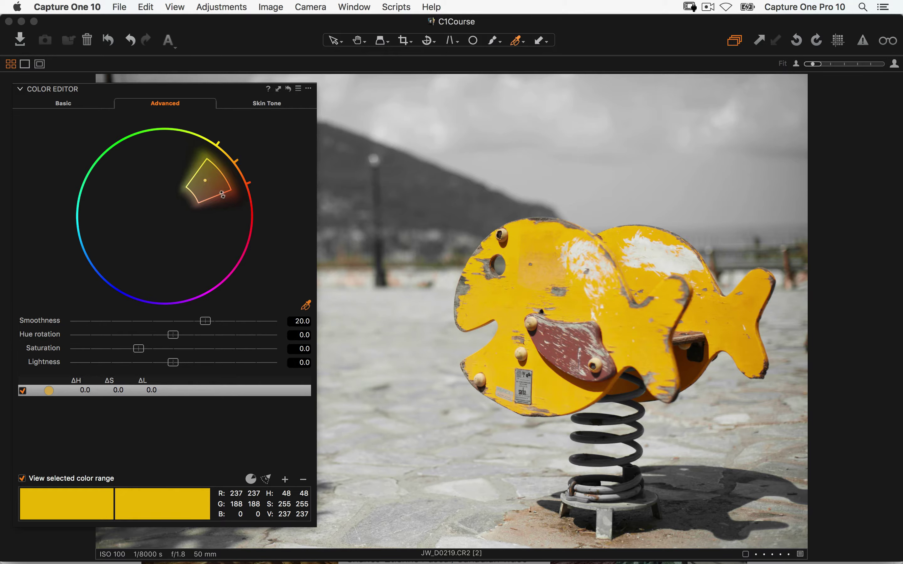
{"action": "left_click_drag", "start_coordinate": [222, 195], "coordinate": [210, 174]}
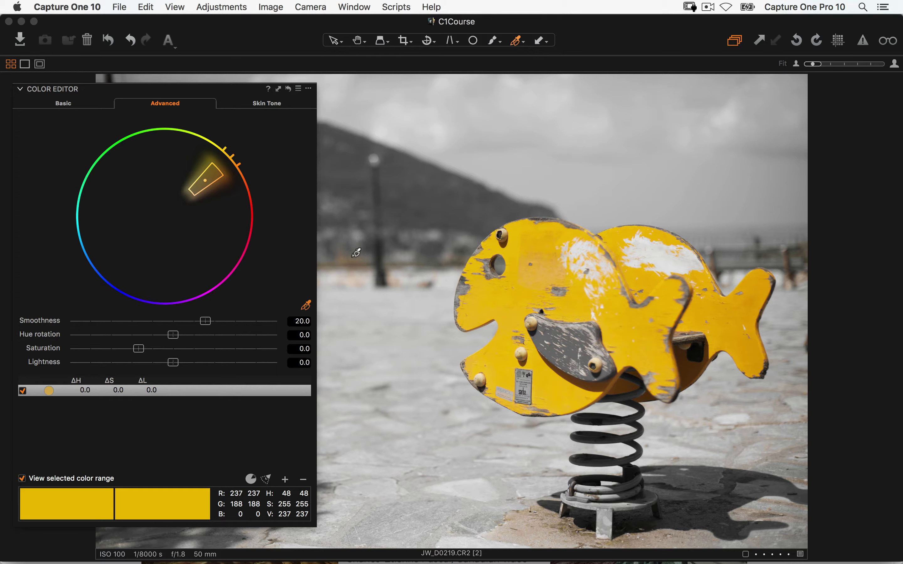
{"action": "mouse_move", "coordinate": [219, 171]}
{"action": "left_mouse_down"}
{"action": "mouse_move", "coordinate": [202, 186]}
{"action": "mouse_move", "coordinate": [209, 174]}
{"action": "left_mouse_up"}
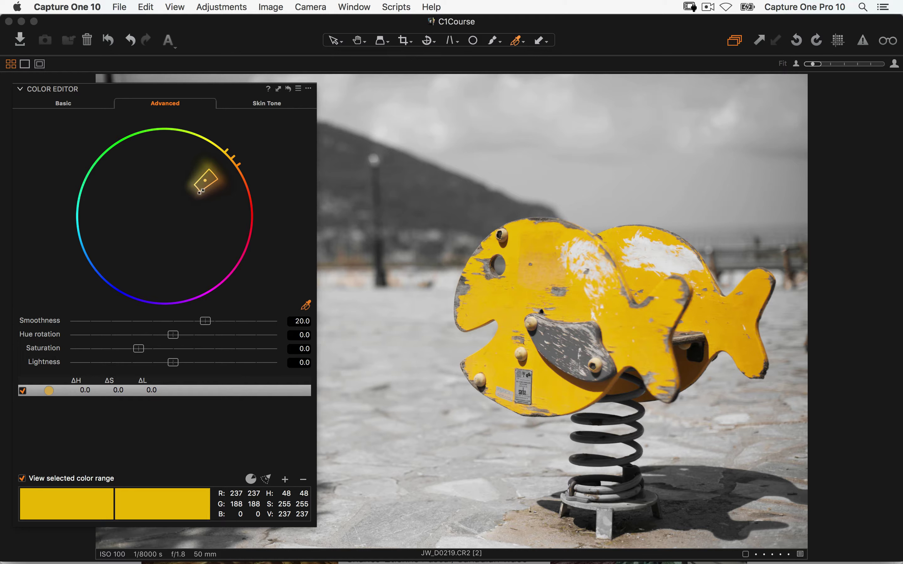
{"action": "left_click", "coordinate": [200, 185]}
Try smoothness values of 12.6, 7.2 and 1.0 on the yellow range, and settle on 7.8
{"action": "left_click_drag", "start_coordinate": [197, 89], "coordinate": [239, 87]}
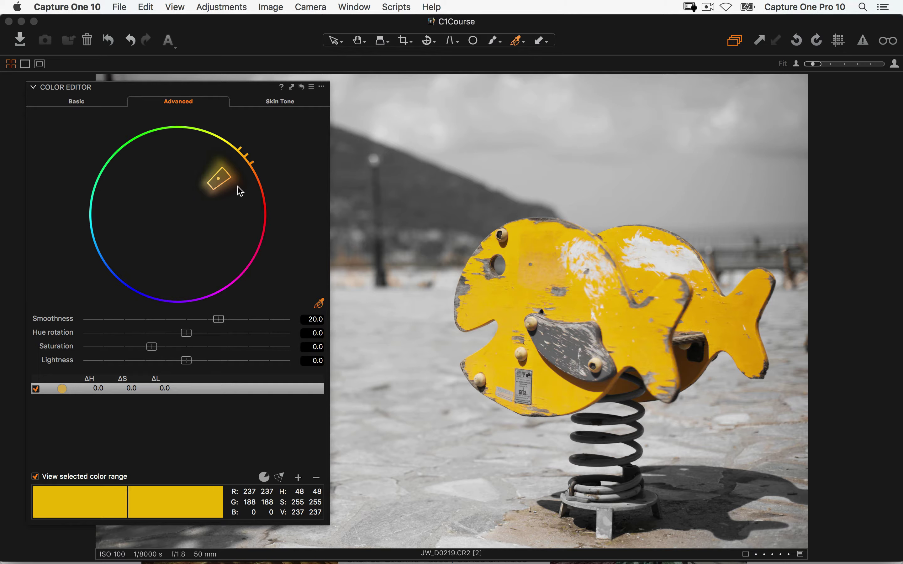
{"action": "left_click_drag", "start_coordinate": [218, 319], "coordinate": [165, 319]}
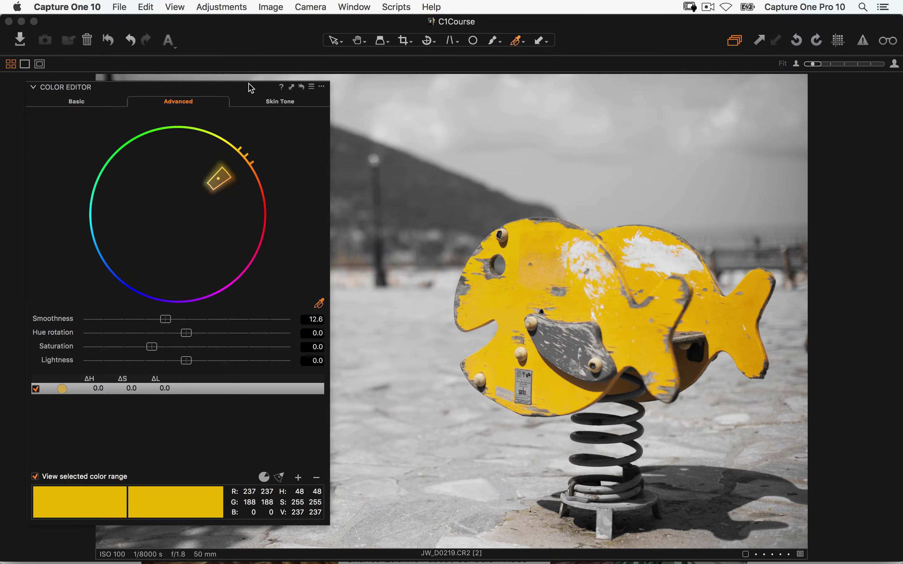
{"action": "left_click_drag", "start_coordinate": [251, 88], "coordinate": [191, 85]}
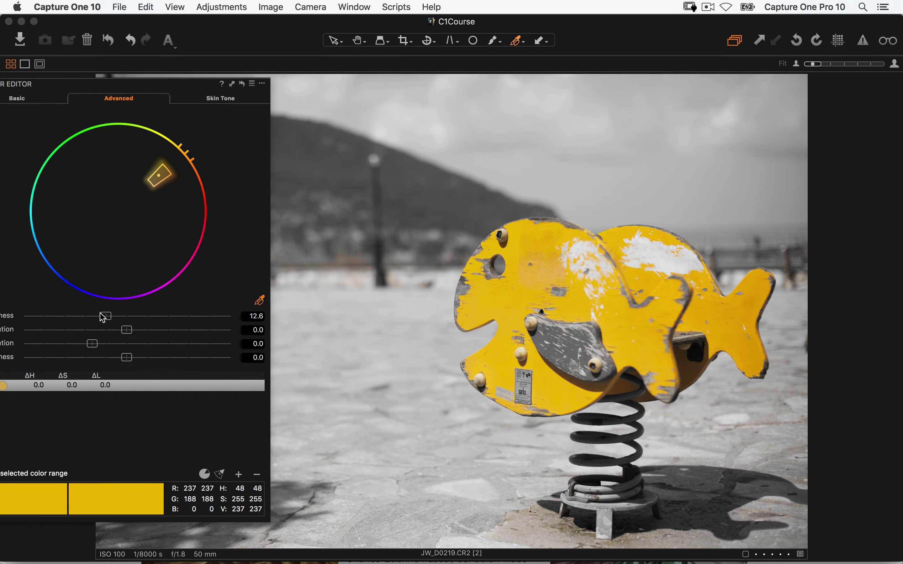
{"action": "left_click_drag", "start_coordinate": [101, 315], "coordinate": [65, 315]}
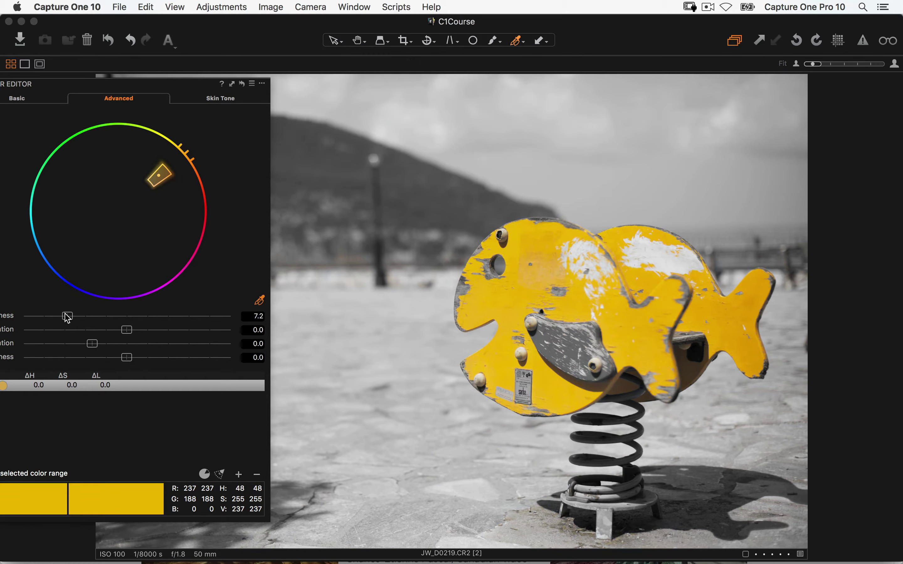
{"action": "left_click_drag", "start_coordinate": [177, 83], "coordinate": [252, 92]}
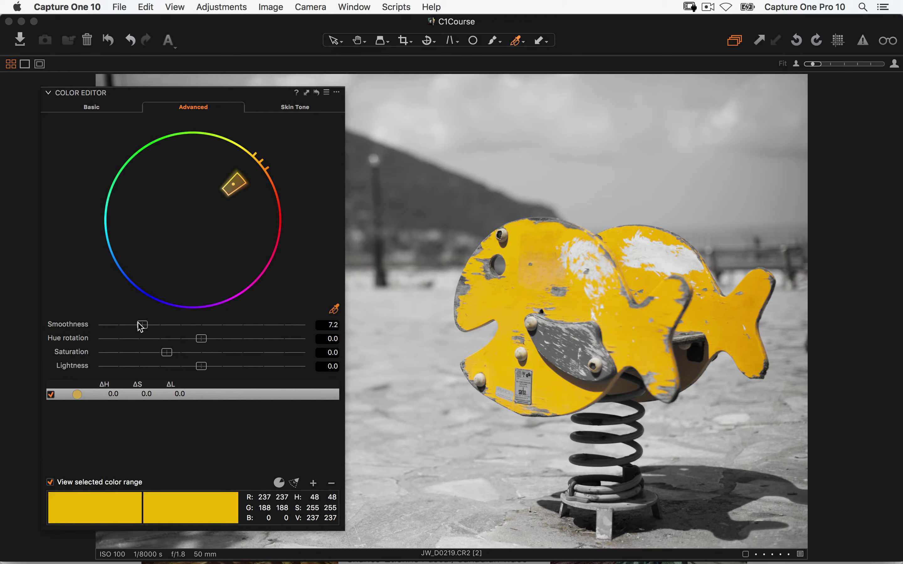
{"action": "left_click_drag", "start_coordinate": [140, 324], "coordinate": [74, 323]}
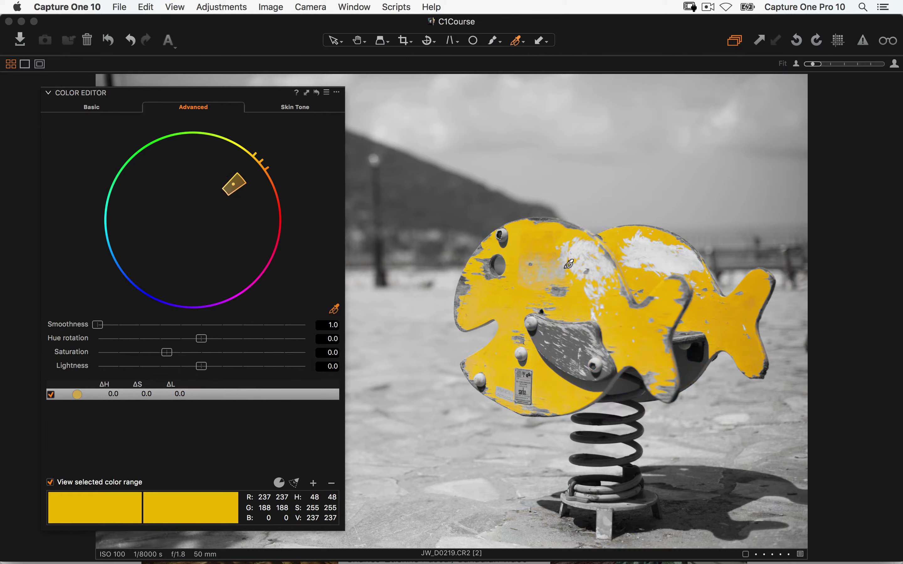
{"action": "left_click_drag", "start_coordinate": [96, 328], "coordinate": [147, 333]}
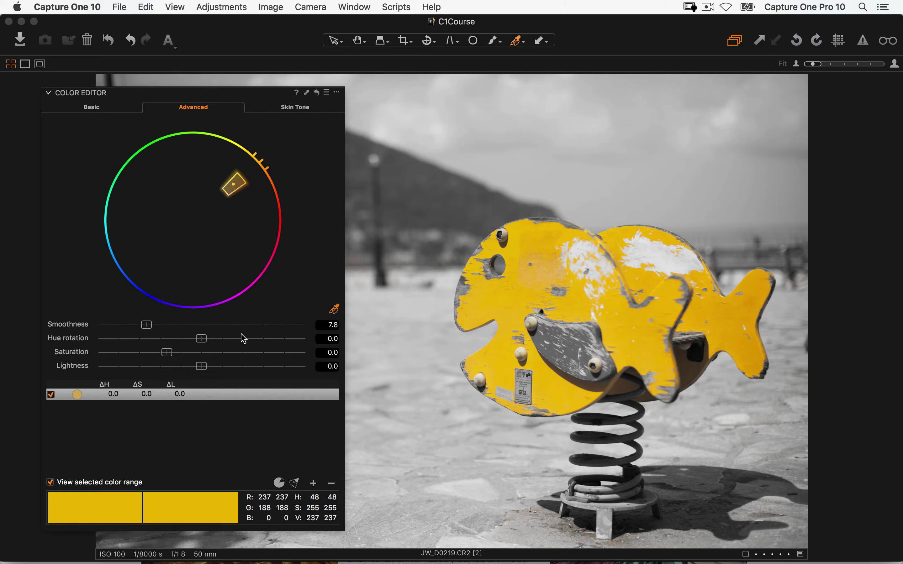
Turn off the range preview, set the yellow's hue rotation to 10.2, saturation to 44.6 and lightness to 9.1, and compare its original and corrected swatches
{"action": "left_click", "coordinate": [50, 484]}
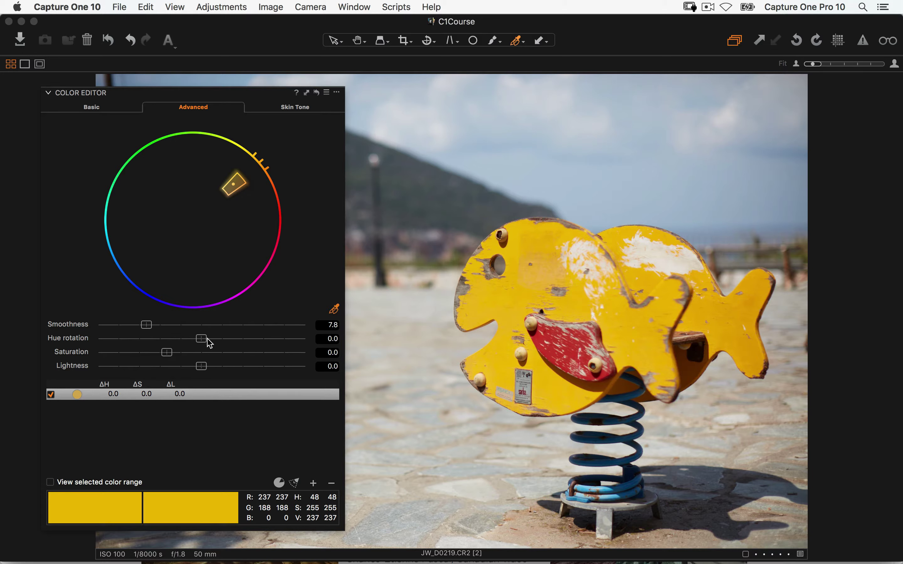
{"action": "left_click_drag", "start_coordinate": [203, 338], "coordinate": [238, 338]}
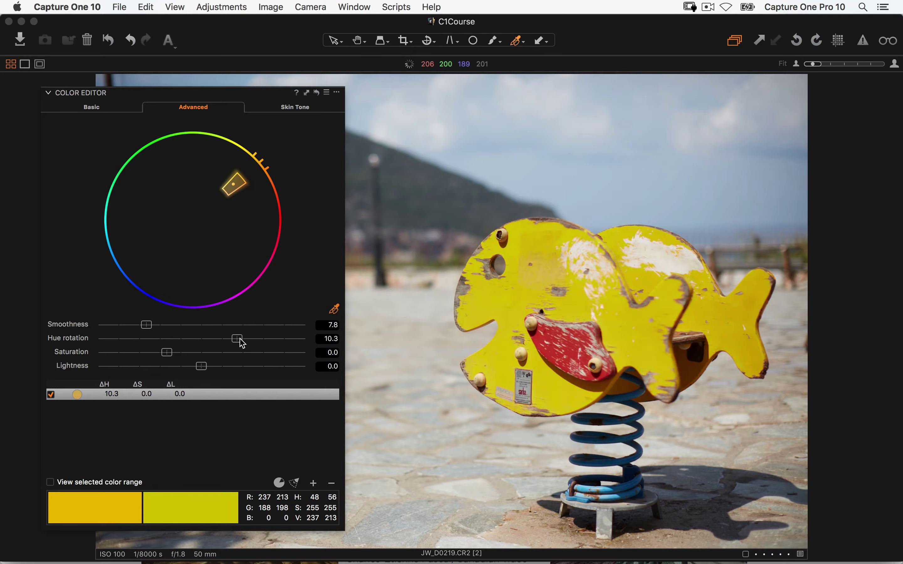
{"action": "left_click_drag", "start_coordinate": [167, 354], "coordinate": [211, 369]}
{"action": "left_click", "coordinate": [99, 504]}
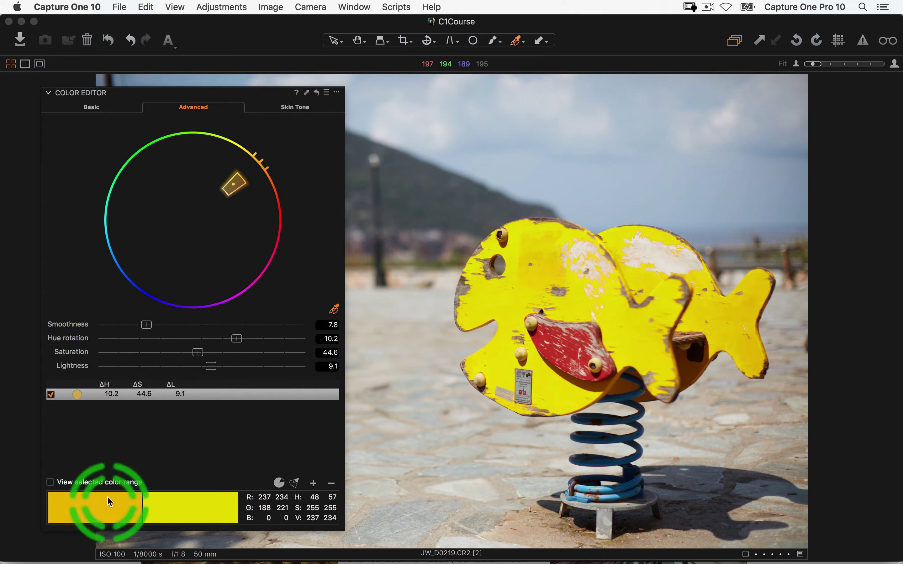
{"action": "left_click", "coordinate": [189, 508]}
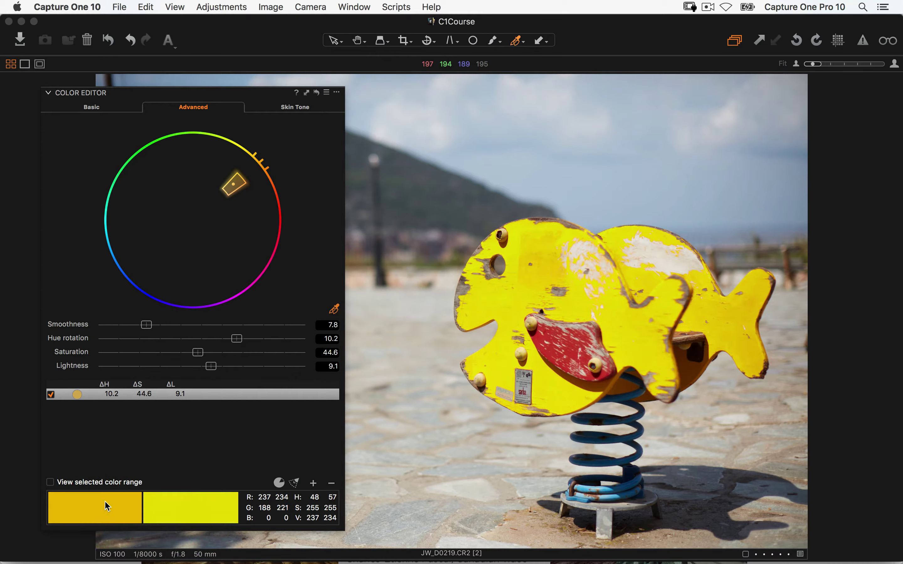
{"action": "left_click", "coordinate": [109, 506]}
{"action": "left_click", "coordinate": [189, 506]}
Sample the fish's red fin, narrow its hue range using the range preview, and set smoothness to 5.6 and lightness to -10.0
{"action": "left_click", "coordinate": [577, 347]}
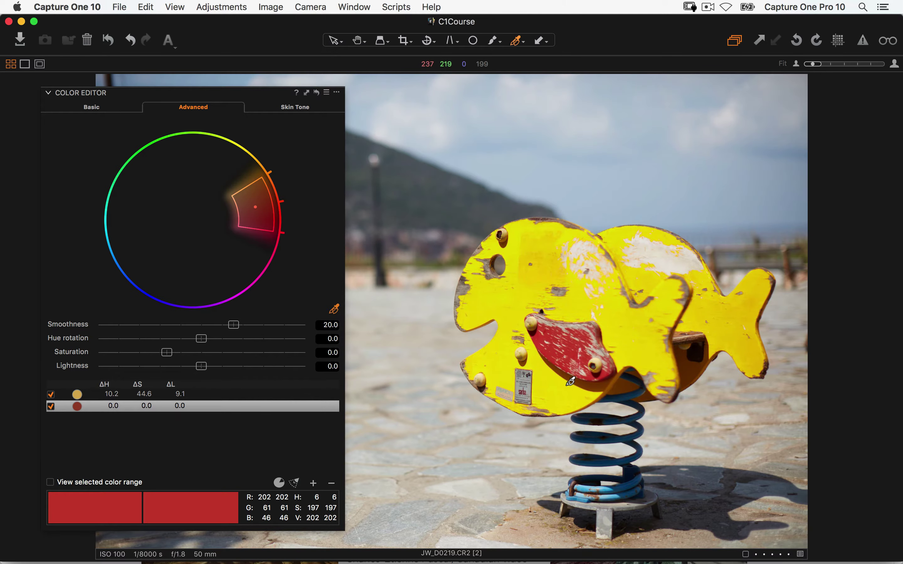
{"action": "left_click", "coordinate": [51, 483]}
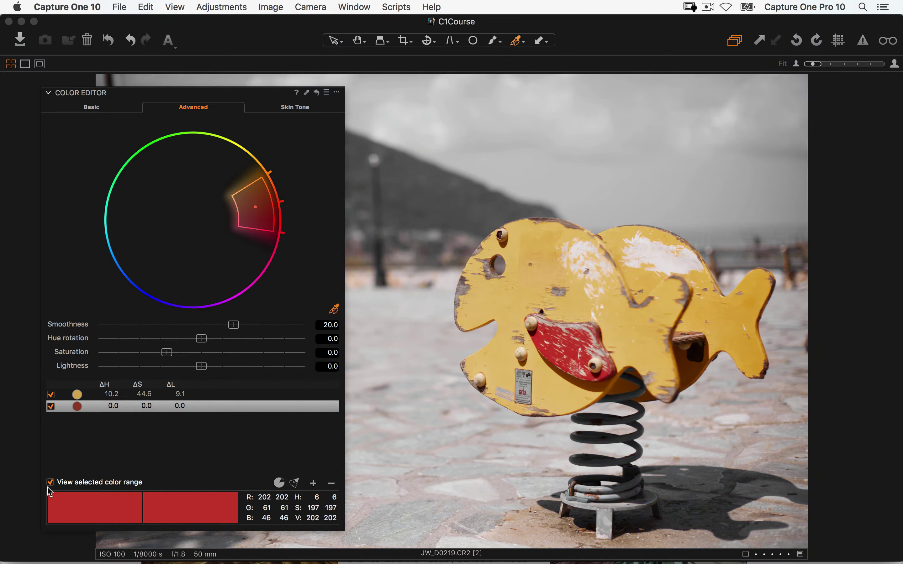
{"action": "left_click_drag", "start_coordinate": [256, 180], "coordinate": [263, 198]}
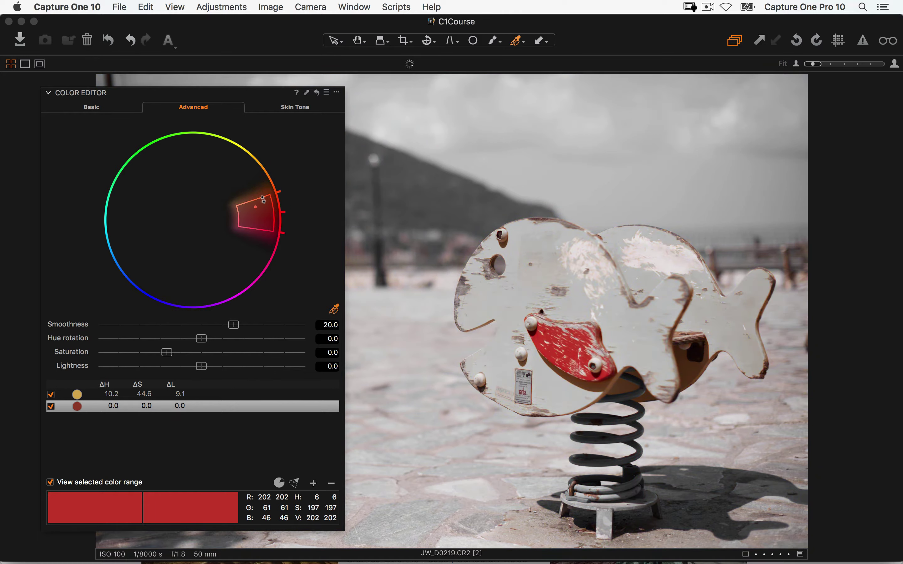
{"action": "left_click_drag", "start_coordinate": [259, 229], "coordinate": [265, 216]}
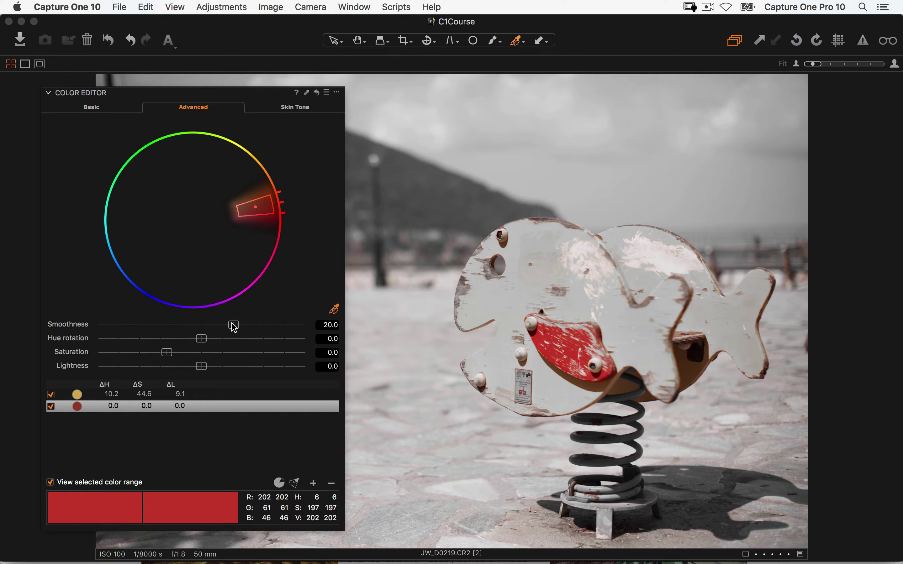
{"action": "left_click_drag", "start_coordinate": [233, 325], "coordinate": [133, 324]}
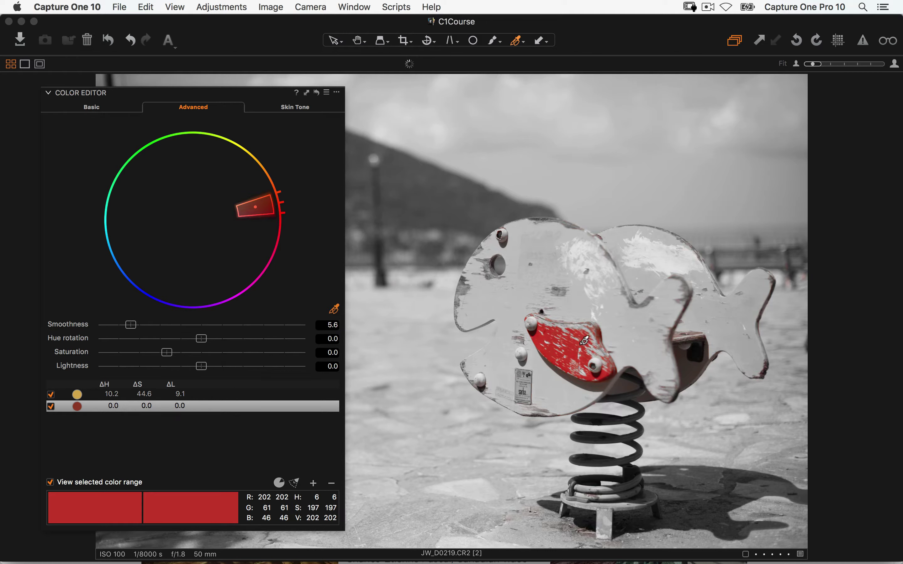
{"action": "left_click", "coordinate": [50, 482]}
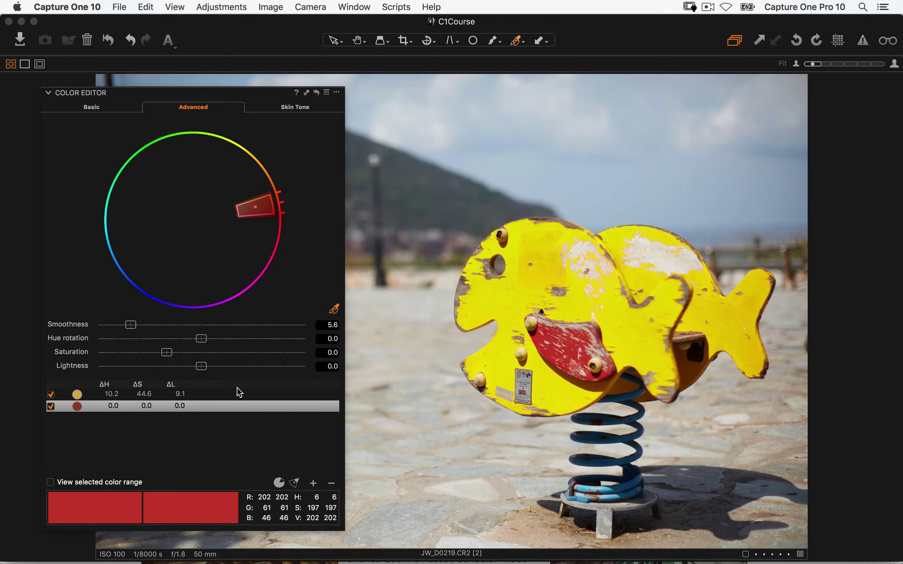
{"action": "mouse_move", "coordinate": [201, 366]}
{"action": "left_mouse_down"}
{"action": "mouse_move", "coordinate": [183, 366]}
{"action": "mouse_move", "coordinate": [223, 370]}
{"action": "mouse_move", "coordinate": [189, 366]}
{"action": "left_mouse_up"}
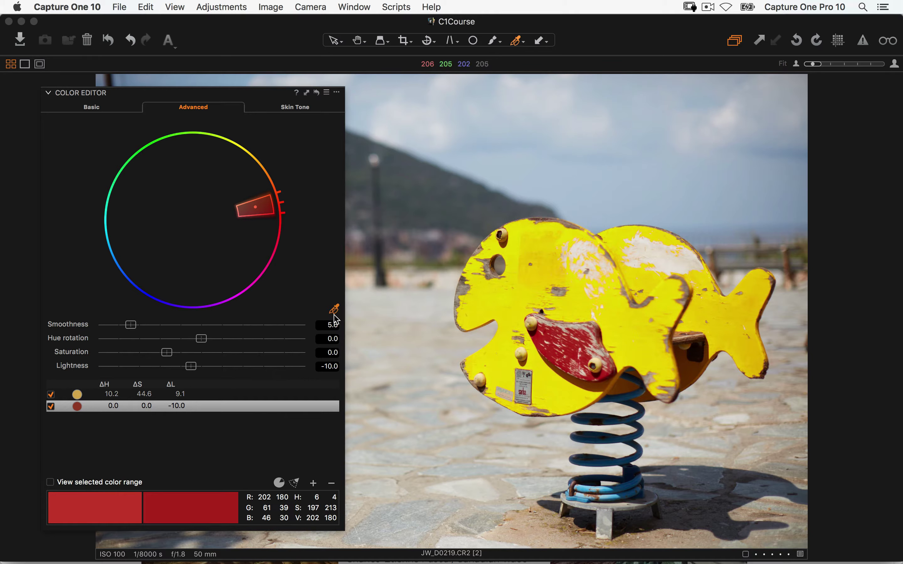
Sample the fish's yellow again, extend its saturation range to the full slice, and invert the slice to select every other color
{"action": "left_click", "coordinate": [495, 298]}
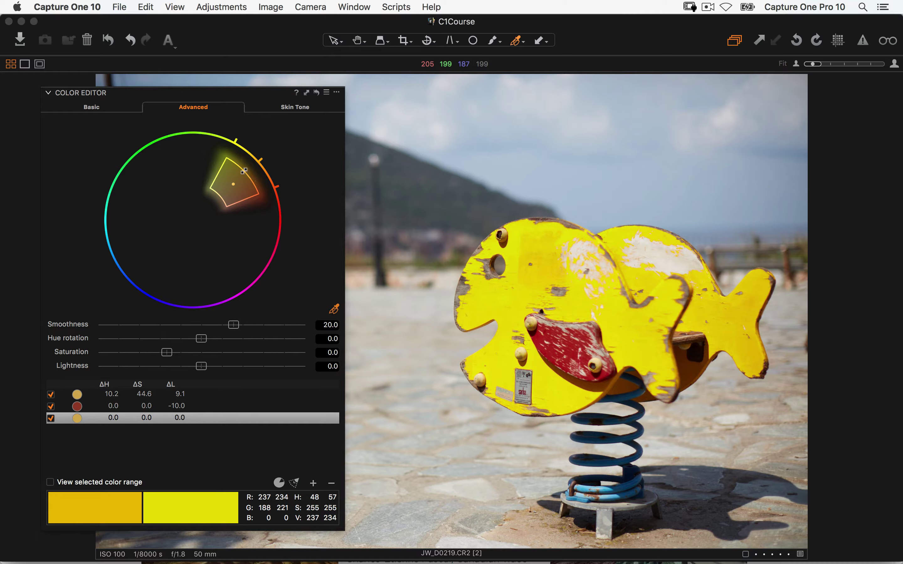
{"action": "left_click_drag", "start_coordinate": [244, 171], "coordinate": [247, 169]}
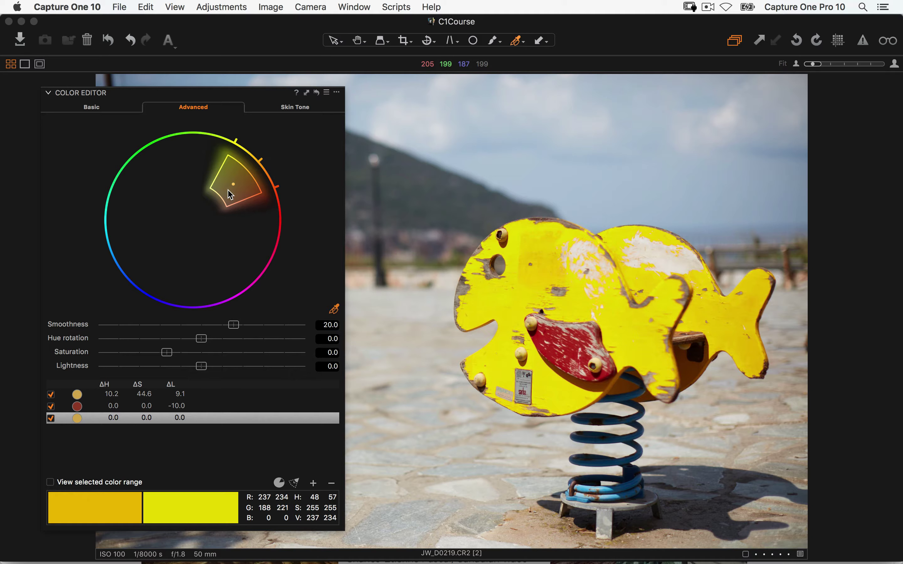
{"action": "left_click", "coordinate": [295, 483]}
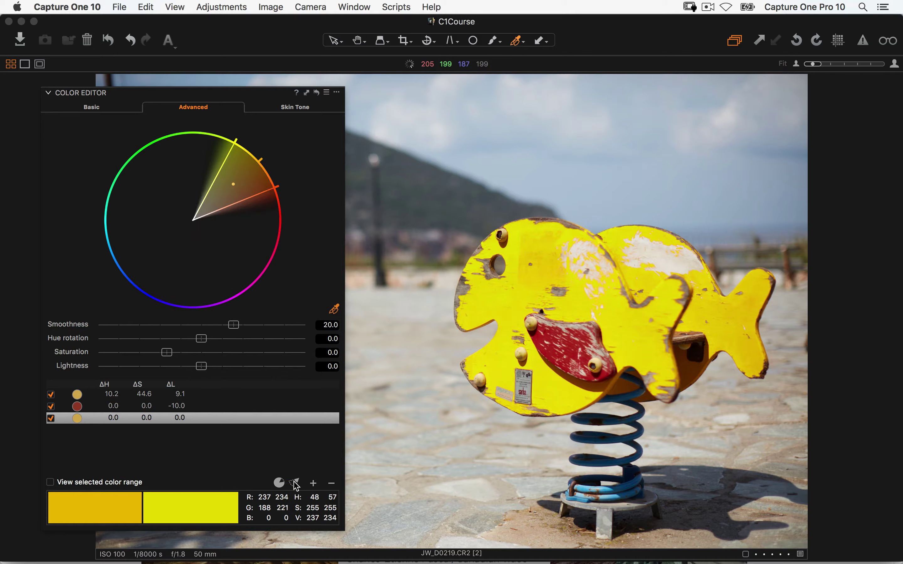
{"action": "left_click", "coordinate": [295, 484]}
{"action": "left_click", "coordinate": [279, 483]}
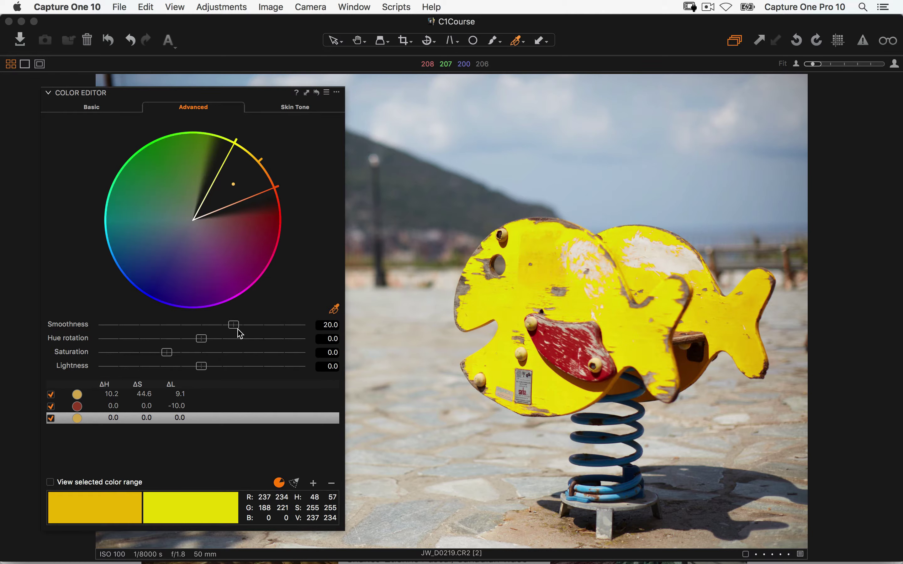
Set the inverted range's smoothness to 11.1, try its saturation at -100.0, and settle on 14.1
{"action": "left_click_drag", "start_coordinate": [234, 324], "coordinate": [361, 365]}
{"action": "key", "text": "super+z"}
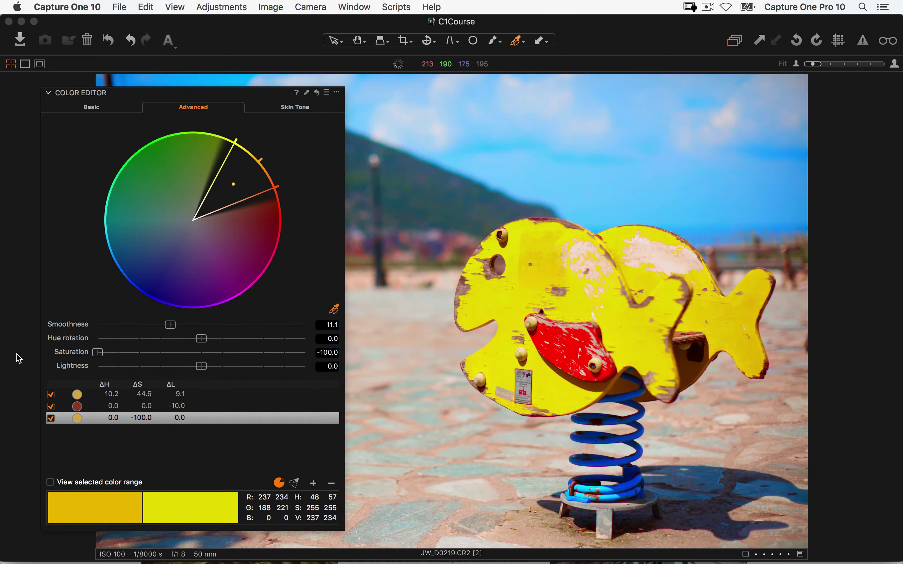
{"action": "left_click_drag", "start_coordinate": [98, 352], "coordinate": [178, 354]}
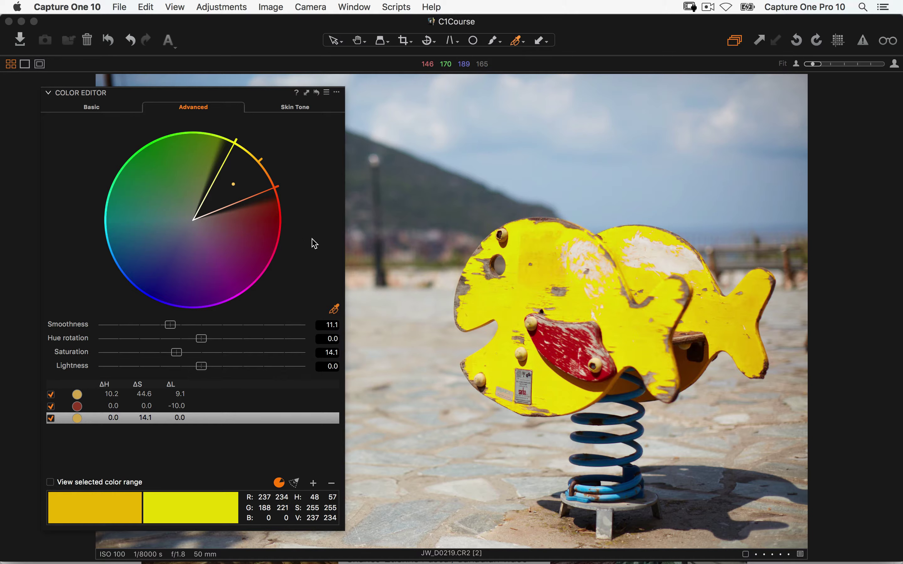
Sample the fish's yellow as a further correction, and switch to the portrait of the woman in the field
{"action": "left_click", "coordinate": [492, 241]}
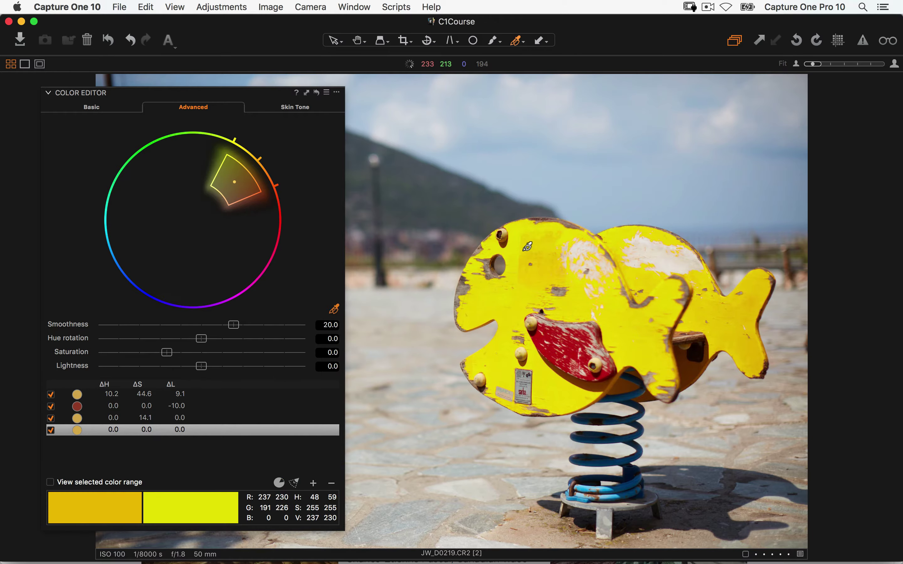
{"action": "key", "text": "Right"}
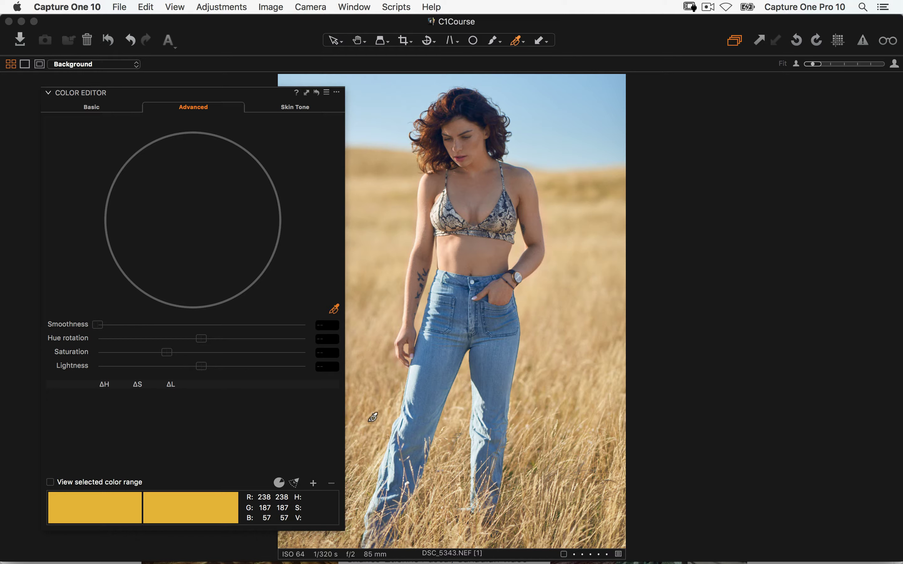
Try a lightness of -11.5 on the blue sampled from the jeans, and reset the Color Editor
{"action": "left_click", "coordinate": [437, 388]}
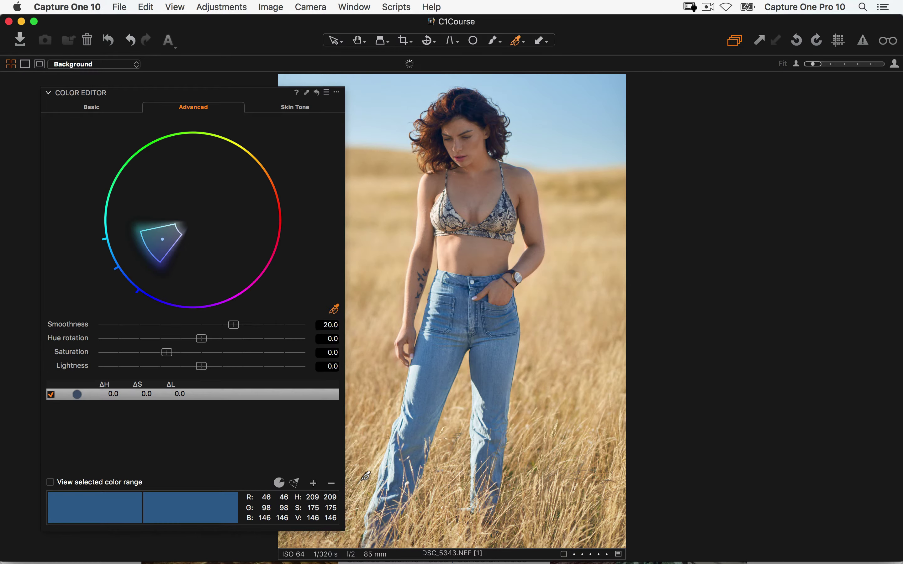
{"action": "mouse_move", "coordinate": [200, 366]}
{"action": "left_mouse_down"}
{"action": "mouse_move", "coordinate": [157, 364]}
{"action": "mouse_move", "coordinate": [268, 375]}
{"action": "mouse_move", "coordinate": [190, 372]}
{"action": "left_mouse_up"}
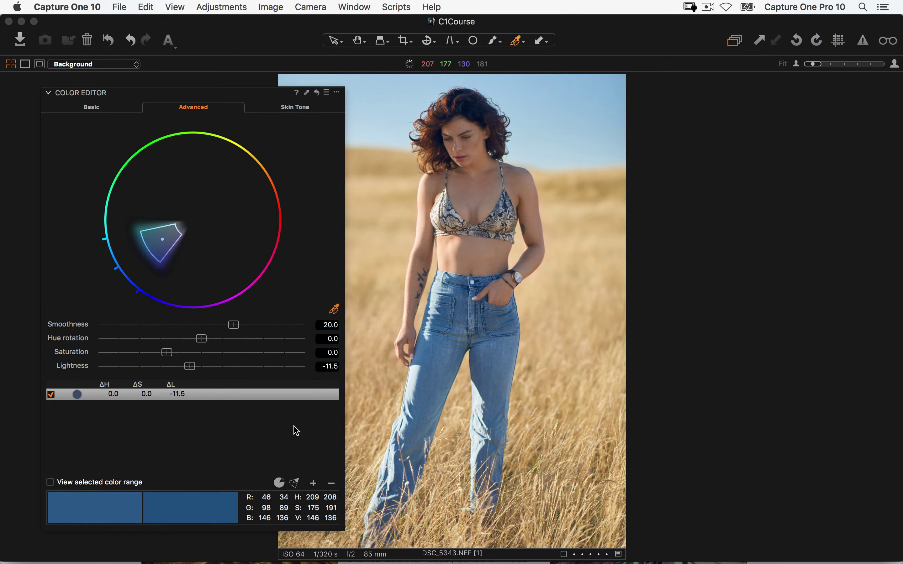
{"action": "left_click", "coordinate": [316, 92]}
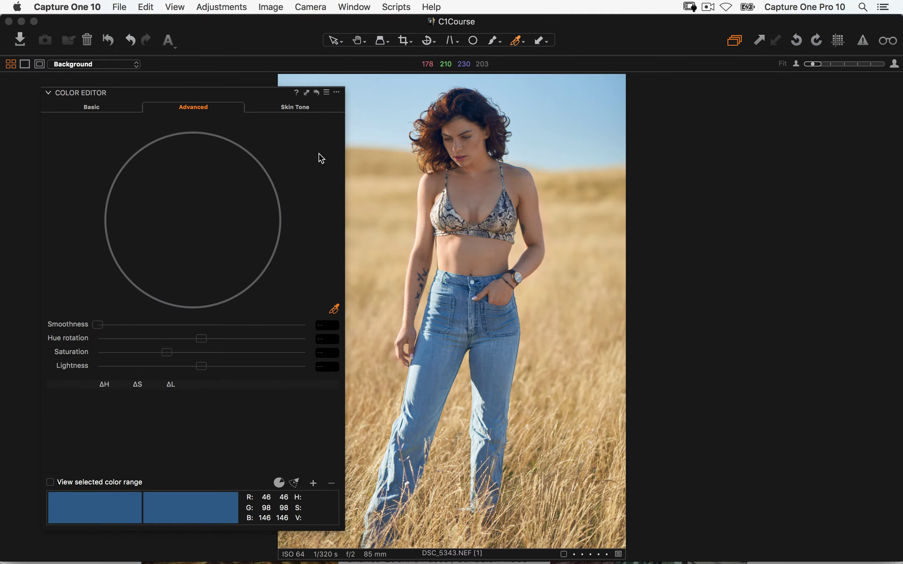
Switch the Color Editor to skin tone correction, and view the woman's face at 100%
{"action": "left_click", "coordinate": [280, 109]}
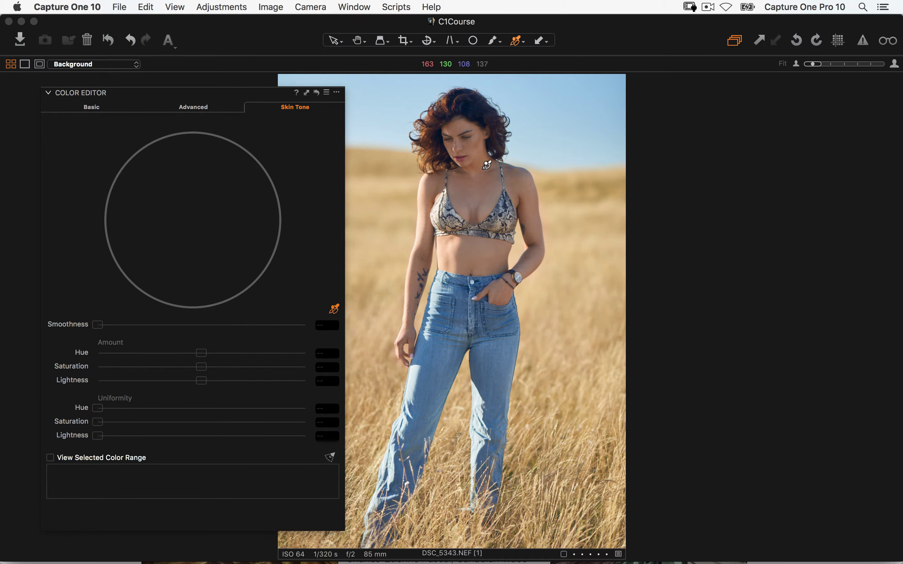
{"action": "key", "text": "h"}
{"action": "left_click", "coordinate": [459, 149]}
{"action": "left_click", "coordinate": [461, 153]}
{"action": "left_click_drag", "start_coordinate": [480, 230], "coordinate": [607, 216]}
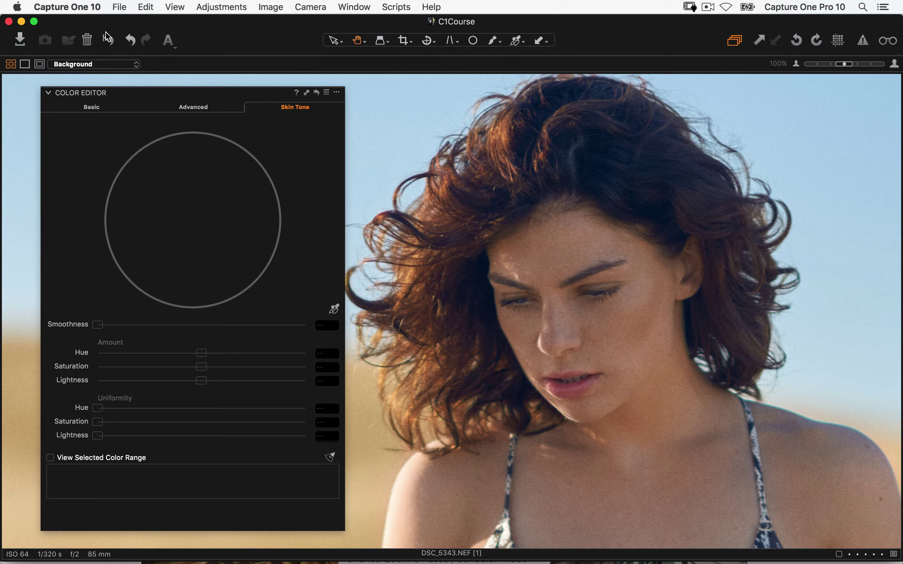
Reset all adjustments on the portrait, and examine the skin tones of the face and chest
{"action": "left_click", "coordinate": [108, 39]}
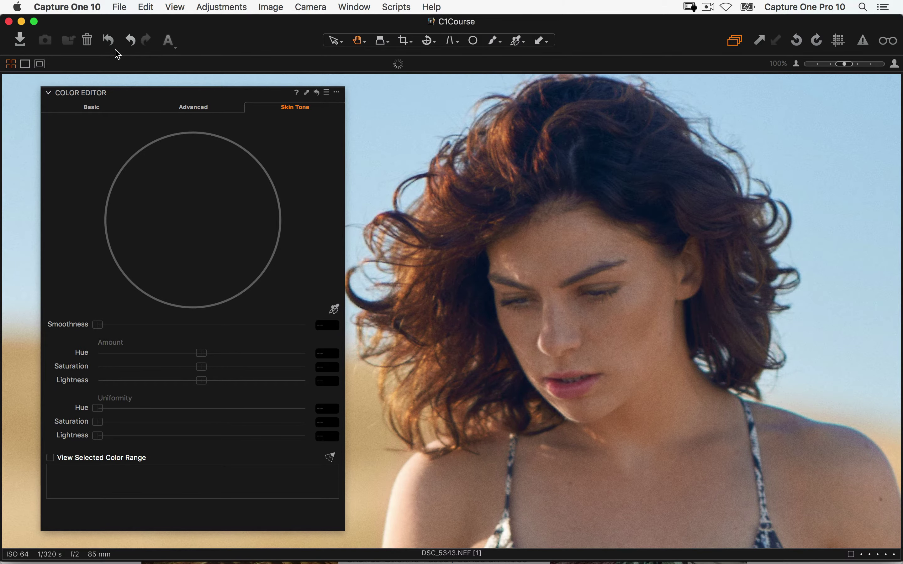
{"action": "left_click", "coordinate": [130, 41]}
{"action": "left_click_drag", "start_coordinate": [659, 307], "coordinate": [613, 304]}
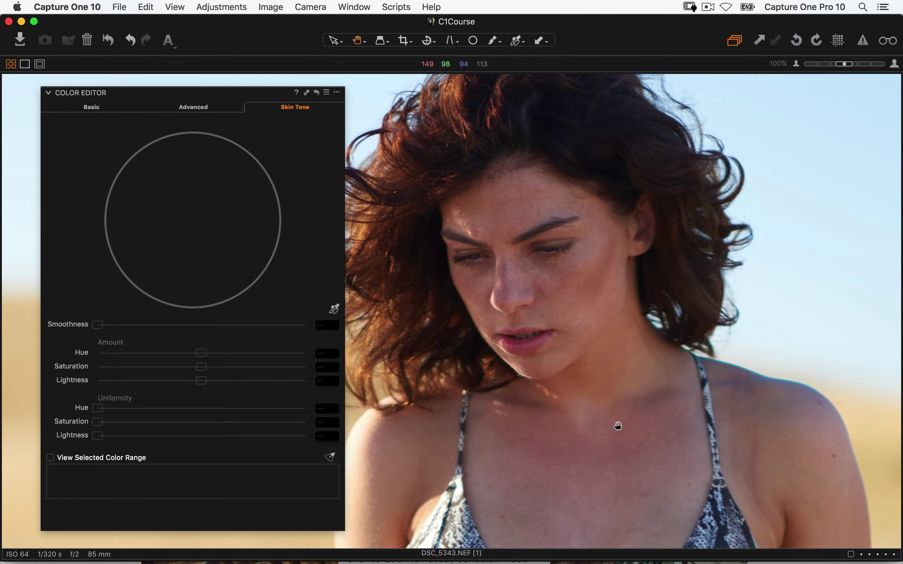
{"action": "mouse_move", "coordinate": [629, 463]}
{"action": "left_mouse_down"}
{"action": "mouse_move", "coordinate": [606, 485]}
{"action": "mouse_move", "coordinate": [634, 467]}
{"action": "left_mouse_up"}
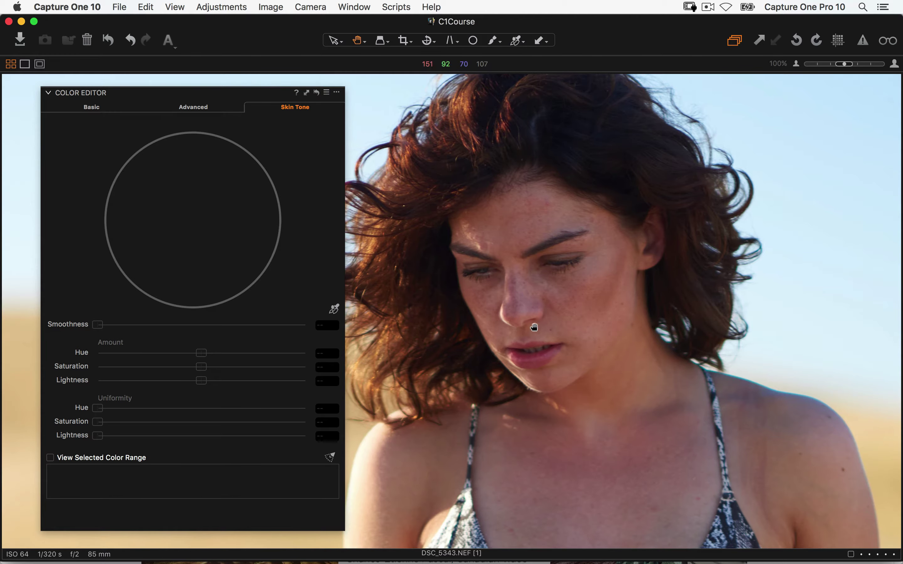
{"action": "left_click_drag", "start_coordinate": [538, 327], "coordinate": [608, 327]}
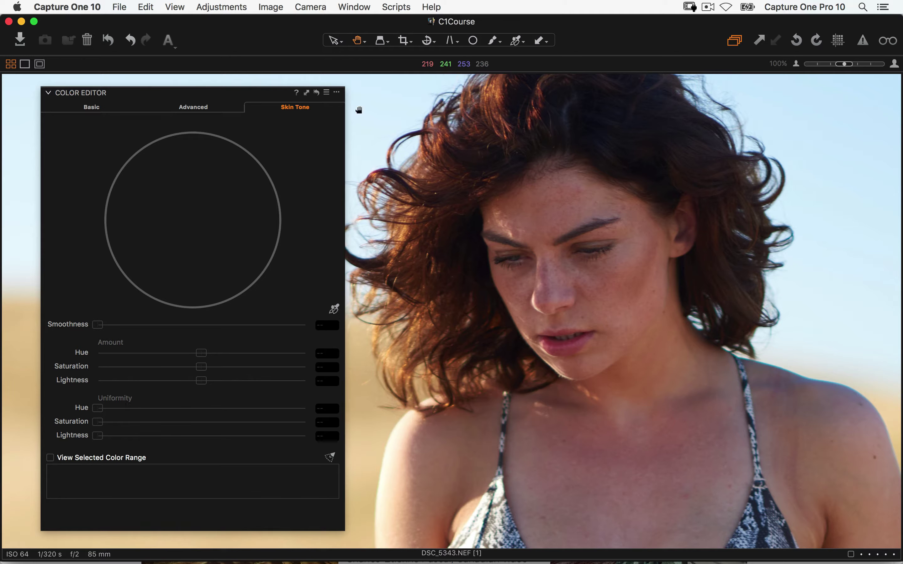
Dock the floating Color Editor among the color tools, and open the local adjustments tools
{"action": "key", "text": "alt+super+t"}
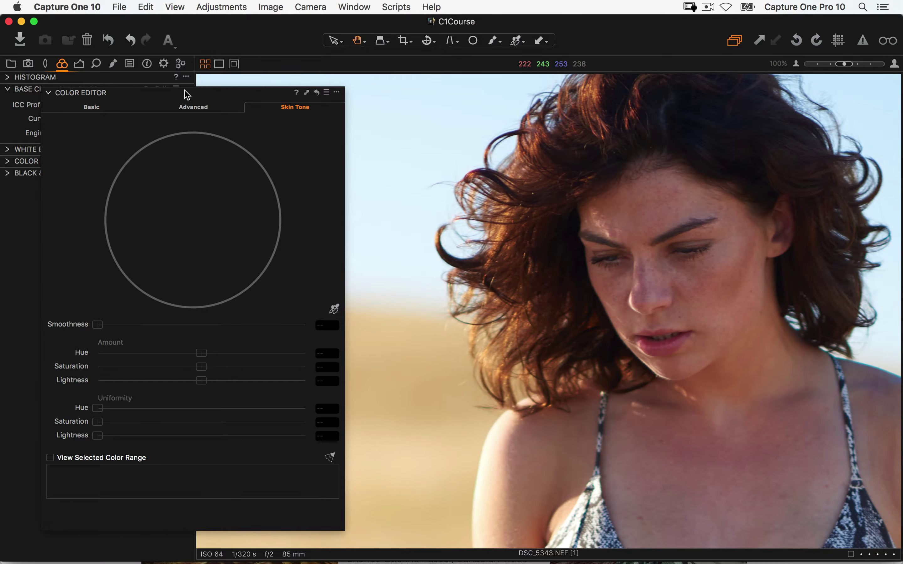
{"action": "left_click_drag", "start_coordinate": [185, 90], "coordinate": [168, 170]}
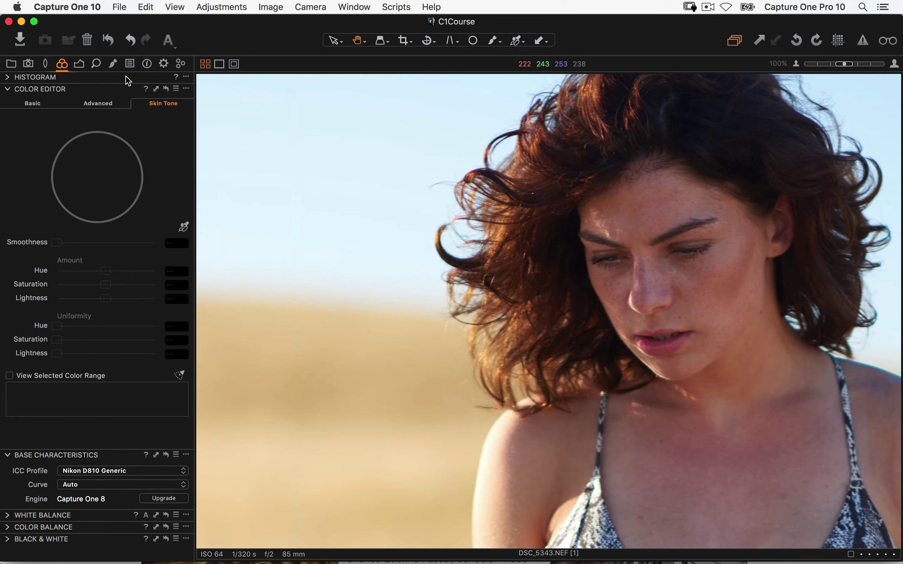
{"action": "left_click", "coordinate": [117, 68]}
{"action": "left_click", "coordinate": [116, 68]}
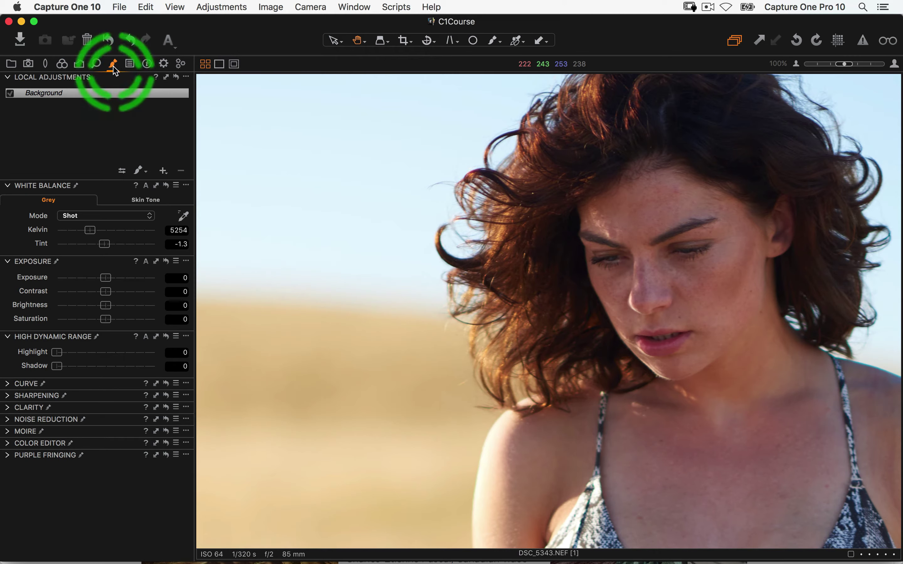
Frame the face and upper chest, and set up the Draw Mask brush with a size of 143
{"action": "left_click", "coordinate": [710, 298]}
{"action": "left_click_drag", "start_coordinate": [710, 299], "coordinate": [521, 272]}
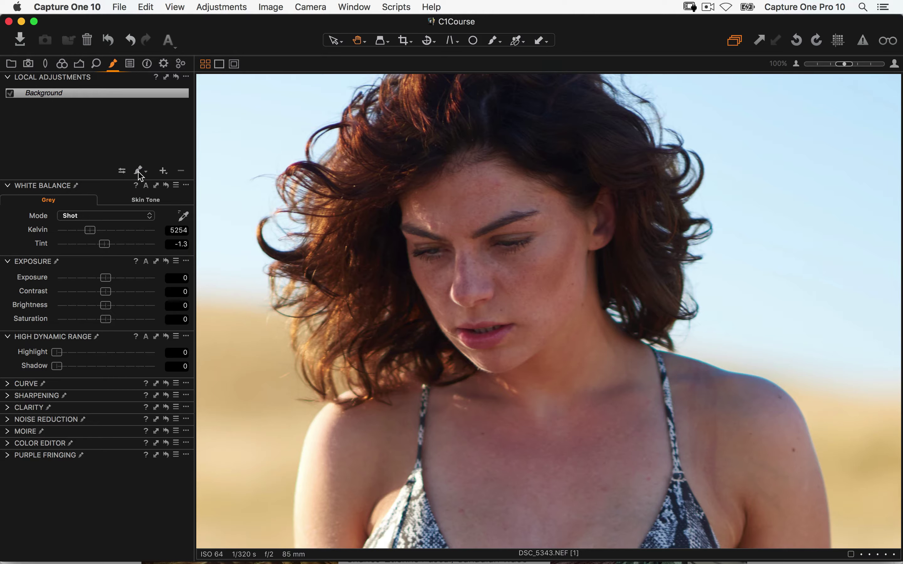
{"action": "left_click", "coordinate": [140, 174]}
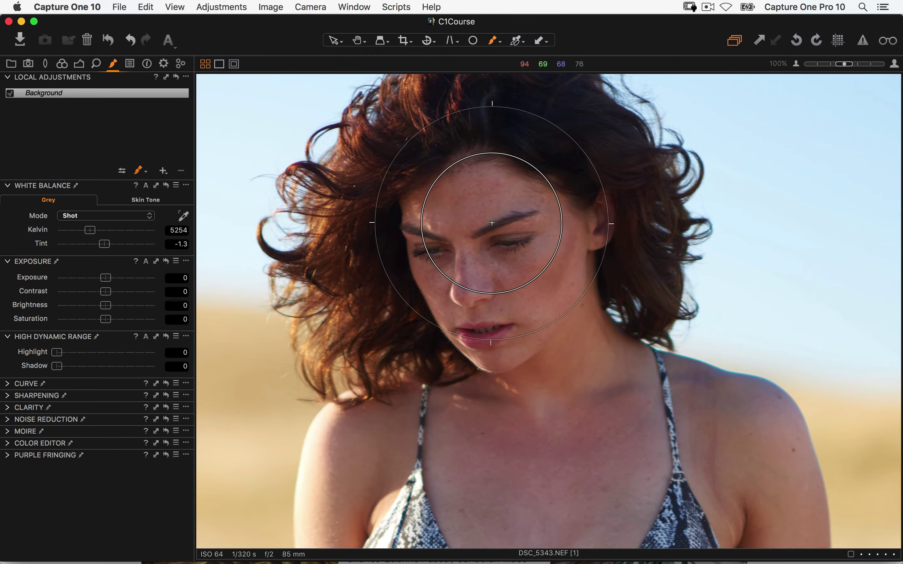
{"action": "right_click", "coordinate": [534, 216]}
{"action": "mouse_move", "coordinate": [534, 217]}
{"action": "left_mouse_down"}
{"action": "mouse_move", "coordinate": [520, 216]}
{"action": "mouse_move", "coordinate": [533, 230]}
{"action": "left_mouse_up"}
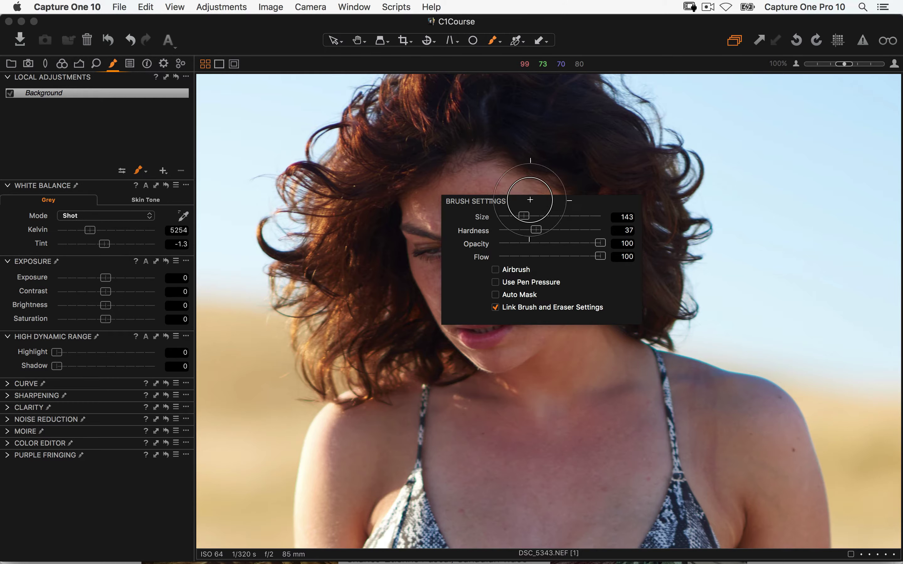
Paint a closed mask outline around the woman's face, neck and upper chest on a new adjustment layer, and fill the mask
{"action": "left_click_drag", "start_coordinate": [463, 171], "coordinate": [447, 177]}
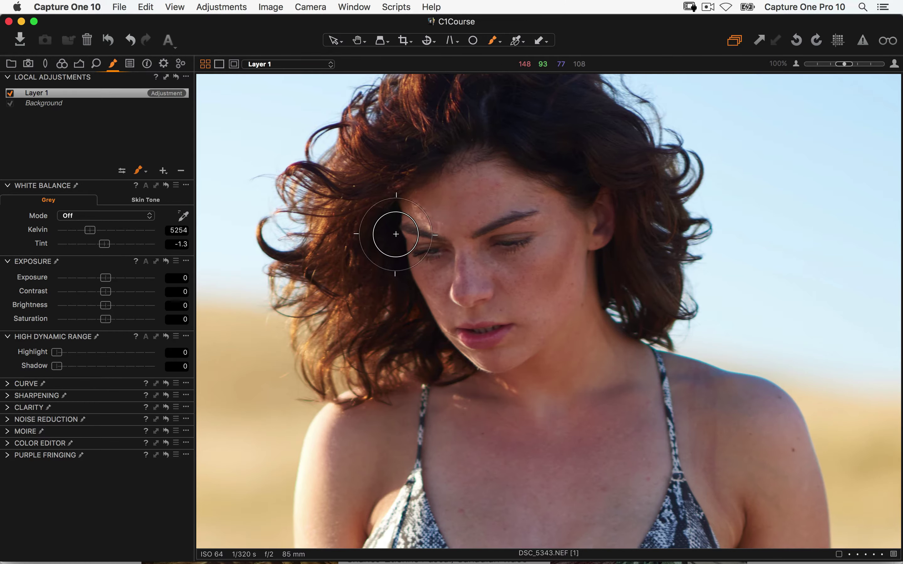
{"action": "left_click", "coordinate": [465, 186]}
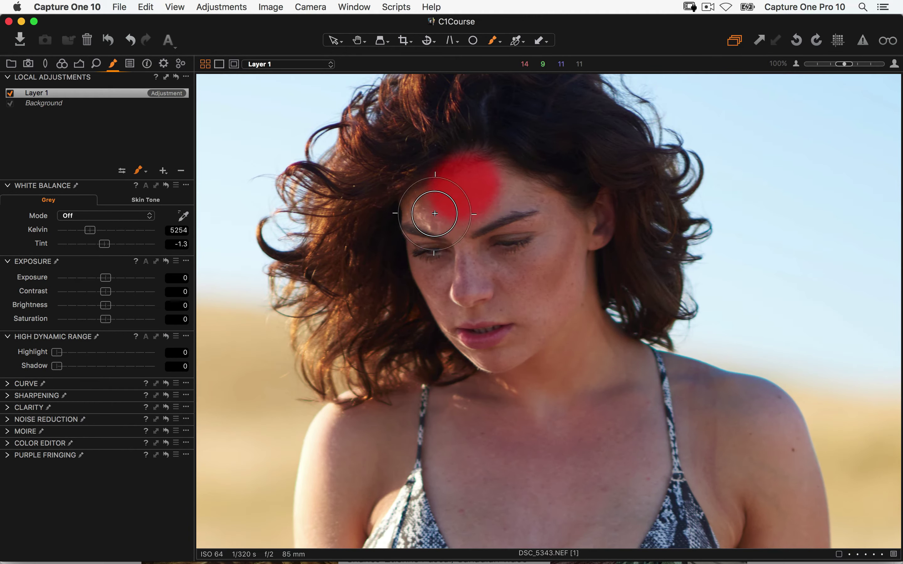
{"action": "mouse_move", "coordinate": [418, 206]}
{"action": "left_mouse_down"}
{"action": "mouse_move", "coordinate": [424, 259]}
{"action": "mouse_move", "coordinate": [468, 338]}
{"action": "mouse_move", "coordinate": [441, 426]}
{"action": "mouse_move", "coordinate": [457, 545]}
{"action": "mouse_move", "coordinate": [605, 552]}
{"action": "mouse_move", "coordinate": [628, 548]}
{"action": "mouse_move", "coordinate": [660, 516]}
{"action": "mouse_move", "coordinate": [674, 473]}
{"action": "mouse_move", "coordinate": [642, 345]}
{"action": "mouse_move", "coordinate": [582, 302]}
{"action": "mouse_move", "coordinate": [591, 251]}
{"action": "mouse_move", "coordinate": [562, 203]}
{"action": "mouse_move", "coordinate": [466, 173]}
{"action": "mouse_move", "coordinate": [582, 218]}
{"action": "left_mouse_up"}
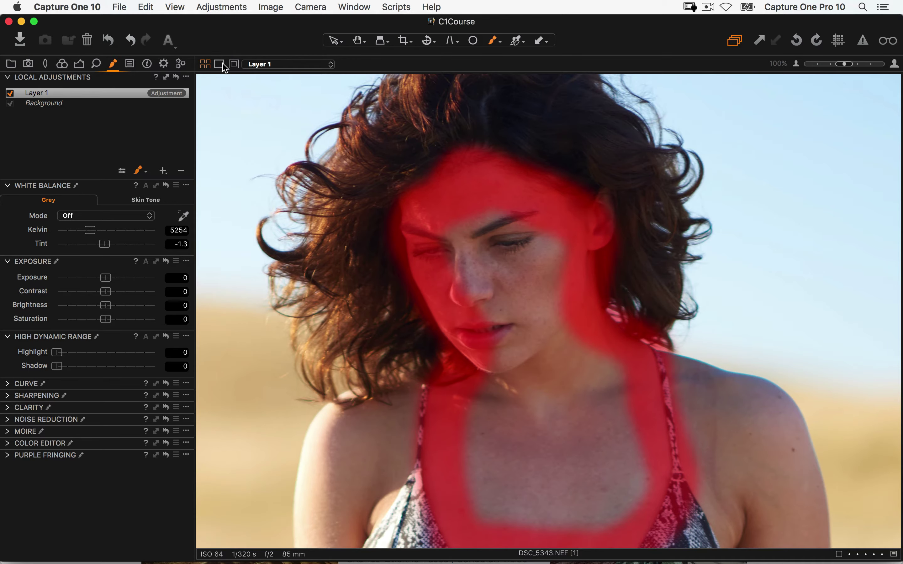
{"action": "left_click", "coordinate": [187, 76]}
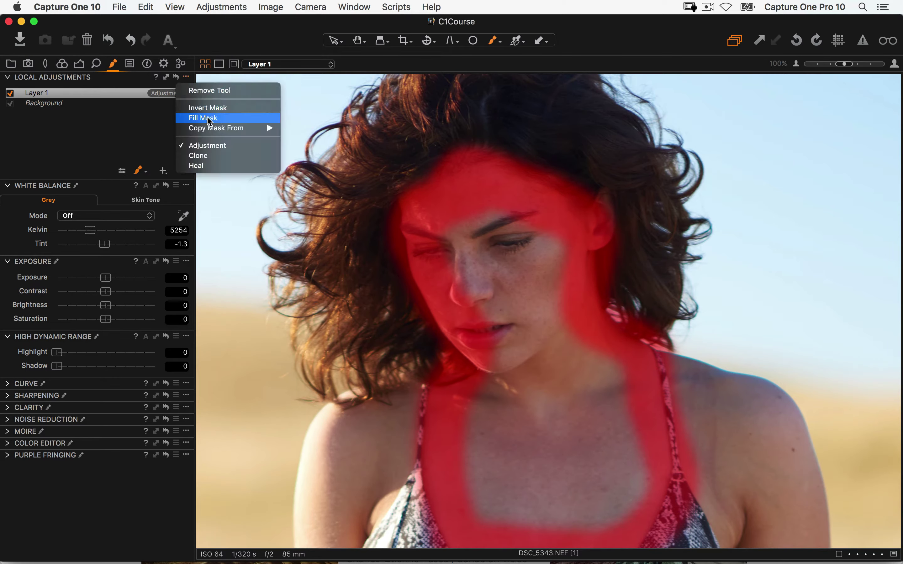
{"action": "left_click", "coordinate": [230, 120]}
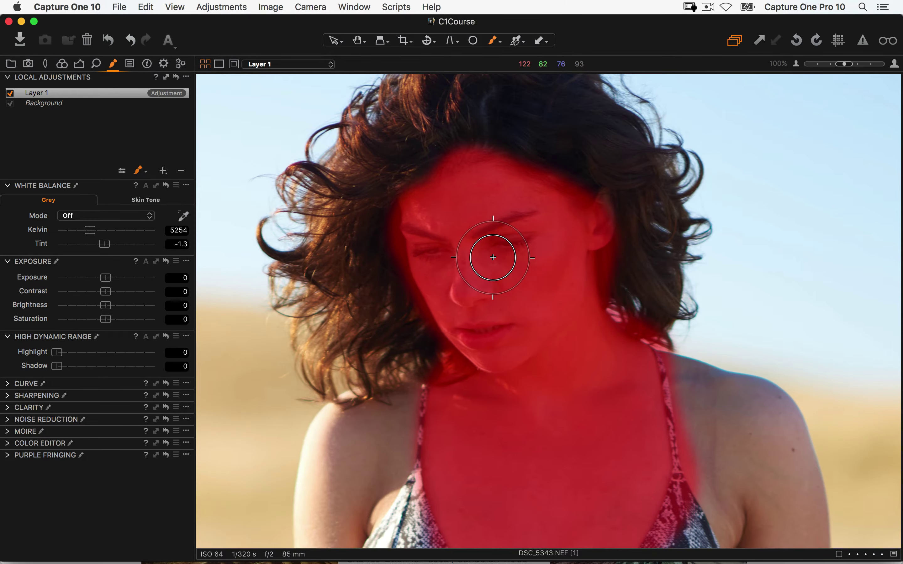
Erase the mask from both eyes and the lips with a smaller Erase Mask brush, working at 200%
{"action": "key", "text": "super+0"}
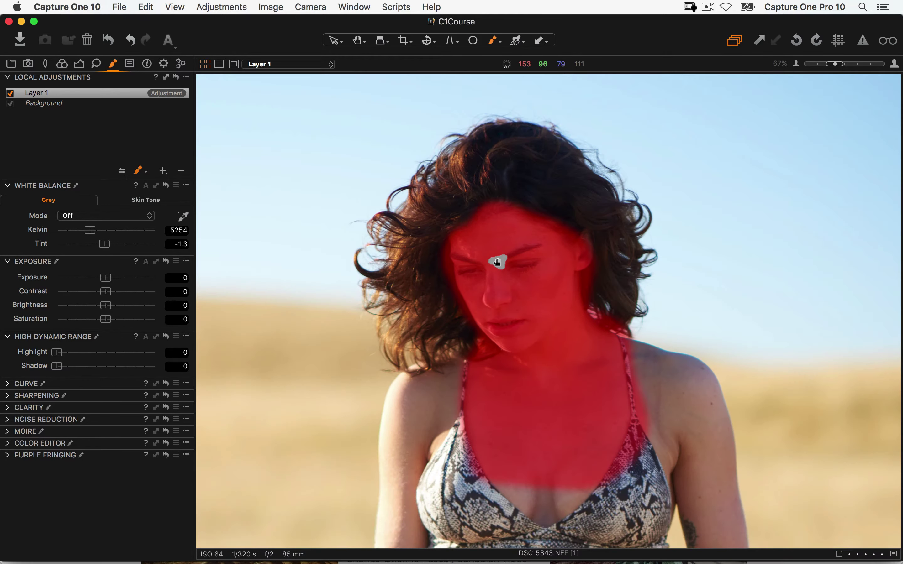
{"action": "key", "text": "super+plus"}
{"action": "key", "text": "super+plus"}
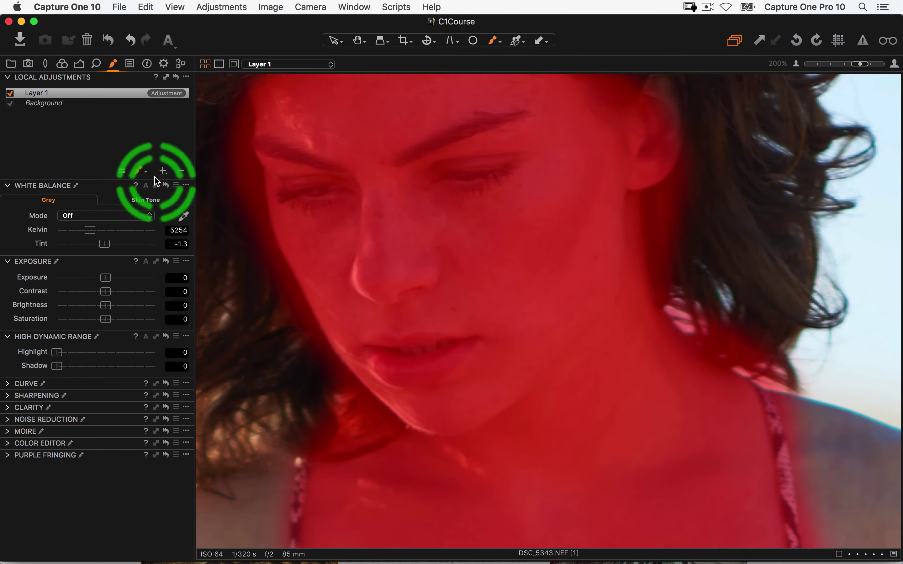
{"action": "left_click", "coordinate": [138, 171]}
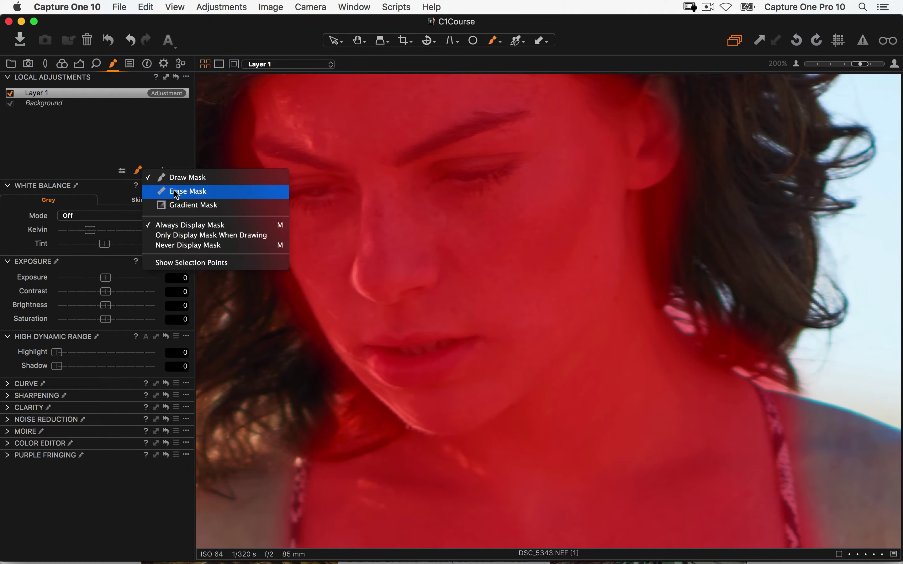
{"action": "left_click", "coordinate": [177, 192]}
{"action": "right_click", "coordinate": [506, 224]}
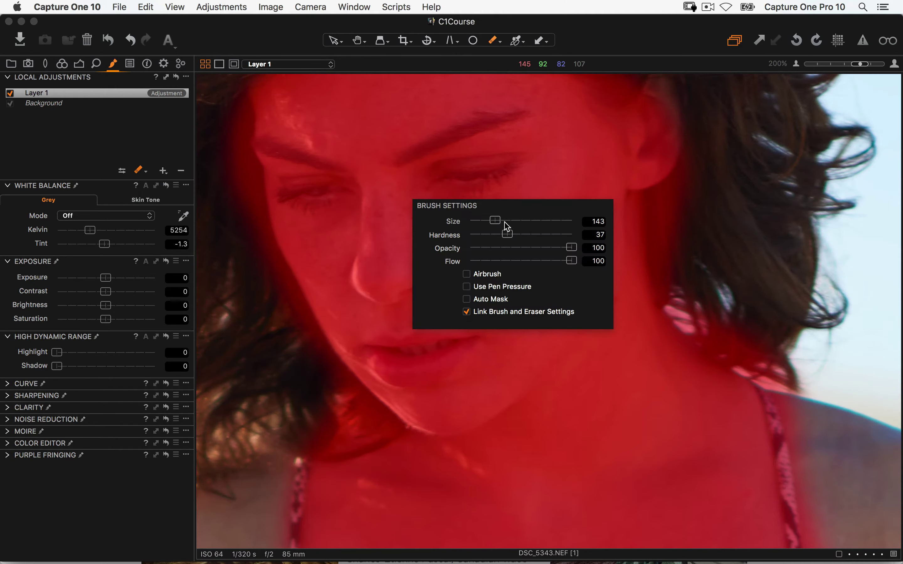
{"action": "left_click_drag", "start_coordinate": [506, 224], "coordinate": [481, 221]}
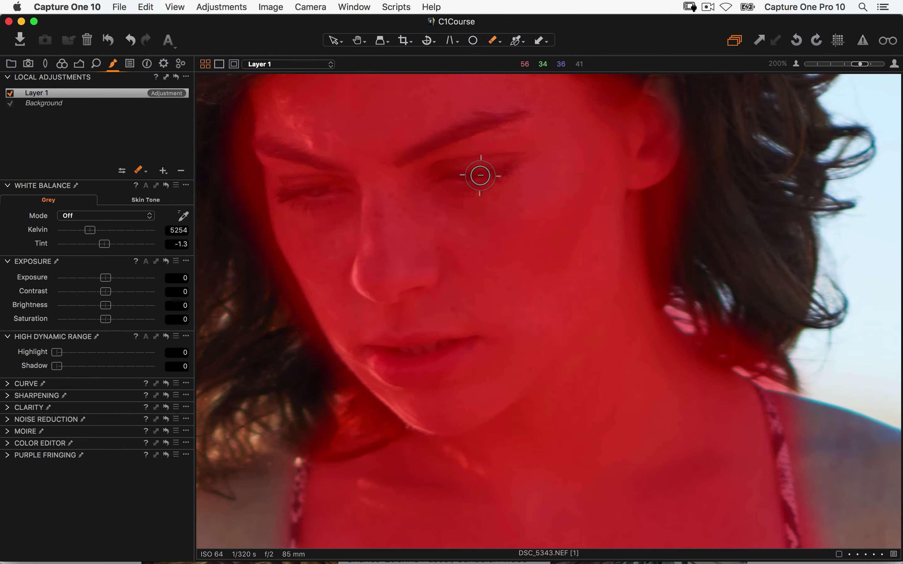
{"action": "mouse_move", "coordinate": [480, 175]}
{"action": "left_mouse_down"}
{"action": "mouse_move", "coordinate": [463, 170]}
{"action": "mouse_move", "coordinate": [502, 171]}
{"action": "mouse_move", "coordinate": [459, 165]}
{"action": "mouse_move", "coordinate": [444, 178]}
{"action": "mouse_move", "coordinate": [498, 171]}
{"action": "left_mouse_up"}
{"action": "mouse_move", "coordinate": [363, 346]}
{"action": "left_mouse_down"}
{"action": "mouse_move", "coordinate": [468, 341]}
{"action": "mouse_move", "coordinate": [425, 359]}
{"action": "mouse_move", "coordinate": [368, 361]}
{"action": "mouse_move", "coordinate": [437, 370]}
{"action": "mouse_move", "coordinate": [466, 349]}
{"action": "left_mouse_up"}
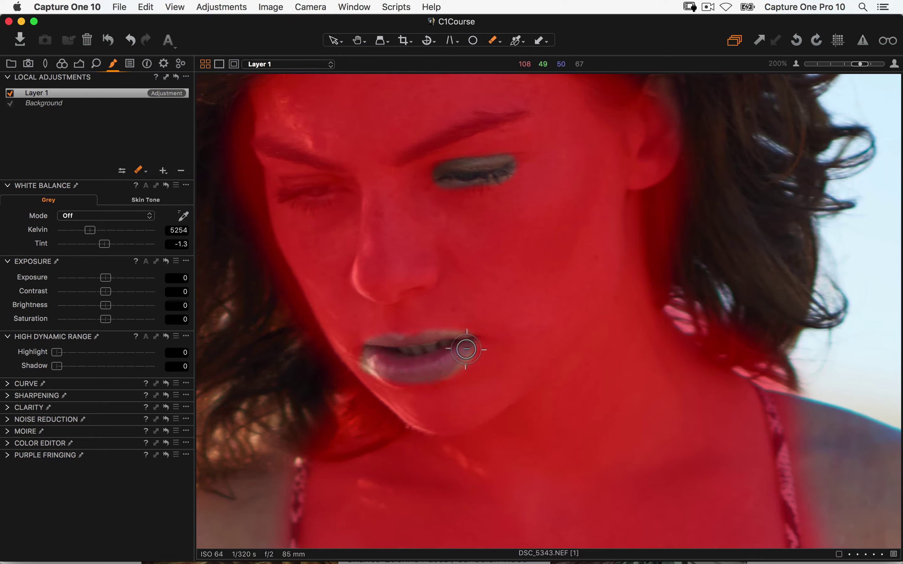
{"action": "left_click_drag", "start_coordinate": [341, 190], "coordinate": [290, 188]}
{"action": "mouse_move", "coordinate": [291, 186]}
{"action": "left_mouse_down"}
{"action": "mouse_move", "coordinate": [335, 187]}
{"action": "mouse_move", "coordinate": [288, 191]}
{"action": "mouse_move", "coordinate": [323, 190]}
{"action": "left_mouse_up"}
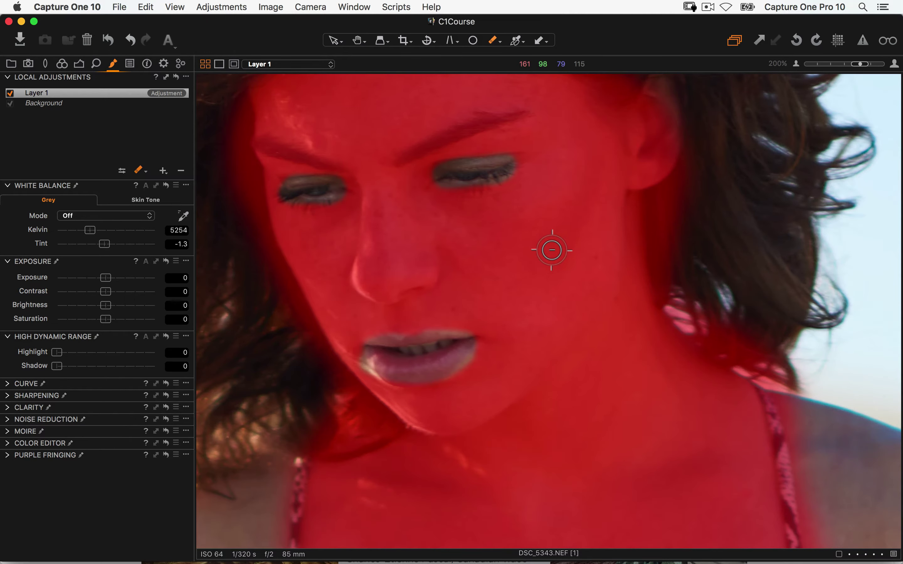
Extend the Layer 1 mask over both shoulders and upper arms with the Draw Mask brush at 100%, and hide the mask overlay
{"action": "key", "text": "super+minus"}
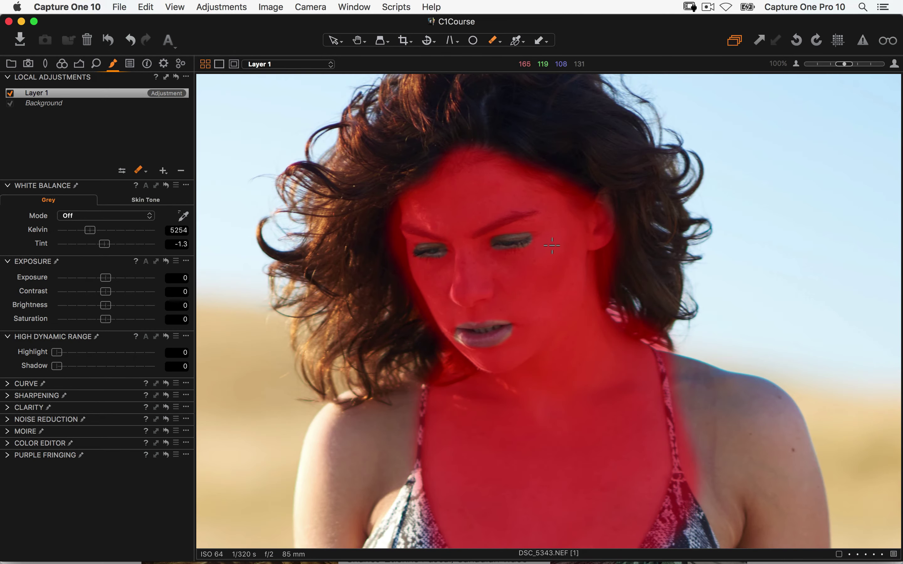
{"action": "key", "text": "m"}
{"action": "left_click", "coordinate": [141, 171]}
{"action": "left_click", "coordinate": [185, 174]}
{"action": "right_click", "coordinate": [370, 421]}
{"action": "mouse_move", "coordinate": [369, 423]}
{"action": "left_mouse_down"}
{"action": "mouse_move", "coordinate": [390, 436]}
{"action": "mouse_move", "coordinate": [392, 469]}
{"action": "mouse_move", "coordinate": [354, 501]}
{"action": "mouse_move", "coordinate": [353, 421]}
{"action": "mouse_move", "coordinate": [317, 462]}
{"action": "mouse_move", "coordinate": [335, 509]}
{"action": "mouse_move", "coordinate": [410, 511]}
{"action": "left_mouse_up"}
{"action": "mouse_move", "coordinate": [775, 392]}
{"action": "left_mouse_down"}
{"action": "mouse_move", "coordinate": [702, 452]}
{"action": "mouse_move", "coordinate": [723, 507]}
{"action": "mouse_move", "coordinate": [739, 474]}
{"action": "mouse_move", "coordinate": [730, 381]}
{"action": "mouse_move", "coordinate": [773, 410]}
{"action": "mouse_move", "coordinate": [789, 553]}
{"action": "mouse_move", "coordinate": [772, 482]}
{"action": "mouse_move", "coordinate": [809, 524]}
{"action": "mouse_move", "coordinate": [774, 432]}
{"action": "mouse_move", "coordinate": [748, 391]}
{"action": "left_mouse_up"}
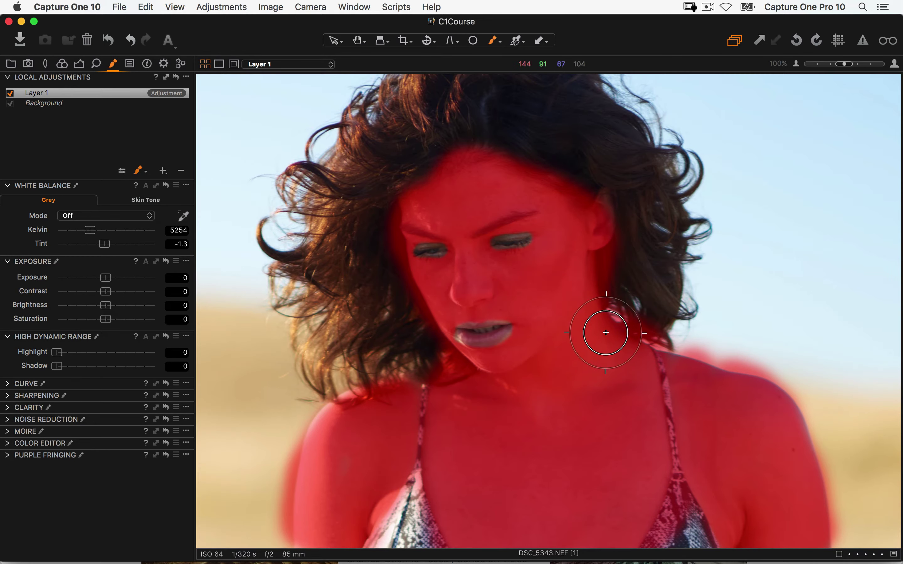
{"action": "key", "text": "m"}
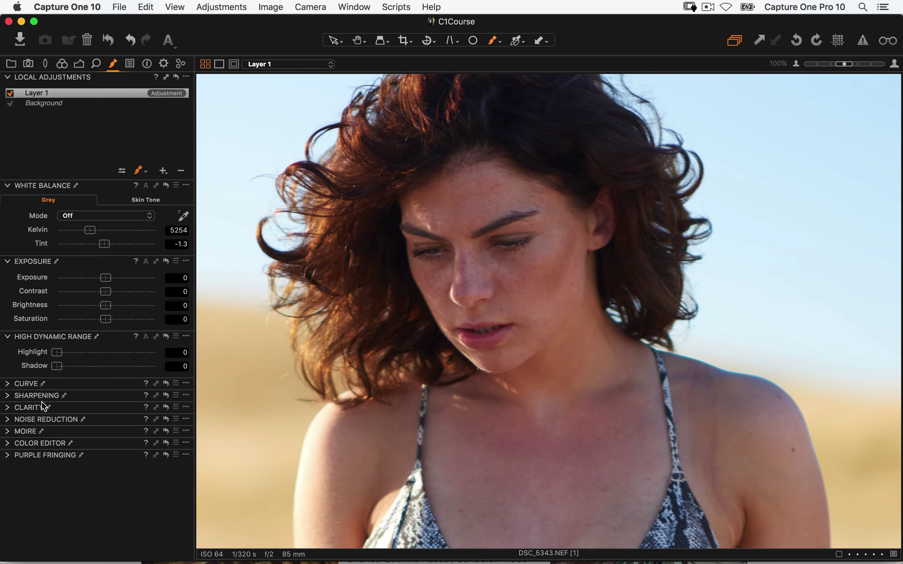
Move the Color Editor directly below Local Adjustments, expand only that tool, and show its Skin Tone settings
{"action": "left_click_drag", "start_coordinate": [39, 446], "coordinate": [12, 191]}
{"action": "left_click", "coordinate": [10, 187], "text": "alt"}
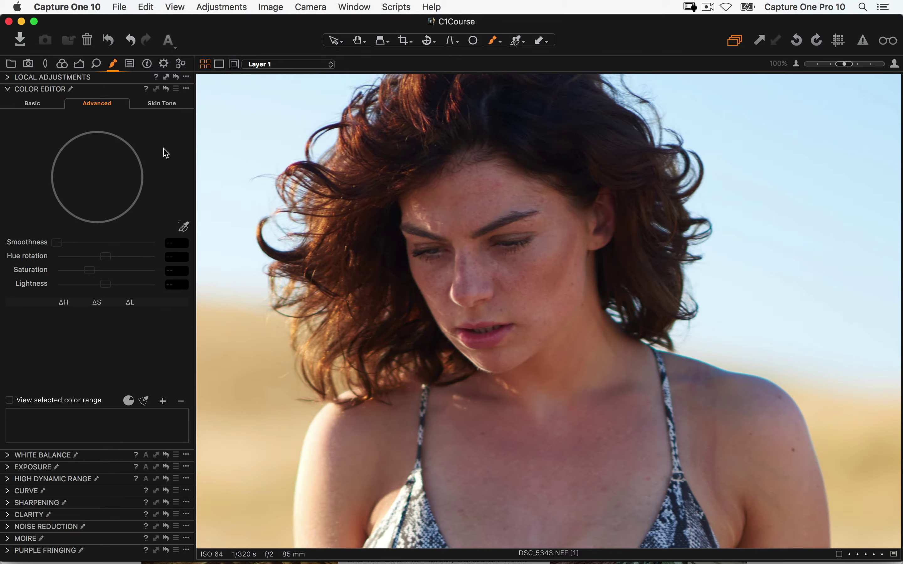
{"action": "left_click", "coordinate": [163, 104]}
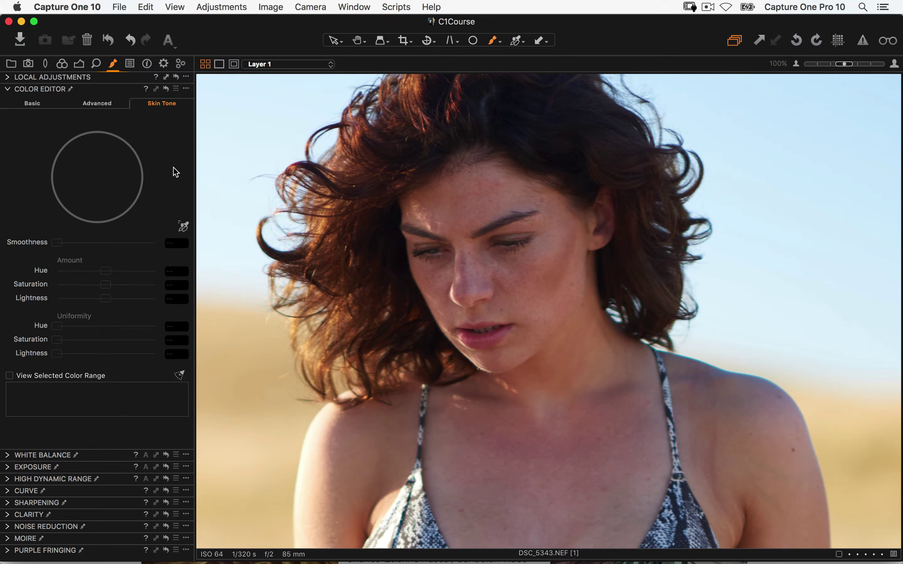
Sample the skin tone from the woman's jaw area and widen the selected hue range on both sides of the color wheel
{"action": "left_click", "coordinate": [183, 229]}
{"action": "left_click", "coordinate": [560, 313]}
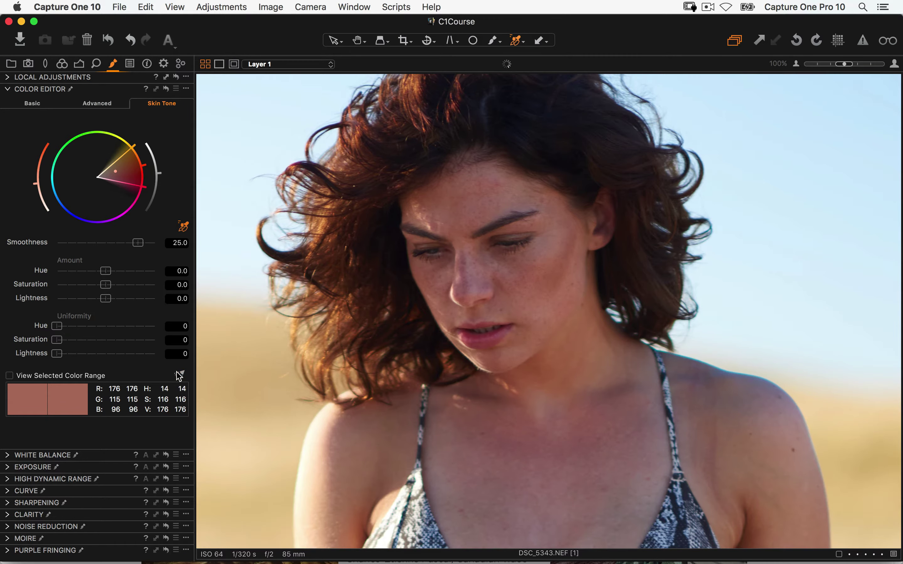
{"action": "left_click_drag", "start_coordinate": [124, 158], "coordinate": [109, 146]}
{"action": "left_click_drag", "start_coordinate": [121, 183], "coordinate": [120, 188]}
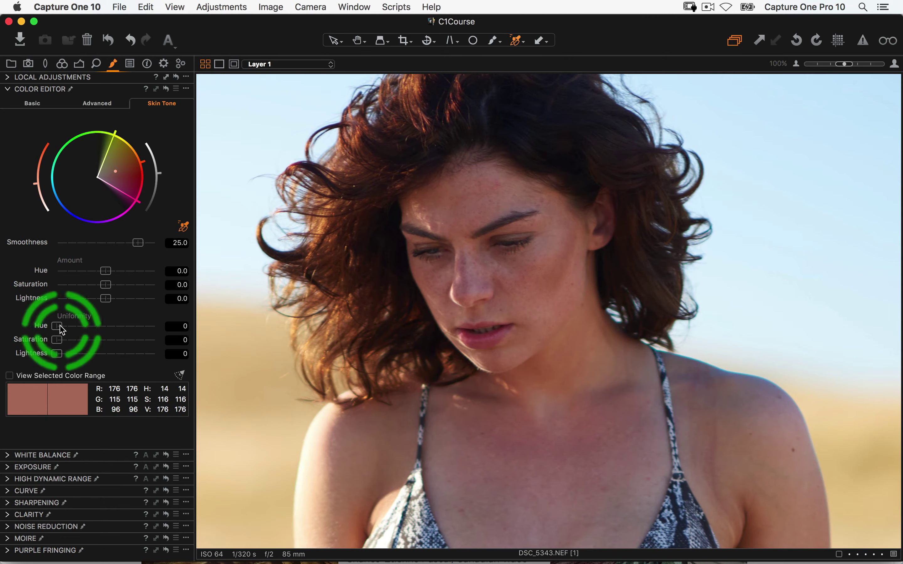
Set the skin tone uniformity to 88 for hue, 64 for saturation and 41 for lightness
{"action": "left_click_drag", "start_coordinate": [61, 328], "coordinate": [119, 333]}
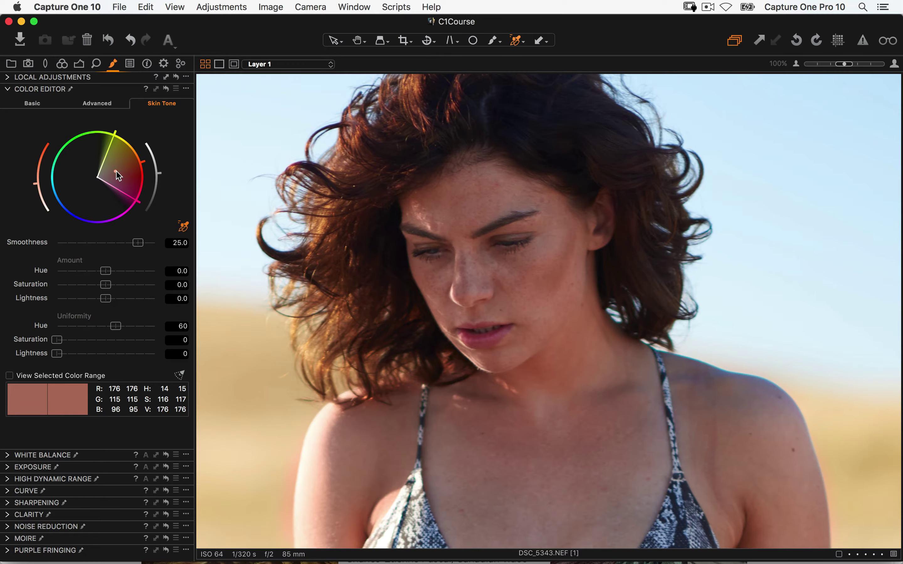
{"action": "left_click_drag", "start_coordinate": [122, 329], "coordinate": [157, 329]}
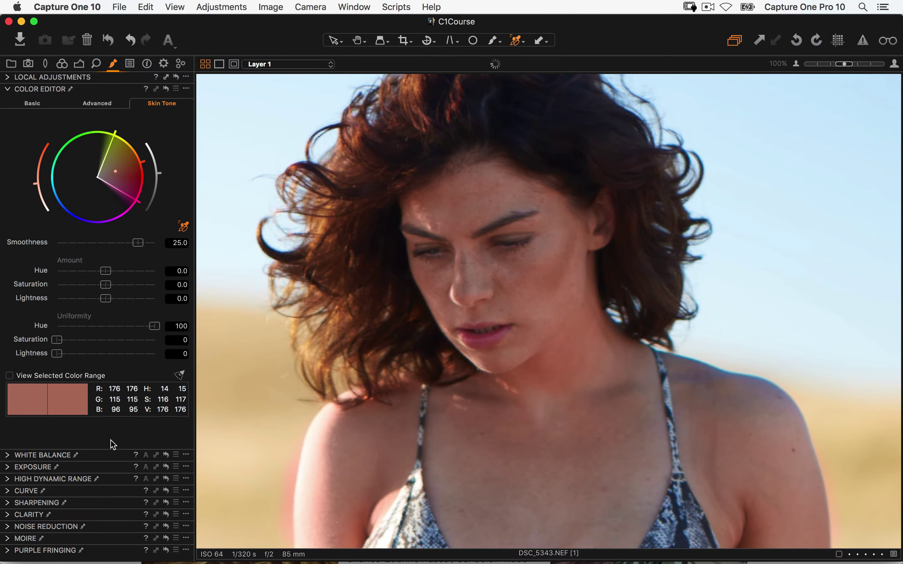
{"action": "left_click_drag", "start_coordinate": [59, 340], "coordinate": [295, 370]}
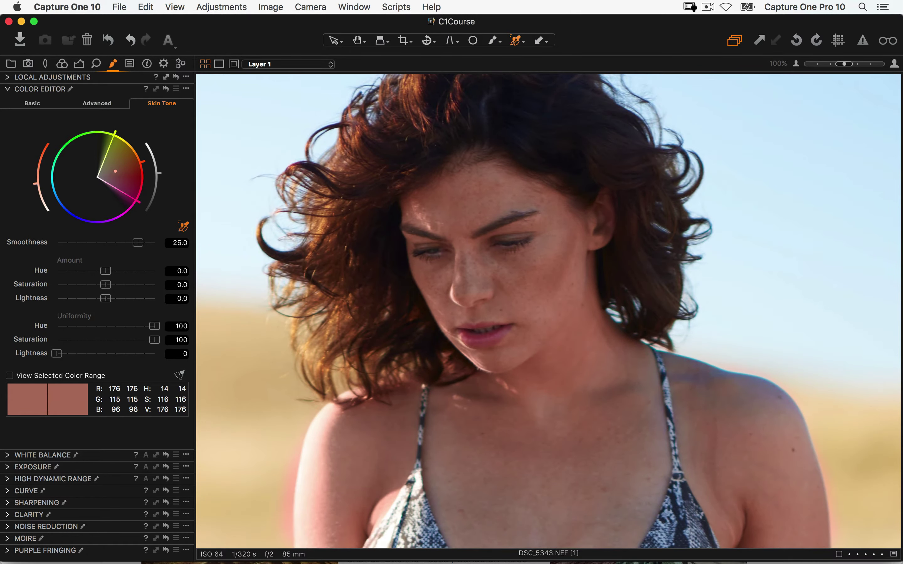
{"action": "left_click_drag", "start_coordinate": [57, 354], "coordinate": [99, 355]}
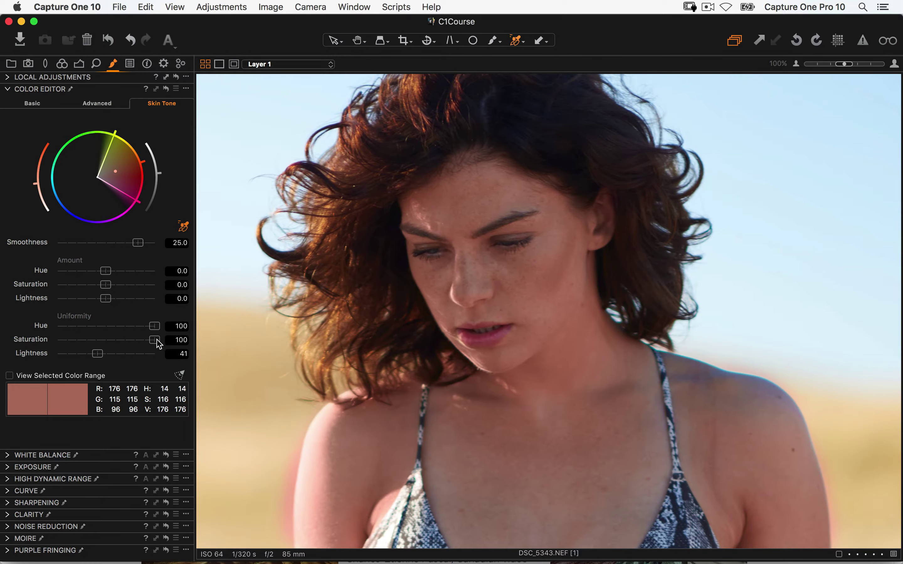
{"action": "left_click_drag", "start_coordinate": [155, 339], "coordinate": [116, 338]}
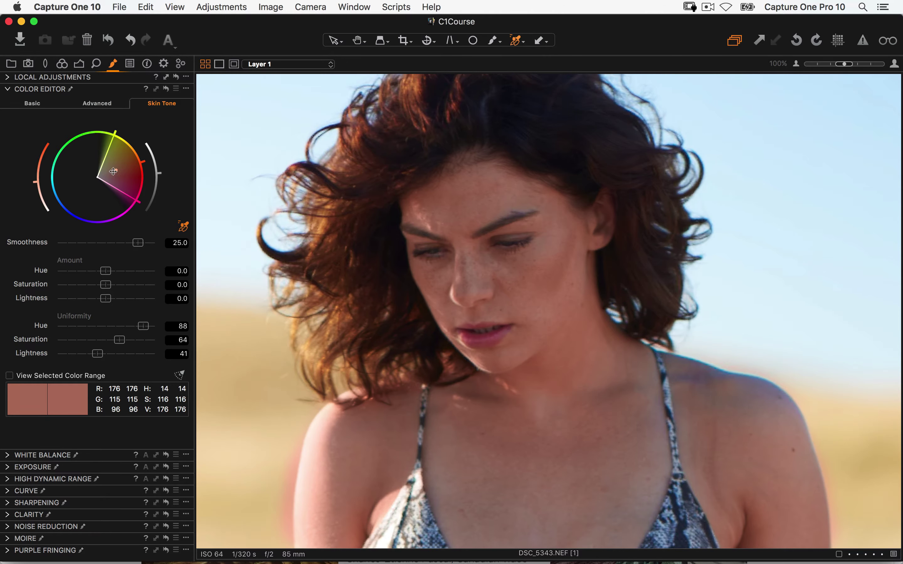
Shift the target skin tone to about RGB 181, 113, 80, and raise uniformity to 90 for hue and 74 for saturation
{"action": "left_click_drag", "start_coordinate": [115, 172], "coordinate": [139, 172]}
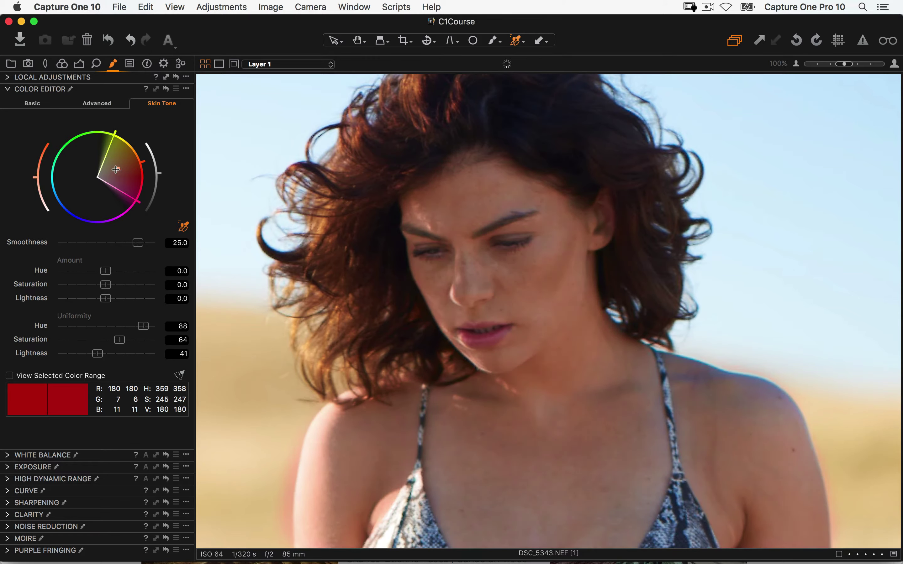
{"action": "left_click_drag", "start_coordinate": [116, 169], "coordinate": [118, 167]}
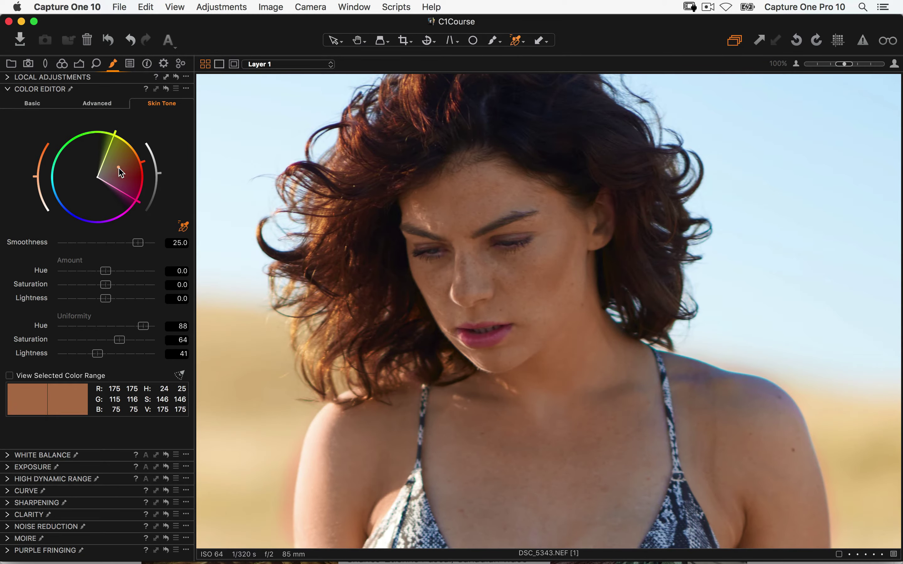
{"action": "left_click_drag", "start_coordinate": [118, 168], "coordinate": [119, 169]}
{"action": "mouse_move", "coordinate": [100, 304]}
{"action": "left_mouse_down"}
{"action": "mouse_move", "coordinate": [125, 270]}
{"action": "mouse_move", "coordinate": [125, 312]}
{"action": "mouse_move", "coordinate": [123, 300]}
{"action": "left_mouse_up"}
{"action": "mouse_move", "coordinate": [159, 173]}
{"action": "left_mouse_down"}
{"action": "mouse_move", "coordinate": [171, 175]}
{"action": "mouse_move", "coordinate": [165, 155]}
{"action": "mouse_move", "coordinate": [166, 178]}
{"action": "mouse_move", "coordinate": [163, 164]}
{"action": "left_mouse_up"}
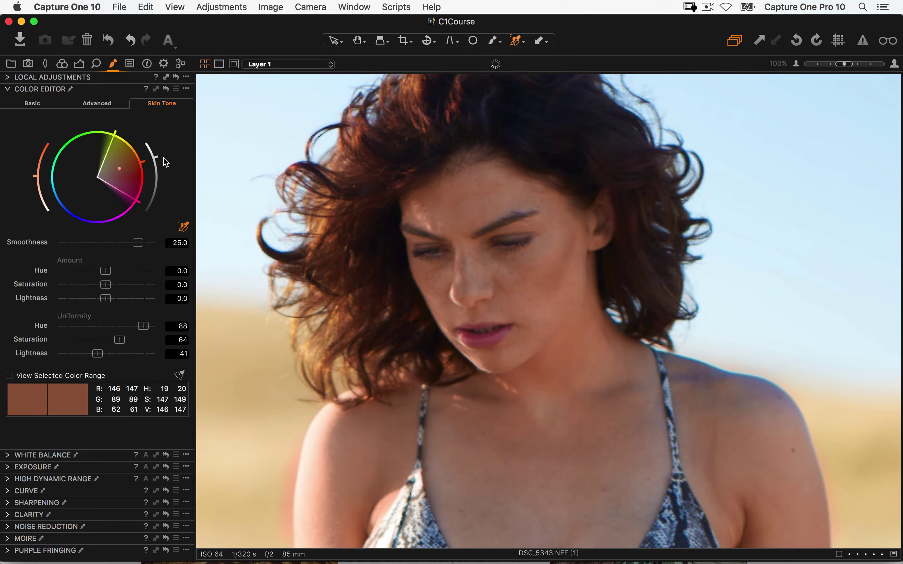
{"action": "left_click_drag", "start_coordinate": [165, 158], "coordinate": [161, 187]}
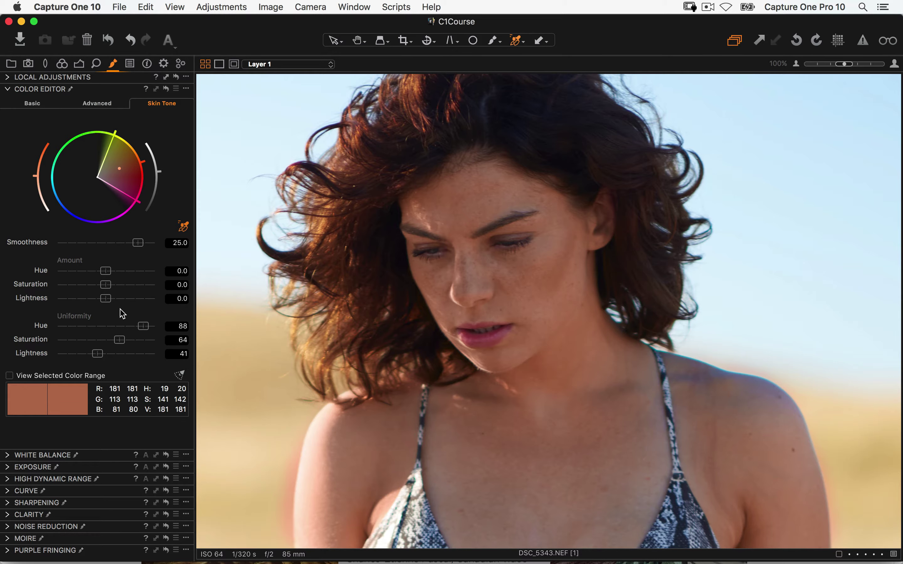
{"action": "left_click_drag", "start_coordinate": [143, 326], "coordinate": [130, 339]}
Expand the layer list and switch Layer 1 off and on to compare the skin before and after the correction
{"action": "left_click", "coordinate": [8, 77]}
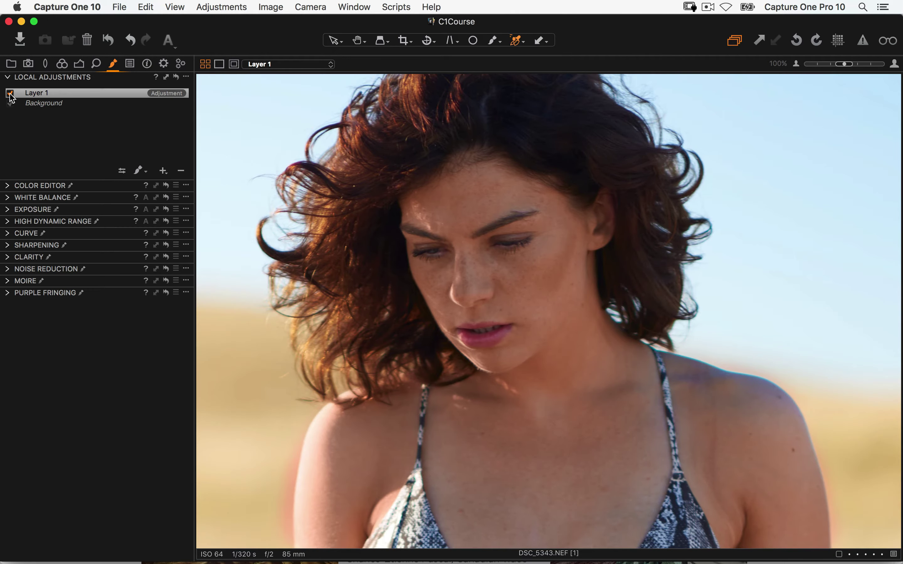
{"action": "left_click", "coordinate": [11, 92]}
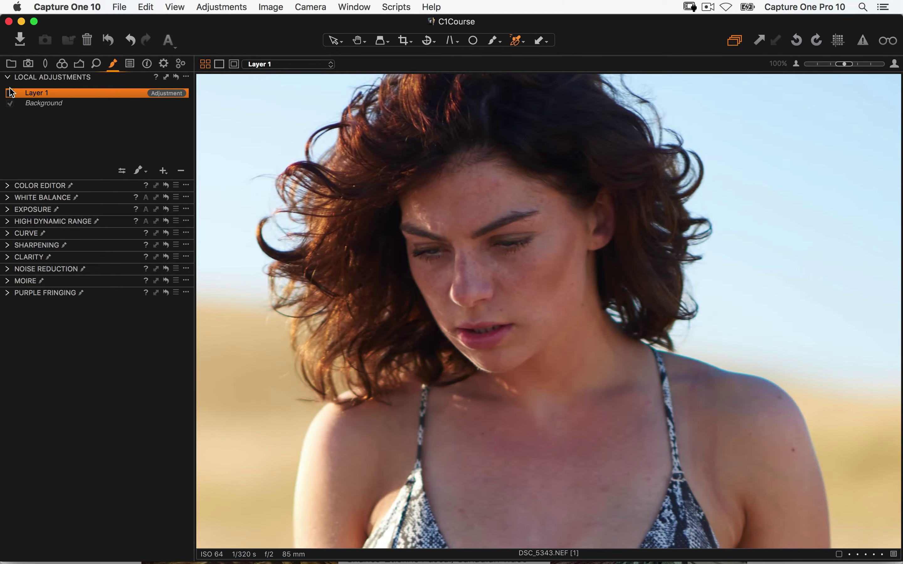
{"action": "left_click", "coordinate": [11, 93]}
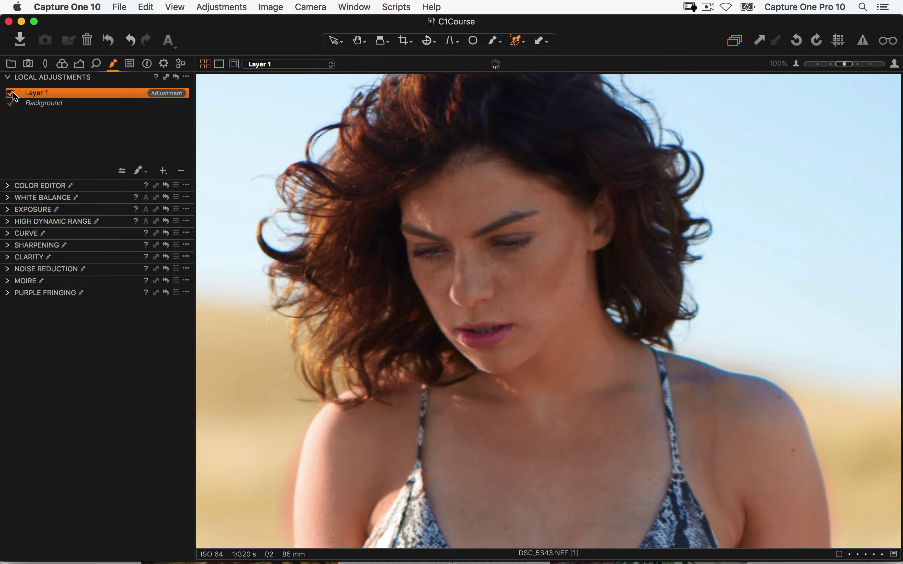
{"action": "left_click", "coordinate": [10, 92]}
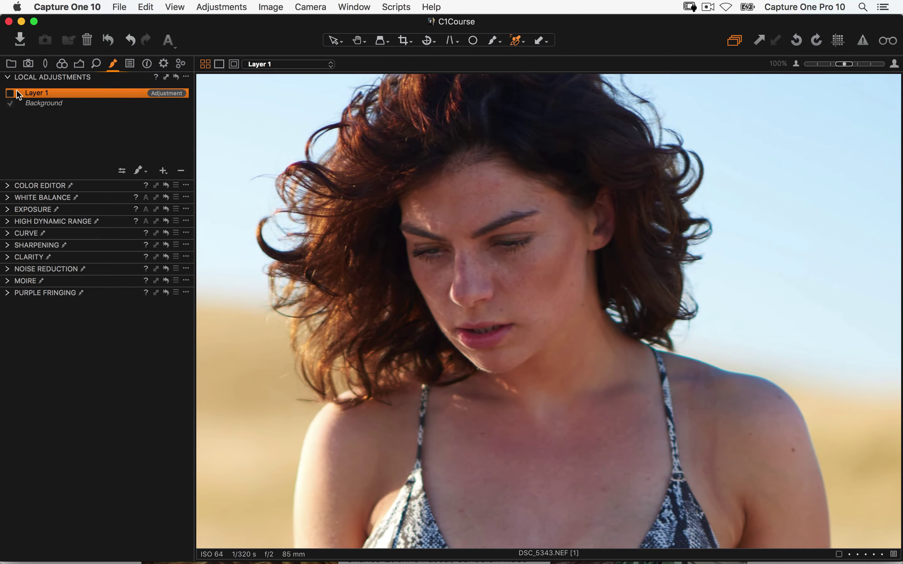
{"action": "left_click", "coordinate": [10, 93]}
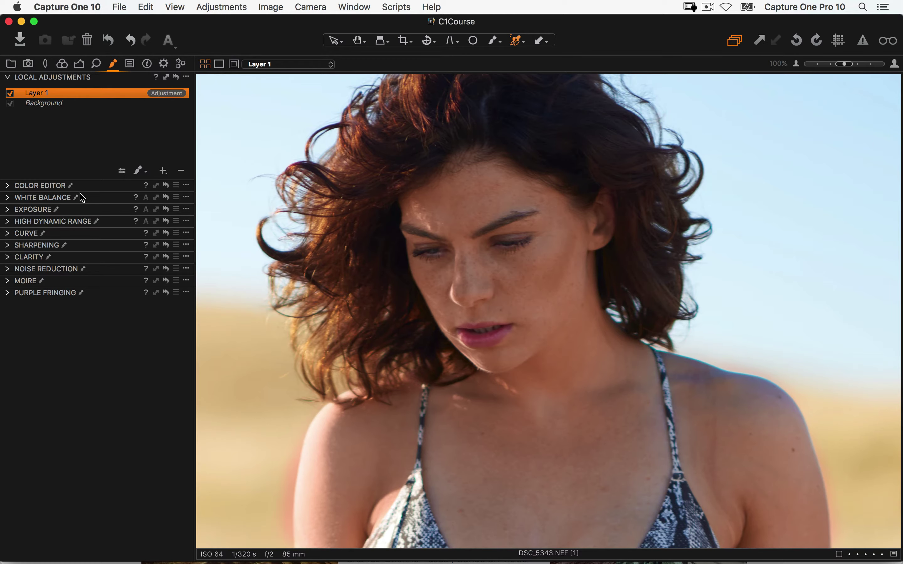
Collapse the Color Editor, expand the other local adjustment tools except Curve, and show the layer list again
{"action": "left_click", "coordinate": [8, 185]}
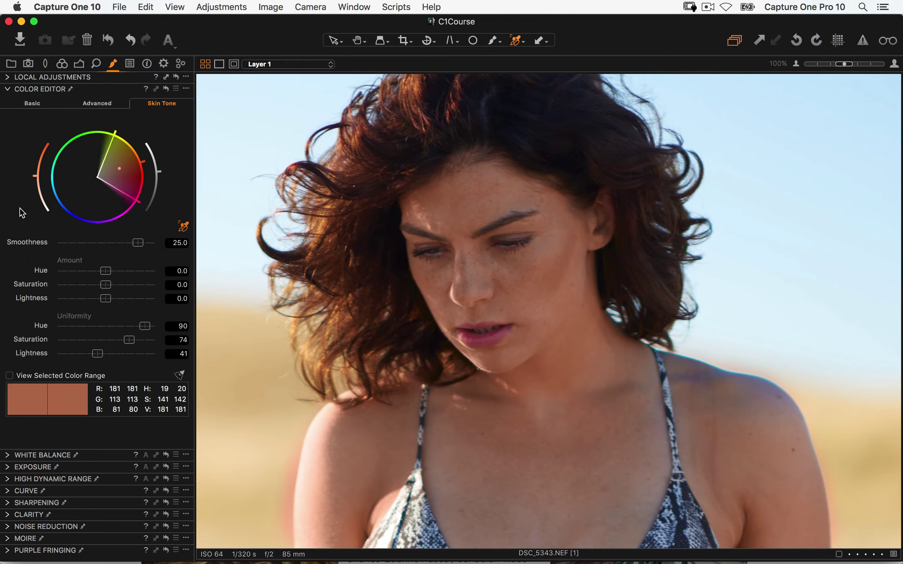
{"action": "left_click", "coordinate": [5, 89]}
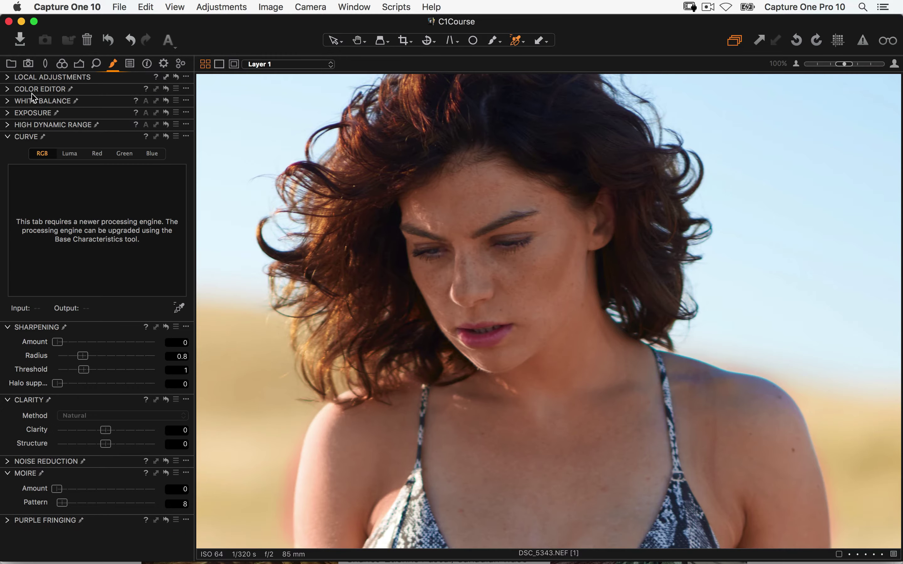
{"action": "left_click", "coordinate": [6, 138]}
{"action": "left_click", "coordinate": [9, 78]}
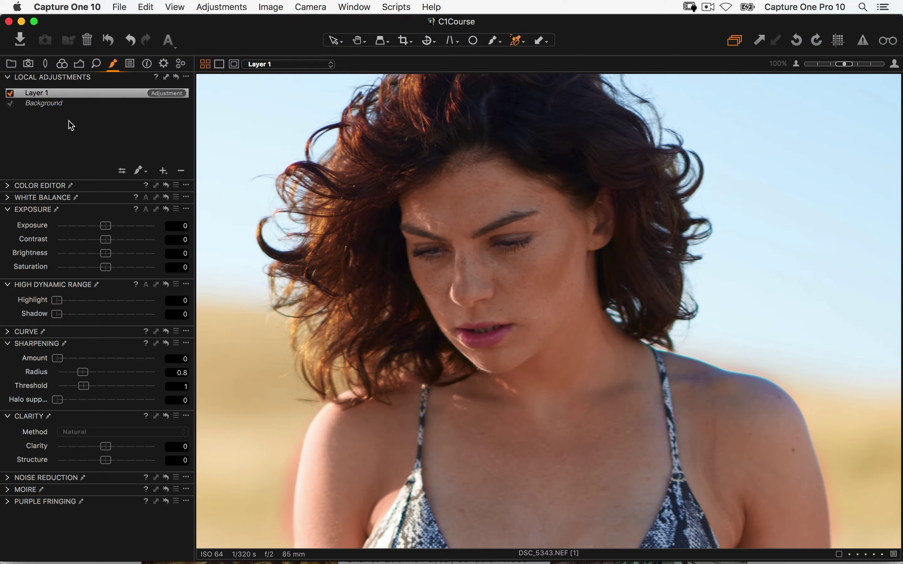
Compare the tool settings of the Background and Layer 1, and look at the global exposure tools before returning to the local adjustments
{"action": "left_click", "coordinate": [60, 103]}
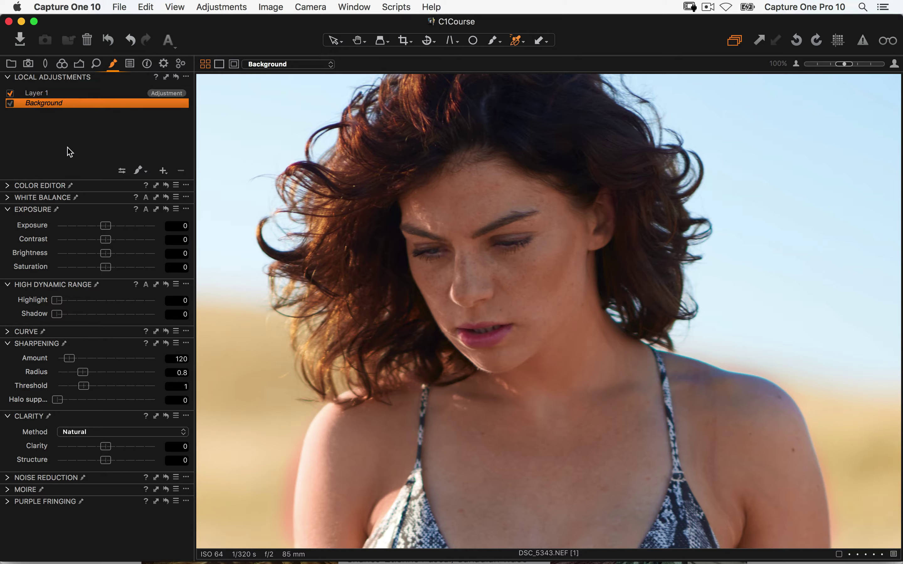
{"action": "left_click", "coordinate": [64, 94]}
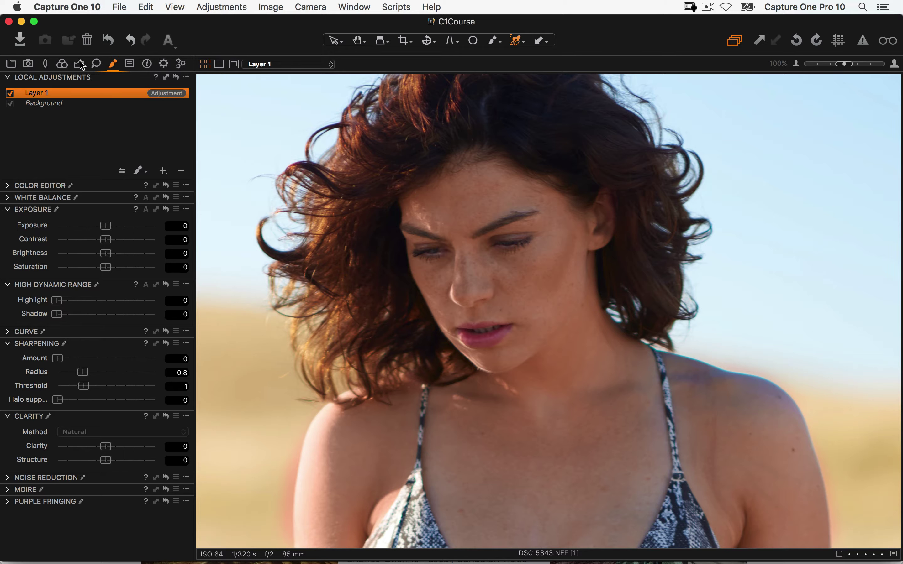
{"action": "left_click", "coordinate": [79, 64]}
{"action": "mouse_move", "coordinate": [105, 169]}
{"action": "left_mouse_down"}
{"action": "mouse_move", "coordinate": [74, 170]}
{"action": "mouse_move", "coordinate": [105, 171]}
{"action": "left_mouse_up"}
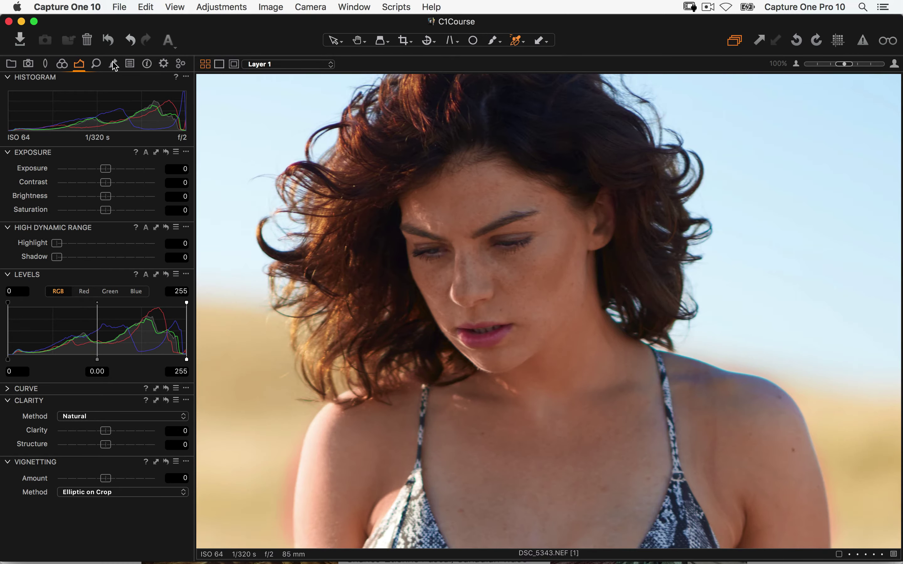
{"action": "left_click", "coordinate": [112, 64]}
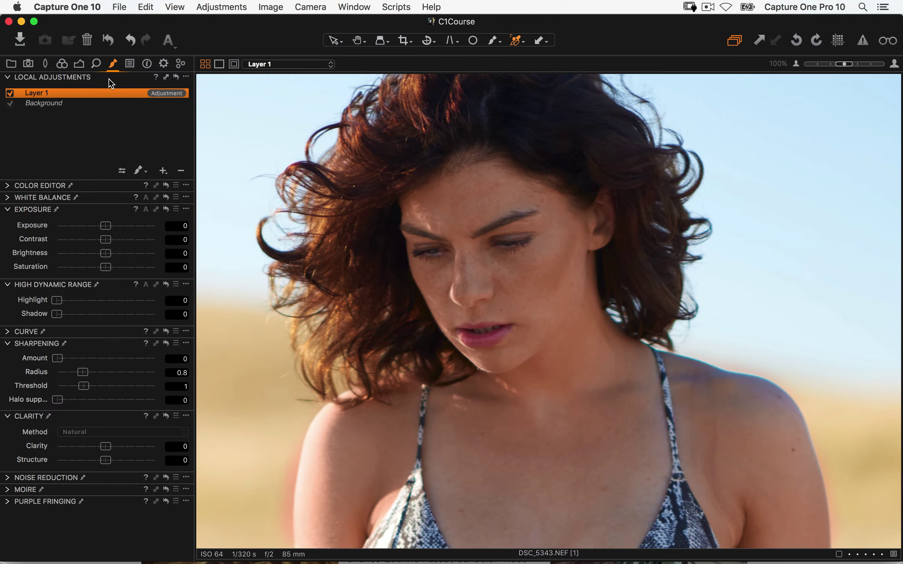
Try raising the exposure on Layer 1, reset it, and switch between the Background and Layer 1
{"action": "left_click_drag", "start_coordinate": [105, 227], "coordinate": [121, 236]}
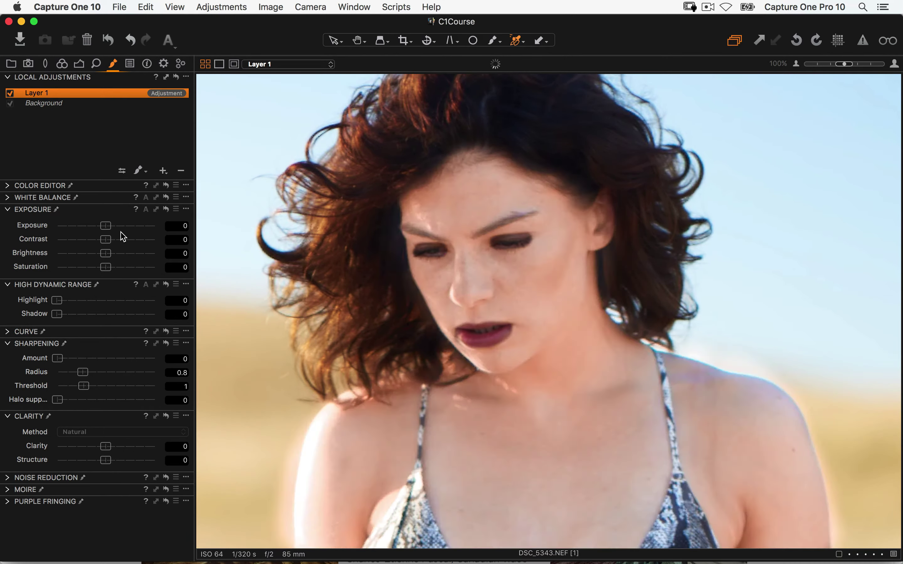
{"action": "double_click", "coordinate": [121, 235]}
{"action": "left_click", "coordinate": [64, 106]}
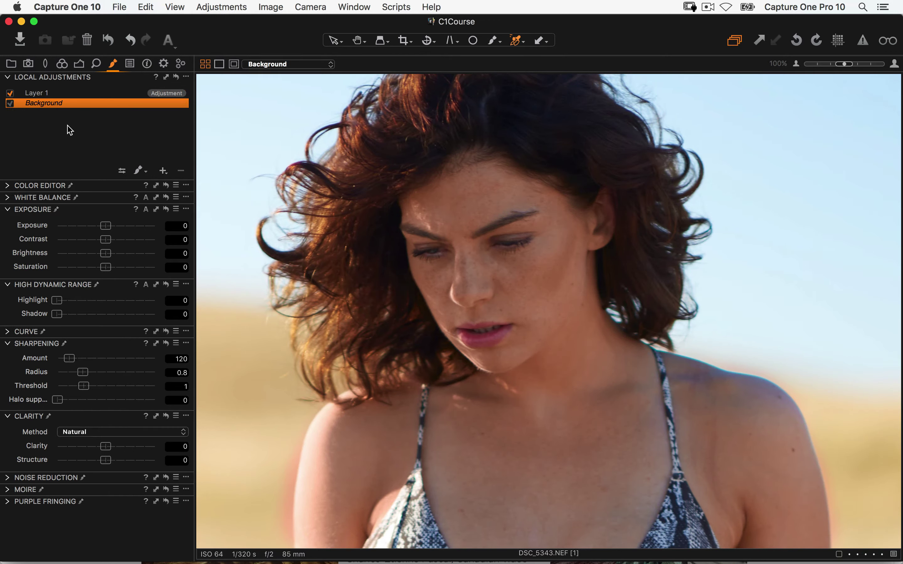
{"action": "left_click", "coordinate": [62, 93]}
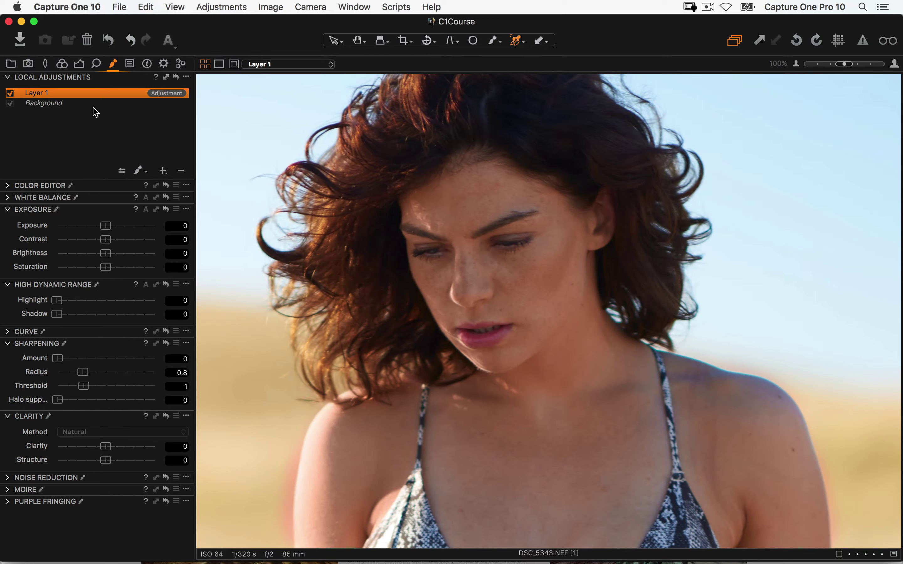
{"action": "left_click", "coordinate": [78, 106]}
{"action": "left_click", "coordinate": [71, 93]}
Check in the Color Editor's options whether the tool adjusts the selected layer
{"action": "left_click_drag", "start_coordinate": [73, 185], "coordinate": [125, 192]}
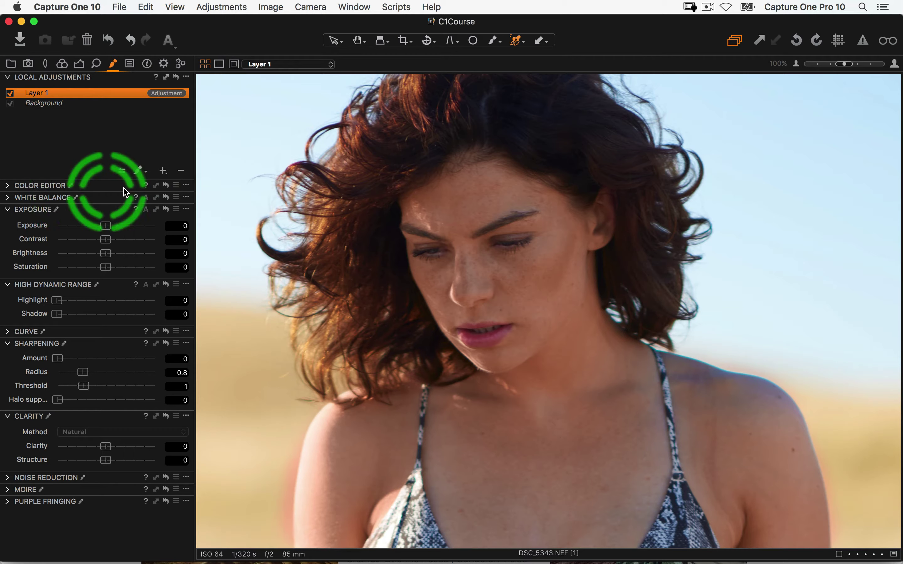
{"action": "left_click", "coordinate": [186, 185]}
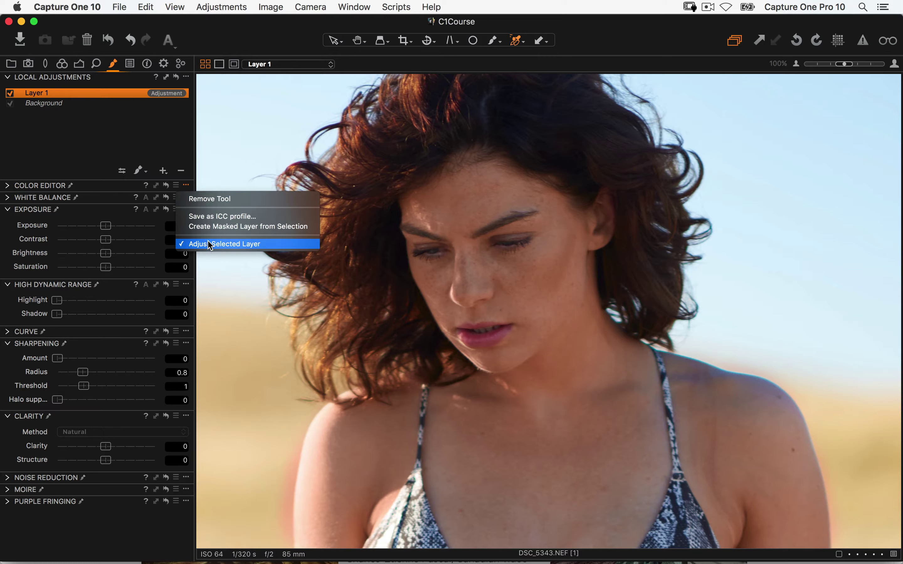
{"action": "left_click", "coordinate": [127, 132]}
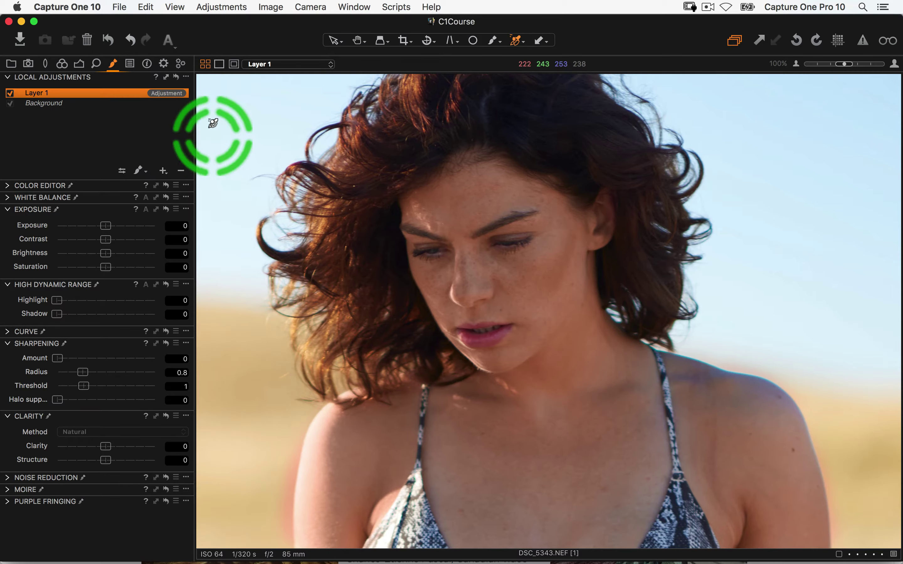
{"action": "left_click", "coordinate": [170, 171]}
{"action": "left_click", "coordinate": [181, 171]}
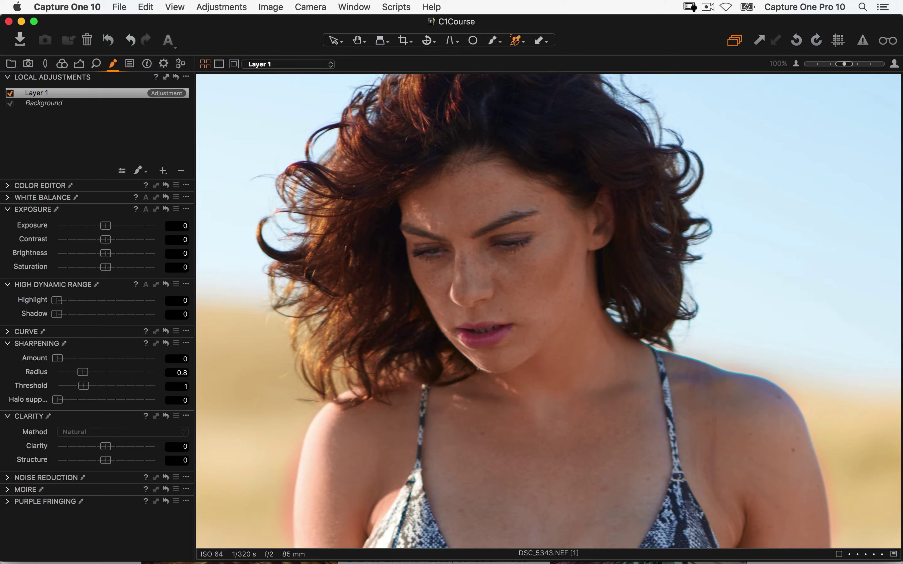
Open the second variant of CF000309.IIQ, the rusty hut photo, and reset all its adjustments
{"action": "key", "text": "super+alt+v"}
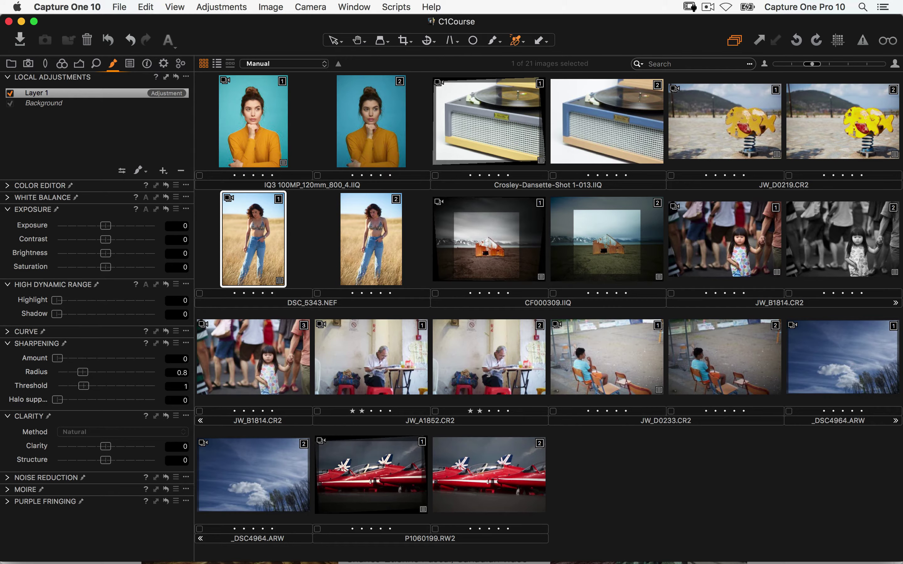
{"action": "double_click", "coordinate": [599, 261]}
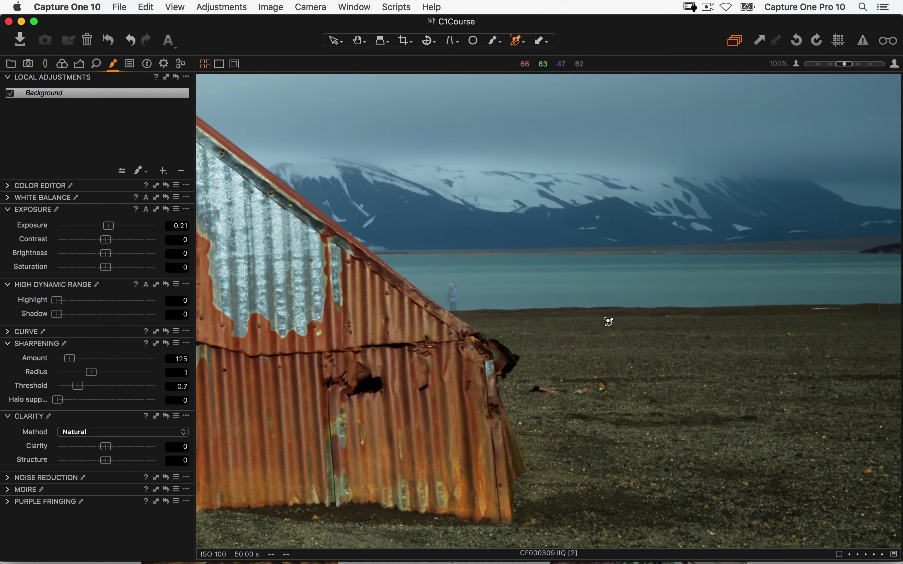
{"action": "key", "text": "super+0"}
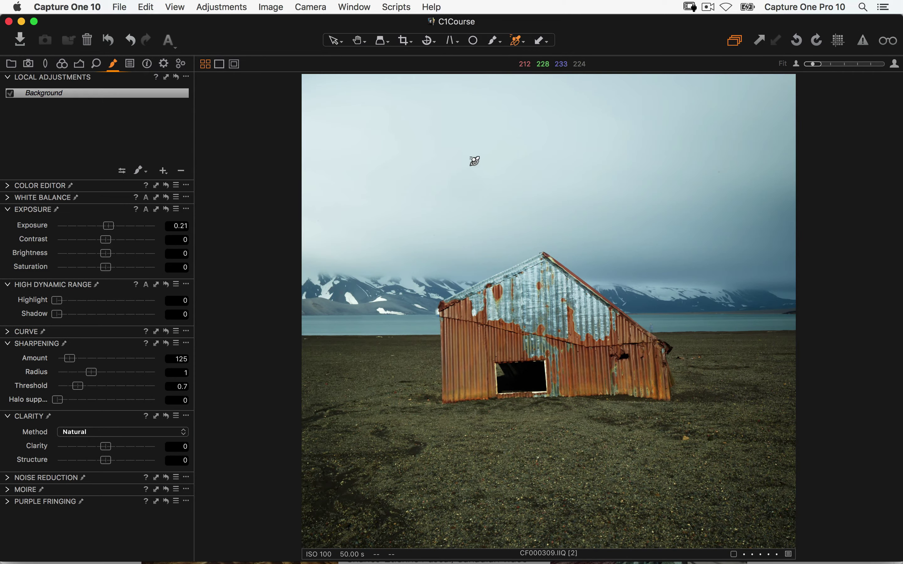
{"action": "left_click", "coordinate": [79, 63]}
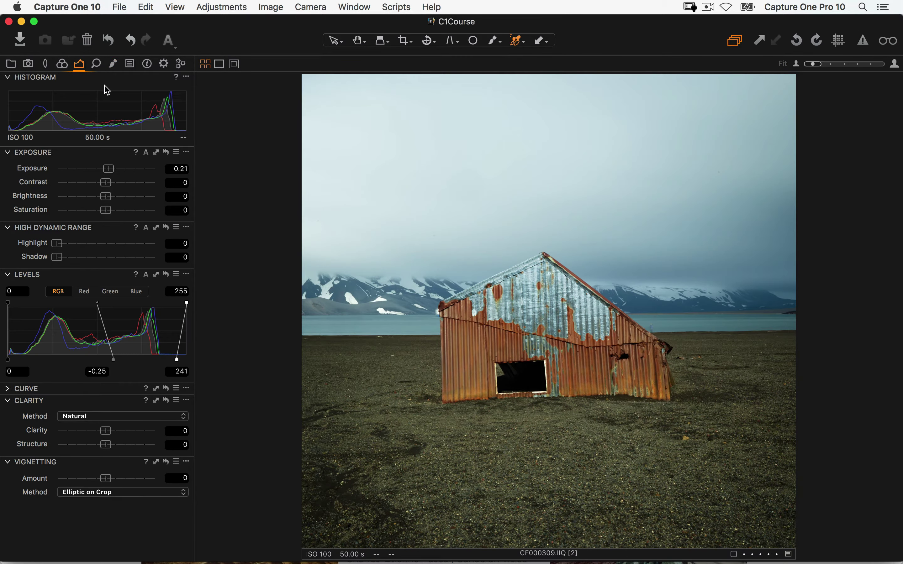
{"action": "left_click", "coordinate": [109, 40]}
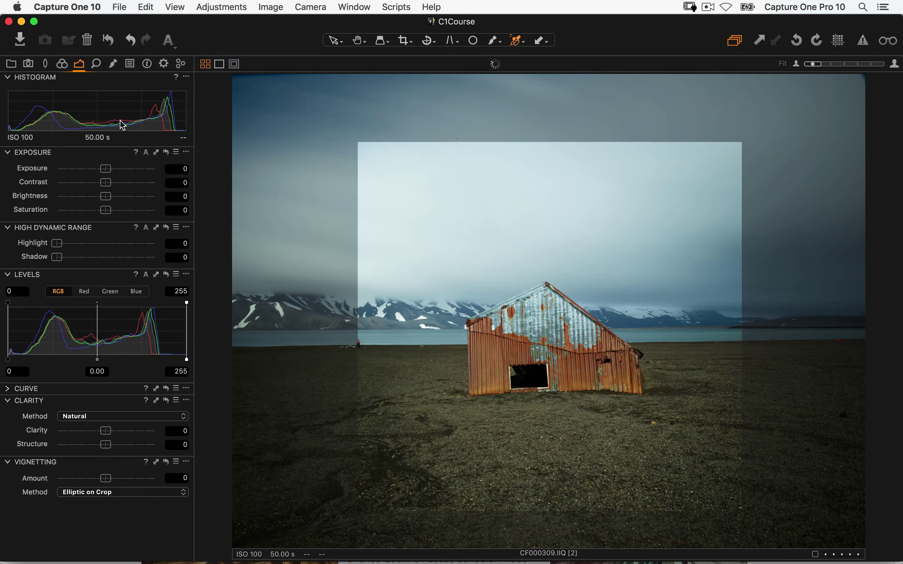
Set the Base Characteristics curve of the hut photo to Auto
{"action": "left_click", "coordinate": [62, 64]}
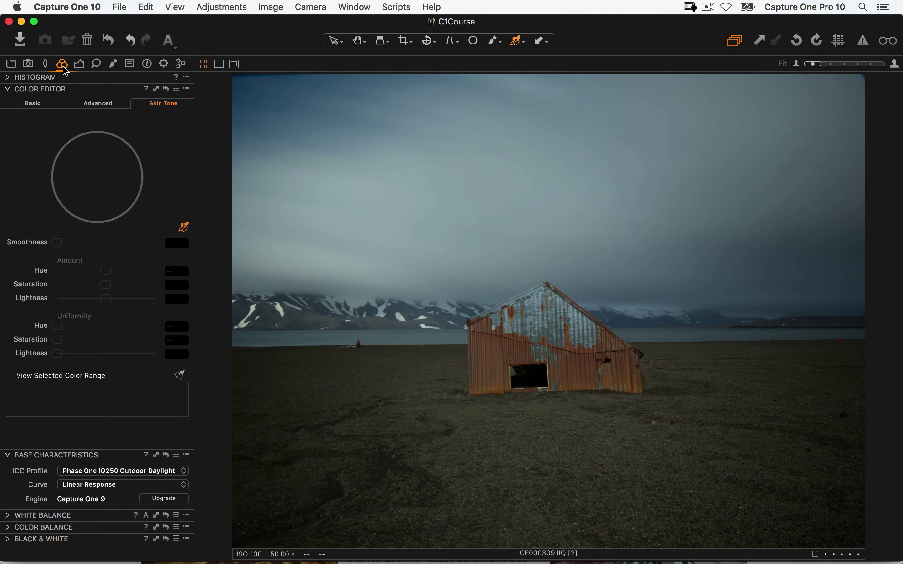
{"action": "left_click", "coordinate": [9, 90]}
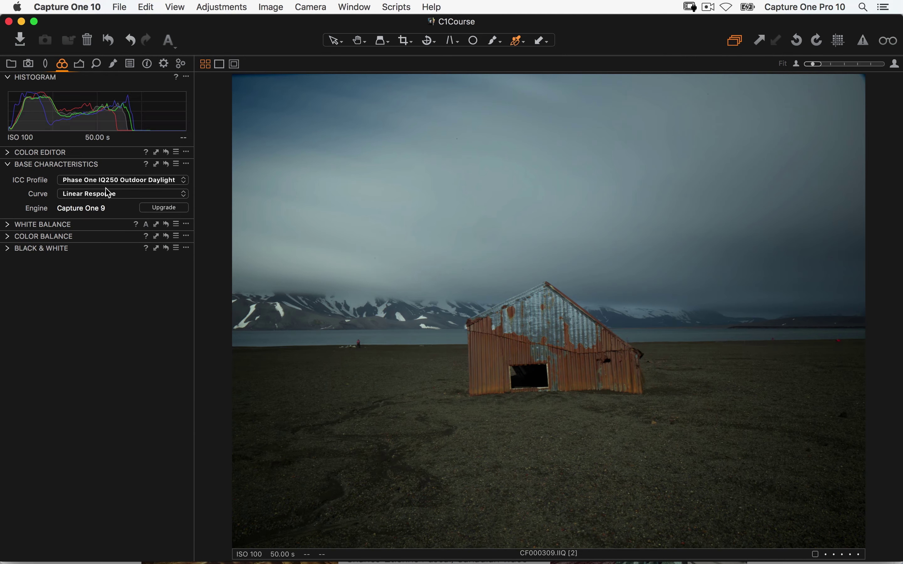
{"action": "left_click", "coordinate": [110, 195]}
{"action": "left_click", "coordinate": [112, 155]}
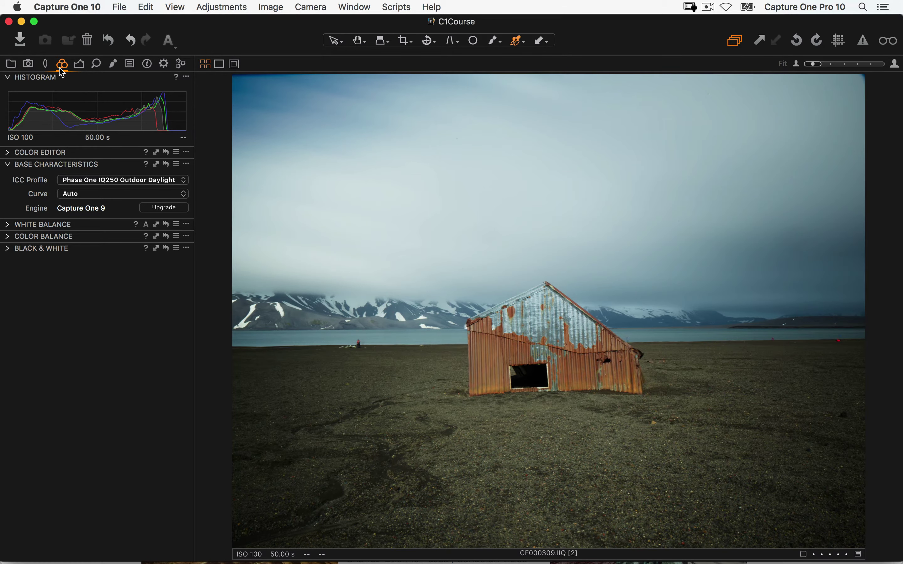
Set the exposure to 0.45 and the RGB levels to shadow 6, midtone -0.17 and highlight 236
{"action": "left_click", "coordinate": [78, 64]}
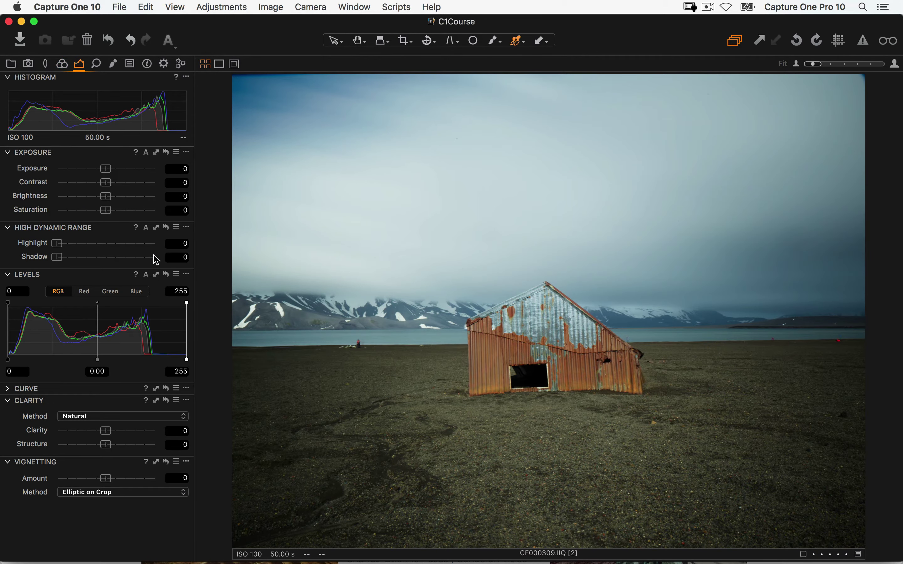
{"action": "left_click", "coordinate": [117, 170]}
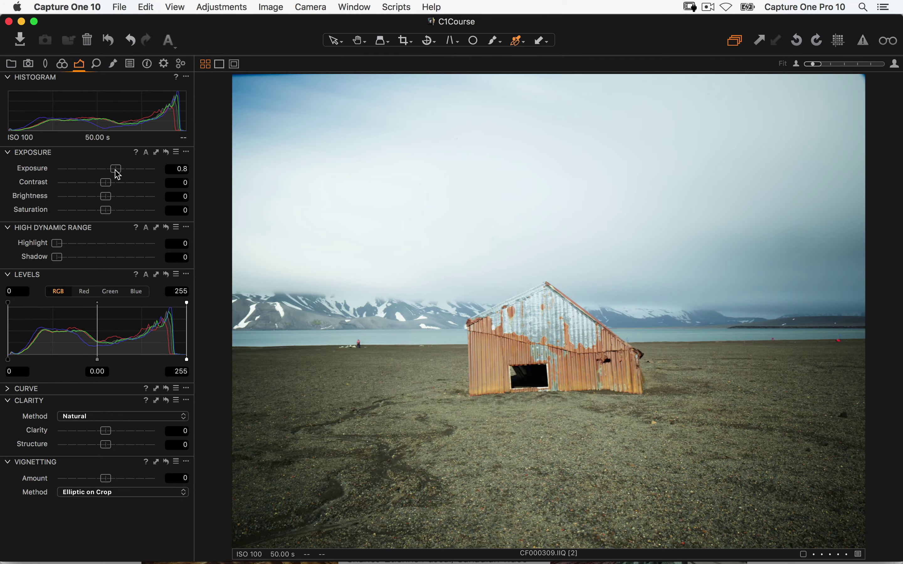
{"action": "left_click_drag", "start_coordinate": [116, 171], "coordinate": [111, 172]}
{"action": "left_click_drag", "start_coordinate": [187, 359], "coordinate": [174, 356]}
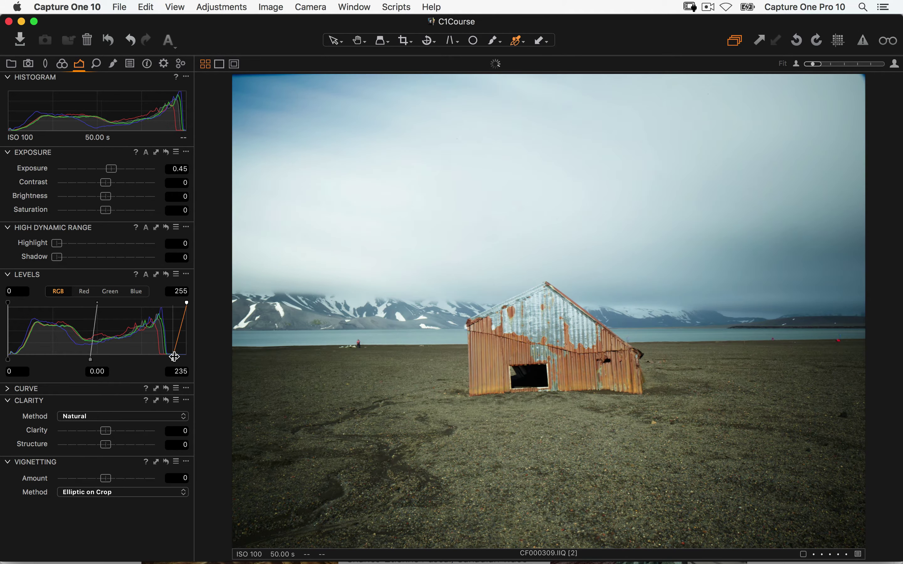
{"action": "left_click_drag", "start_coordinate": [8, 359], "coordinate": [12, 359]}
{"action": "left_click_drag", "start_coordinate": [90, 359], "coordinate": [106, 360]}
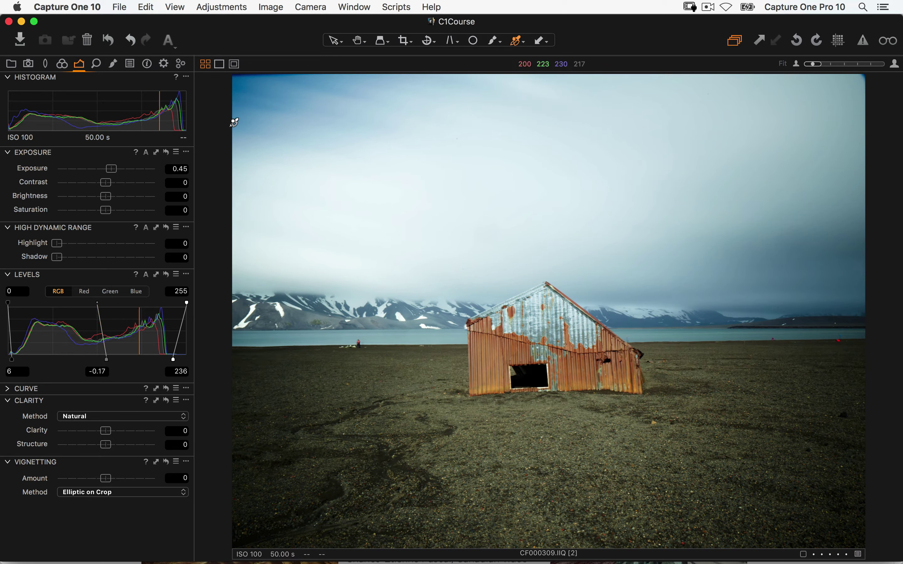
Pick the hut's rust color in the Advanced Color Editor and view only the selected color range
{"action": "left_click", "coordinate": [62, 64]}
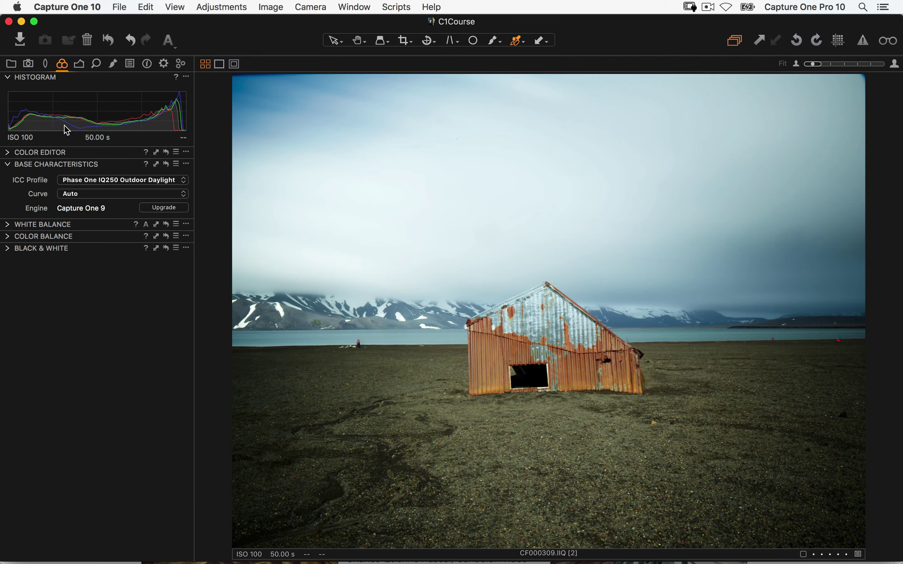
{"action": "left_click", "coordinate": [10, 153]}
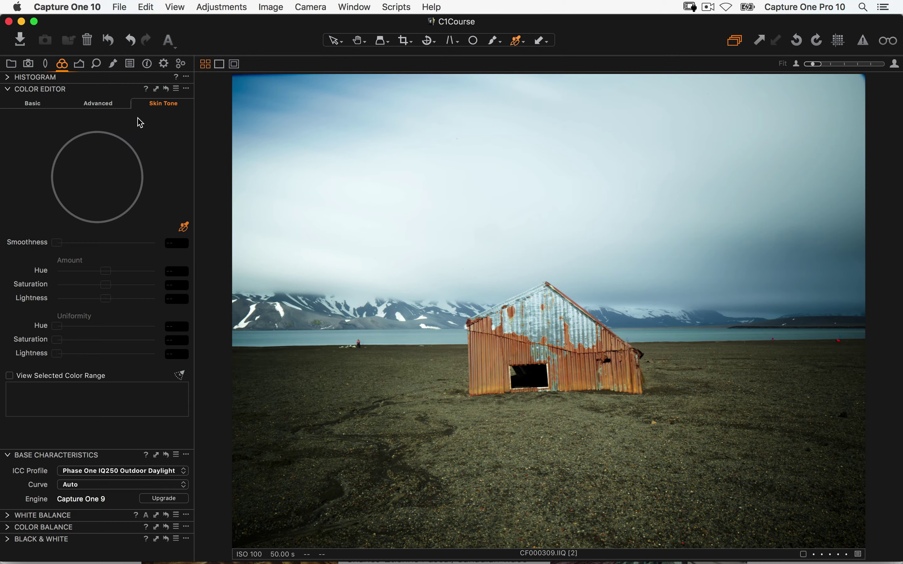
{"action": "left_click", "coordinate": [184, 228]}
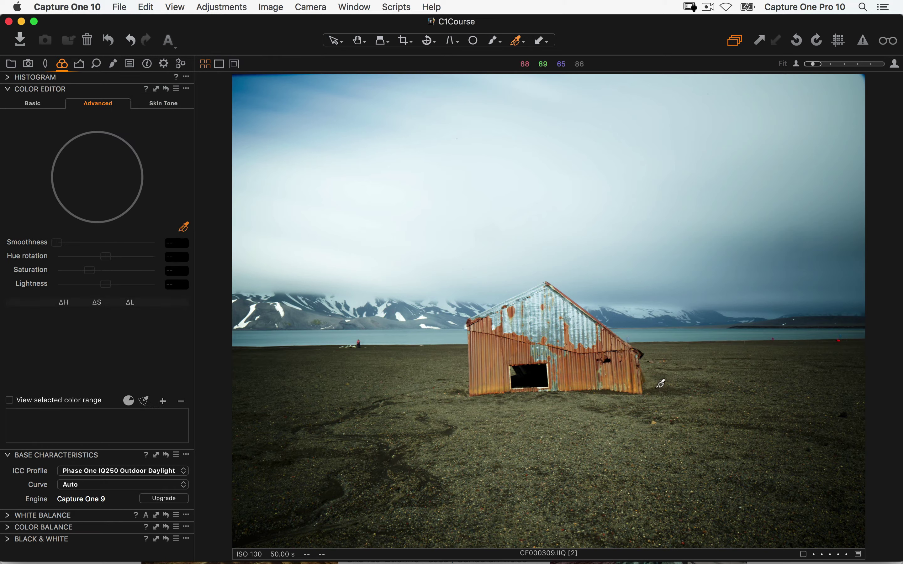
{"action": "left_click", "coordinate": [584, 365]}
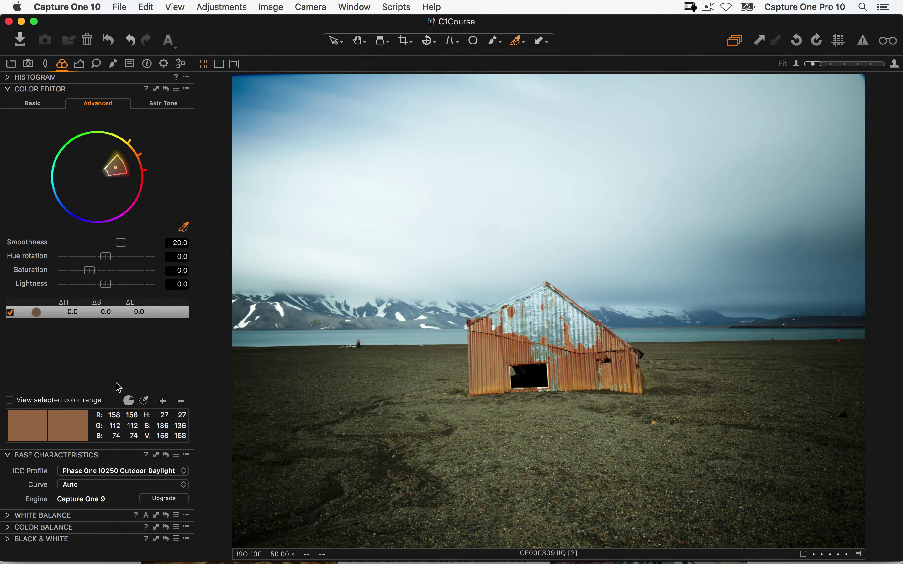
{"action": "left_click", "coordinate": [9, 400]}
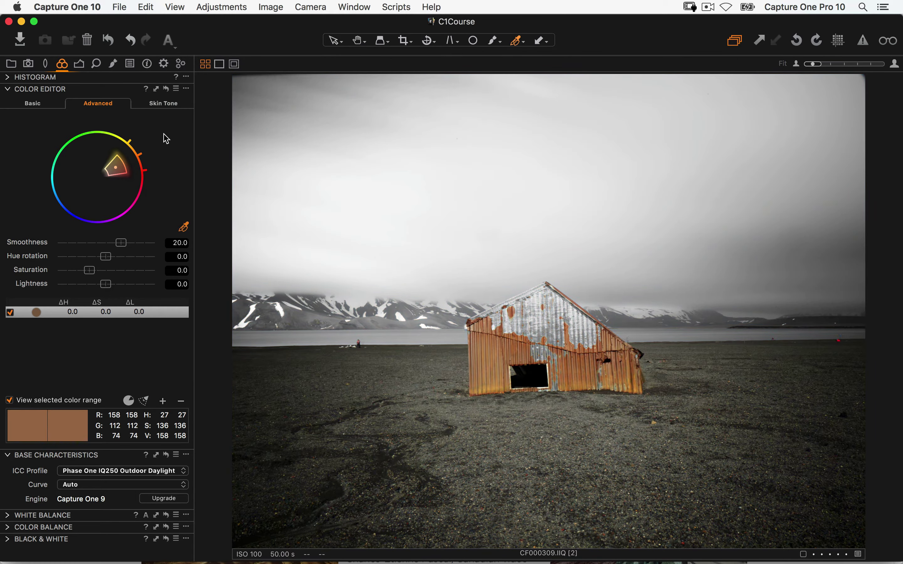
Detach the Color Editor as a floating tool, hide the docked tools, and enlarge the floating editor
{"action": "left_click_drag", "start_coordinate": [106, 92], "coordinate": [87, 97]}
{"action": "key", "text": "super+t"}
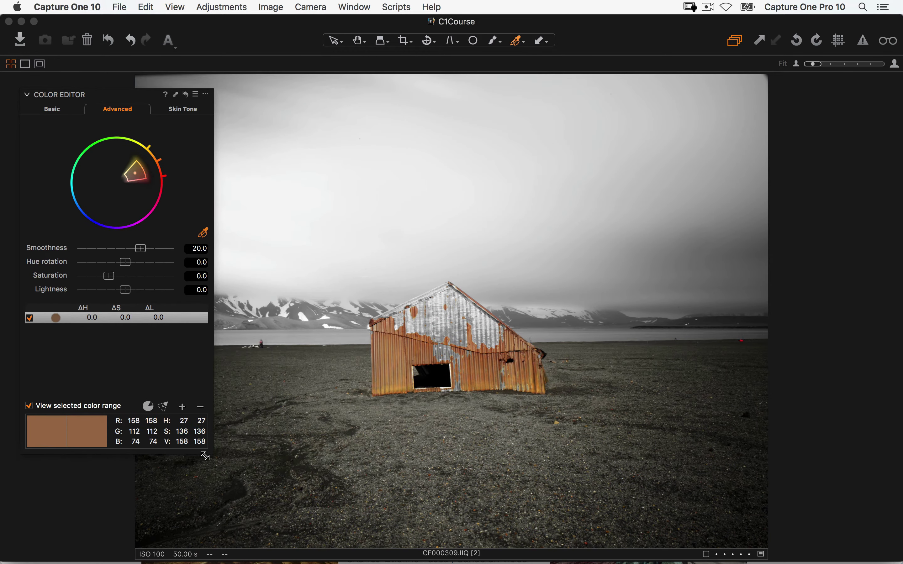
{"action": "left_click_drag", "start_coordinate": [213, 455], "coordinate": [285, 447]}
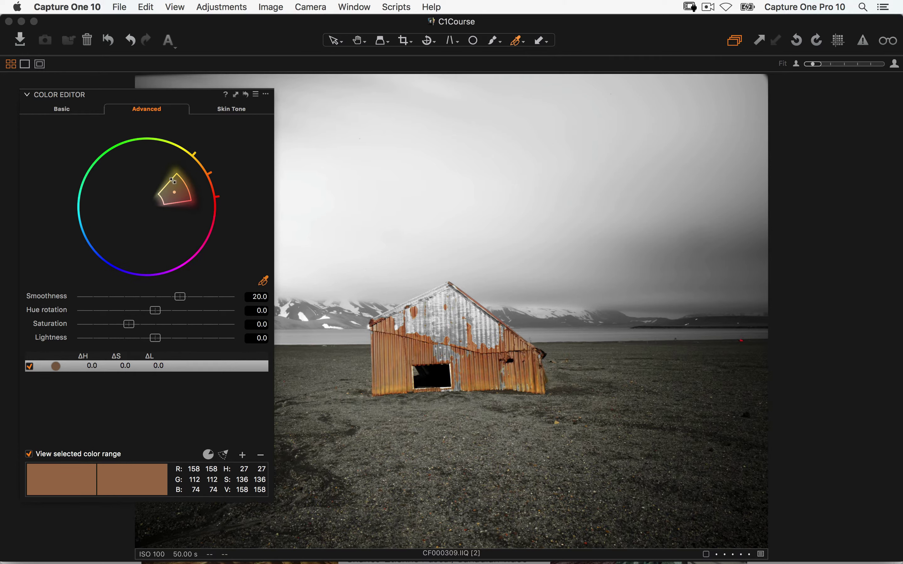
Narrow the rust color range around the picked hue, set its smoothness to 16.3, and compare the image with and without the range view
{"action": "mouse_move", "coordinate": [173, 181]}
{"action": "left_mouse_down"}
{"action": "mouse_move", "coordinate": [180, 206]}
{"action": "mouse_move", "coordinate": [177, 186]}
{"action": "left_mouse_up"}
{"action": "left_click_drag", "start_coordinate": [180, 296], "coordinate": [160, 296]}
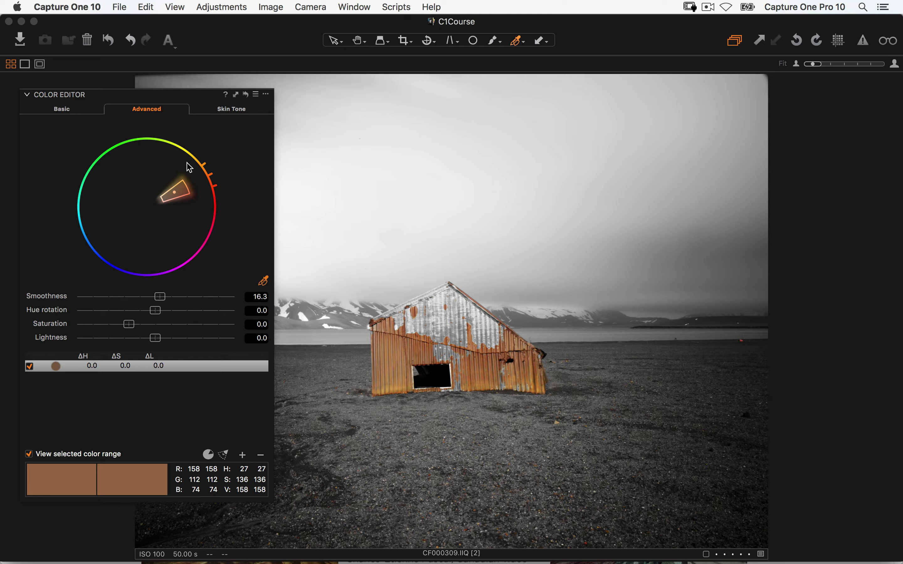
{"action": "left_click", "coordinate": [29, 454]}
{"action": "left_click", "coordinate": [29, 456]}
{"action": "left_click", "coordinate": [30, 456]}
{"action": "left_click", "coordinate": [29, 456]}
Create a masked layer from the rust color selection and show the docked tools again
{"action": "left_click", "coordinate": [266, 94]}
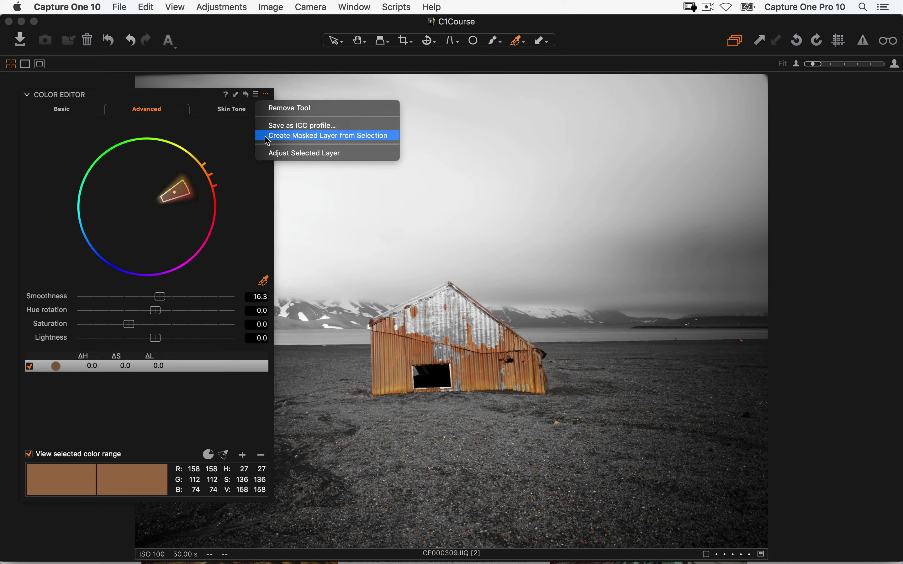
{"action": "left_click", "coordinate": [267, 137]}
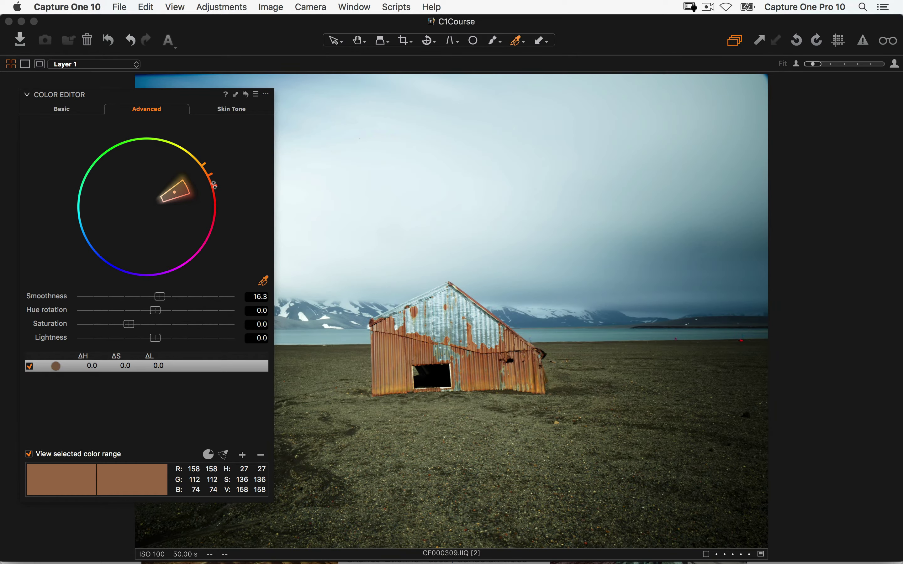
{"action": "key", "text": "super+t"}
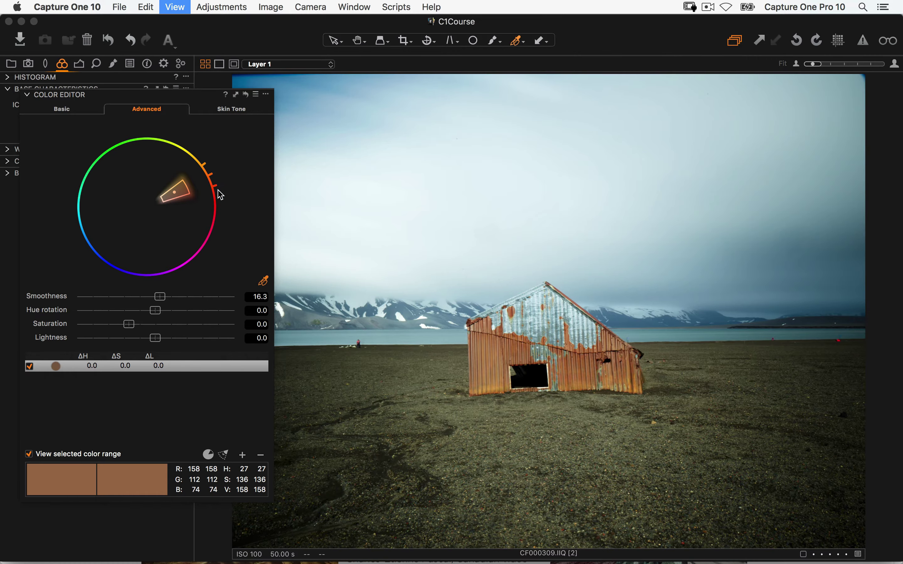
Inspect the Layer 1 mask on the hut up close in the local adjustments, switching the mask display on and off
{"action": "left_click", "coordinate": [114, 64]}
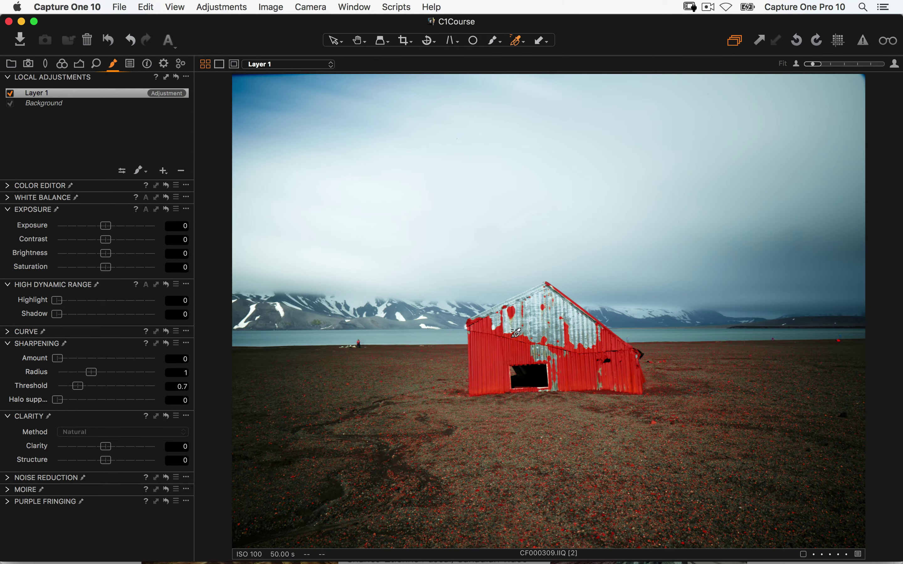
{"action": "key", "text": "z"}
{"action": "left_click_drag", "start_coordinate": [384, 346], "coordinate": [441, 286]}
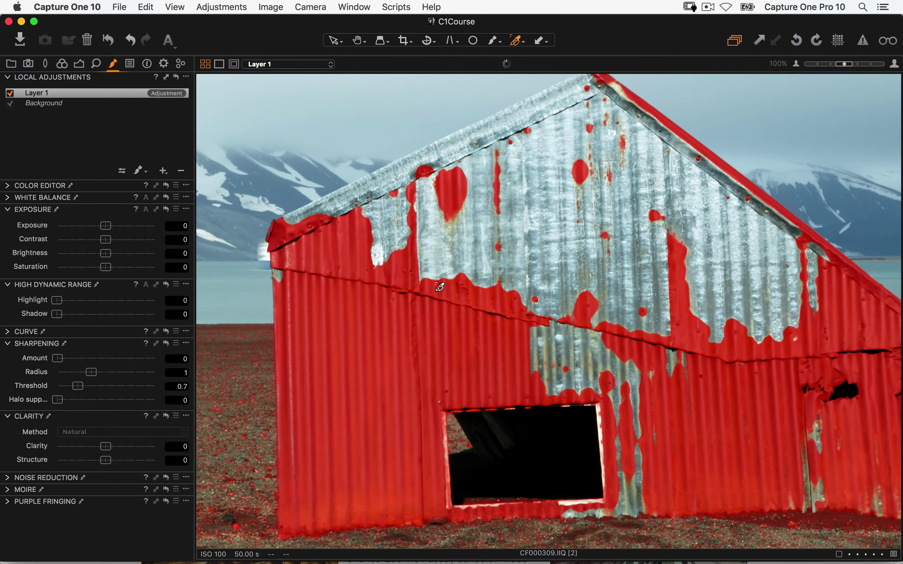
{"action": "key", "text": "m"}
{"action": "key", "text": "m"}
{"action": "key", "text": "m"}
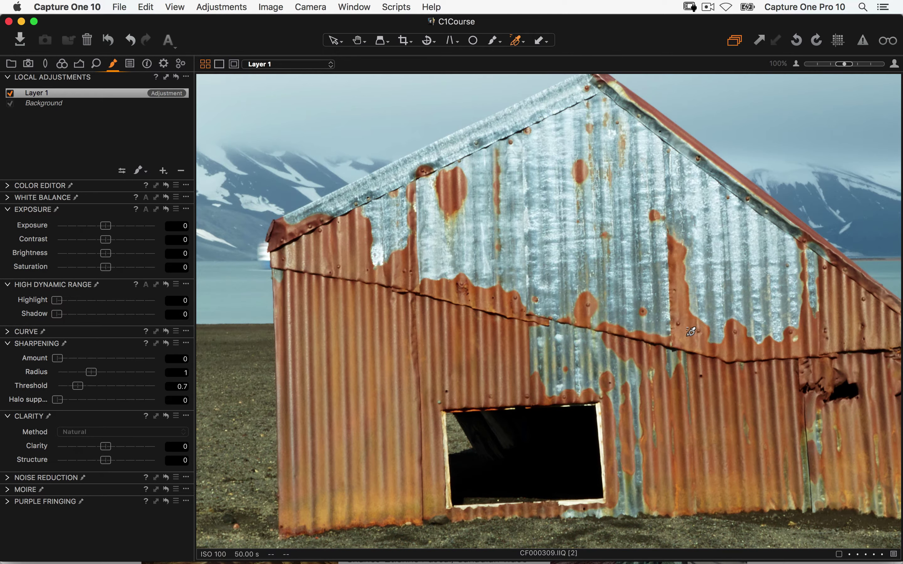
Try contrast changes on Layer 1, reset the contrast, and set the layer's exposure to -0.57
{"action": "key", "text": "super+0"}
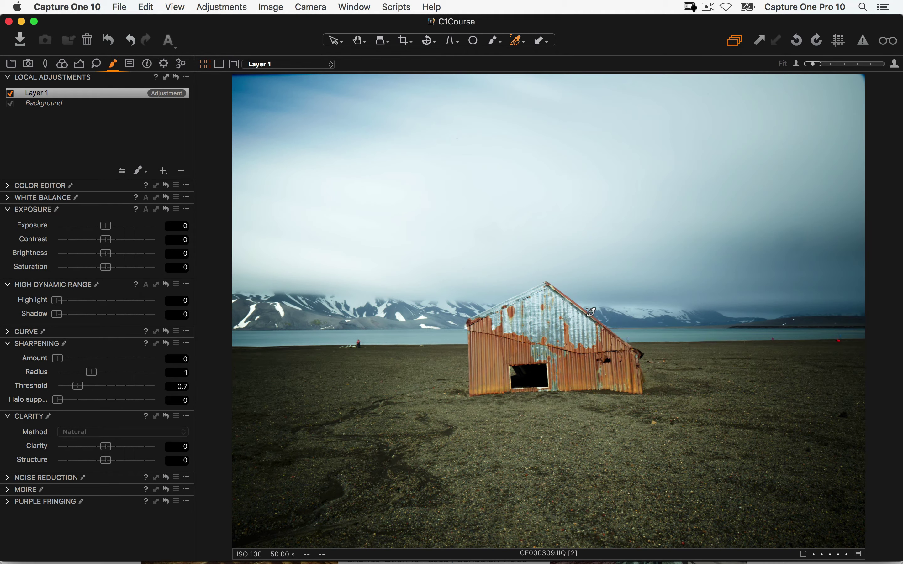
{"action": "key", "text": "super+plus"}
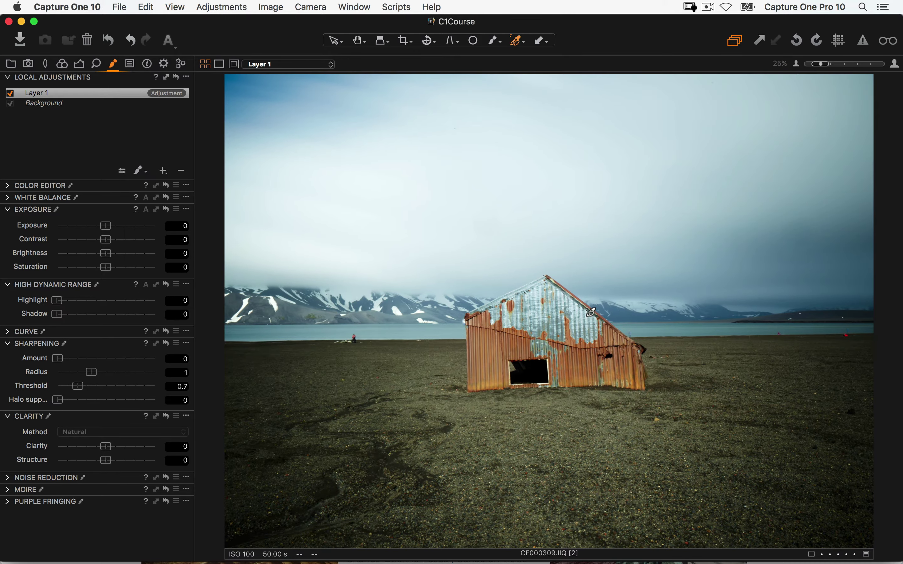
{"action": "key", "text": "super+plus"}
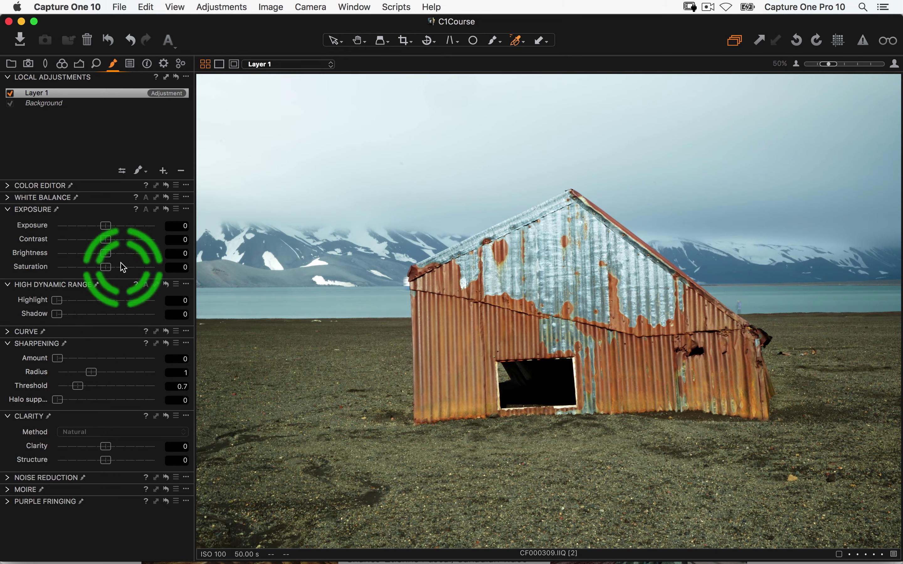
{"action": "left_click", "coordinate": [123, 239]}
{"action": "double_click", "coordinate": [125, 239]}
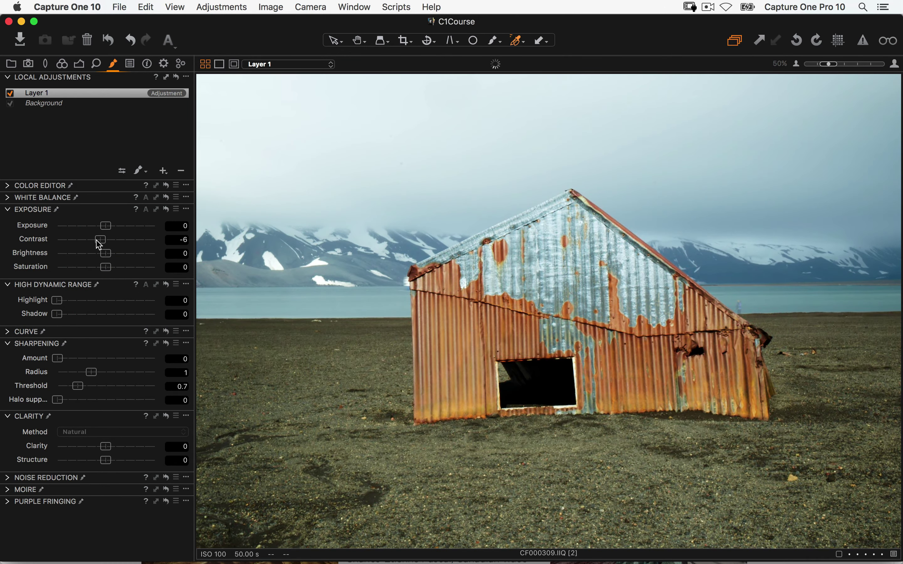
{"action": "left_click_drag", "start_coordinate": [105, 226], "coordinate": [99, 231]}
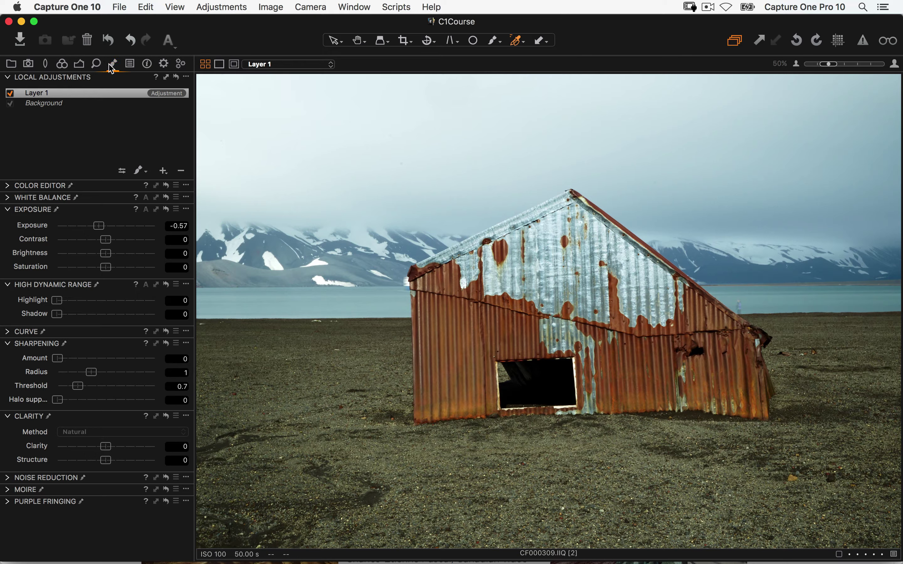
Set Layer 1's Clarity to 40 and Structure to 16, and check which areas its mask covers
{"action": "left_click_drag", "start_coordinate": [106, 447], "coordinate": [118, 461]}
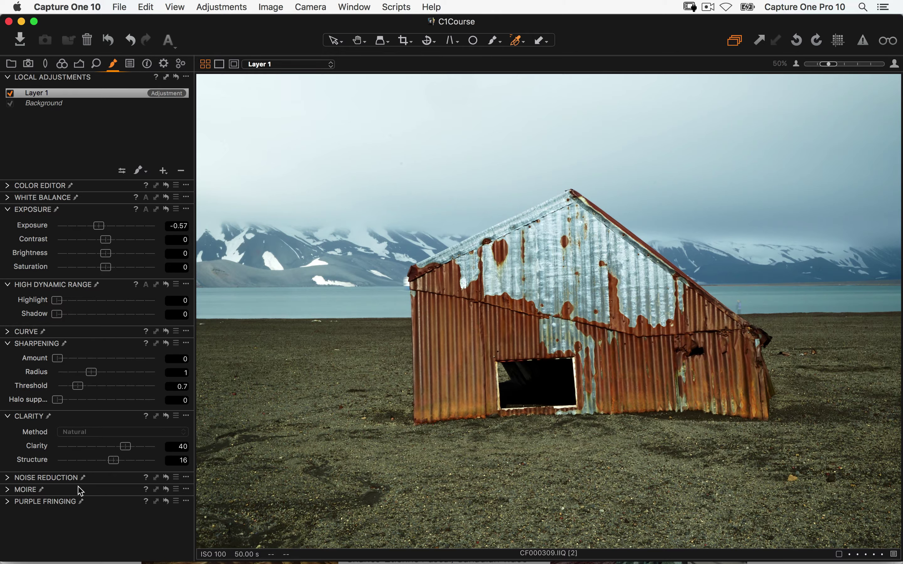
{"action": "key", "text": "m"}
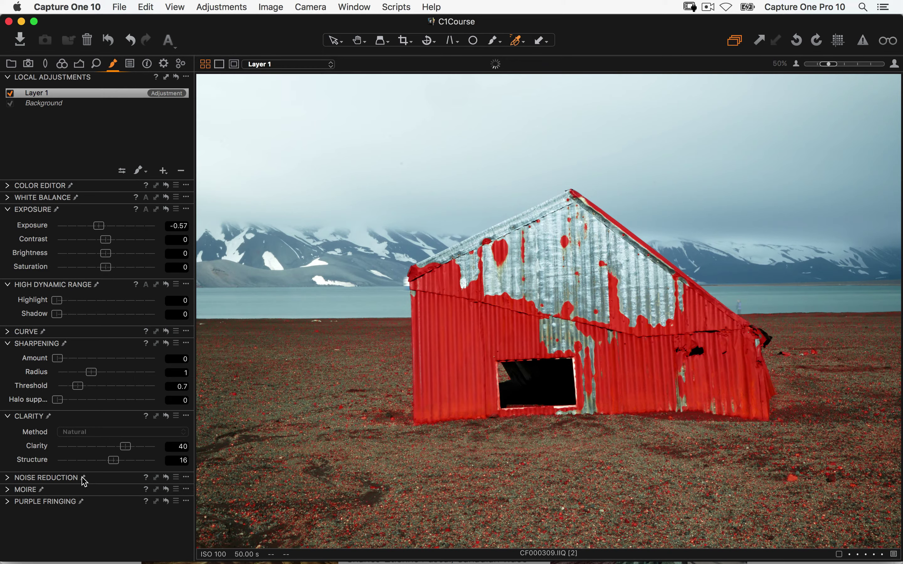
{"action": "key", "text": "m"}
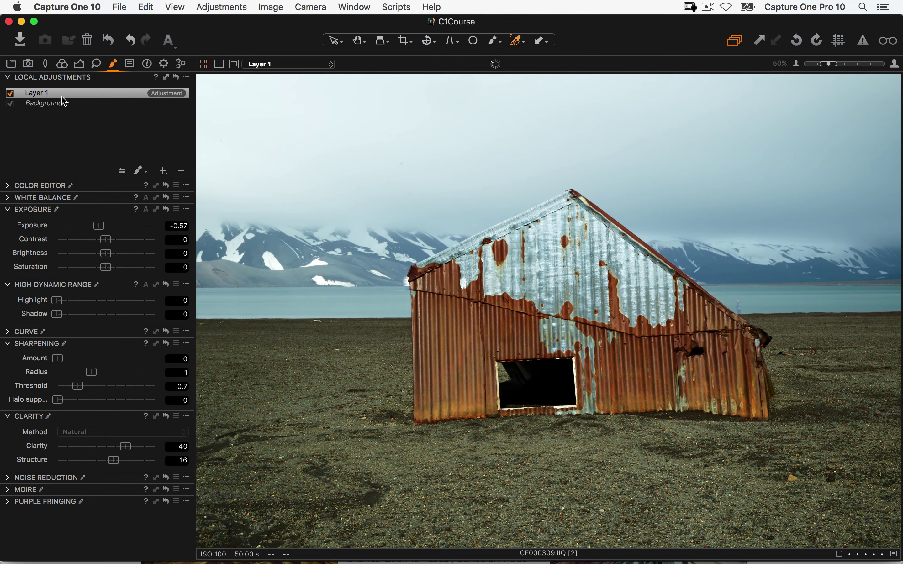
{"action": "key", "text": "m"}
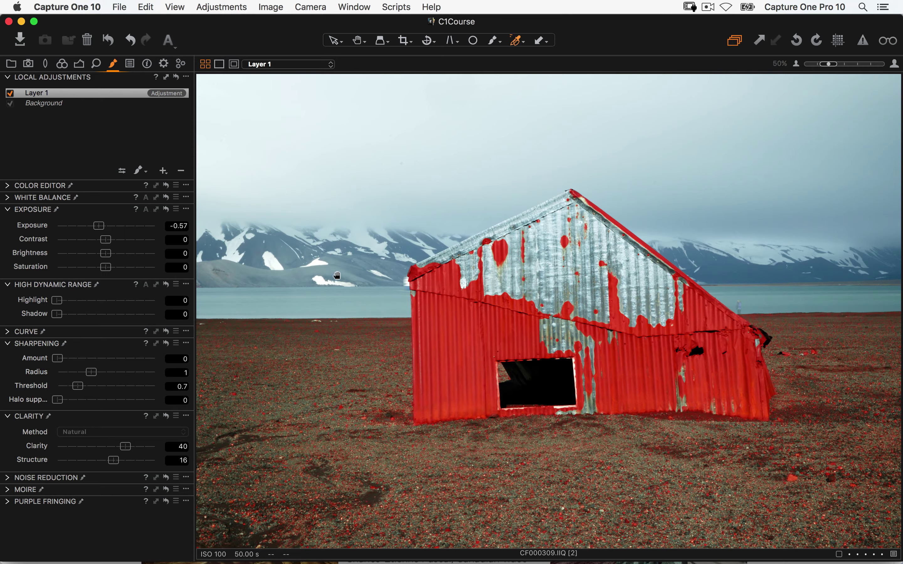
Examine how Layer 1's mask covers the gravel and the hut, switching the mask display on and off
{"action": "left_click_drag", "start_coordinate": [728, 246], "coordinate": [899, 191]}
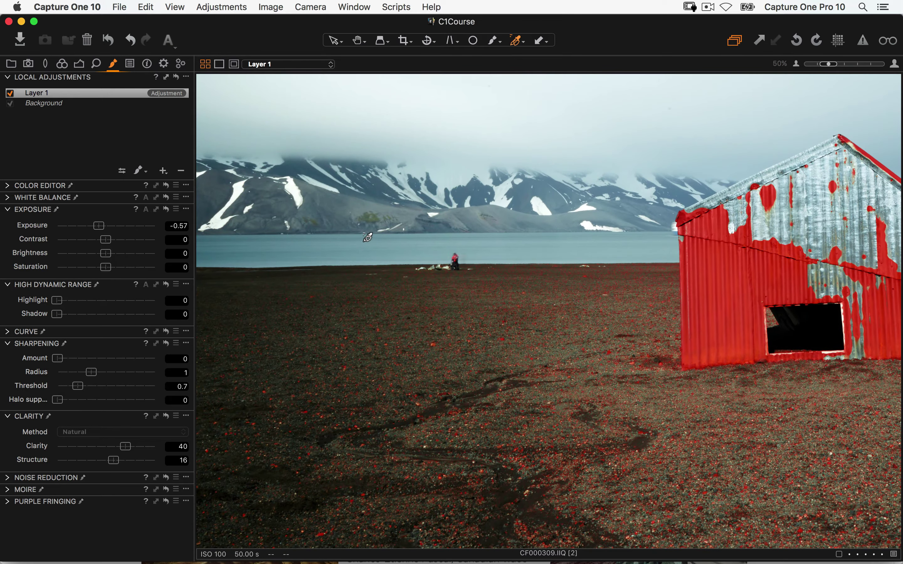
{"action": "key", "text": "m"}
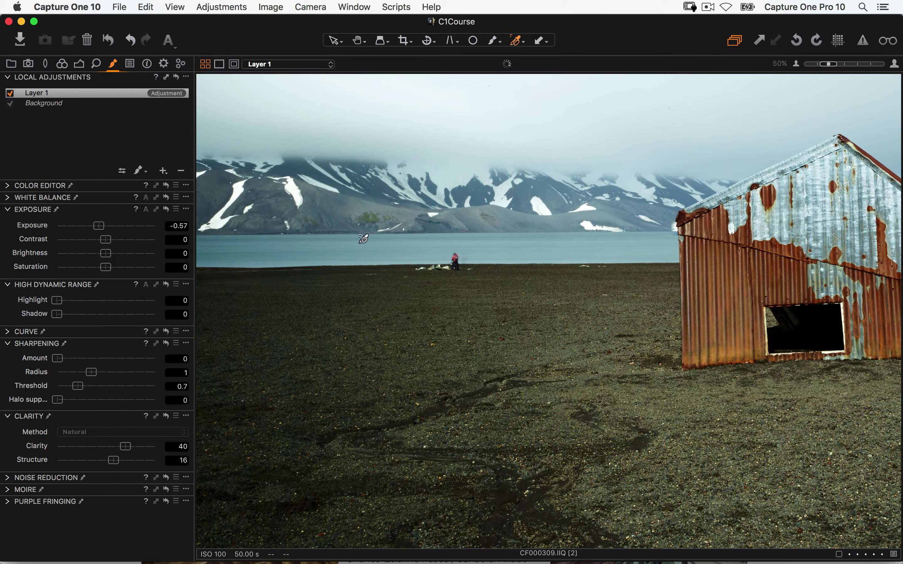
{"action": "key", "text": "m"}
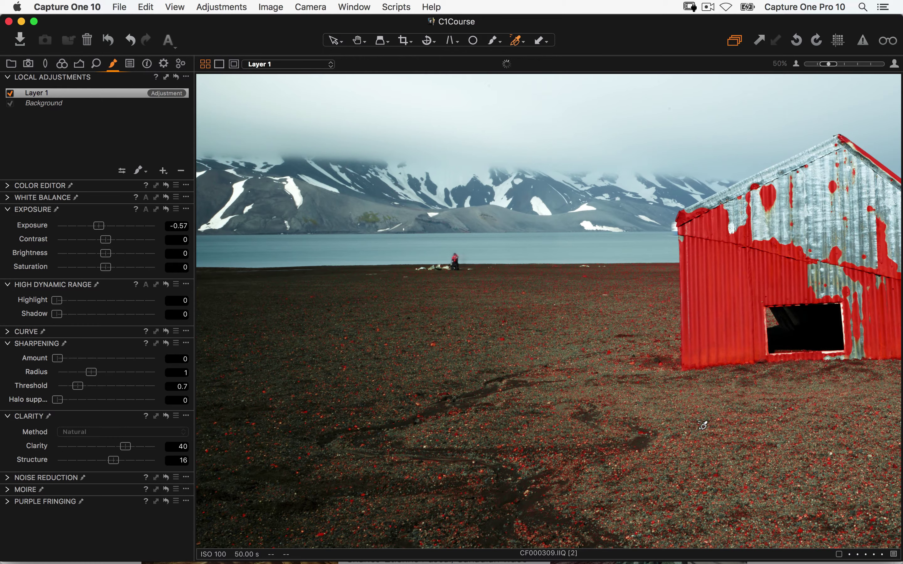
{"action": "key", "text": "m"}
{"action": "key", "text": "m"}
{"action": "key", "text": "m"}
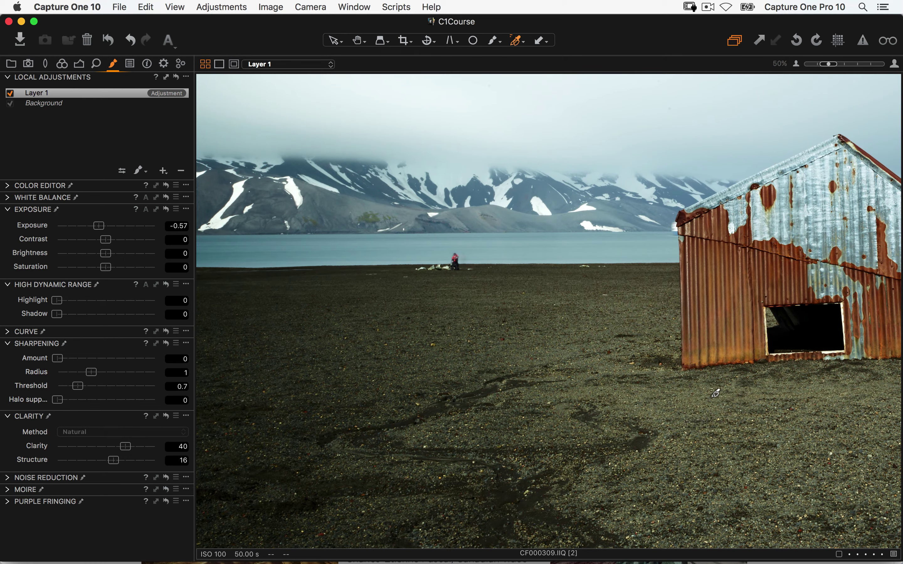
{"action": "scroll", "coordinate": [504, 387], "scroll_direction": "left", "scroll_amount": 10}
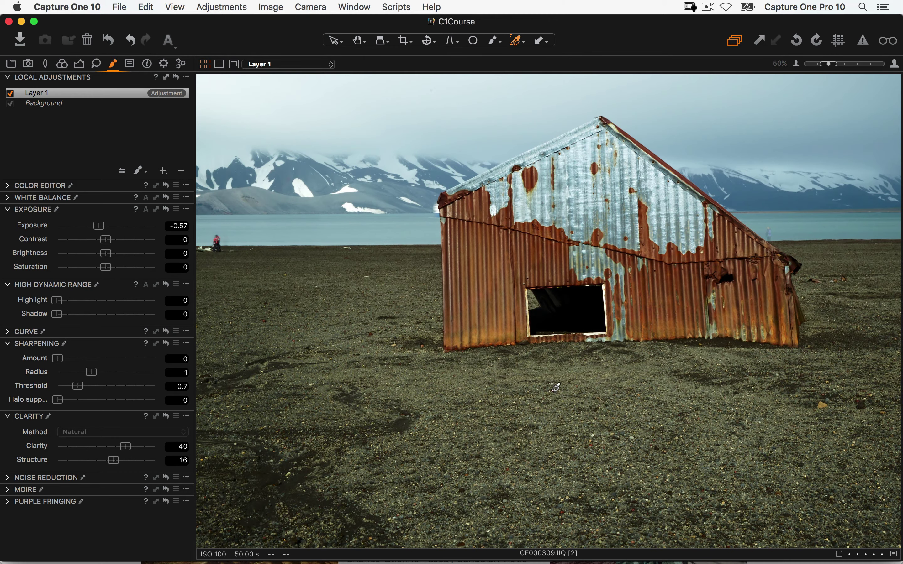
Review the Color Editor's additional options, including the one for creating a masked layer from a color selection
{"action": "left_click", "coordinate": [68, 65]}
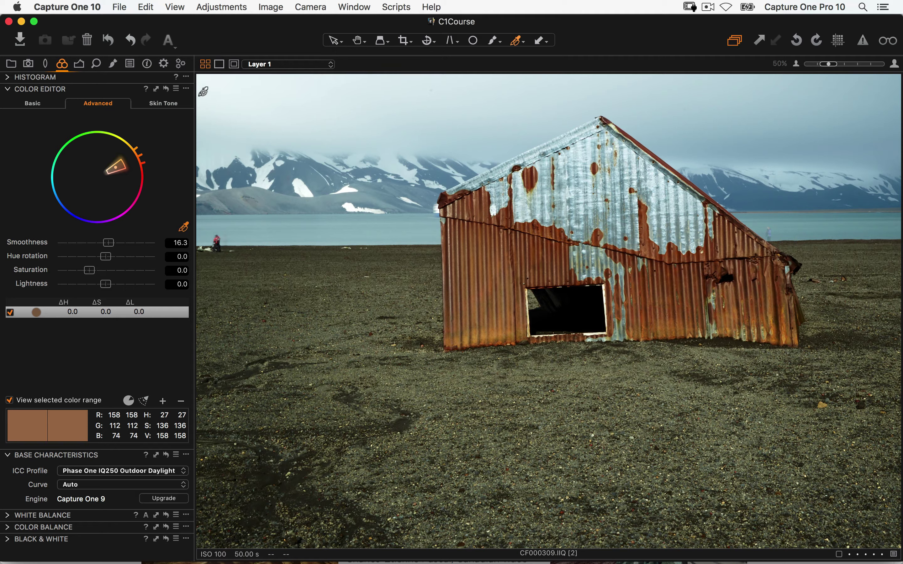
{"action": "left_click", "coordinate": [186, 88]}
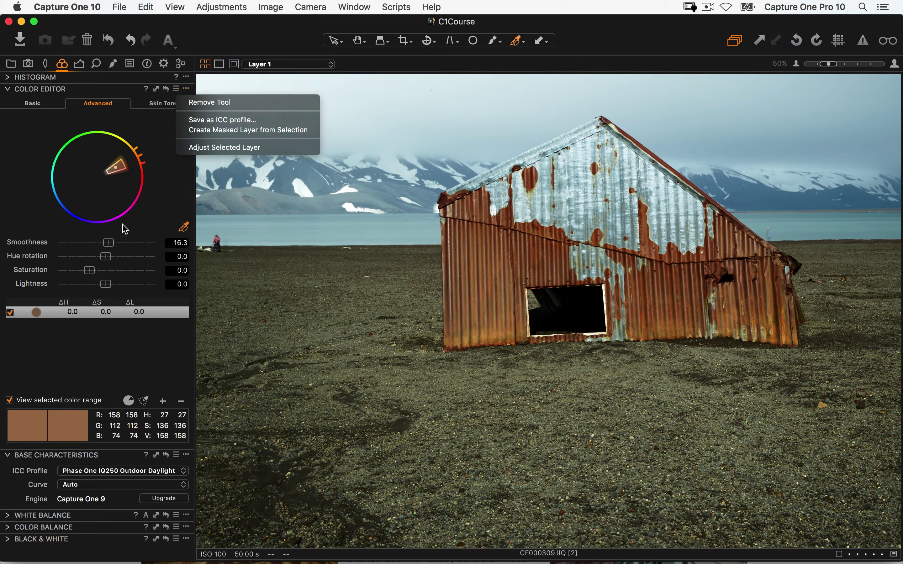
{"action": "left_click", "coordinate": [156, 206]}
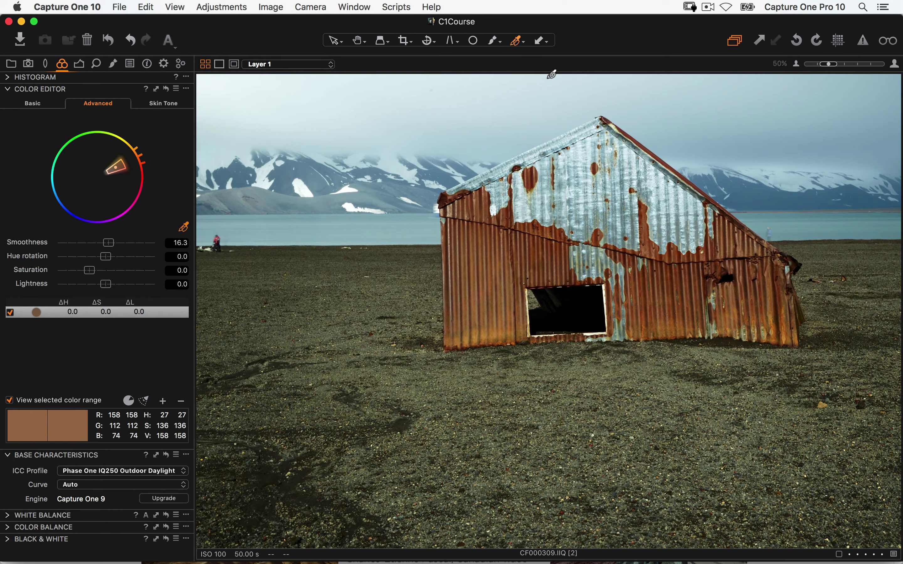
Return to the image browser, preview the first variant of JW_B1814.CR2, and open its third variant
{"action": "key", "text": "super+0"}
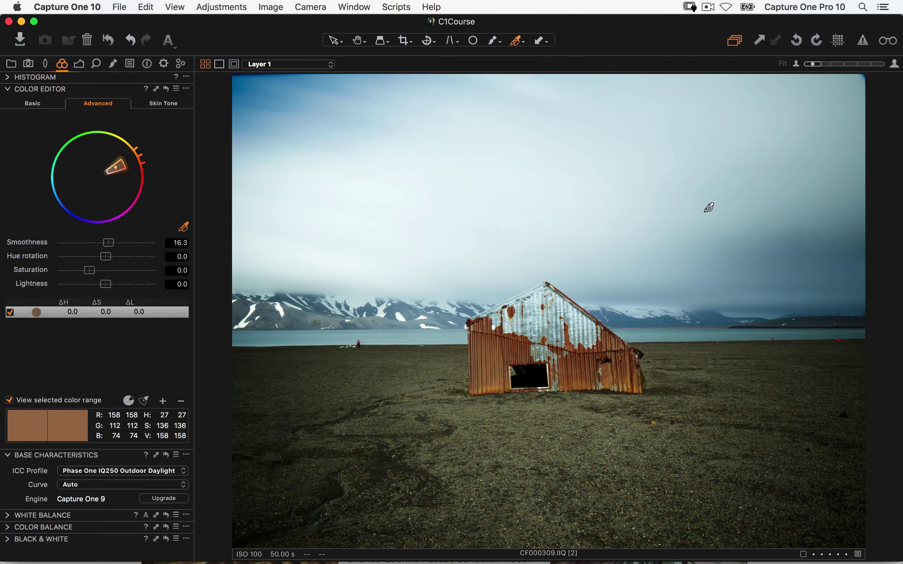
{"action": "key", "text": "alt+super+v"}
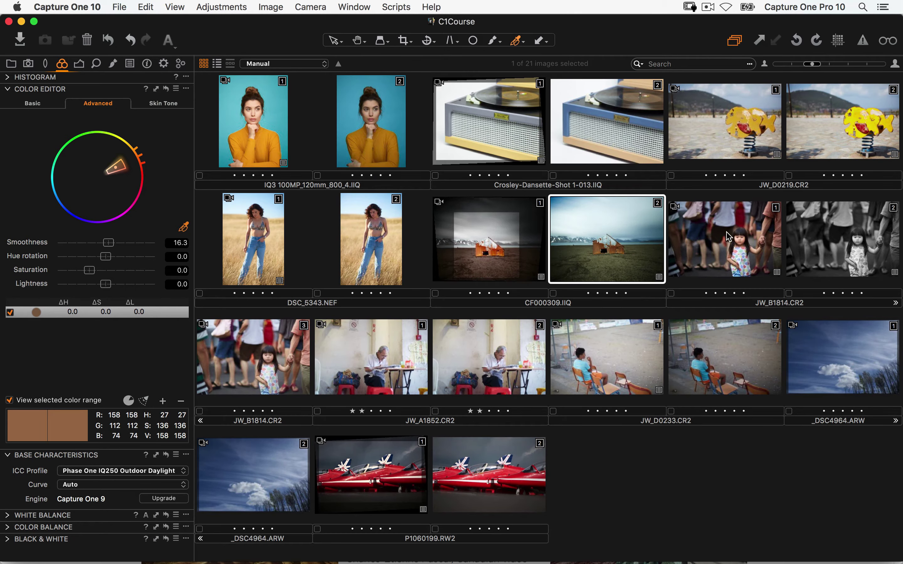
{"action": "left_click", "coordinate": [732, 242]}
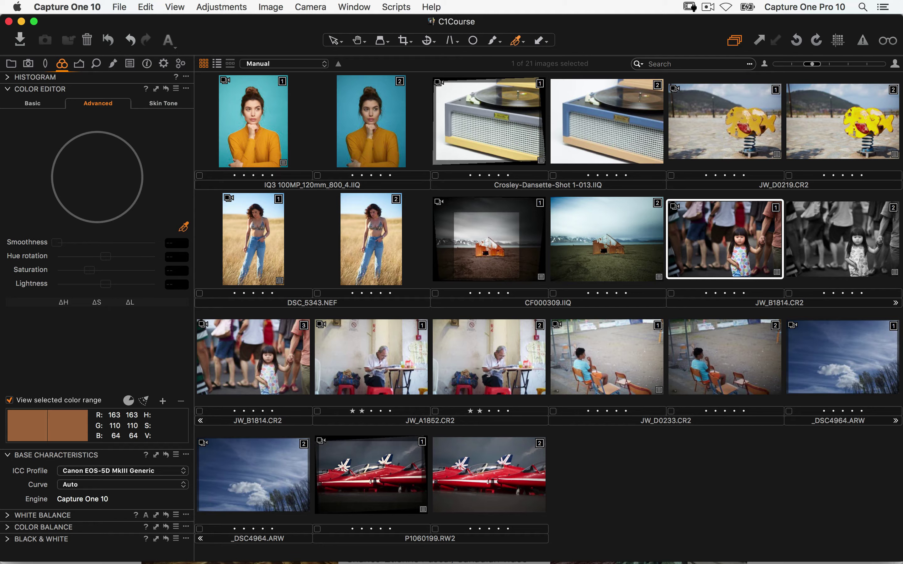
{"action": "double_click", "coordinate": [722, 227]}
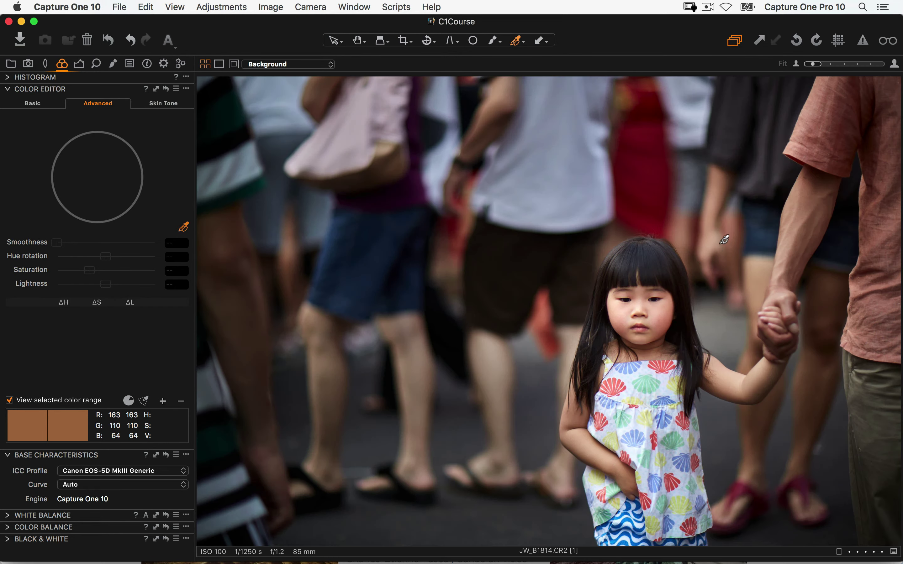
{"action": "double_click", "coordinate": [724, 259]}
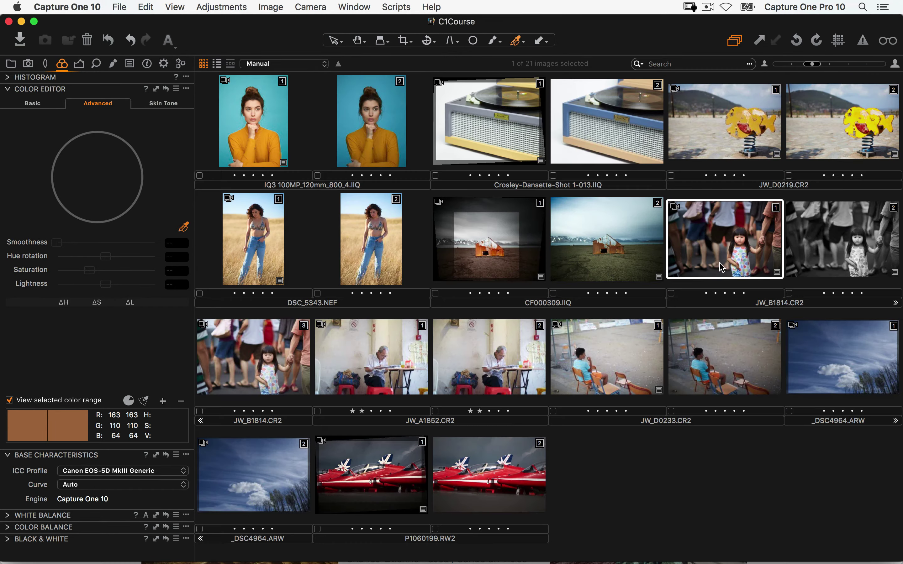
{"action": "double_click", "coordinate": [239, 340]}
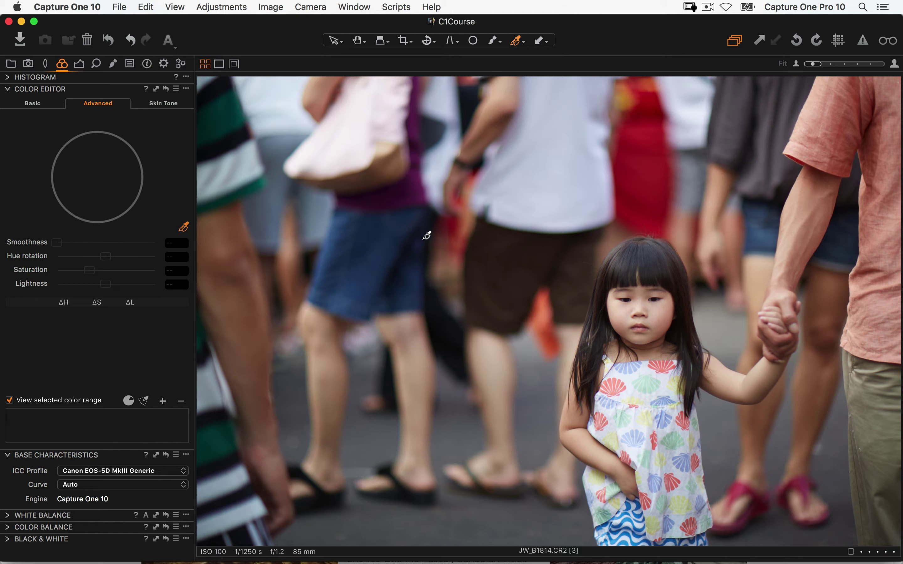
Try isolating the blue shorts as an advanced color range, and reset the Color Editor
{"action": "left_click", "coordinate": [397, 224]}
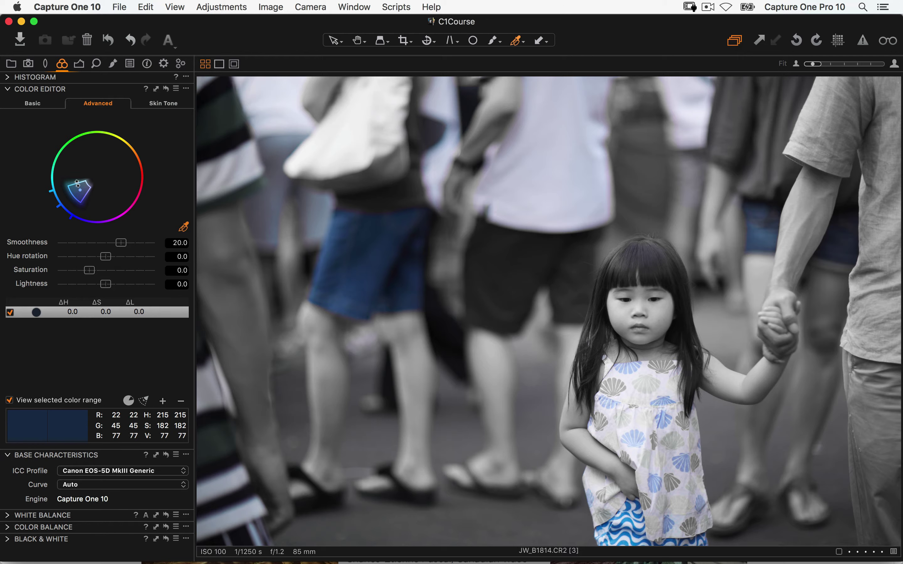
{"action": "mouse_move", "coordinate": [77, 184]}
{"action": "left_mouse_down"}
{"action": "mouse_move", "coordinate": [81, 198]}
{"action": "mouse_move", "coordinate": [74, 194]}
{"action": "left_mouse_up"}
{"action": "left_click", "coordinate": [167, 90]}
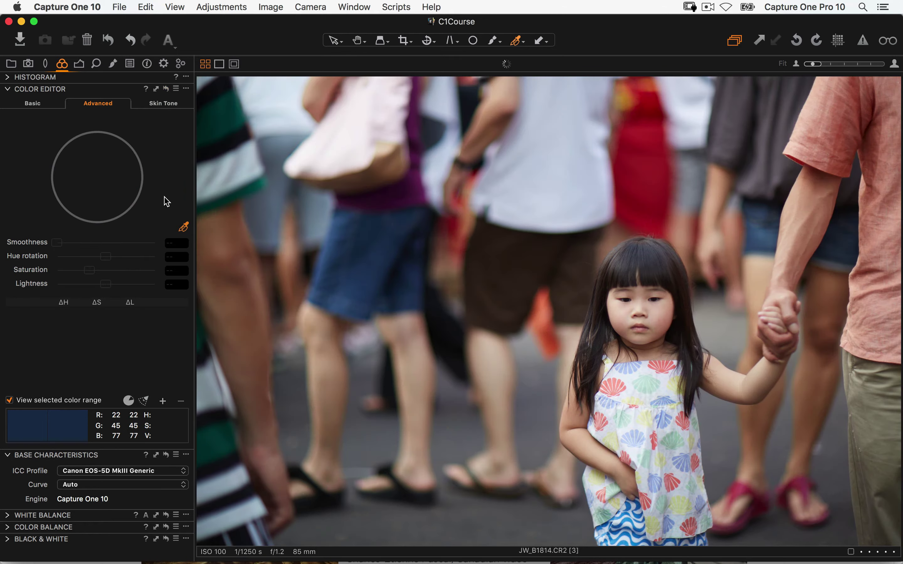
Turn off the selected color range view and paint a local adjustment mask over the blue shorts with a brush of size 665
{"action": "left_click", "coordinate": [9, 400]}
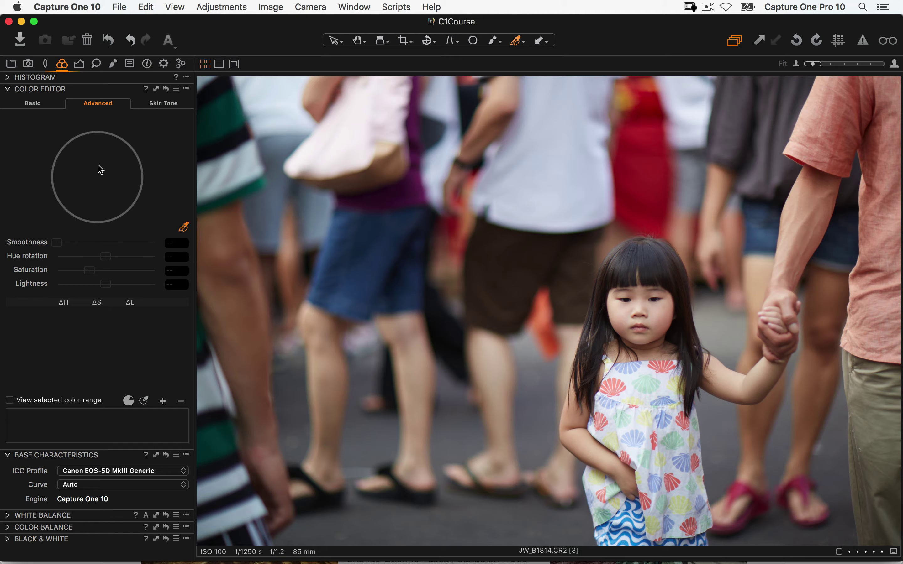
{"action": "left_click", "coordinate": [114, 65]}
{"action": "left_click", "coordinate": [140, 172]}
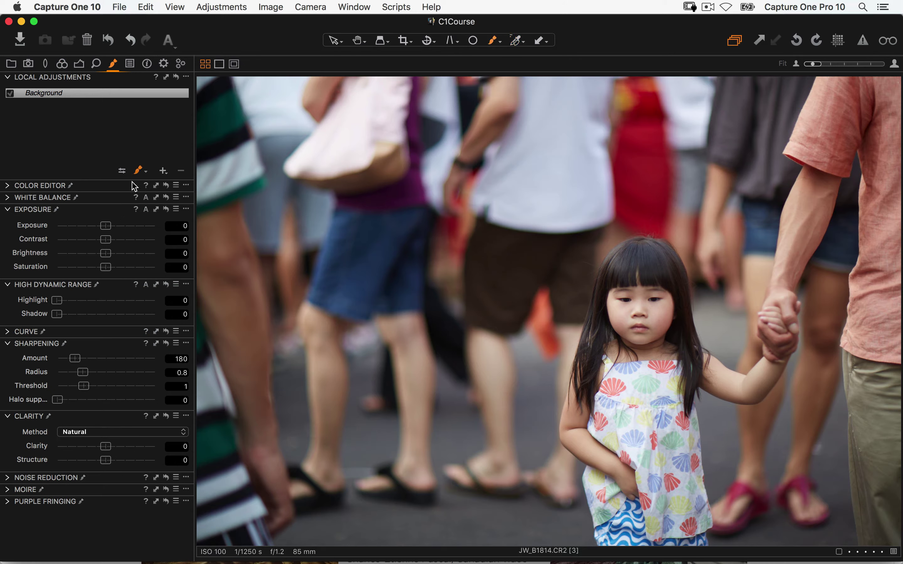
{"action": "right_click", "coordinate": [388, 218]}
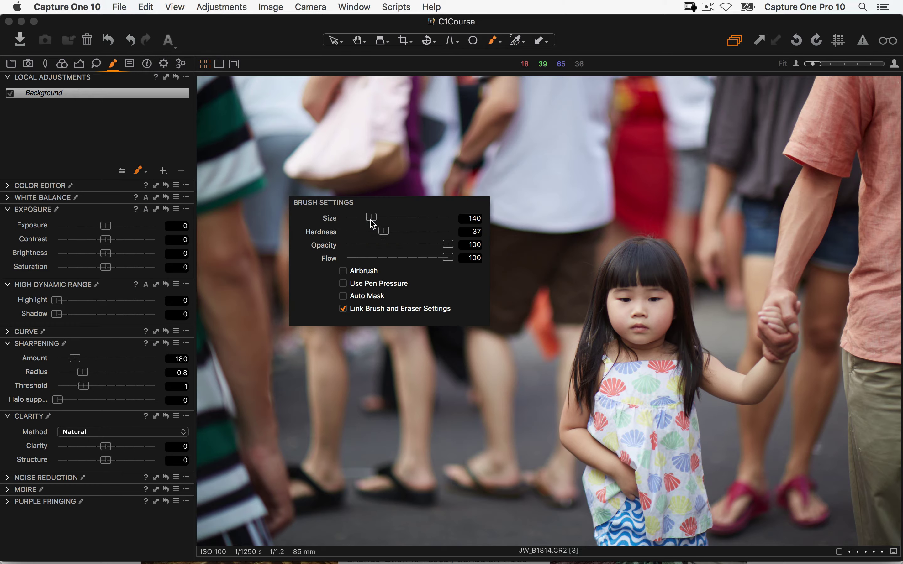
{"action": "left_click_drag", "start_coordinate": [369, 218], "coordinate": [387, 217]}
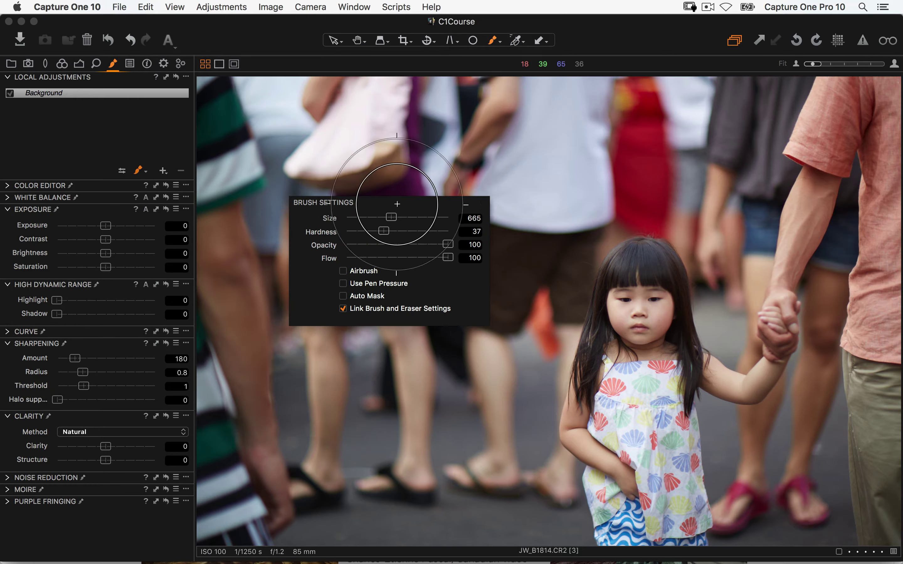
{"action": "mouse_move", "coordinate": [383, 131]}
{"action": "left_mouse_down"}
{"action": "mouse_move", "coordinate": [373, 175]}
{"action": "mouse_move", "coordinate": [389, 181]}
{"action": "mouse_move", "coordinate": [322, 238]}
{"action": "mouse_move", "coordinate": [347, 262]}
{"action": "mouse_move", "coordinate": [395, 263]}
{"action": "mouse_move", "coordinate": [406, 138]}
{"action": "mouse_move", "coordinate": [371, 214]}
{"action": "mouse_move", "coordinate": [378, 217]}
{"action": "mouse_move", "coordinate": [368, 209]}
{"action": "left_mouse_up"}
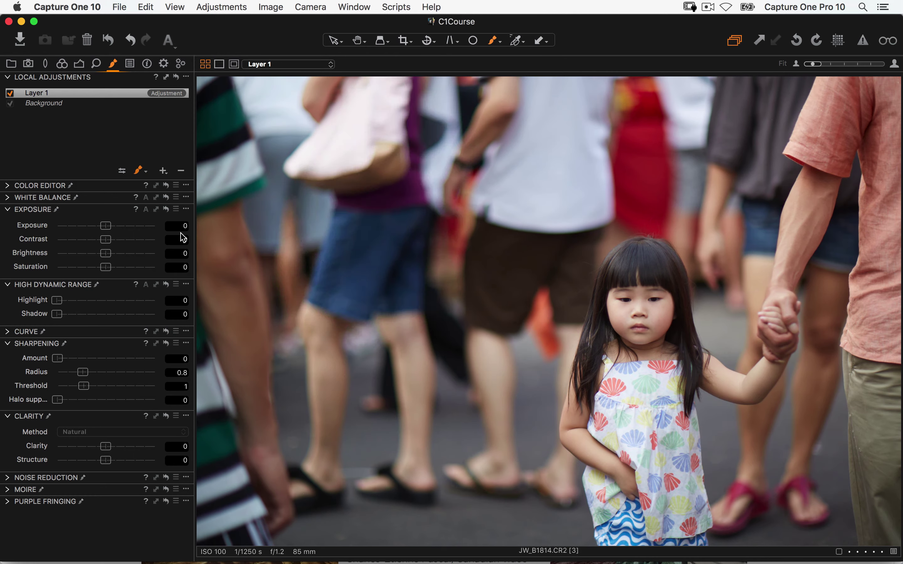
Sample the blue shorts as an advanced color range on Layer 1 and set its saturation to -70
{"action": "left_click", "coordinate": [7, 187]}
{"action": "left_click", "coordinate": [109, 105]}
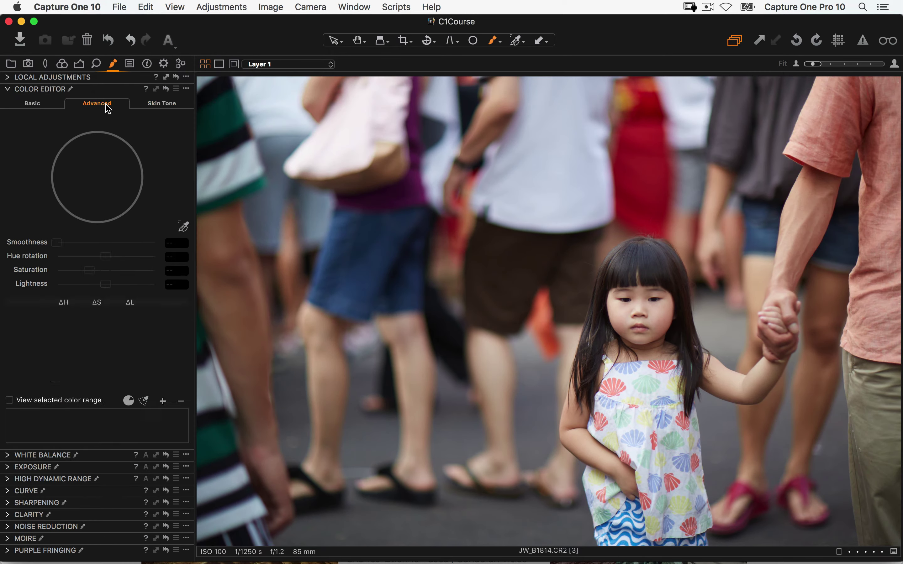
{"action": "left_click", "coordinate": [183, 227]}
{"action": "left_click", "coordinate": [376, 259]}
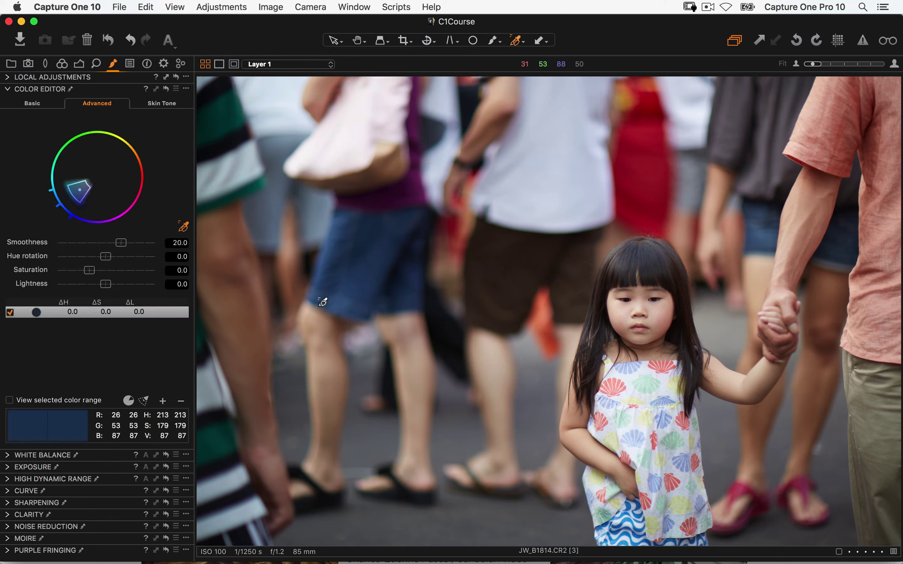
{"action": "left_click_drag", "start_coordinate": [89, 270], "coordinate": [66, 280]}
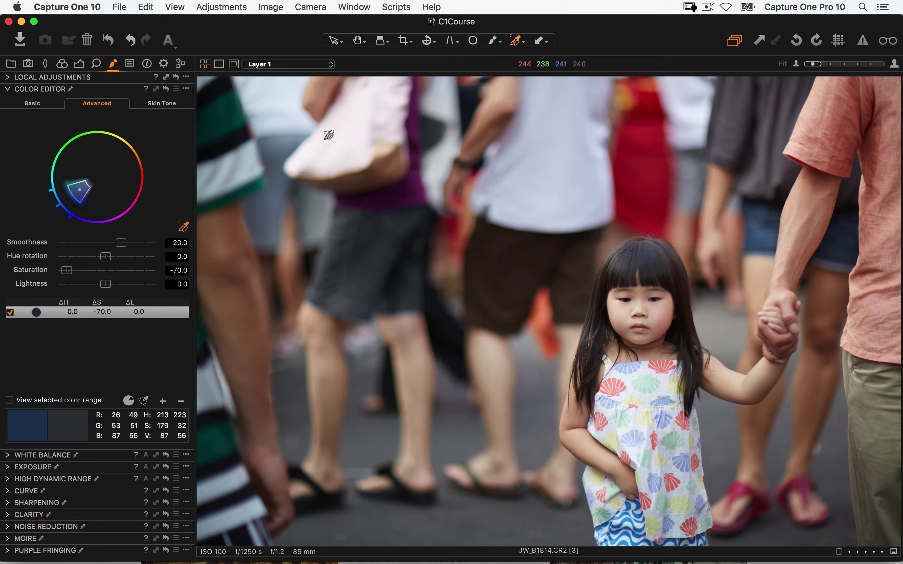
Extend Layer 1's mask over the denim shorts behind the adult's arm and the dark brown shorts, checking the mask display
{"action": "left_click", "coordinate": [8, 77]}
{"action": "left_click", "coordinate": [140, 171]}
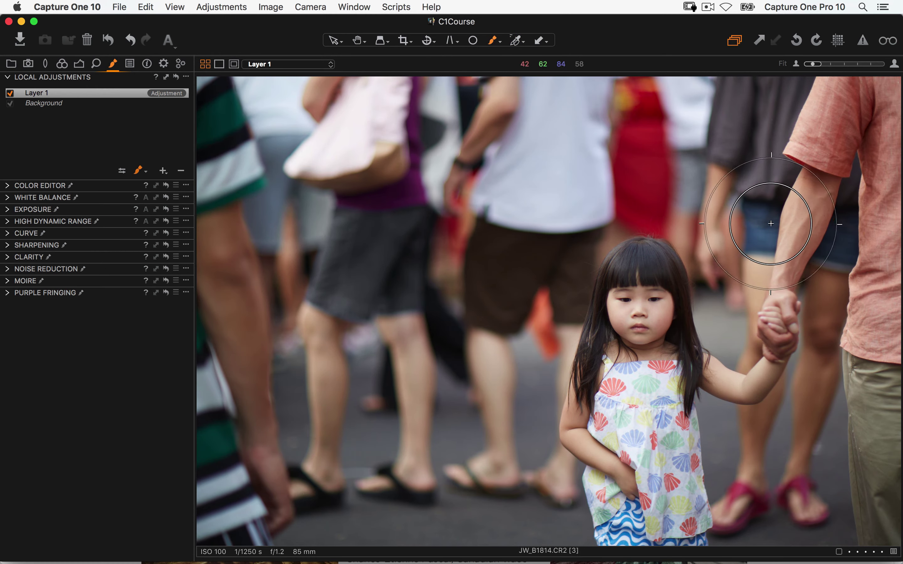
{"action": "mouse_move", "coordinate": [761, 220]}
{"action": "left_mouse_down"}
{"action": "mouse_move", "coordinate": [768, 212]}
{"action": "mouse_move", "coordinate": [830, 225]}
{"action": "mouse_move", "coordinate": [835, 239]}
{"action": "left_mouse_up"}
{"action": "key", "text": "m"}
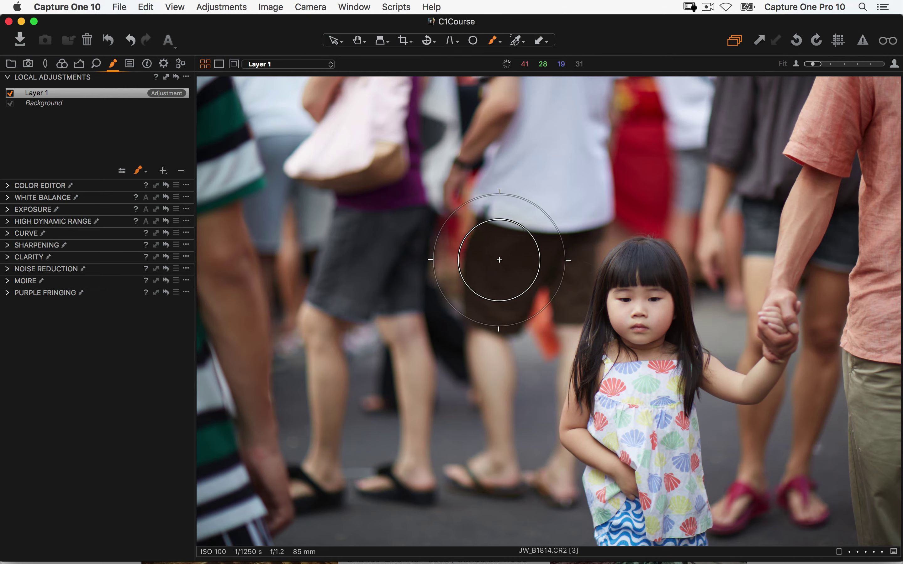
{"action": "key", "text": "m"}
{"action": "mouse_move", "coordinate": [544, 247]}
{"action": "left_mouse_down"}
{"action": "mouse_move", "coordinate": [546, 274]}
{"action": "mouse_move", "coordinate": [567, 279]}
{"action": "mouse_move", "coordinate": [578, 231]}
{"action": "mouse_move", "coordinate": [501, 293]}
{"action": "left_mouse_up"}
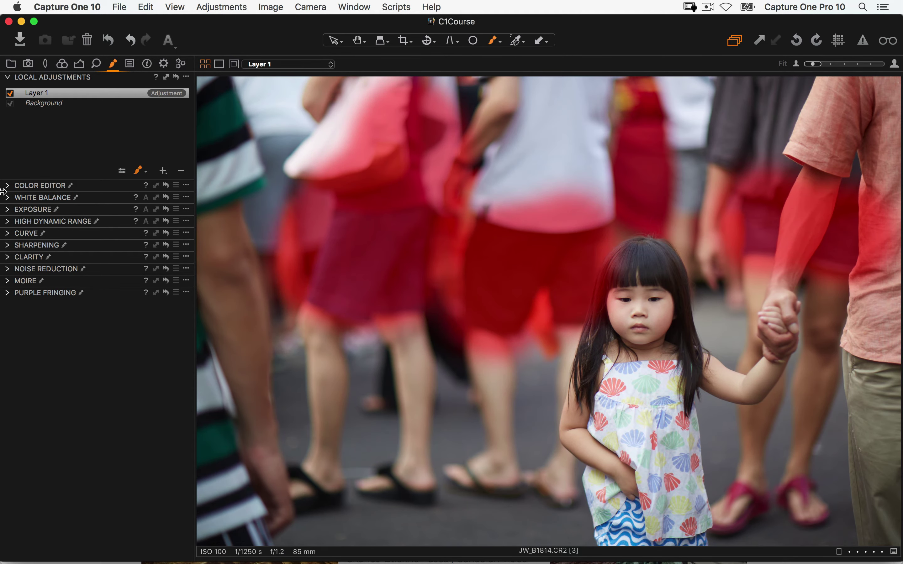
{"action": "key", "text": "m"}
Add the dark brown shorts as a second advanced color range on Layer 1 with saturation -61.4
{"action": "left_click", "coordinate": [11, 186]}
{"action": "left_click", "coordinate": [184, 226]}
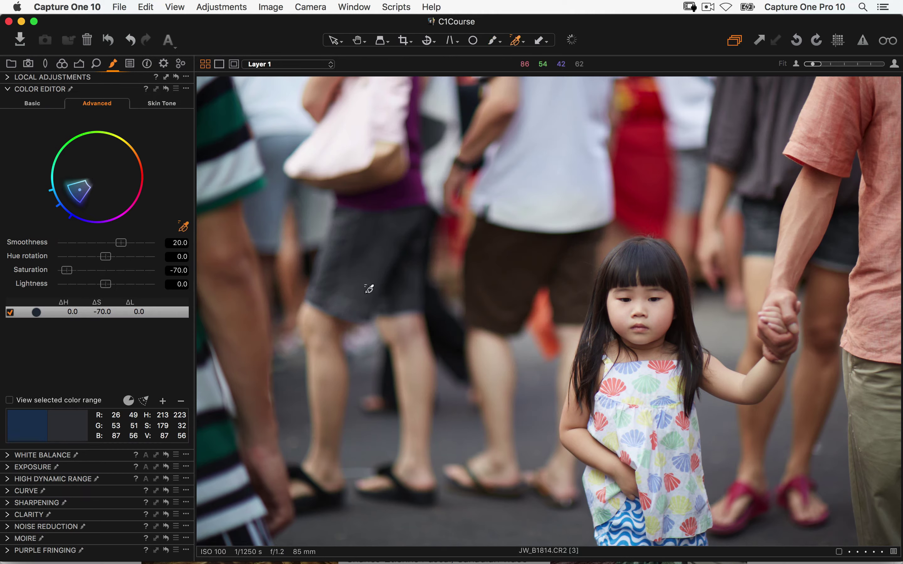
{"action": "left_click", "coordinate": [516, 248]}
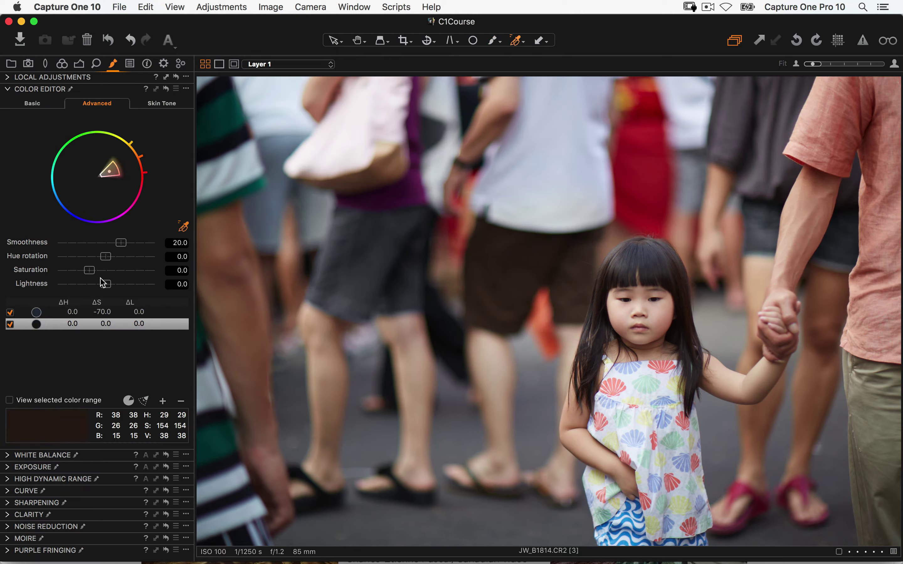
{"action": "left_click_drag", "start_coordinate": [89, 270], "coordinate": [73, 274]}
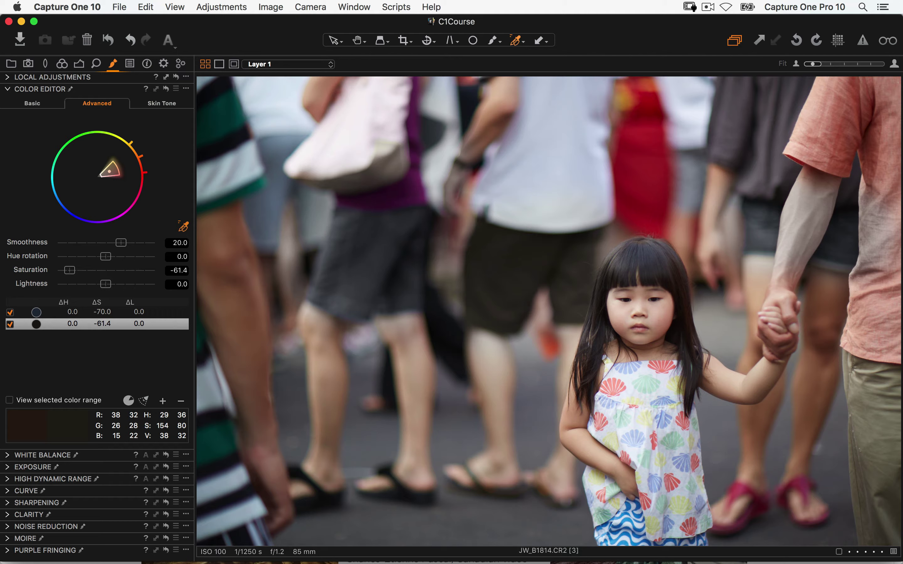
Add a second adjustment layer, review the options for copying a mask from another layer, and select Layer 1 again
{"action": "left_click", "coordinate": [7, 77]}
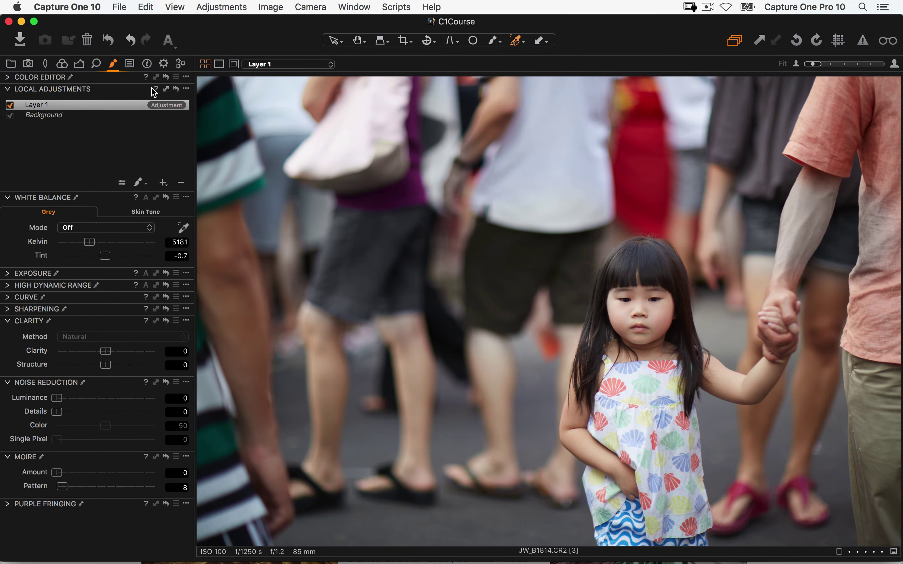
{"action": "left_click", "coordinate": [186, 88]}
{"action": "mouse_move", "coordinate": [192, 139]}
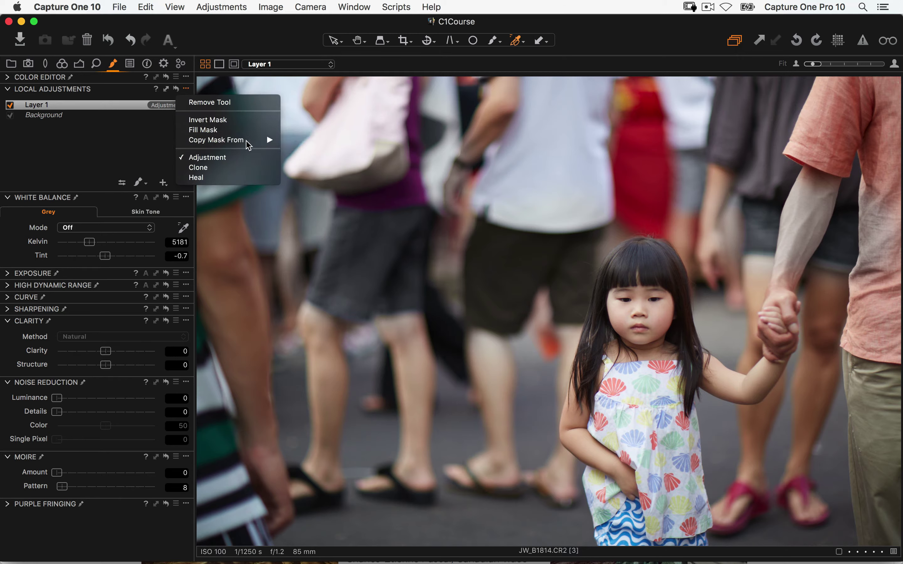
{"action": "left_click", "coordinate": [101, 128]}
{"action": "left_click", "coordinate": [163, 182]}
{"action": "left_click", "coordinate": [186, 89]}
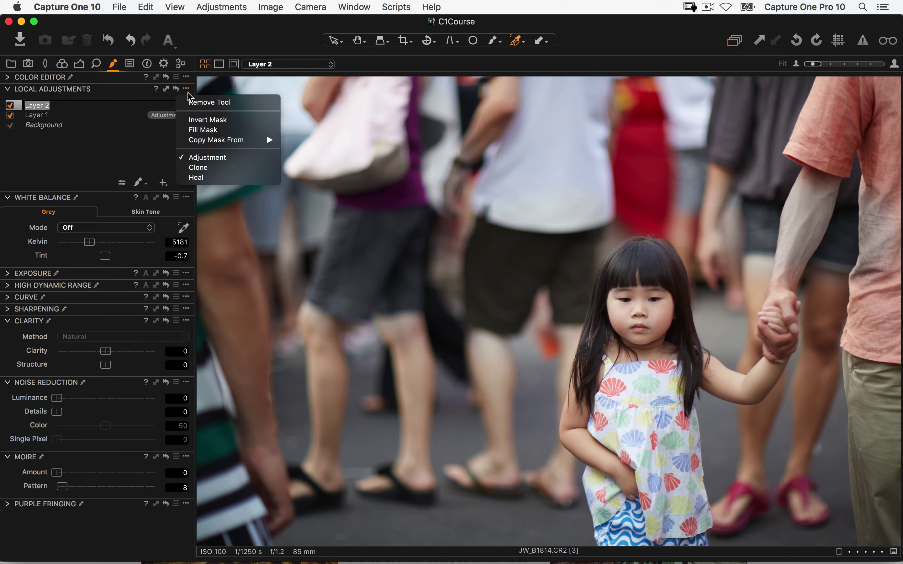
{"action": "mouse_move", "coordinate": [257, 140]}
{"action": "left_click", "coordinate": [308, 150]}
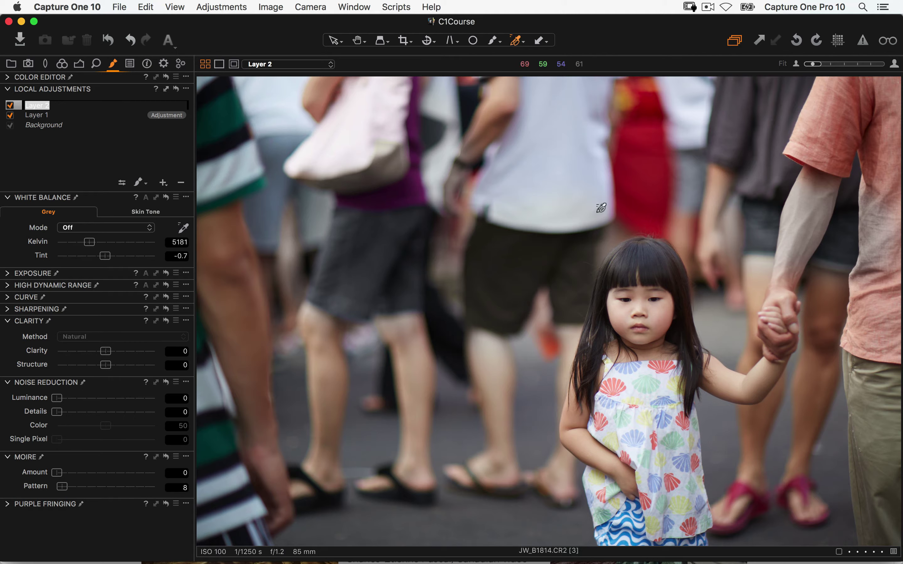
{"action": "key", "text": "Return"}
{"action": "left_click", "coordinate": [48, 119]}
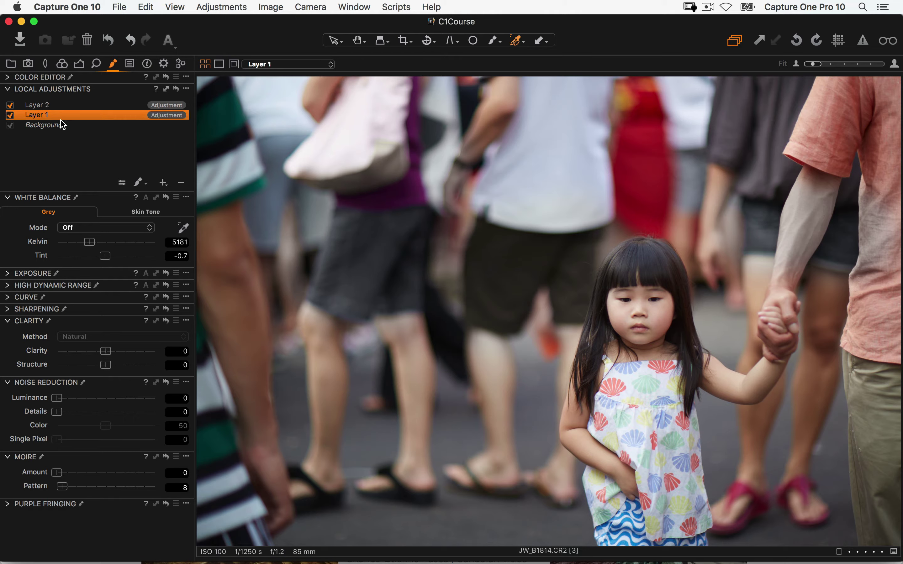
Erase Layer 1's mask from the denim shorts and the adult's forearm, checking the result with the mask display
{"action": "key", "text": "m"}
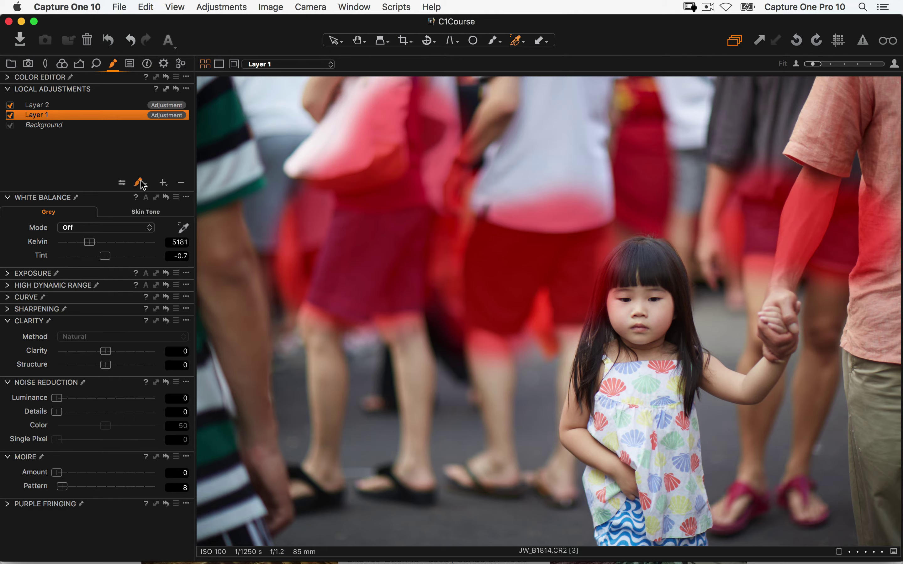
{"action": "left_click", "coordinate": [140, 182]}
{"action": "left_click", "coordinate": [171, 207]}
{"action": "mouse_move", "coordinate": [817, 212]}
{"action": "left_mouse_down"}
{"action": "mouse_move", "coordinate": [802, 194]}
{"action": "mouse_move", "coordinate": [767, 252]}
{"action": "mouse_move", "coordinate": [848, 259]}
{"action": "left_mouse_up"}
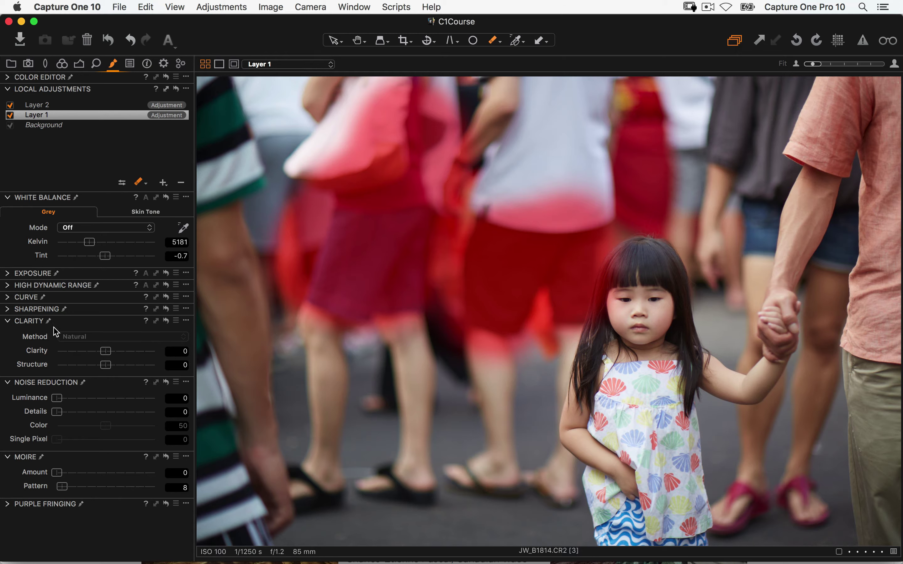
{"action": "key", "text": "m"}
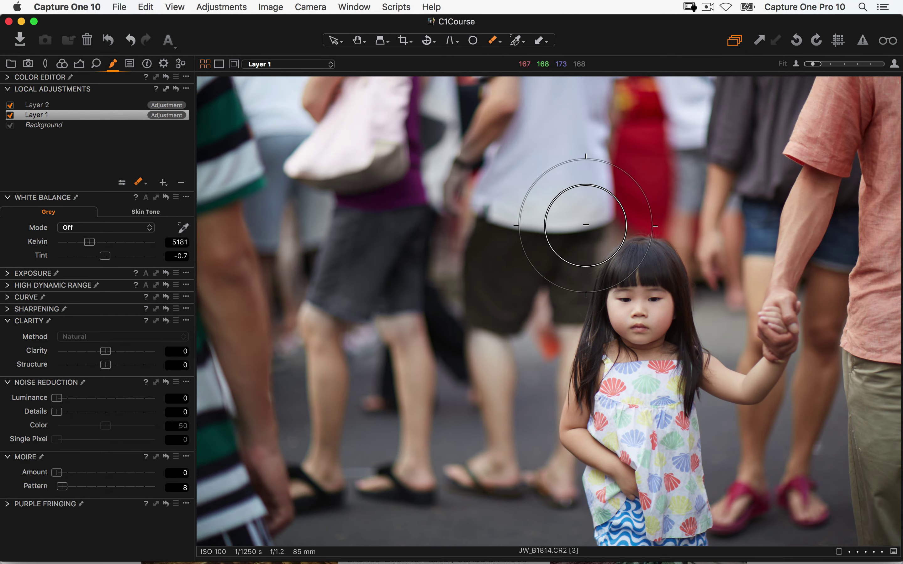
Return to the thumbnail browser and open the second variant of JW_A1852.CR2 in the viewer
{"action": "key", "text": "alt+super+v"}
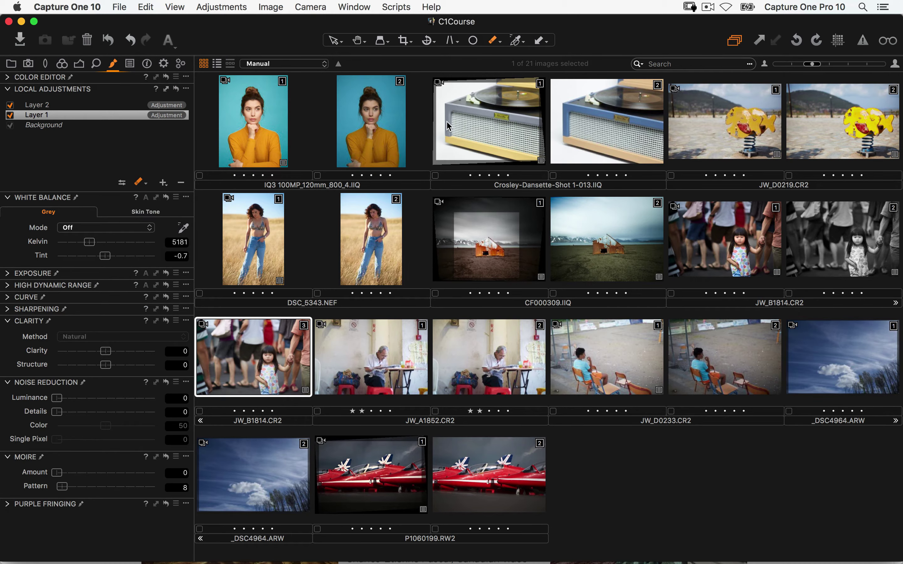
{"action": "left_click", "coordinate": [349, 358]}
{"action": "double_click", "coordinate": [495, 370]}
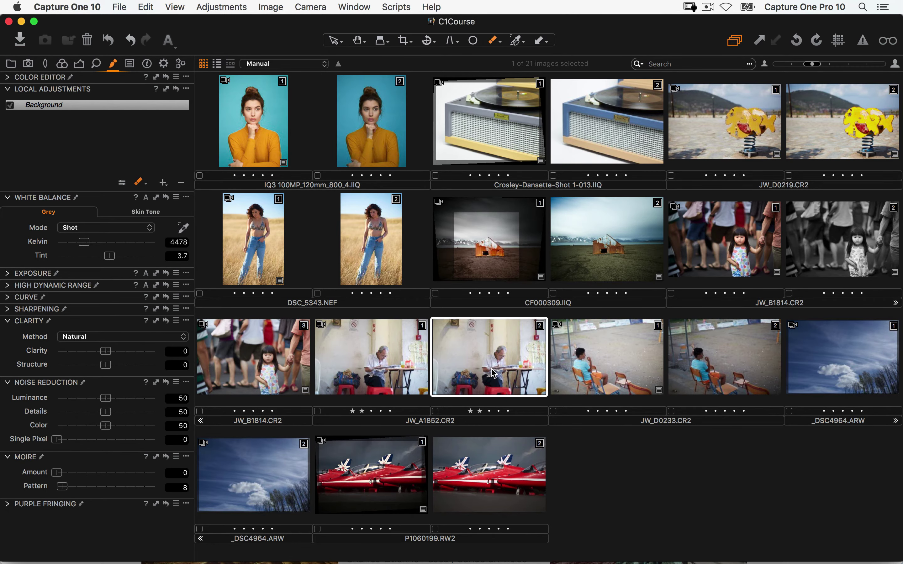
{"action": "key", "text": "v"}
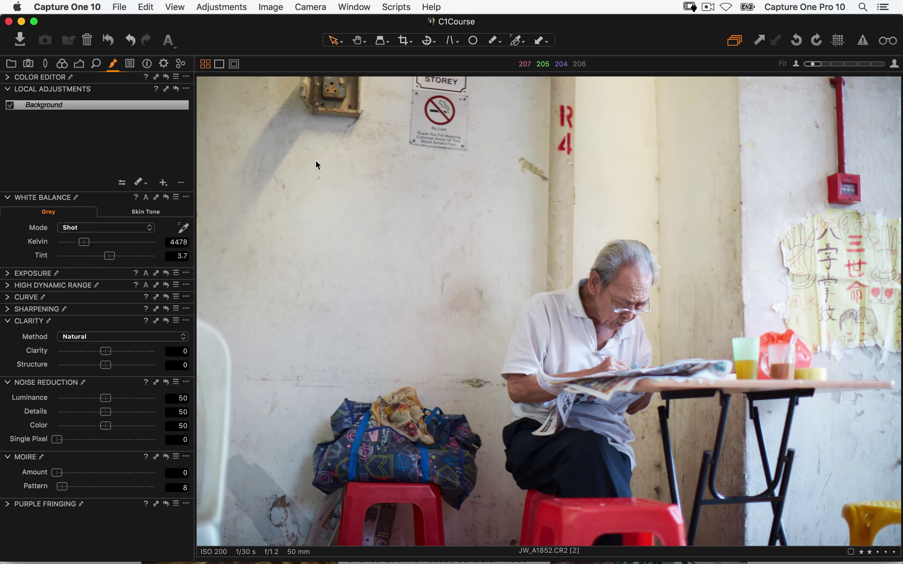
Switch to the color tools, collapse the Color Editor, and expand the Histogram and Color Balance tools
{"action": "left_click", "coordinate": [4, 91]}
{"action": "left_click", "coordinate": [62, 64]}
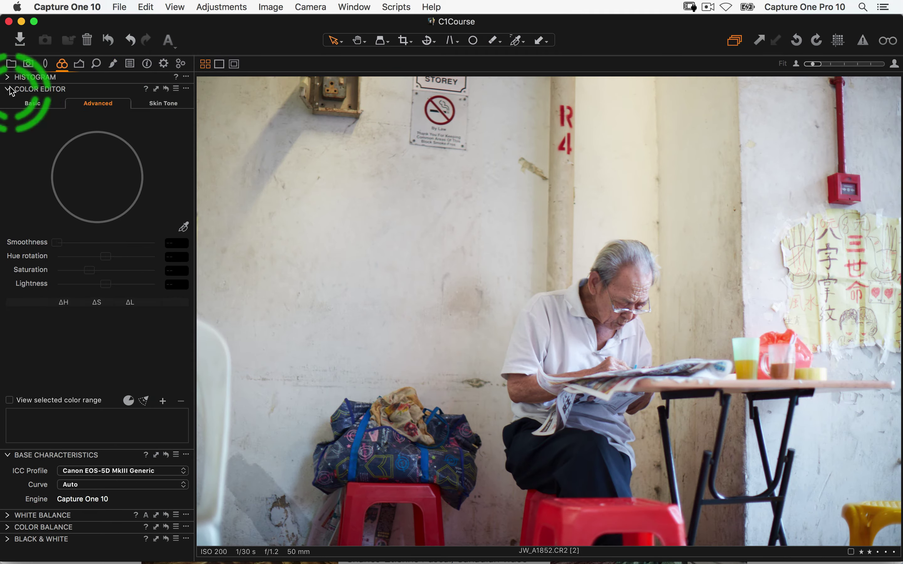
{"action": "left_click", "coordinate": [36, 77]}
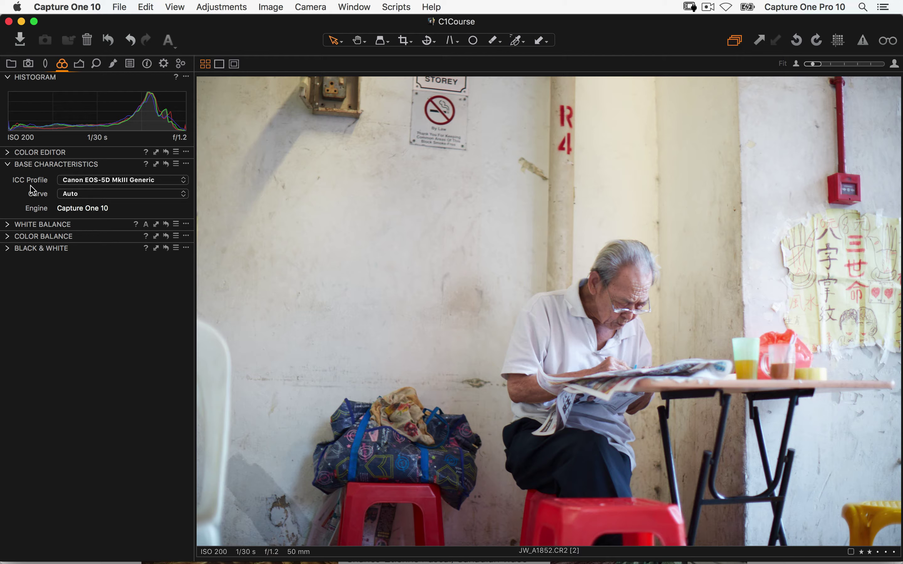
{"action": "left_click", "coordinate": [81, 155]}
{"action": "left_click", "coordinate": [8, 239]}
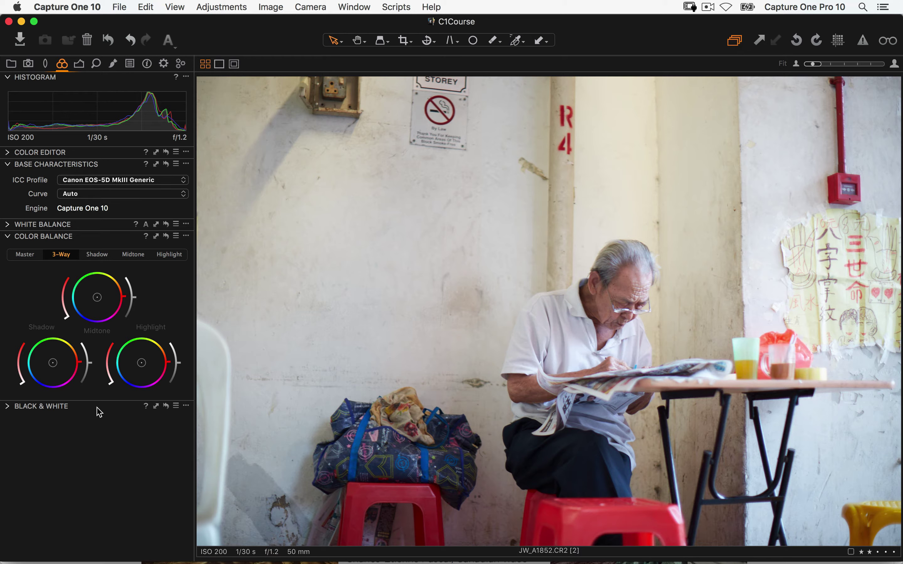
Examine the Green, Red and Blue channel views in Levels and return to RGB
{"action": "left_click", "coordinate": [79, 64]}
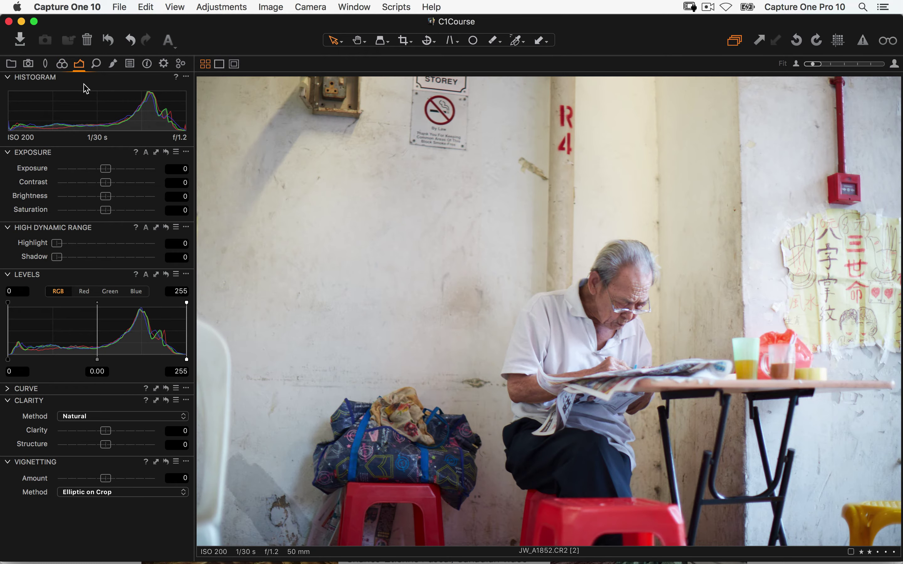
{"action": "left_click", "coordinate": [110, 291]}
{"action": "left_click", "coordinate": [84, 292]}
{"action": "left_click", "coordinate": [135, 292]}
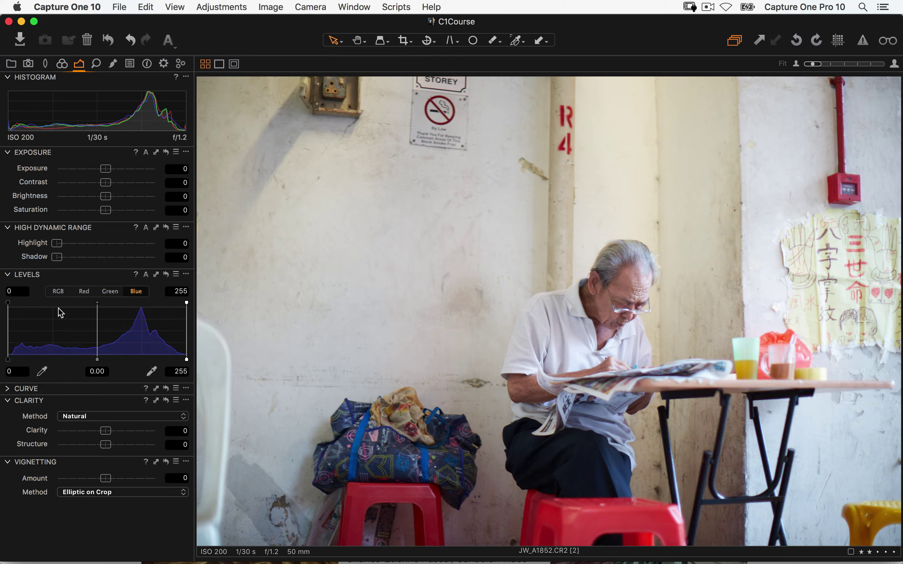
{"action": "left_click", "coordinate": [58, 292]}
Examine the Red, Blue and Green channels of the Curve tool as an alternative to Color Balance for grading
{"action": "left_click", "coordinate": [7, 389]}
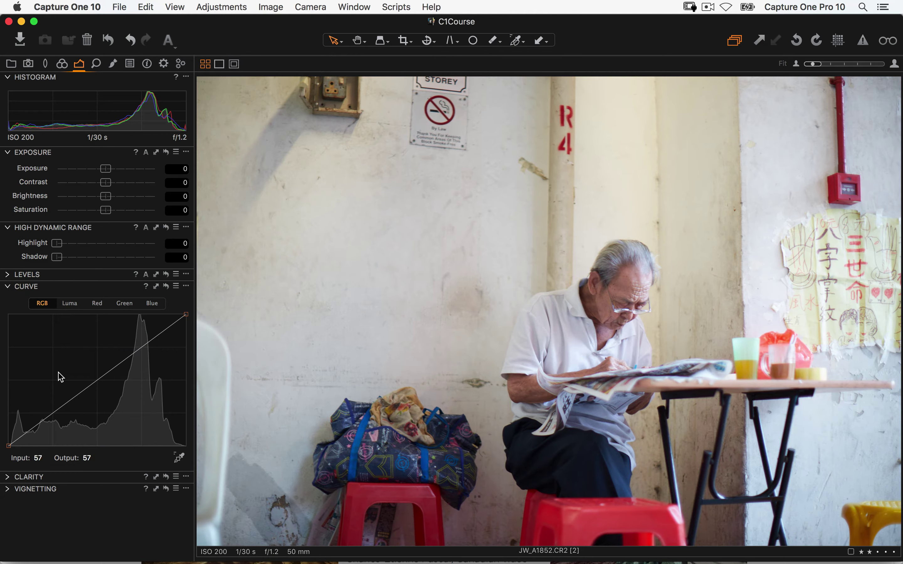
{"action": "left_click", "coordinate": [96, 304]}
{"action": "left_click", "coordinate": [139, 305]}
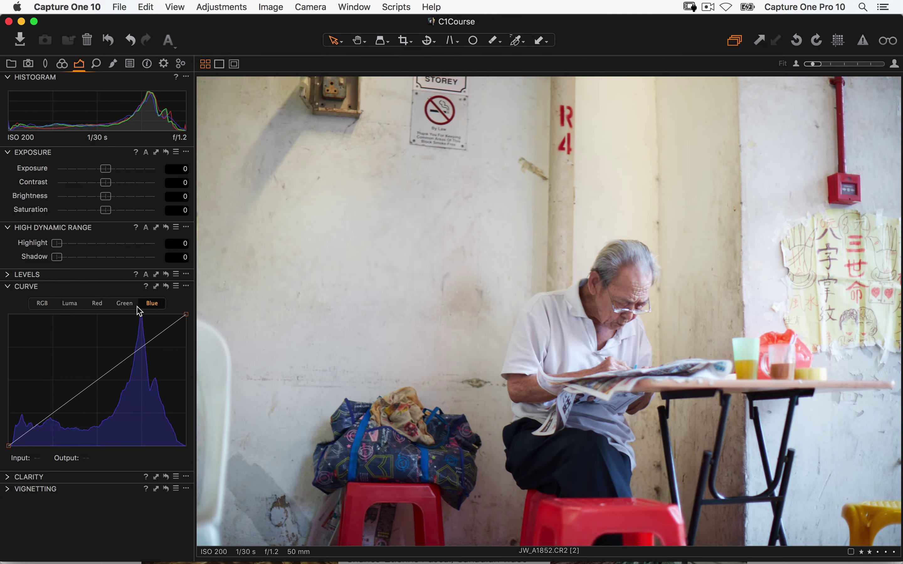
{"action": "left_click", "coordinate": [124, 303]}
{"action": "left_click", "coordinate": [63, 64]}
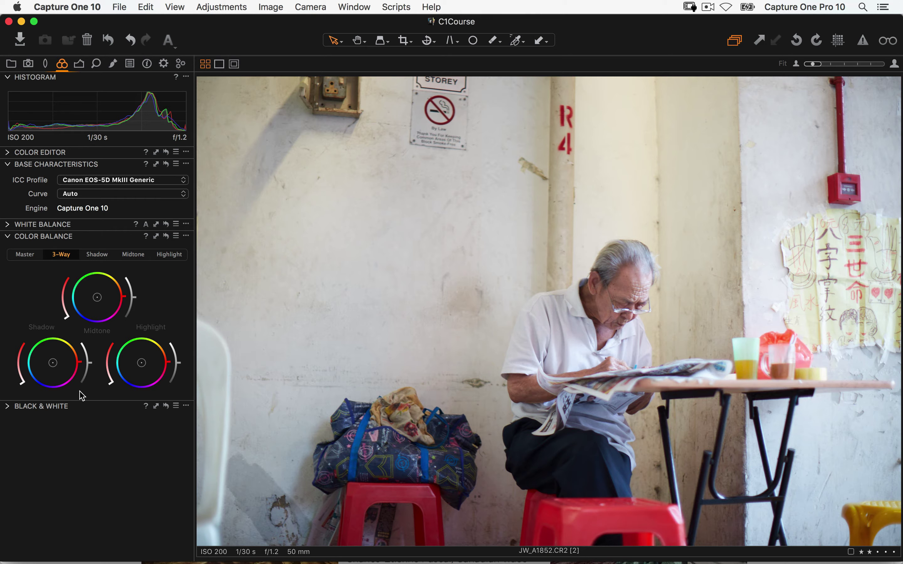
{"action": "left_click", "coordinate": [79, 63]}
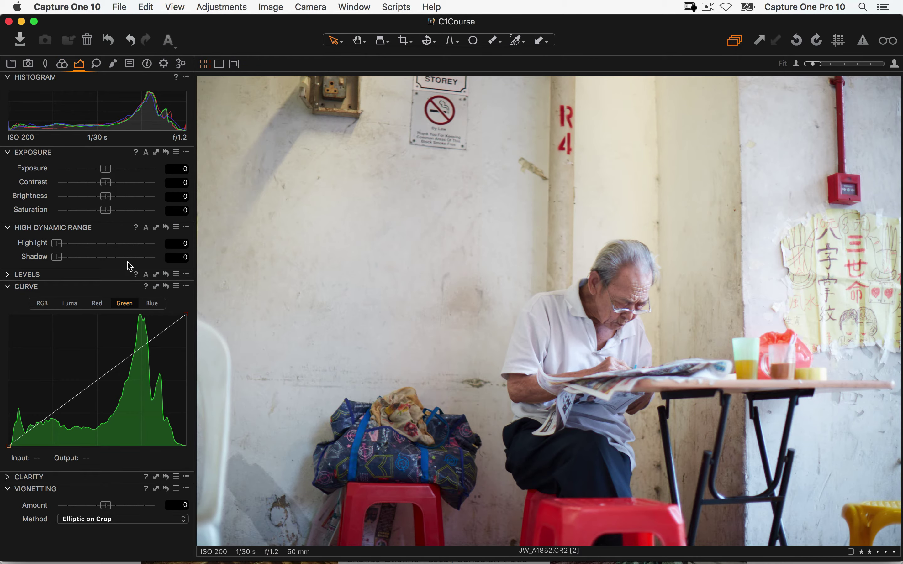
{"action": "left_click_drag", "start_coordinate": [114, 361], "coordinate": [183, 304]}
Look through the Color Balance modes 3-Way, Shadow, Midtone and Highlight, ending on Master
{"action": "left_click", "coordinate": [62, 63]}
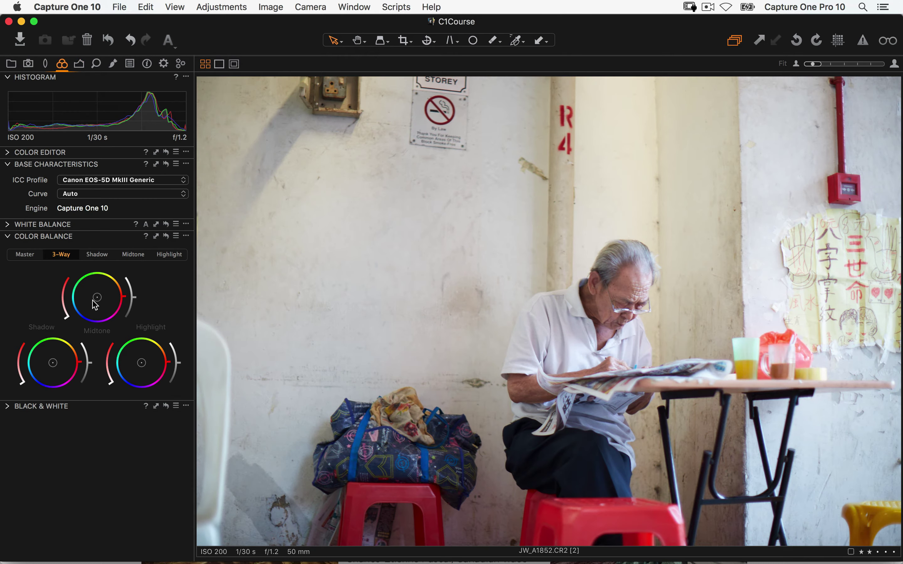
{"action": "left_click", "coordinate": [32, 258]}
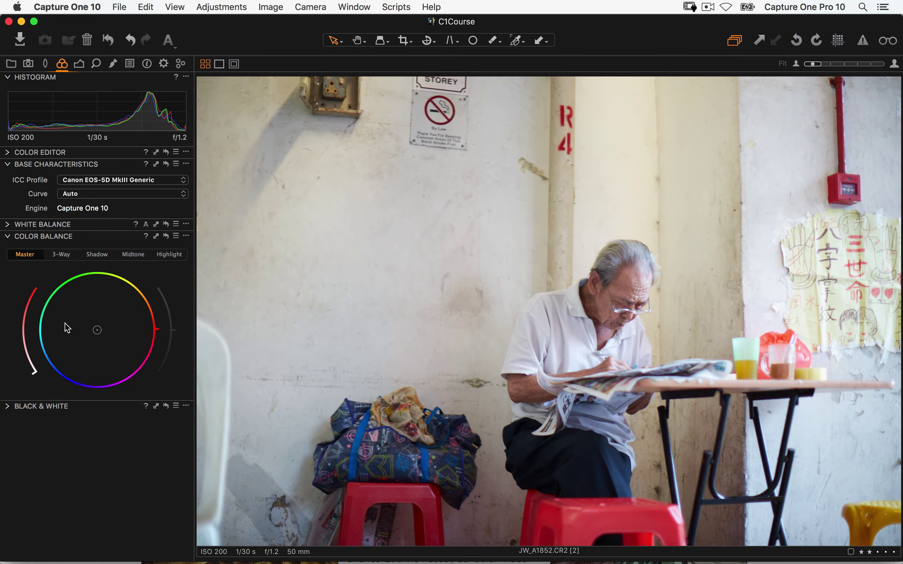
{"action": "left_click", "coordinate": [61, 255]}
{"action": "left_click", "coordinate": [98, 255]}
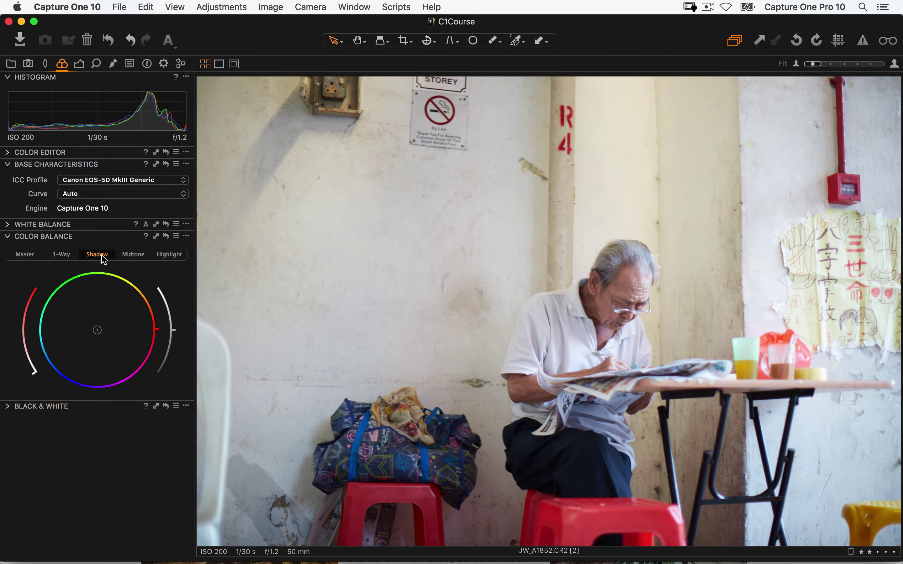
{"action": "left_click", "coordinate": [134, 255]}
{"action": "left_click", "coordinate": [173, 257]}
{"action": "left_click", "coordinate": [26, 255]}
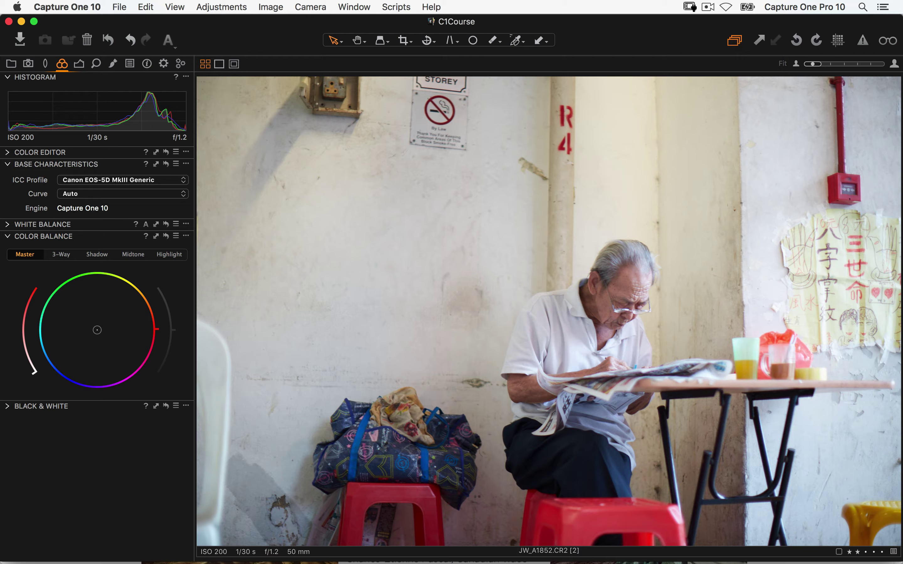
Try yellow and magenta tints of varying saturation on the Master color balance wheel
{"action": "left_click_drag", "start_coordinate": [99, 331], "coordinate": [131, 286]}
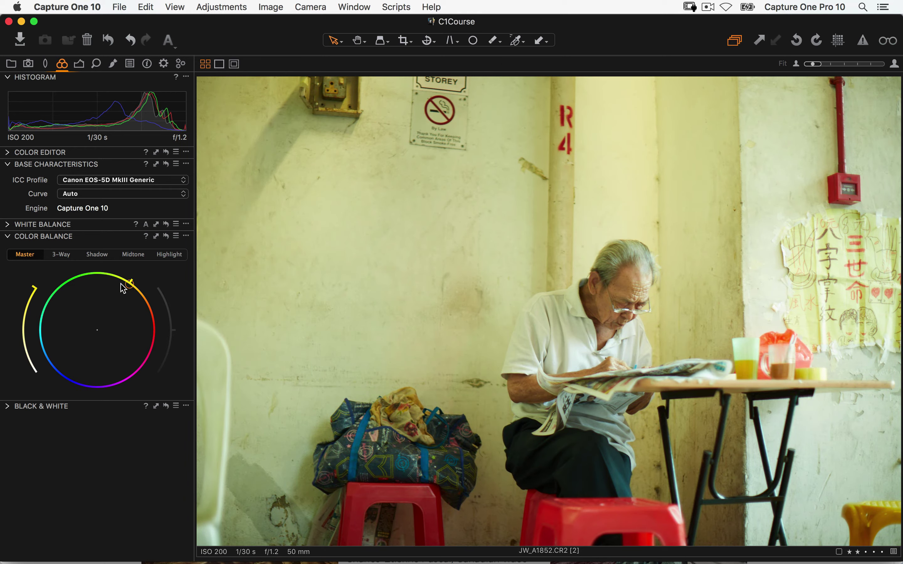
{"action": "mouse_move", "coordinate": [127, 288]}
{"action": "left_mouse_down"}
{"action": "mouse_move", "coordinate": [104, 321]}
{"action": "mouse_move", "coordinate": [129, 284]}
{"action": "left_mouse_up"}
{"action": "mouse_move", "coordinate": [34, 292]}
{"action": "left_mouse_down"}
{"action": "mouse_move", "coordinate": [25, 353]}
{"action": "mouse_move", "coordinate": [33, 291]}
{"action": "mouse_move", "coordinate": [15, 362]}
{"action": "mouse_move", "coordinate": [30, 401]}
{"action": "mouse_move", "coordinate": [30, 308]}
{"action": "left_mouse_up"}
{"action": "left_click_drag", "start_coordinate": [115, 310], "coordinate": [135, 347]}
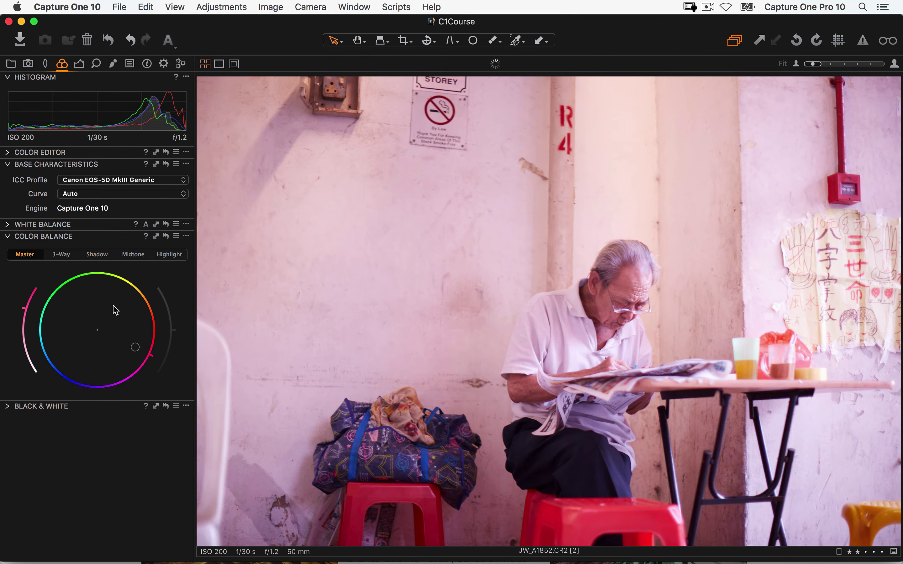
Give the whole photo a moderate yellow tint with the Master color balance wheel
{"action": "mouse_move", "coordinate": [115, 310]}
{"action": "left_mouse_down"}
{"action": "mouse_move", "coordinate": [123, 325]}
{"action": "mouse_move", "coordinate": [108, 288]}
{"action": "mouse_move", "coordinate": [116, 293]}
{"action": "mouse_move", "coordinate": [106, 313]}
{"action": "left_mouse_up"}
{"action": "right_click", "coordinate": [113, 305]}
{"action": "left_click", "coordinate": [113, 348]}
{"action": "left_click", "coordinate": [104, 319]}
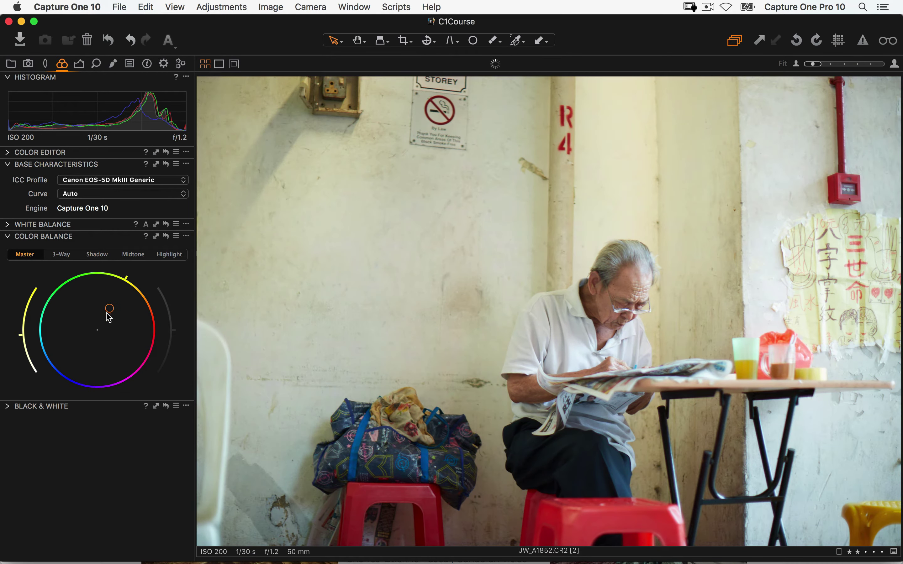
Switch to Safari, open tangentwave.co.uk in a new window, and view the Element control panel among the products
{"action": "key", "text": "super+Tab"}
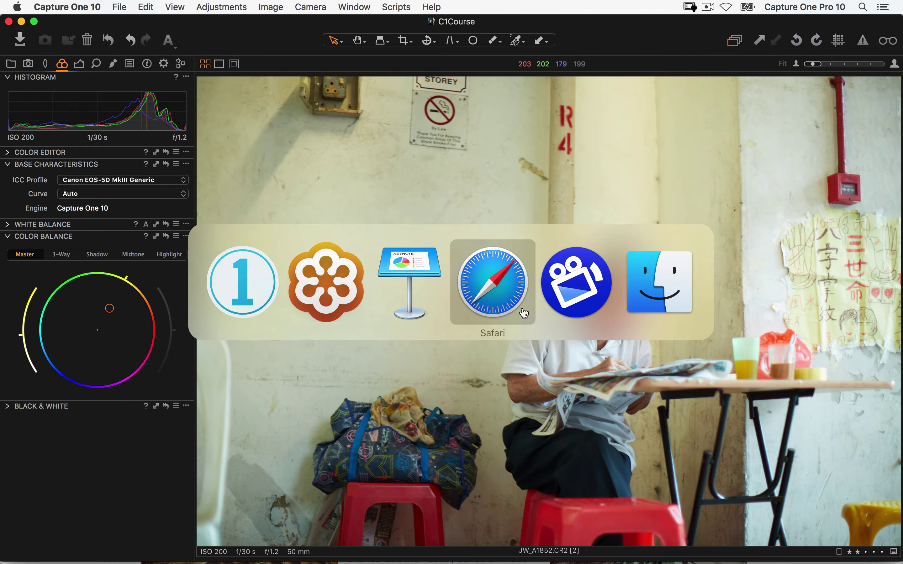
{"action": "left_click", "coordinate": [490, 280]}
{"action": "key", "text": "super+n"}
{"action": "type", "text": "tangentwave.co.uk"}
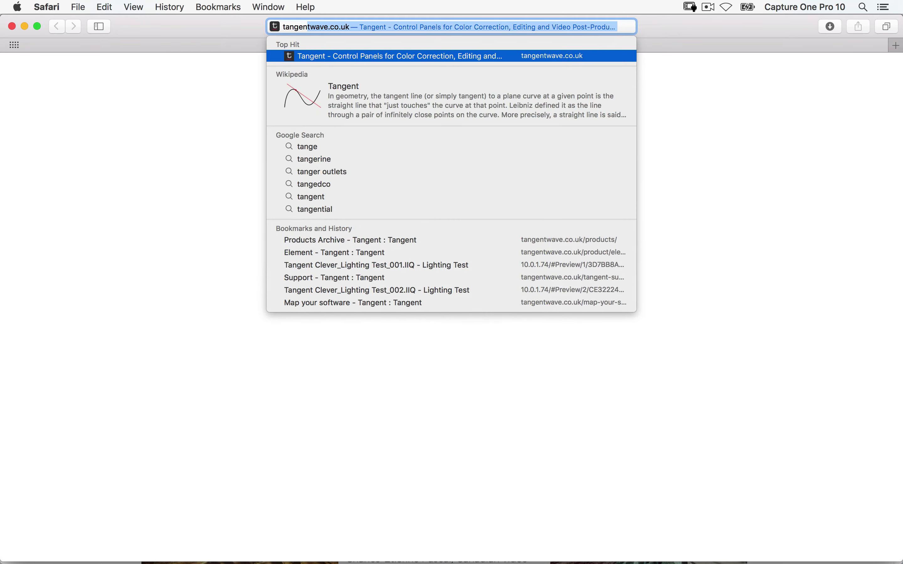
{"action": "key", "text": "Return"}
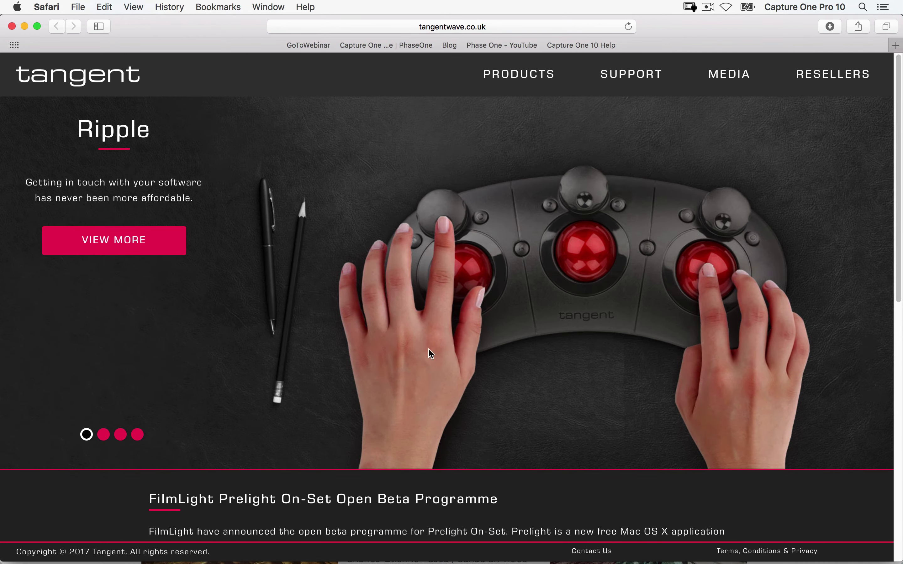
{"action": "left_click", "coordinate": [534, 79]}
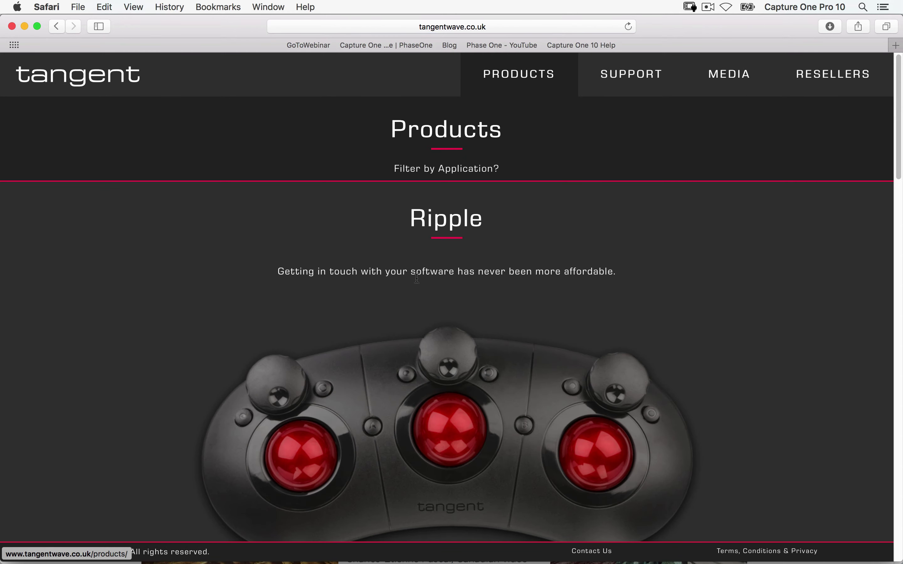
{"action": "scroll", "coordinate": [447, 207], "scroll_direction": "down", "scroll_amount": 10}
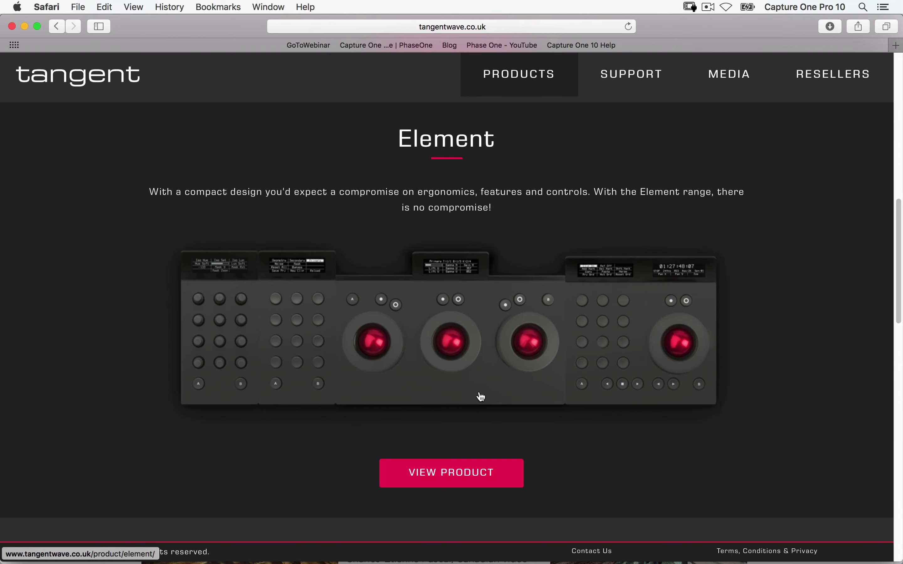
Switch back to Capture One and look through the 3-Way, Midtone, Highlight and Shadow modes of Color Balance
{"action": "key", "text": "super+Tab"}
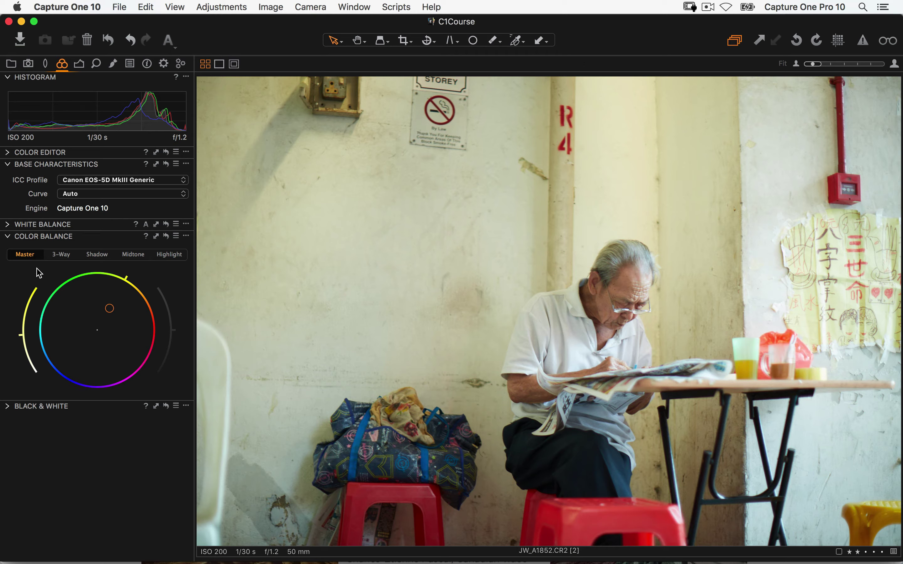
{"action": "left_click", "coordinate": [65, 260]}
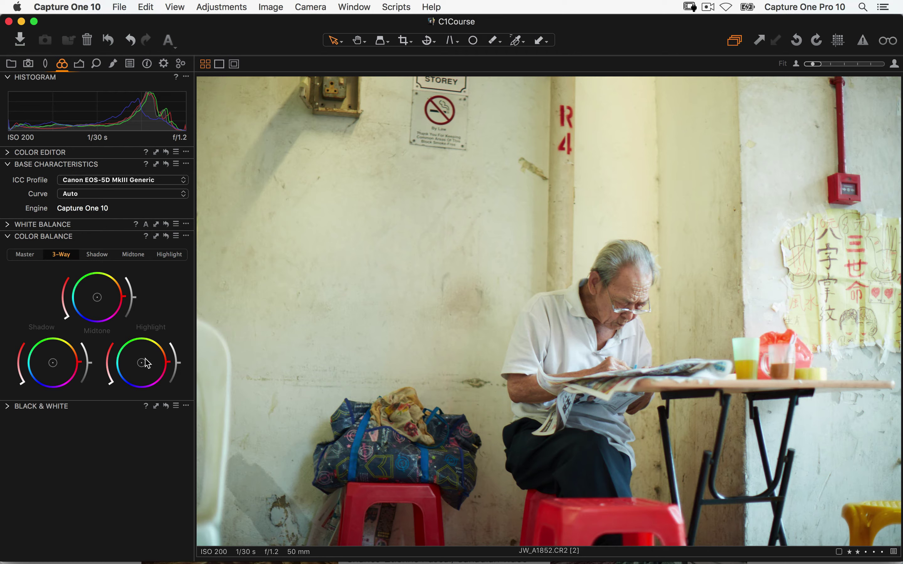
{"action": "left_click", "coordinate": [111, 255]}
{"action": "left_click", "coordinate": [132, 257]}
{"action": "left_click", "coordinate": [170, 256]}
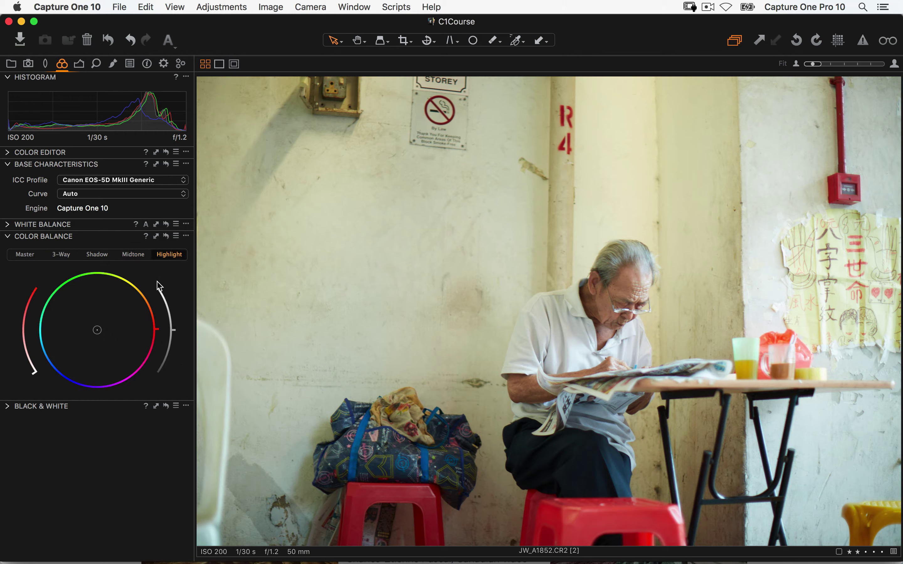
{"action": "left_click", "coordinate": [95, 257]}
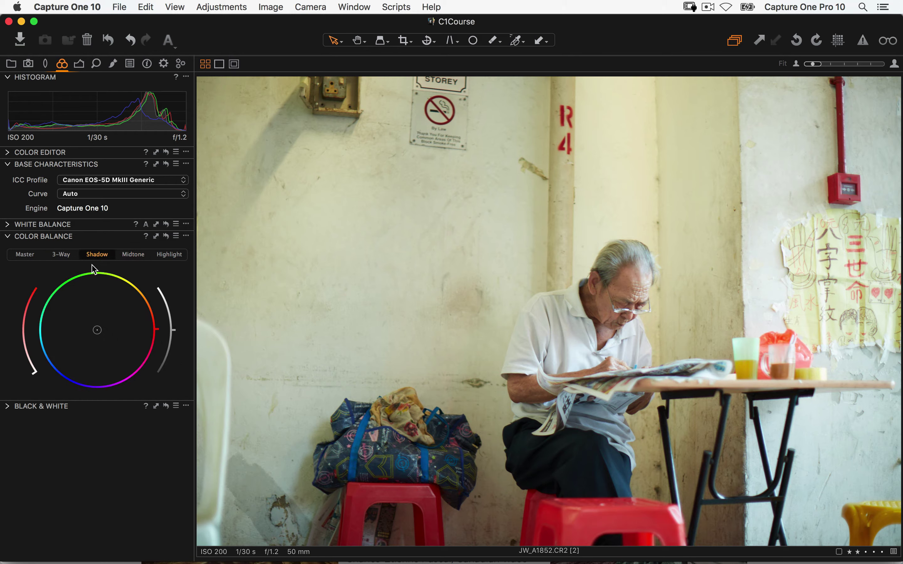
Float Color Balance in 3-Way mode as an enlarged window beside the seated man, with the tool panels hidden
{"action": "left_click", "coordinate": [71, 255]}
{"action": "left_click_drag", "start_coordinate": [77, 241], "coordinate": [318, 117]}
{"action": "left_click_drag", "start_coordinate": [436, 274], "coordinate": [552, 402]}
{"action": "key", "text": "super+t"}
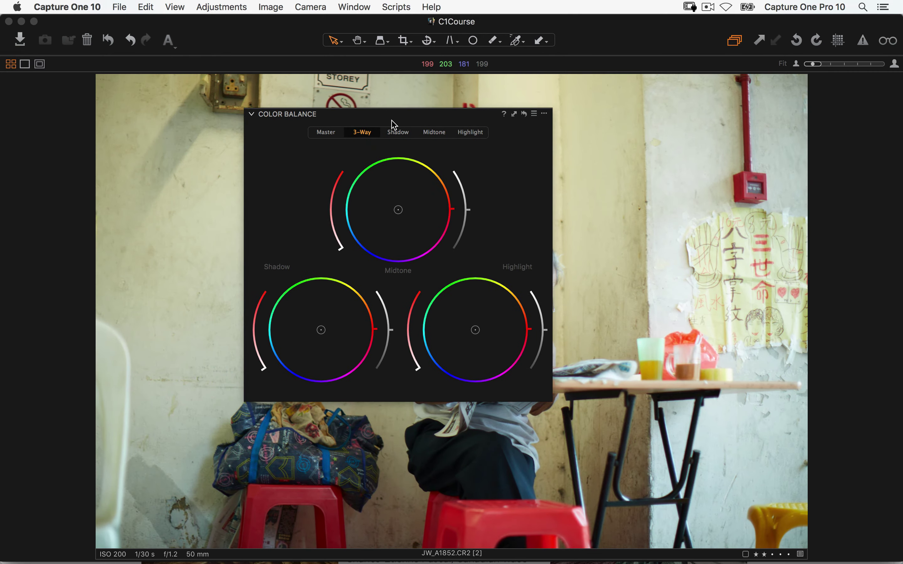
{"action": "left_click_drag", "start_coordinate": [401, 118], "coordinate": [156, 75]}
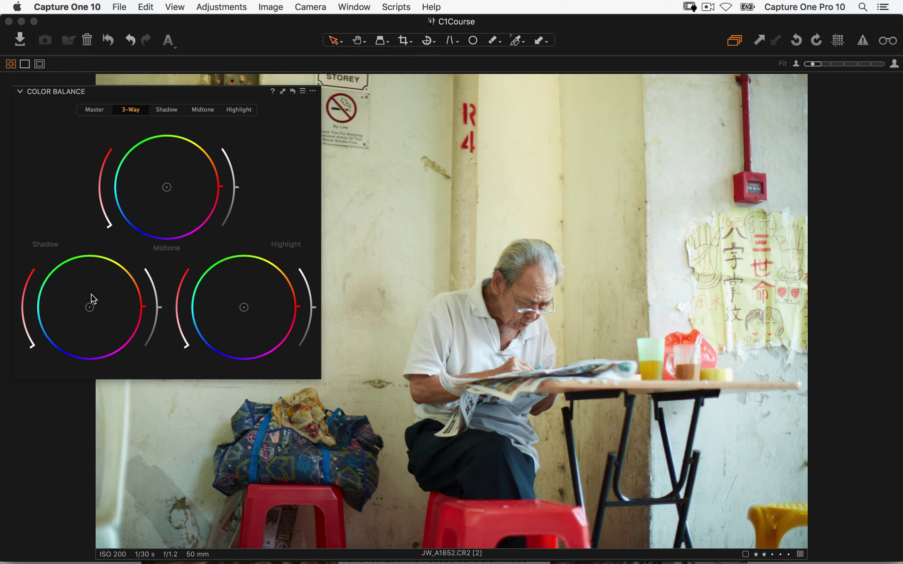
Tint the photo's shadows strongly blue with the Shadow wheel in 3-Way Color Balance
{"action": "left_click_drag", "start_coordinate": [89, 307], "coordinate": [45, 341]}
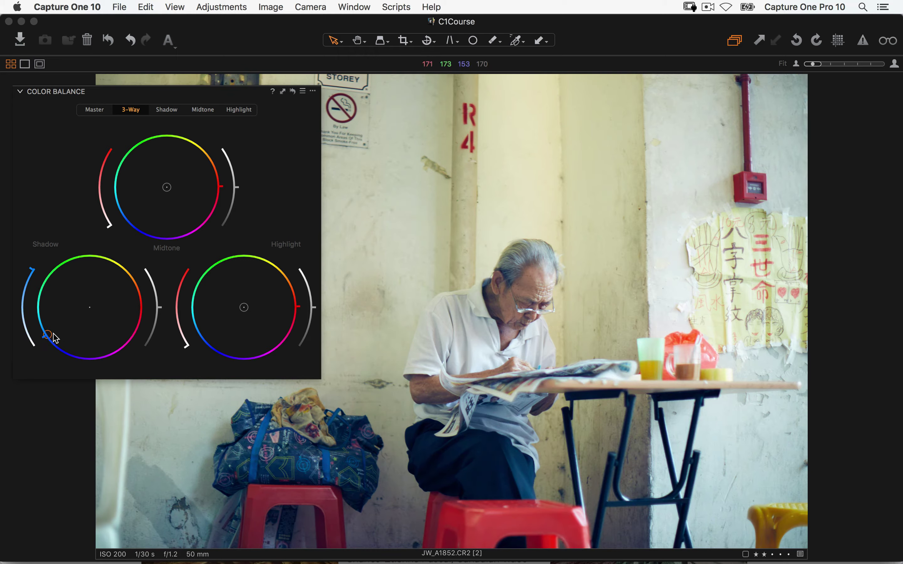
Tint the photo's shadows blue, the midtones slightly orange and the highlights warm yellow in the Color Balance wheels
{"action": "mouse_move", "coordinate": [55, 338]}
{"action": "left_mouse_down"}
{"action": "mouse_move", "coordinate": [91, 318]}
{"action": "mouse_move", "coordinate": [67, 323]}
{"action": "mouse_move", "coordinate": [56, 338]}
{"action": "mouse_move", "coordinate": [75, 322]}
{"action": "mouse_move", "coordinate": [64, 334]}
{"action": "left_mouse_up"}
{"action": "left_click_drag", "start_coordinate": [171, 189], "coordinate": [172, 184]}
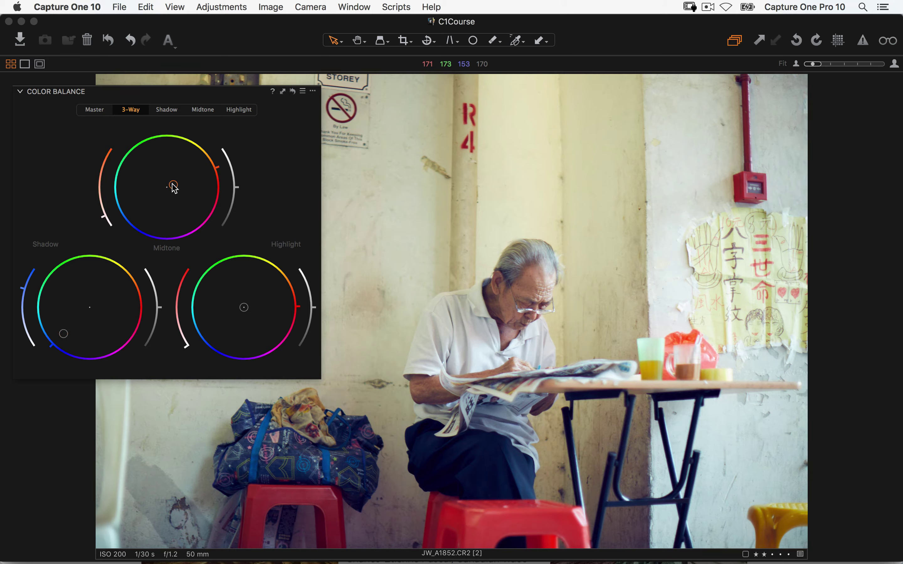
{"action": "mouse_move", "coordinate": [244, 307]}
{"action": "left_mouse_down"}
{"action": "mouse_move", "coordinate": [258, 288]}
{"action": "mouse_move", "coordinate": [250, 301]}
{"action": "left_mouse_up"}
Darken the shadows and slightly lower the midtone lightness in Color Balance, and test the highlight lightness
{"action": "left_click", "coordinate": [160, 307]}
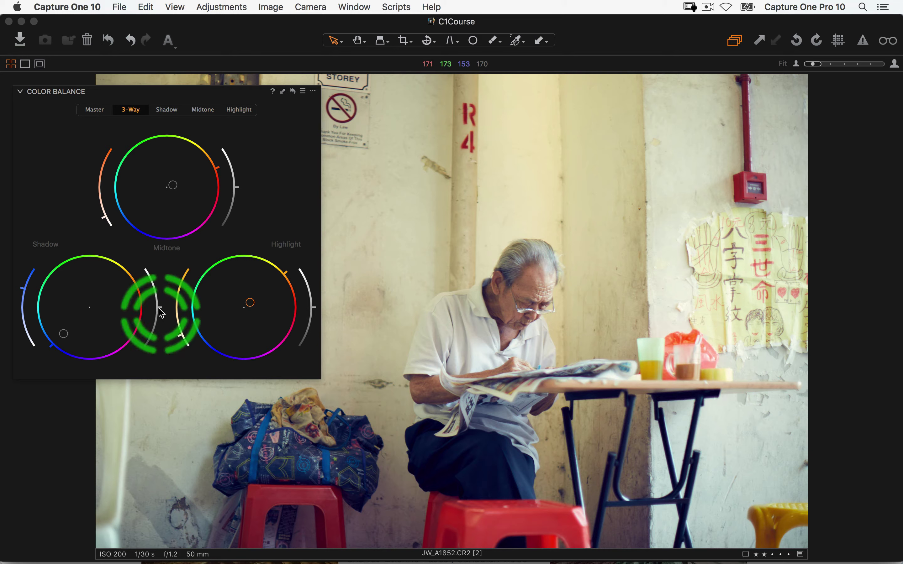
{"action": "mouse_move", "coordinate": [161, 309]}
{"action": "left_mouse_down"}
{"action": "mouse_move", "coordinate": [156, 270]}
{"action": "mouse_move", "coordinate": [166, 326]}
{"action": "left_mouse_up"}
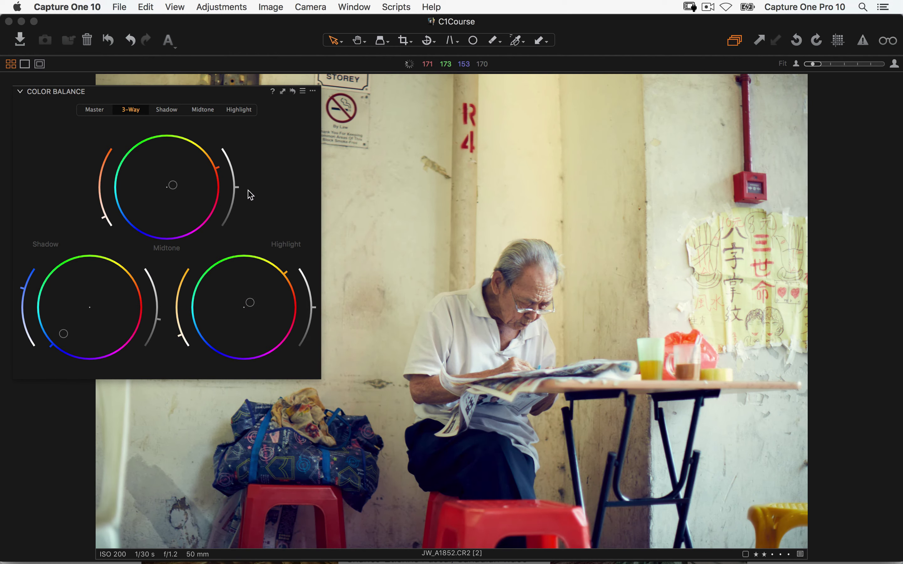
{"action": "mouse_move", "coordinate": [239, 188]}
{"action": "left_mouse_down"}
{"action": "mouse_move", "coordinate": [227, 155]}
{"action": "mouse_move", "coordinate": [237, 189]}
{"action": "left_mouse_up"}
{"action": "mouse_move", "coordinate": [313, 307]}
{"action": "left_mouse_down"}
{"action": "mouse_move", "coordinate": [308, 280]}
{"action": "mouse_move", "coordinate": [320, 307]}
{"action": "left_mouse_up"}
Try an overall tint on the Master wheel of Color Balance and return to the 3-Way wheels
{"action": "left_click", "coordinate": [95, 109]}
{"action": "left_click_drag", "start_coordinate": [192, 203], "coordinate": [190, 234]}
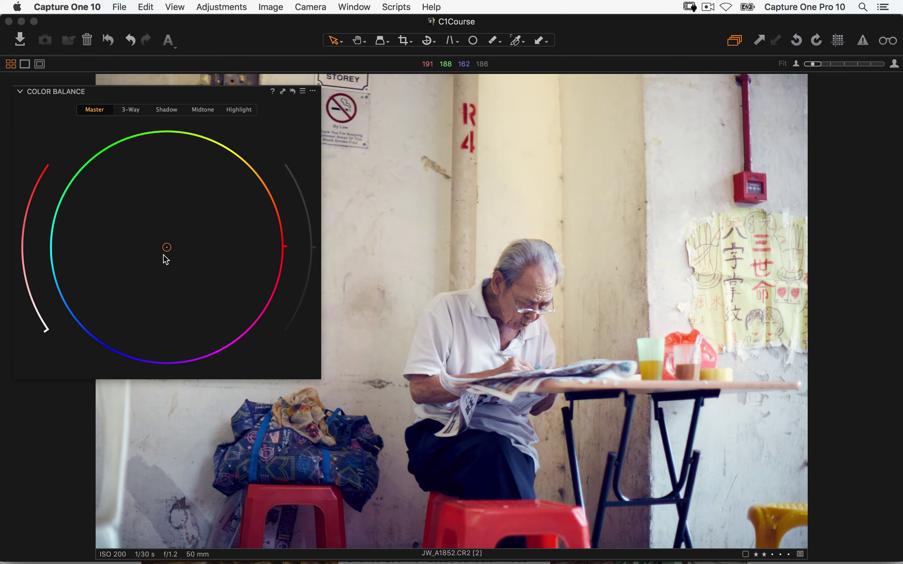
{"action": "left_click", "coordinate": [132, 110]}
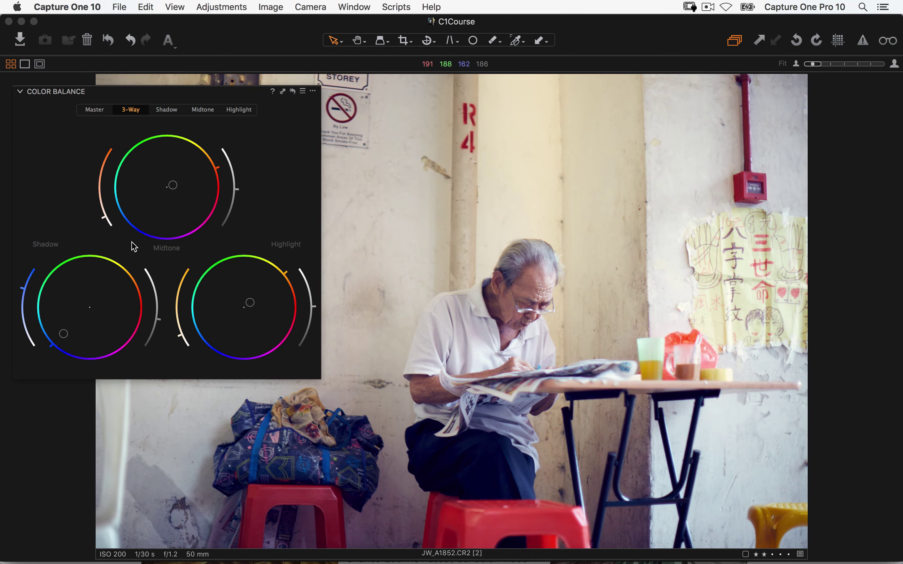
Refine the blue shadow tint and the yellow highlight tint, and darken the shadows a little further
{"action": "left_click_drag", "start_coordinate": [92, 320], "coordinate": [66, 329]}
{"action": "left_click_drag", "start_coordinate": [249, 305], "coordinate": [251, 302]}
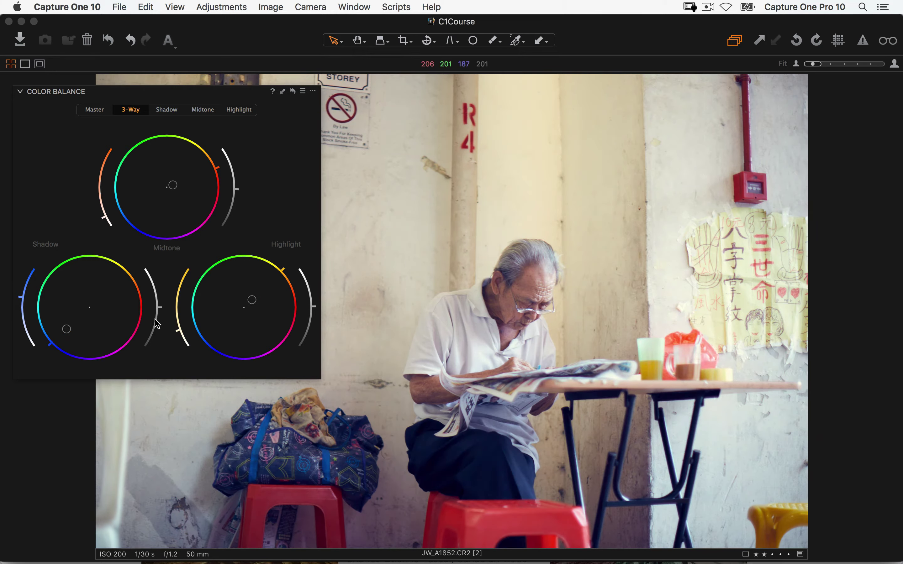
{"action": "left_click_drag", "start_coordinate": [162, 308], "coordinate": [160, 325]}
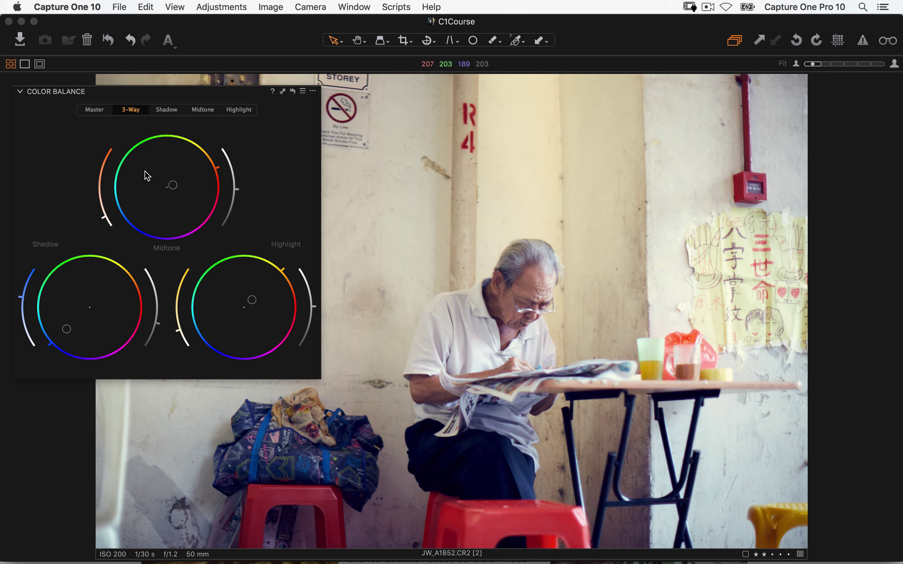
Reset the Color Balance adjustments and restore them, twice, to compare the photo before and after grading
{"action": "left_click", "coordinate": [293, 93]}
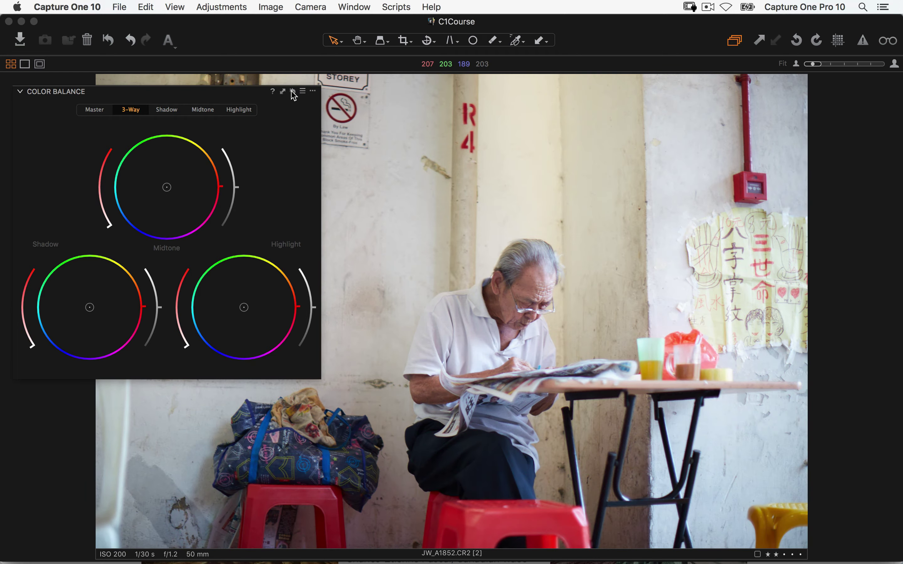
{"action": "key", "text": "super+z"}
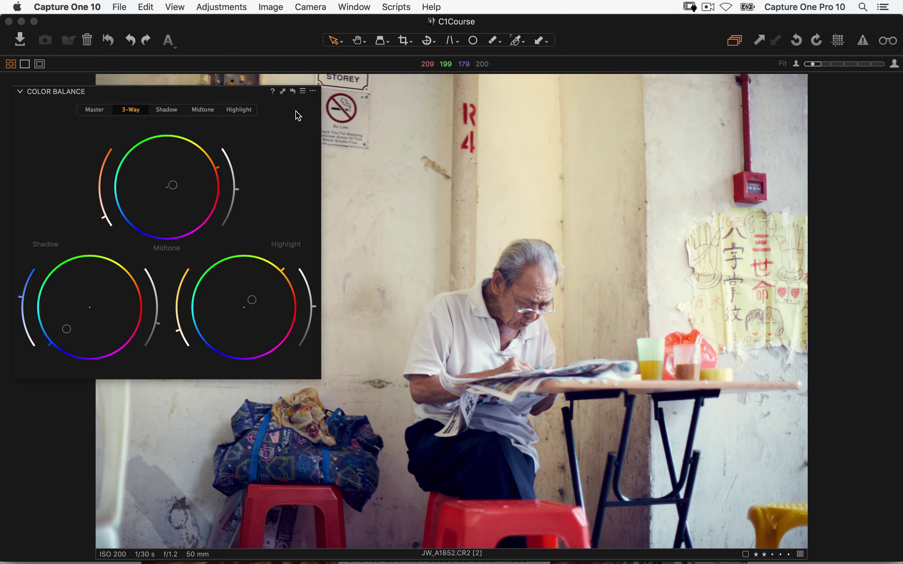
{"action": "left_click", "coordinate": [293, 92]}
{"action": "key", "text": "super+z"}
Add a floating Exposure tool, dock it beneath Color Balance and move the combined tools higher
{"action": "left_click", "coordinate": [353, 7]}
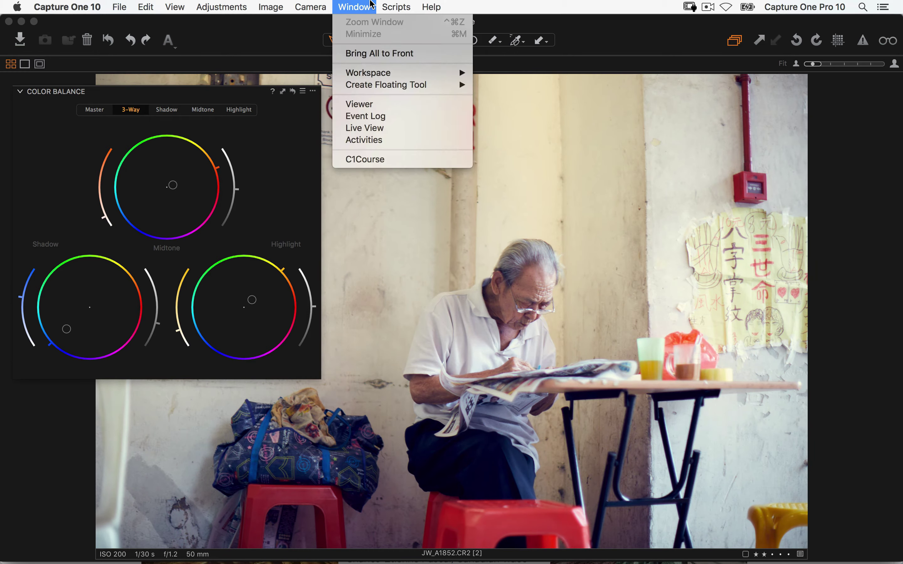
{"action": "mouse_move", "coordinate": [388, 79]}
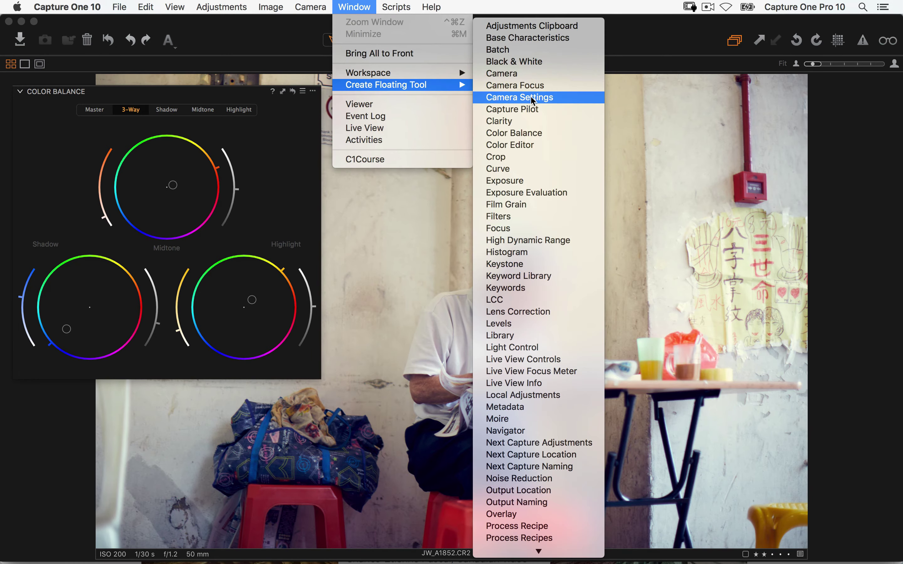
{"action": "left_click", "coordinate": [513, 180]}
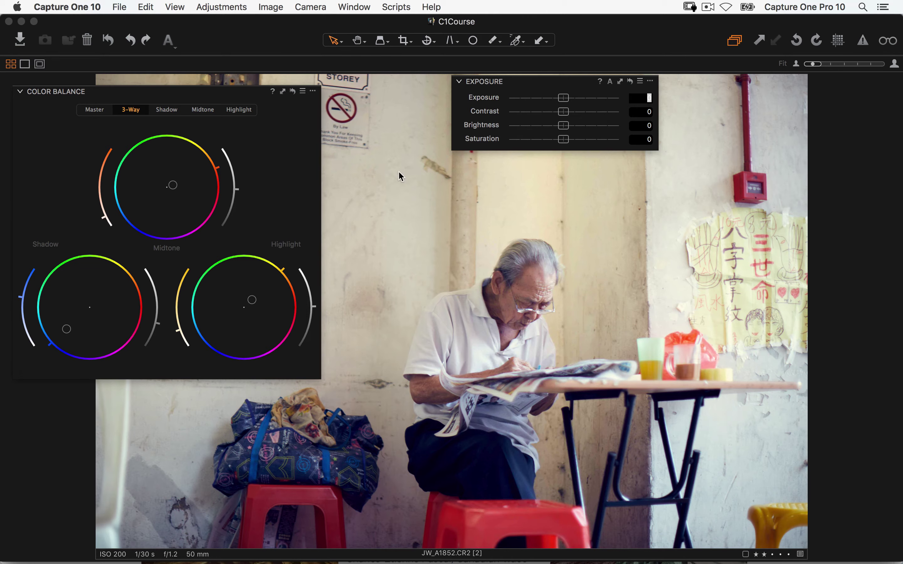
{"action": "left_click_drag", "start_coordinate": [540, 84], "coordinate": [138, 388]}
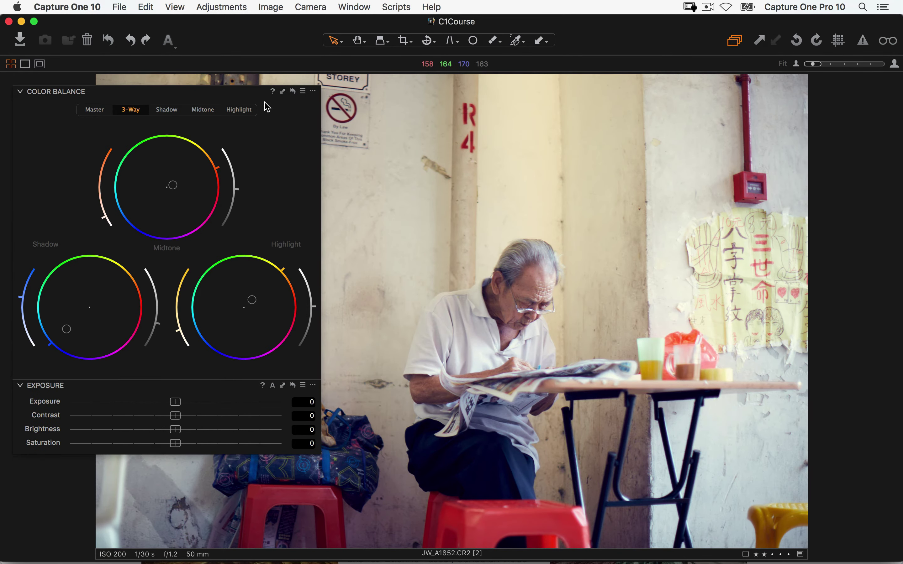
{"action": "left_click_drag", "start_coordinate": [237, 91], "coordinate": [237, 67]}
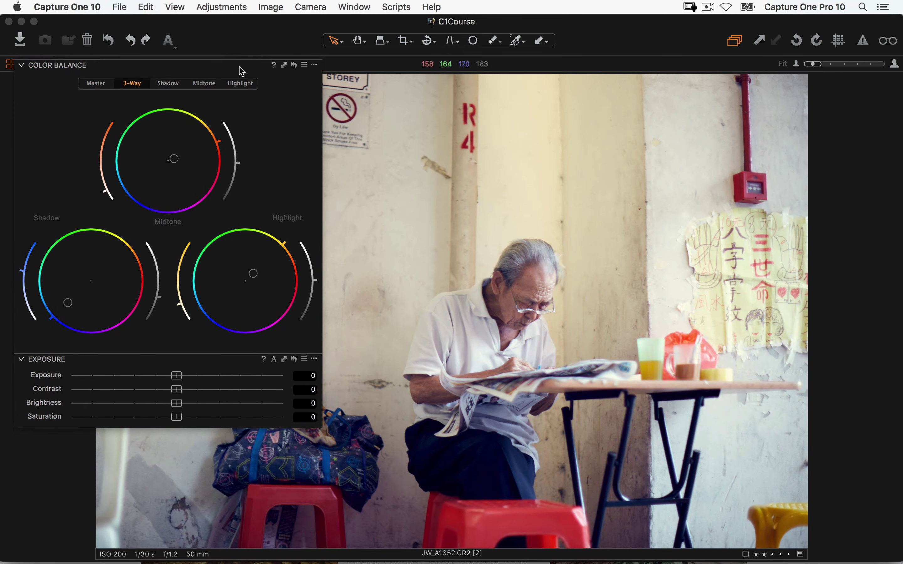
Strengthen the blue shadow, orange midtone and yellow highlight tints, and reduce the photo's Saturation to -27
{"action": "left_click_drag", "start_coordinate": [177, 420], "coordinate": [138, 420]}
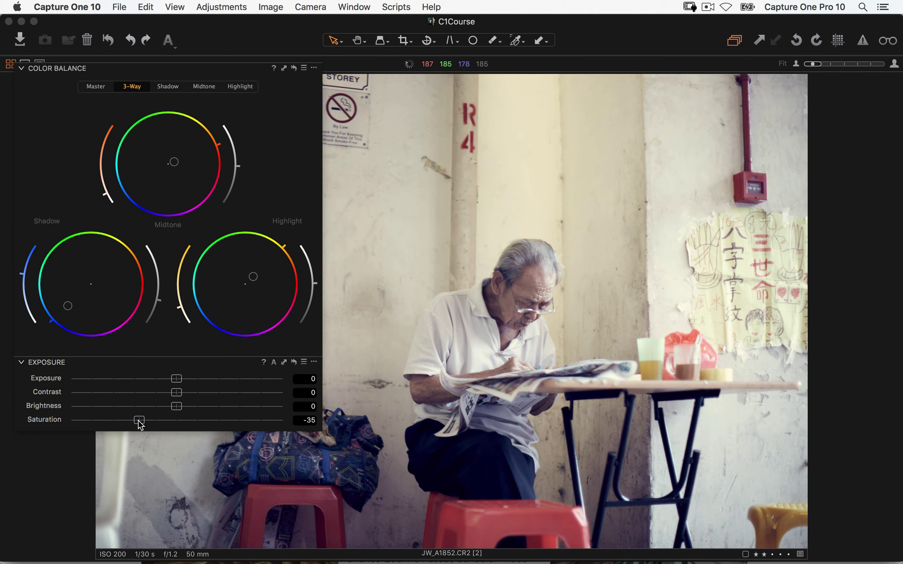
{"action": "left_click_drag", "start_coordinate": [67, 306], "coordinate": [64, 310]}
{"action": "left_click_drag", "start_coordinate": [174, 162], "coordinate": [182, 156]}
{"action": "left_click_drag", "start_coordinate": [253, 276], "coordinate": [258, 269]}
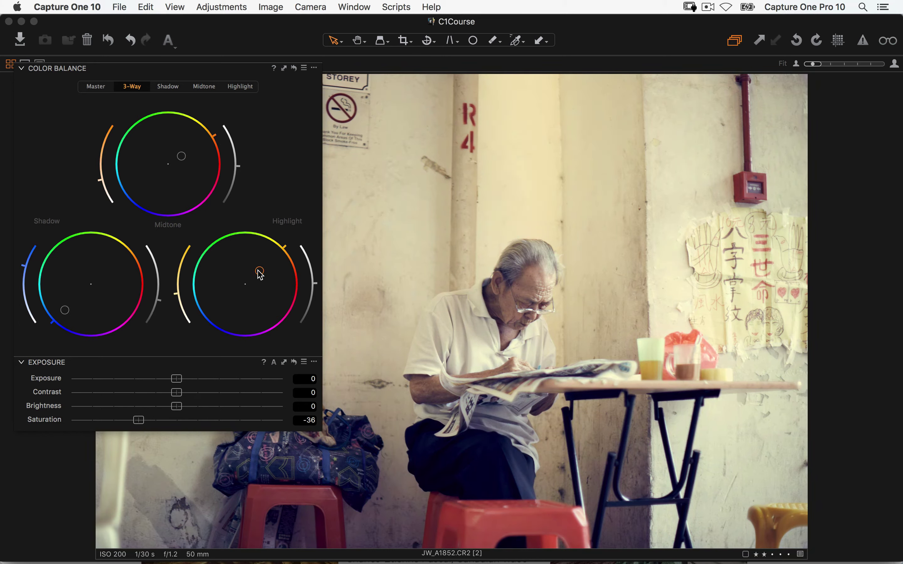
{"action": "mouse_move", "coordinate": [138, 420]}
{"action": "left_mouse_down"}
{"action": "mouse_move", "coordinate": [121, 419]}
{"action": "mouse_move", "coordinate": [159, 422]}
{"action": "mouse_move", "coordinate": [147, 421]}
{"action": "left_mouse_up"}
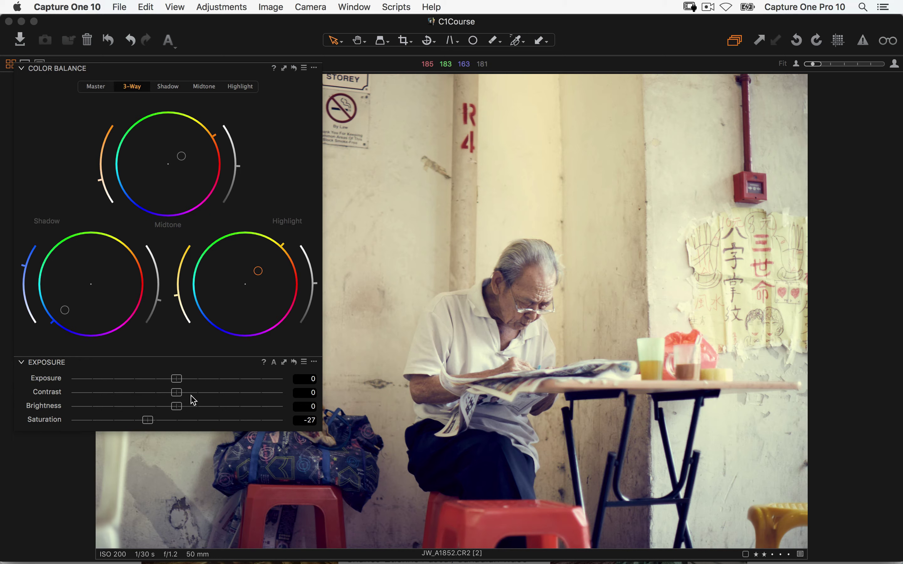
Add a floating Film Grain tool and dock it beneath the Exposure tool
{"action": "left_click", "coordinate": [354, 6]}
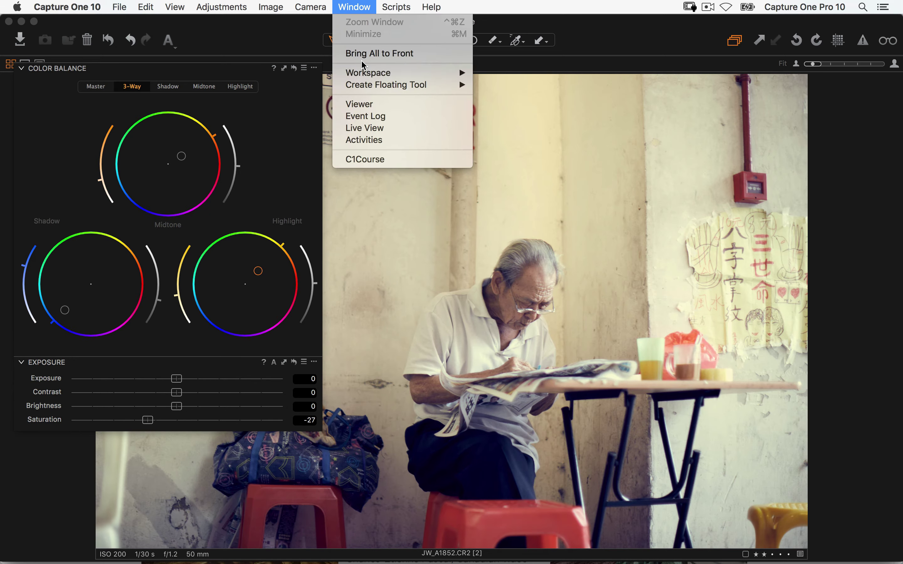
{"action": "mouse_move", "coordinate": [440, 73]}
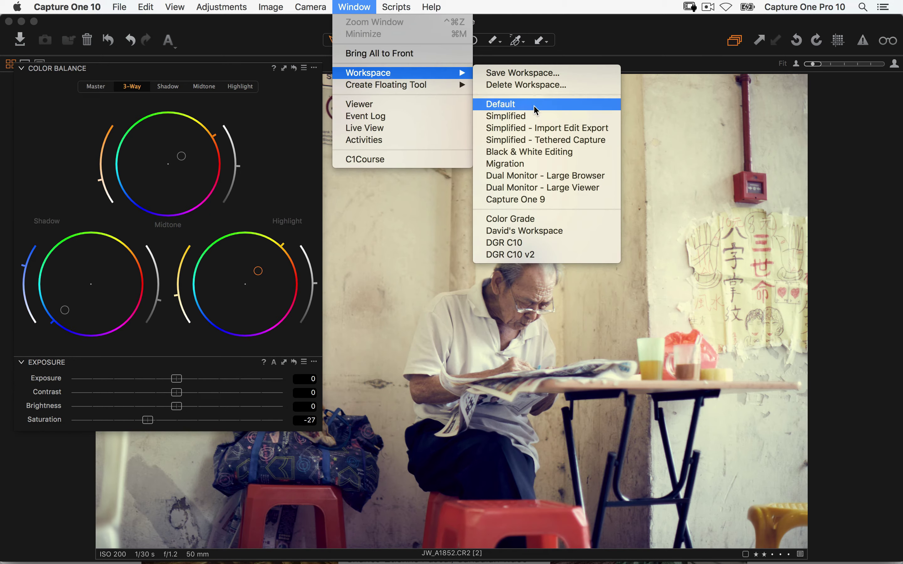
{"action": "mouse_move", "coordinate": [462, 86]}
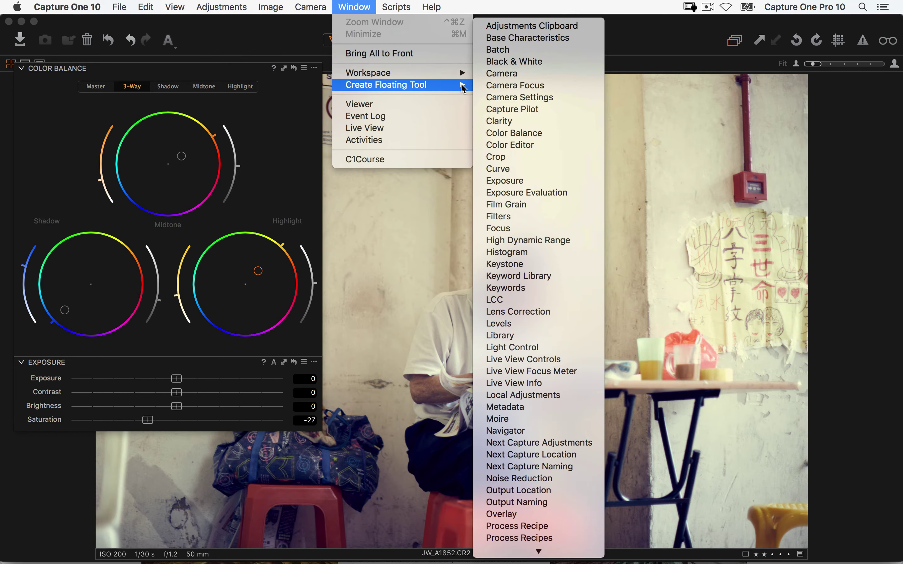
{"action": "left_click", "coordinate": [532, 206]}
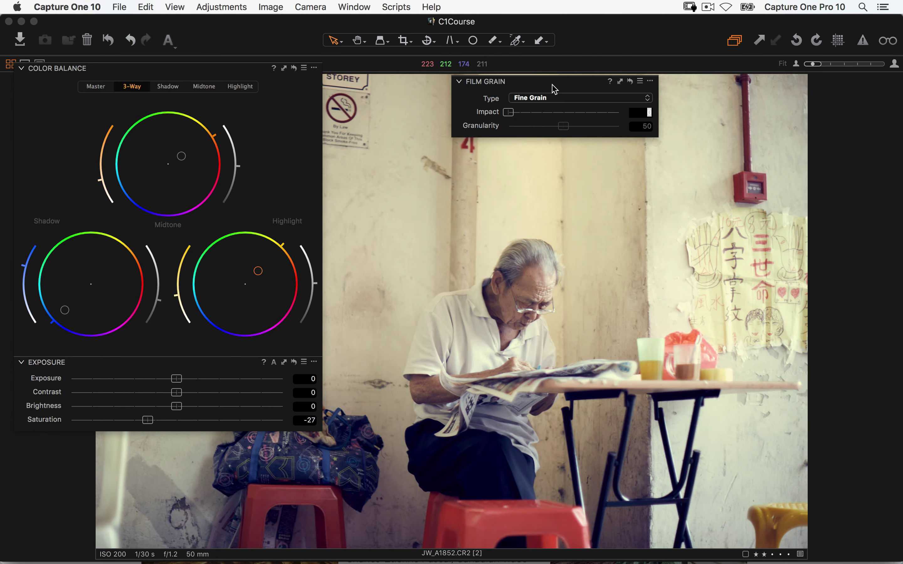
{"action": "left_click_drag", "start_coordinate": [552, 84], "coordinate": [176, 438]}
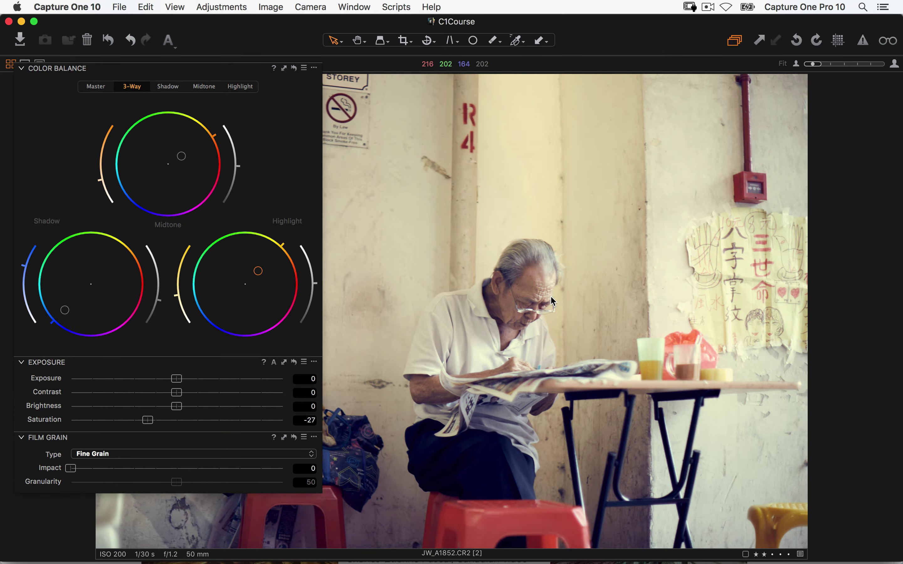
Apply Cubic Grain film grain to the photo with Impact 68 and Granularity 70
{"action": "key", "text": "h"}
{"action": "left_click", "coordinate": [534, 304]}
{"action": "scroll", "coordinate": [575, 320], "scroll_direction": "left", "scroll_amount": 2}
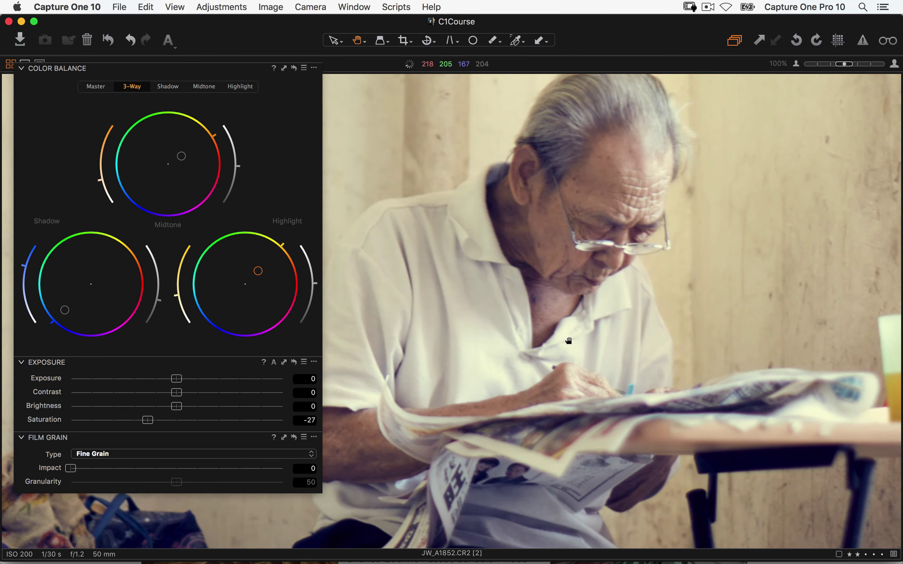
{"action": "left_click", "coordinate": [138, 459]}
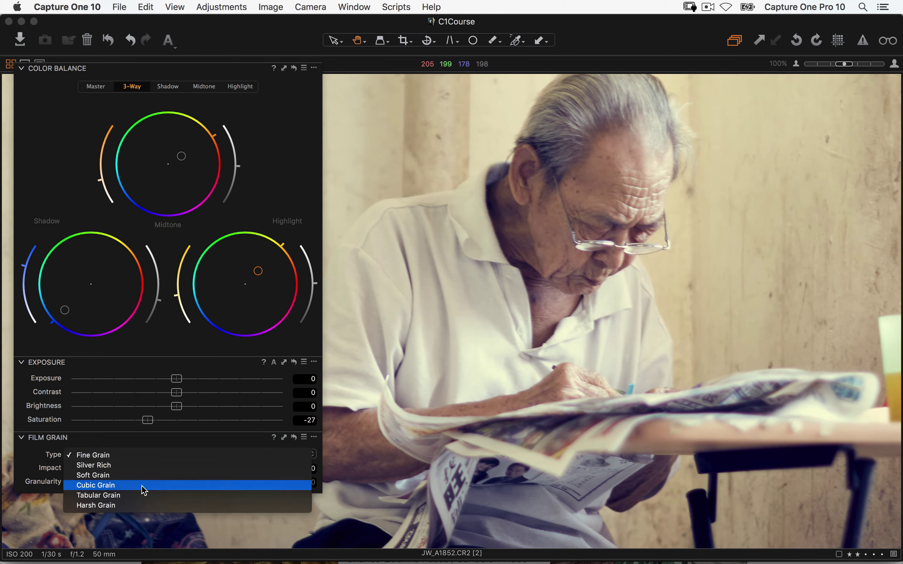
{"action": "left_click", "coordinate": [151, 486]}
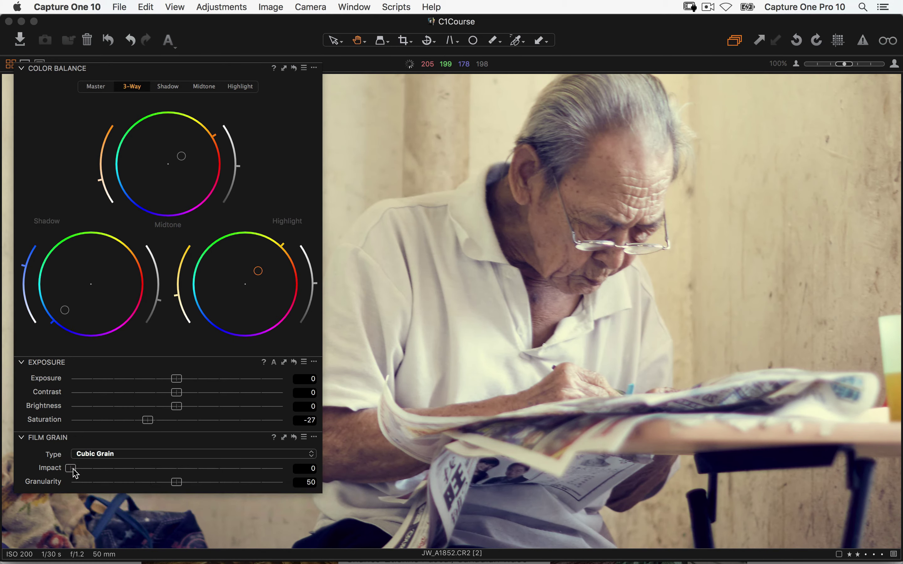
{"action": "left_click_drag", "start_coordinate": [73, 471], "coordinate": [216, 468]}
{"action": "left_click", "coordinate": [572, 248]}
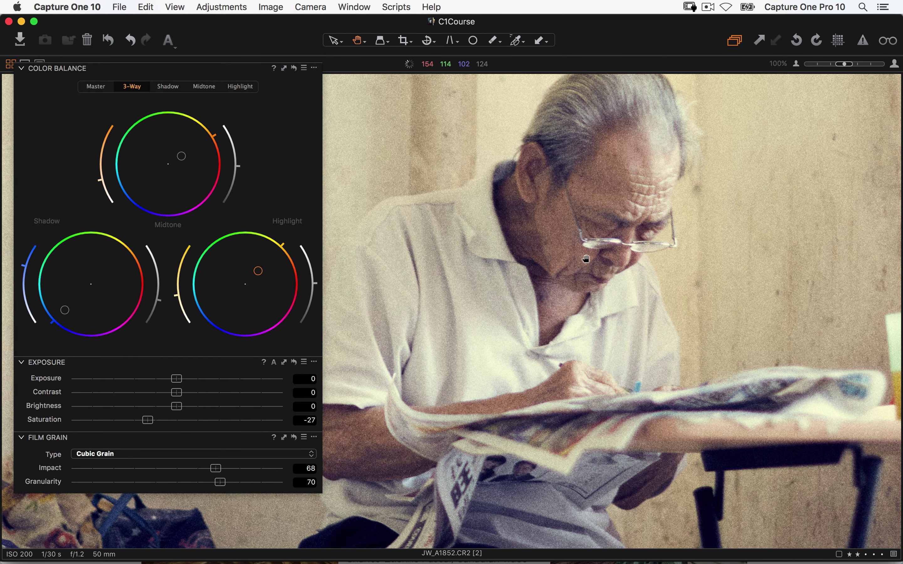
{"action": "left_click", "coordinate": [582, 253]}
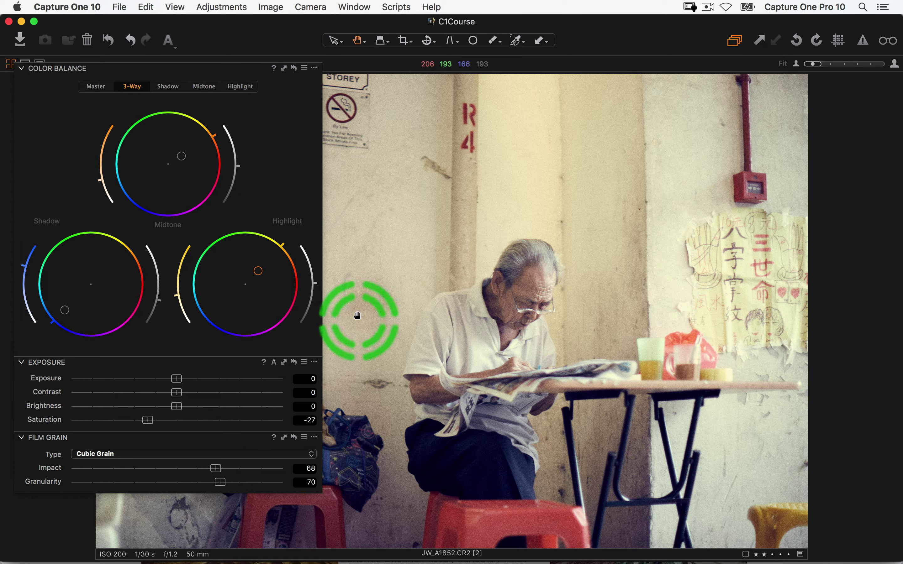
Create a new unedited variant of the photo and show it side by side with the graded variant, with the browser hidden
{"action": "key", "text": "super+shift+b"}
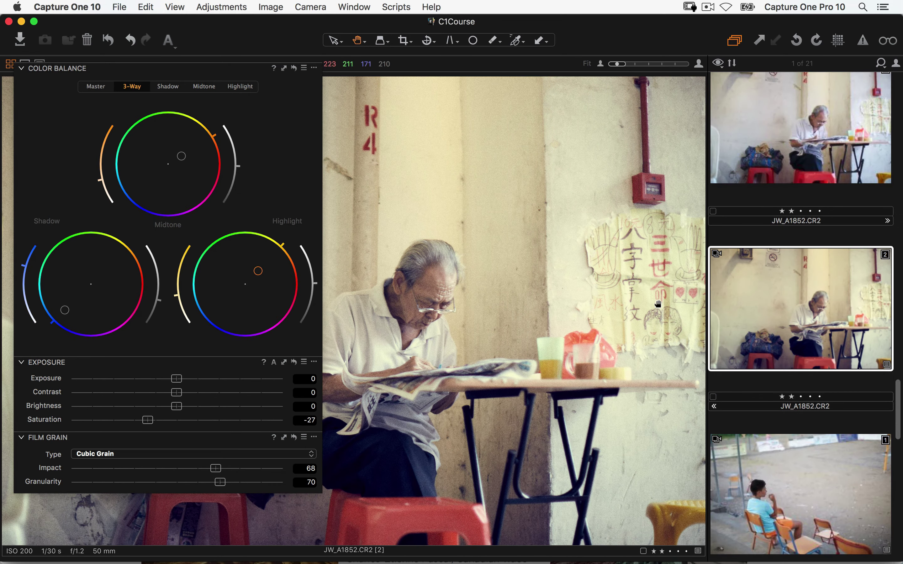
{"action": "left_click", "coordinate": [263, 6]}
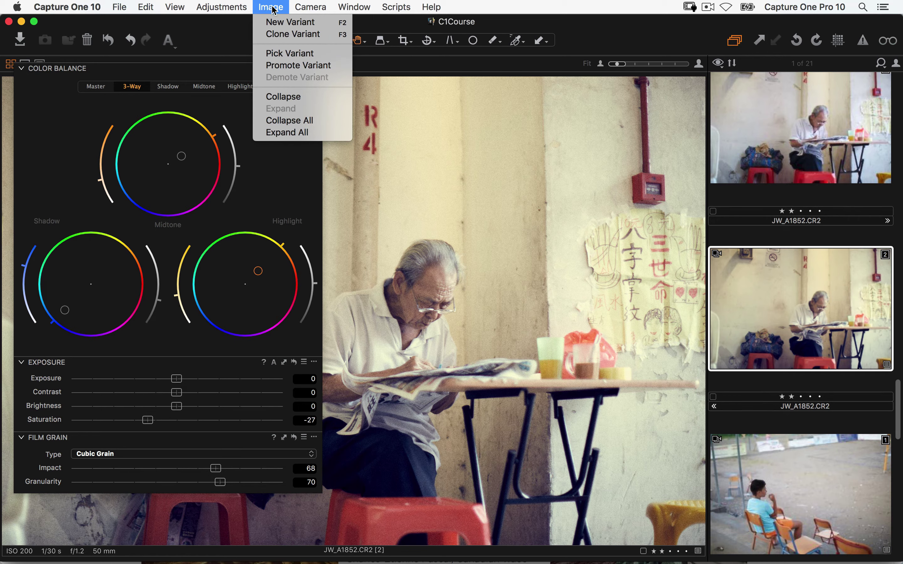
{"action": "left_click", "coordinate": [284, 24]}
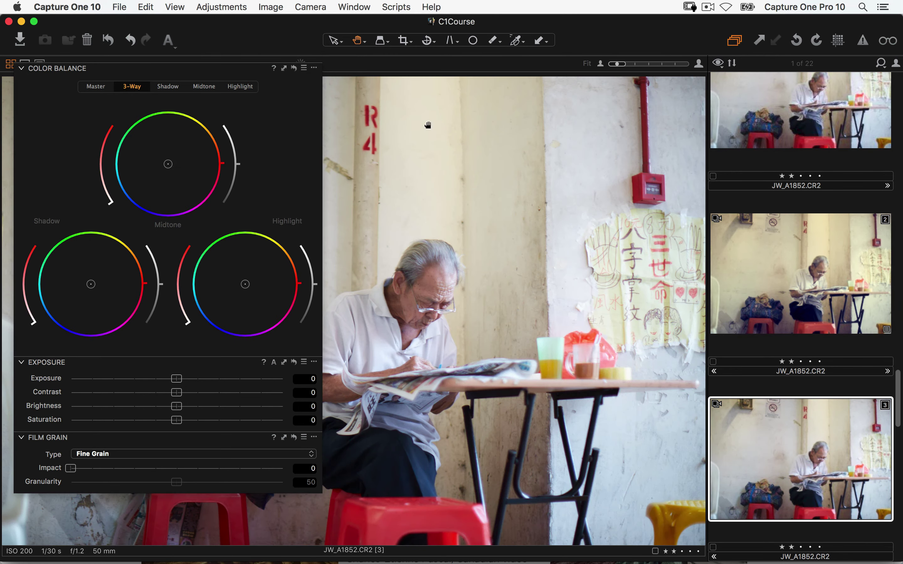
{"action": "left_click", "coordinate": [799, 327], "text": "super"}
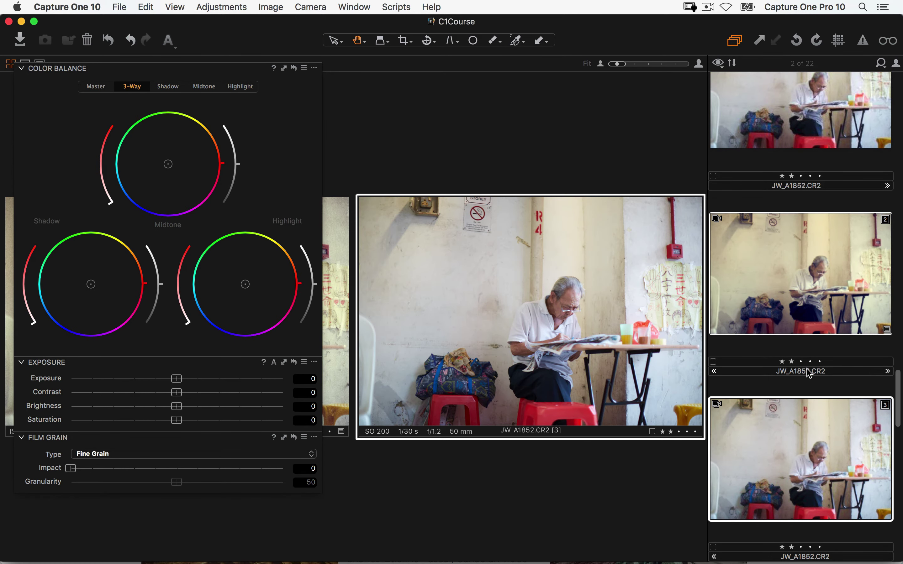
{"action": "key", "text": "super+shift+b"}
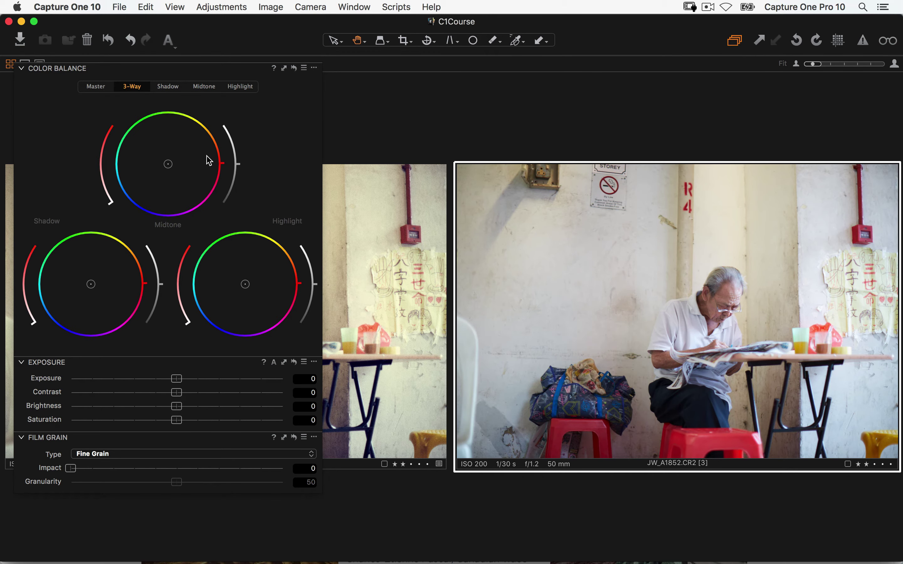
Load the saved Color Grade workspace
{"action": "left_click", "coordinate": [351, 5]}
{"action": "mouse_move", "coordinate": [448, 73]}
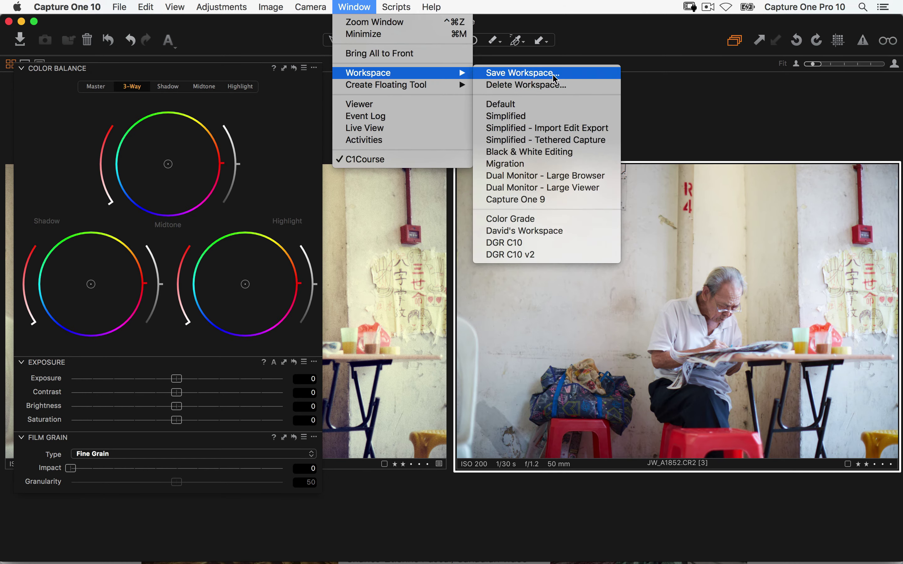
{"action": "left_click", "coordinate": [534, 221]}
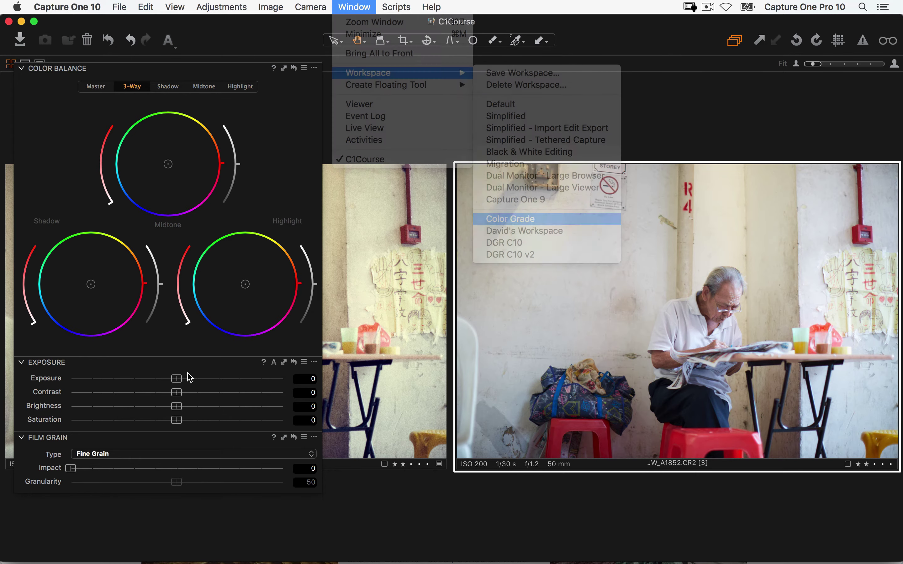
Switch to the Default workspace and return to the Color Grade workspace
{"action": "left_click", "coordinate": [354, 7]}
{"action": "mouse_move", "coordinate": [461, 72]}
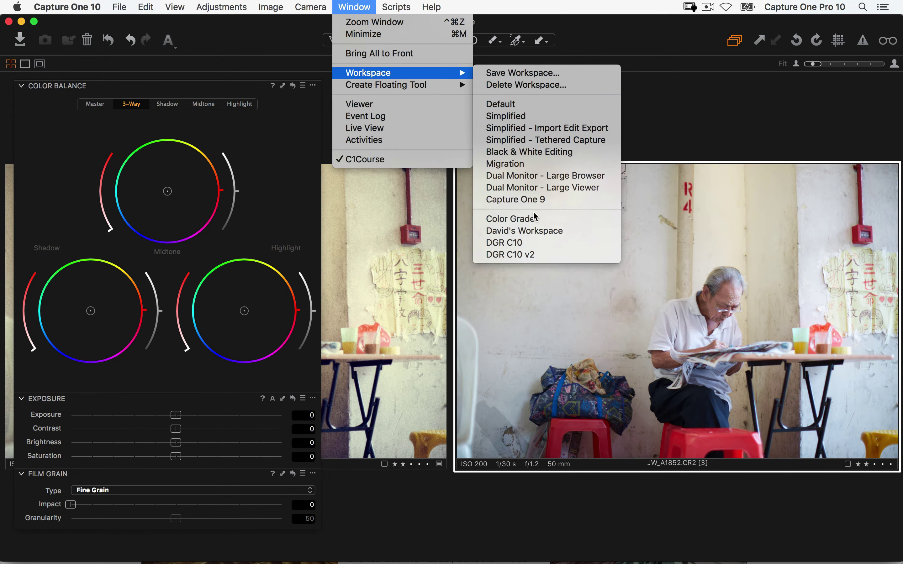
{"action": "left_click", "coordinate": [560, 105]}
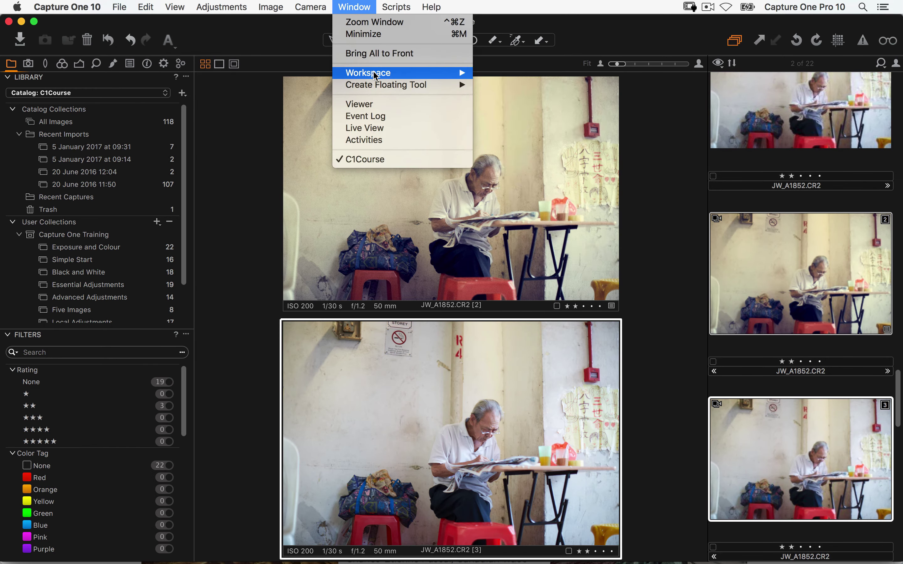
{"action": "left_click", "coordinate": [500, 218]}
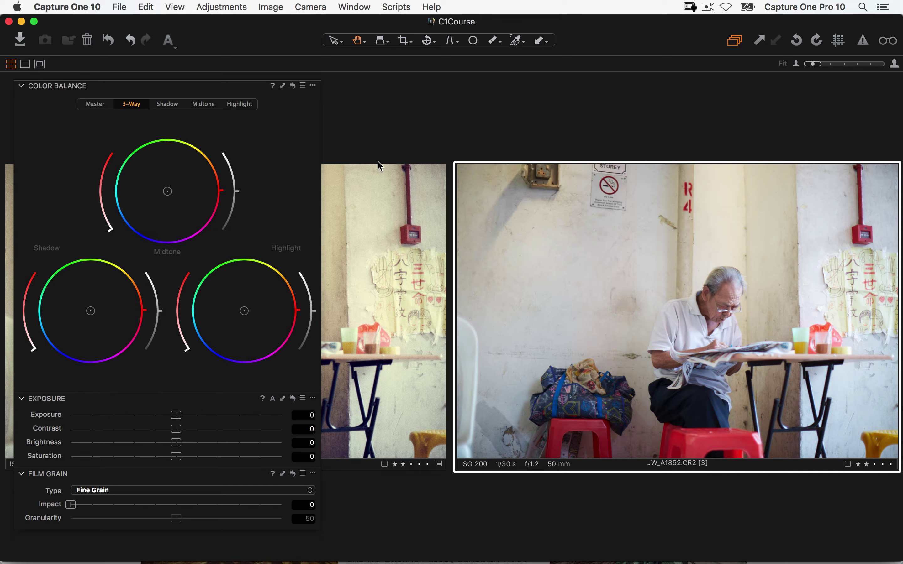
Load the Default workspace and hide its tools and browser so only the two portrait variants fill the window
{"action": "left_click", "coordinate": [354, 7]}
{"action": "mouse_move", "coordinate": [407, 75]}
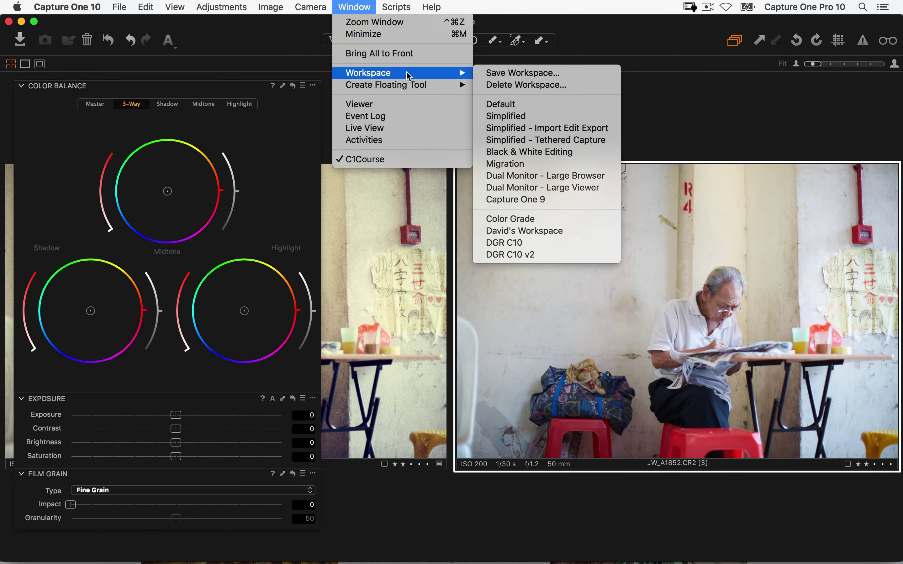
{"action": "left_click", "coordinate": [502, 105]}
{"action": "key", "text": "super+t"}
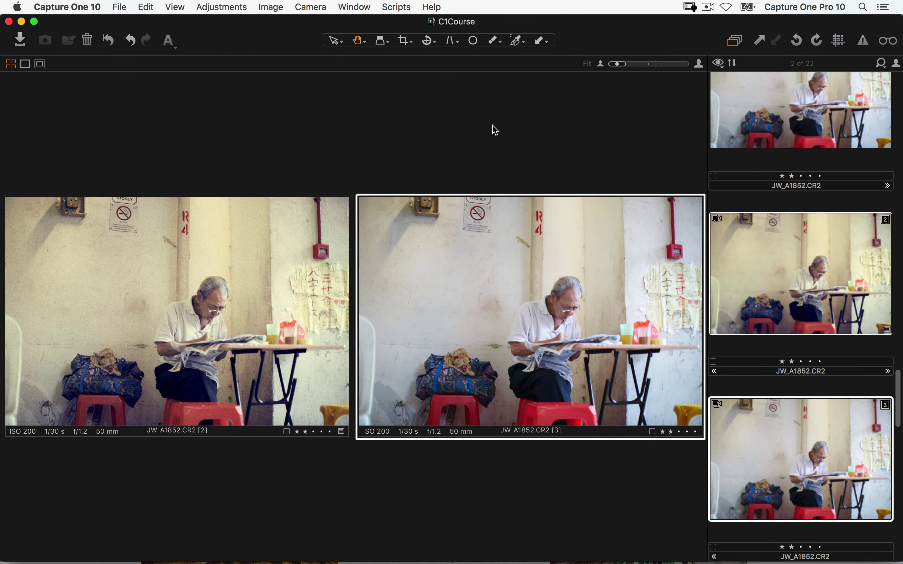
{"action": "key", "text": "super+b"}
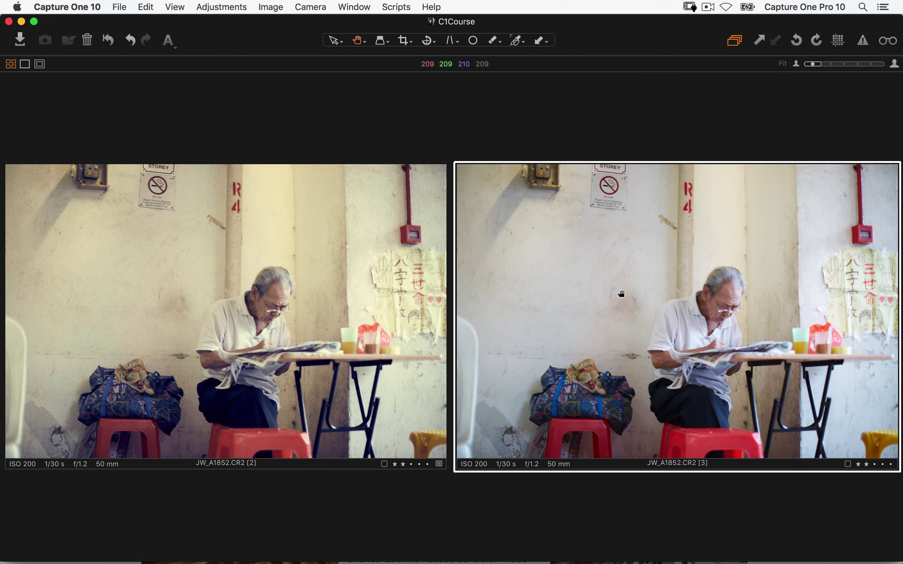
Compare the film grain of the graded and unedited variants around the man's face at 100% zoom
{"action": "left_click", "coordinate": [267, 349]}
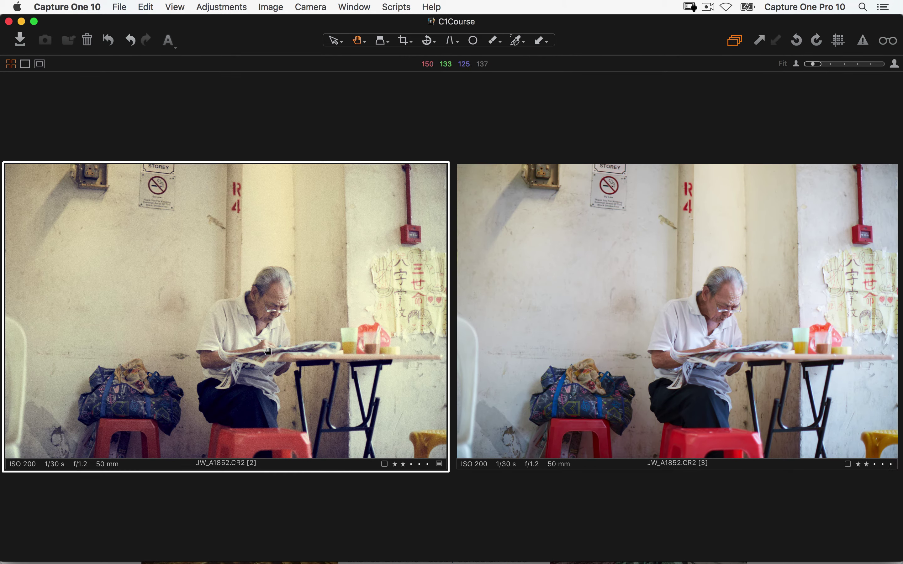
{"action": "left_click", "coordinate": [894, 64]}
{"action": "left_click_drag", "start_coordinate": [286, 312], "coordinate": [216, 436]}
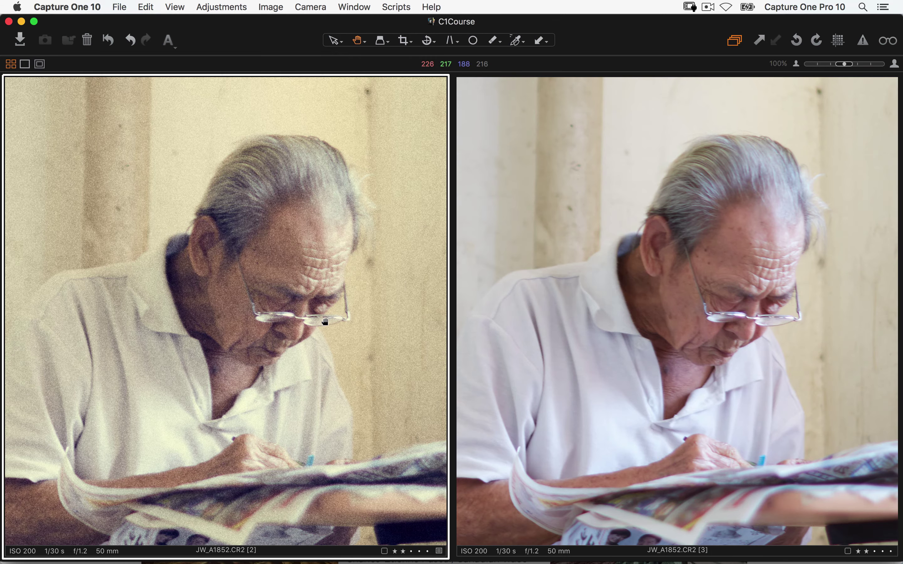
Bring the tools back beside the two variants and display the color adjustment tools
{"action": "key", "text": "super+alt+t"}
{"action": "left_click", "coordinate": [61, 64]}
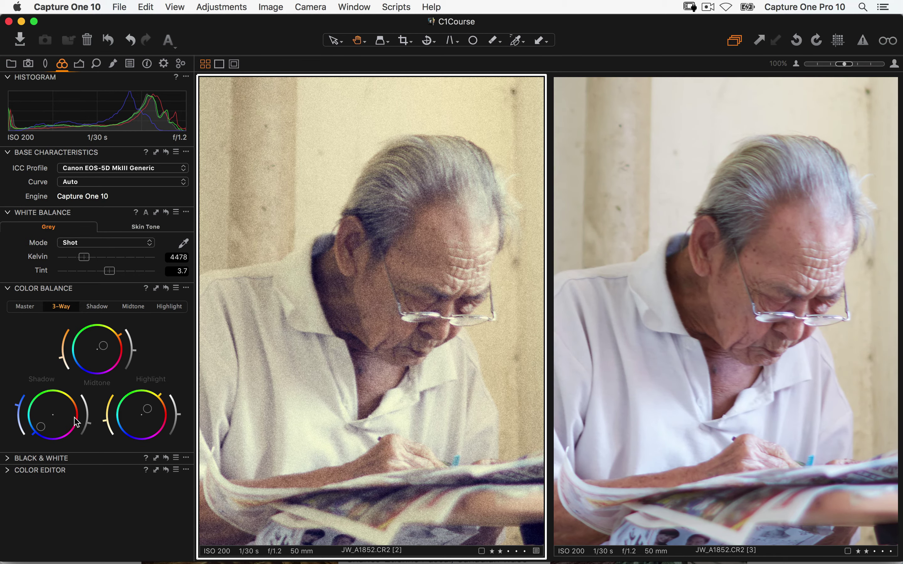
{"action": "scroll", "coordinate": [393, 282], "scroll_direction": "down", "scroll_amount": 5}
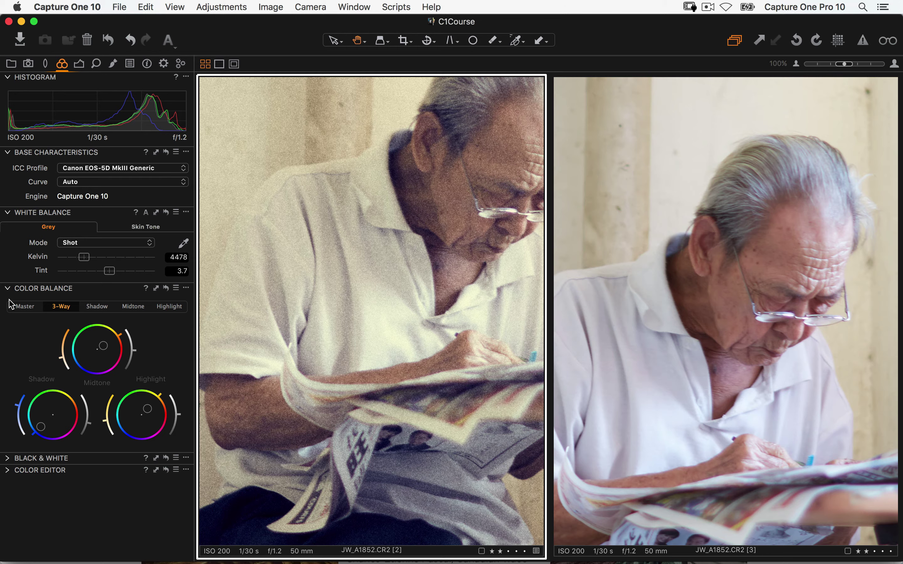
{"action": "left_click", "coordinate": [465, 262]}
{"action": "key", "text": "super+Tab"}
{"action": "key", "text": "Tab"}
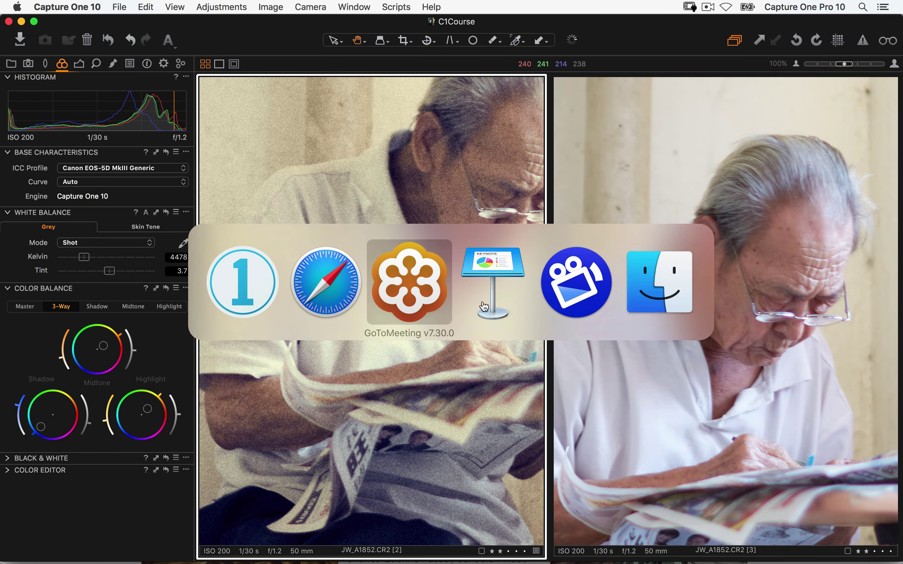
{"action": "key", "text": "Escape"}
Examine the ExpressKeys functions in the Wacom Tablet preferences of System Preferences, then return to Capture One
{"action": "mouse_move", "coordinate": [407, 562]}
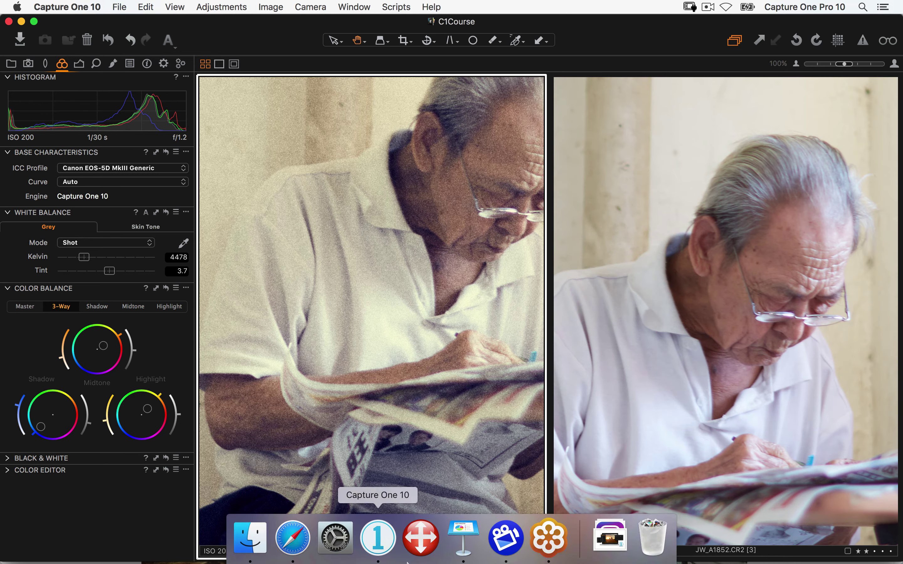
{"action": "left_click", "coordinate": [335, 539]}
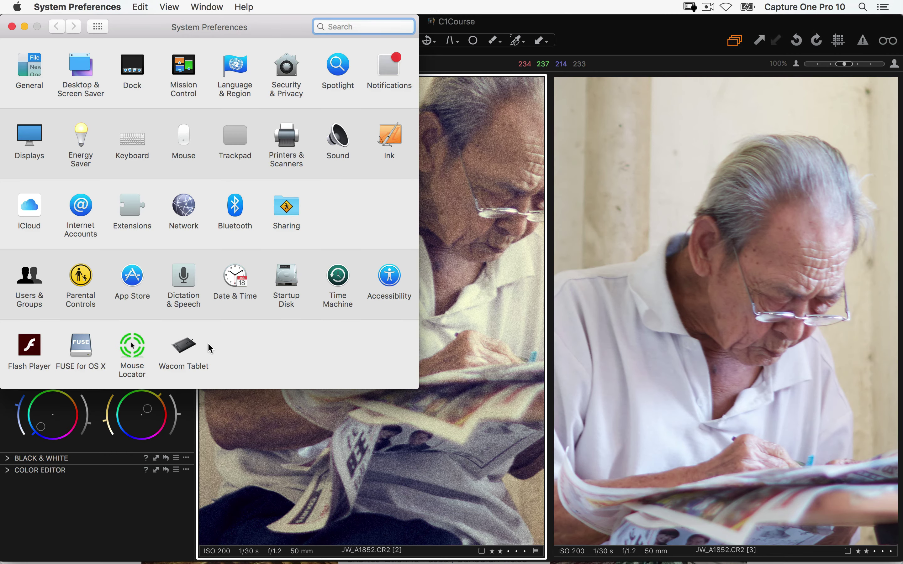
{"action": "left_click", "coordinate": [179, 349]}
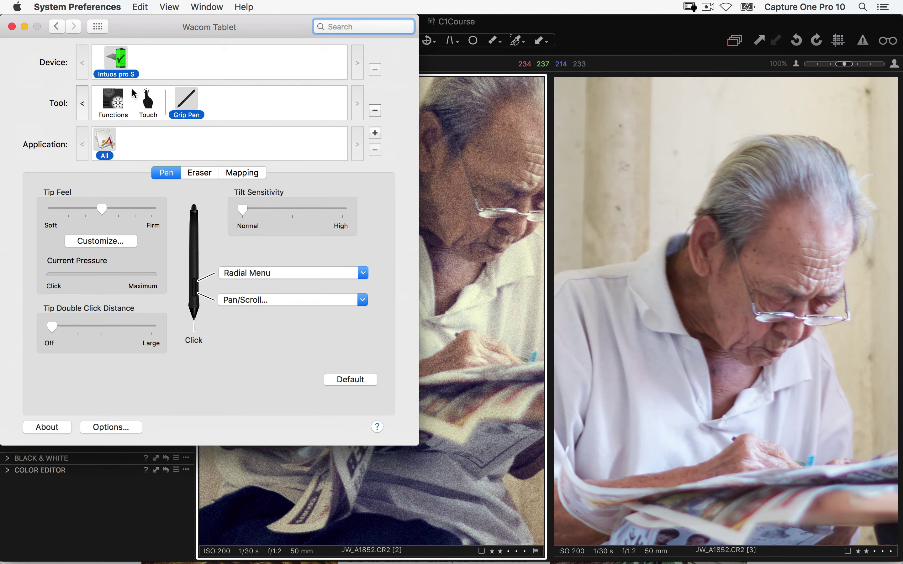
{"action": "left_click", "coordinate": [112, 100]}
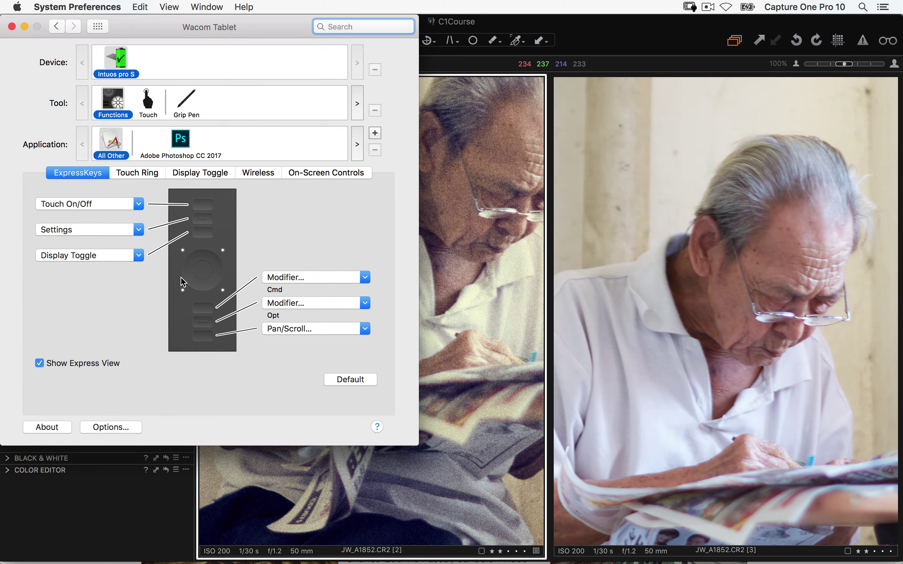
{"action": "left_click", "coordinate": [282, 482]}
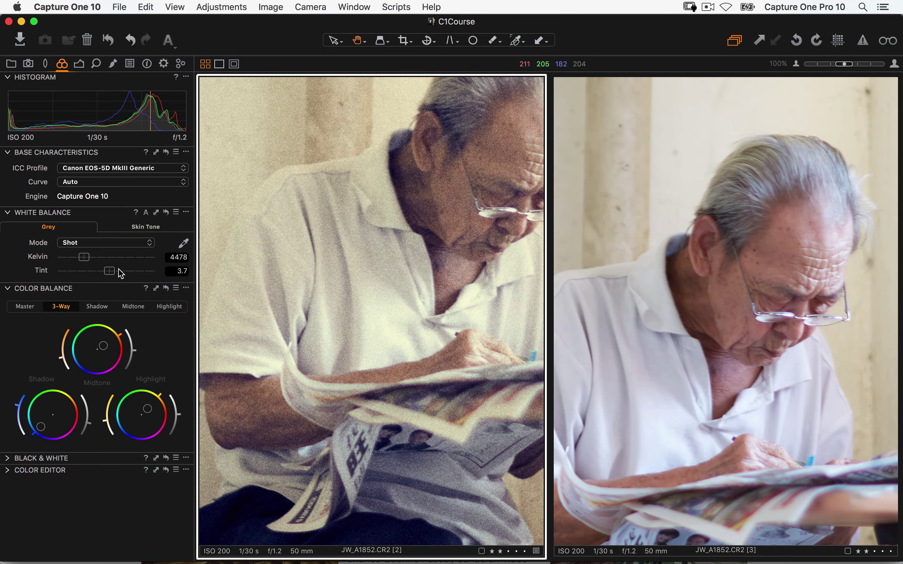
Detach the Color Balance tool, enlarge it over the photos, and dock it again beneath Black & White
{"action": "left_click_drag", "start_coordinate": [76, 291], "coordinate": [442, 218]}
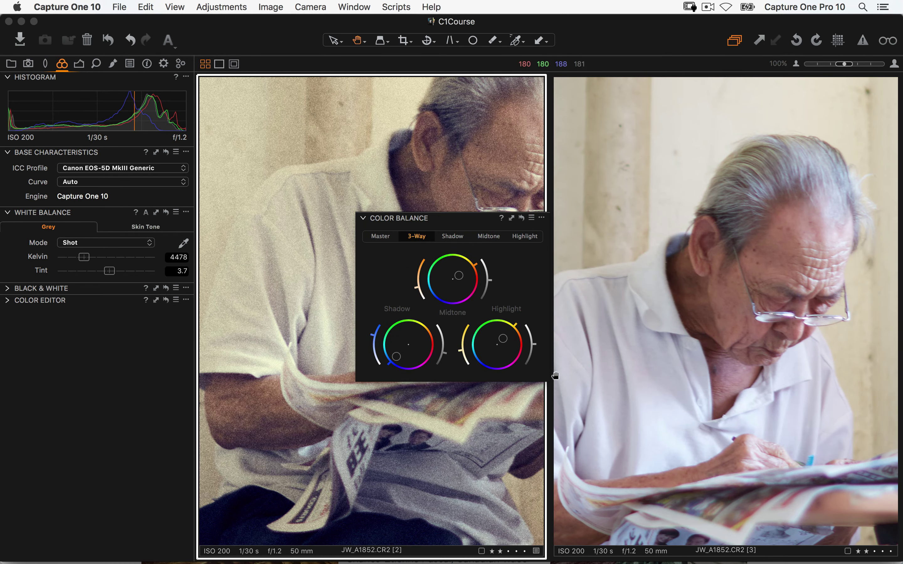
{"action": "left_click_drag", "start_coordinate": [555, 376], "coordinate": [716, 515]}
{"action": "left_click_drag", "start_coordinate": [509, 220], "coordinate": [131, 309]}
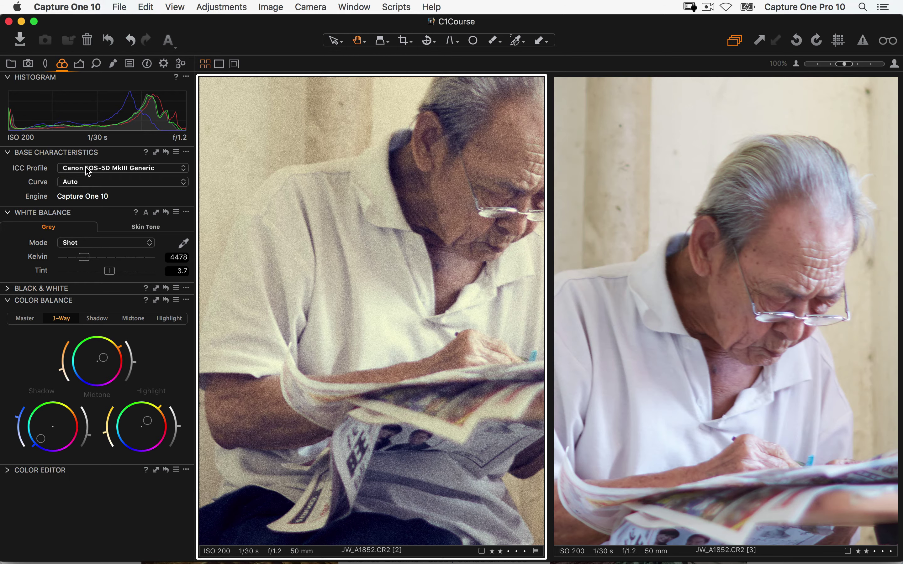
Switch to the Color Grade workspace and back to the Default workspace
{"action": "left_click", "coordinate": [354, 7]}
{"action": "mouse_move", "coordinate": [421, 77]}
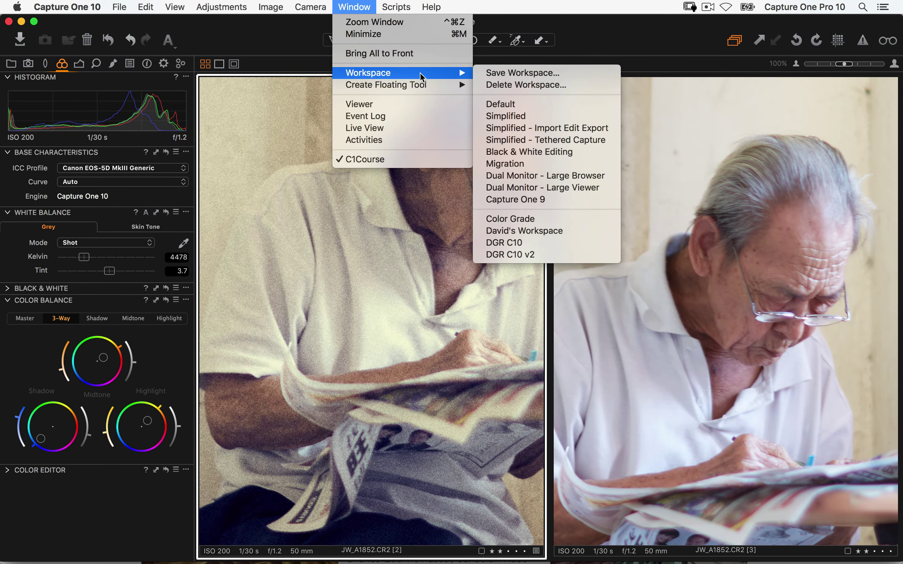
{"action": "left_click", "coordinate": [510, 219]}
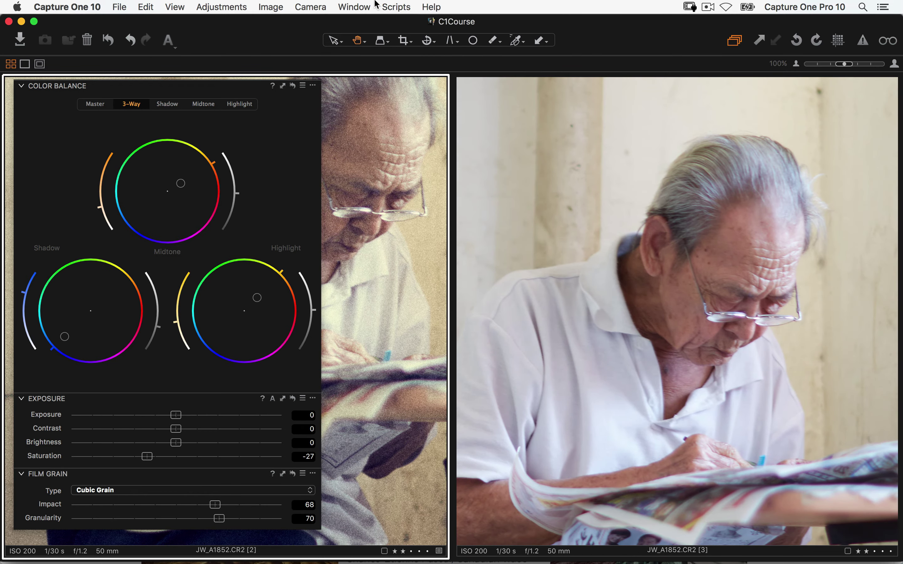
{"action": "left_click", "coordinate": [361, 6]}
{"action": "mouse_move", "coordinate": [404, 74]}
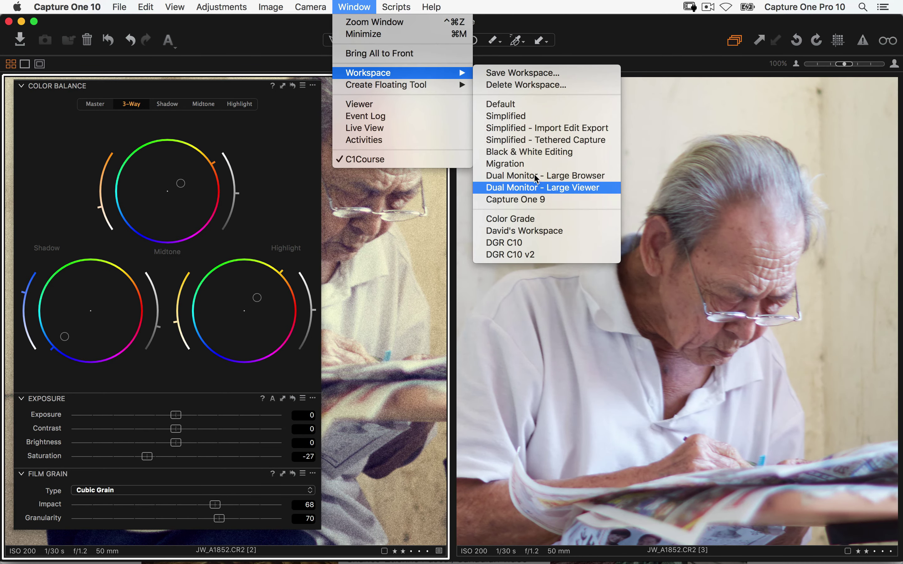
{"action": "left_click", "coordinate": [526, 104]}
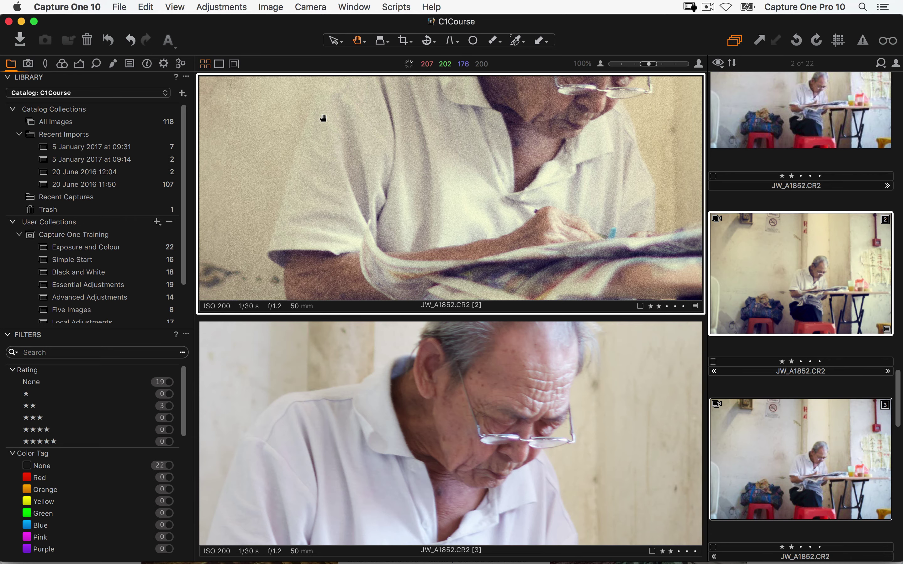
Display the color tools and alternate between the graded and unedited variants to compare their color balance settings
{"action": "left_click", "coordinate": [62, 64]}
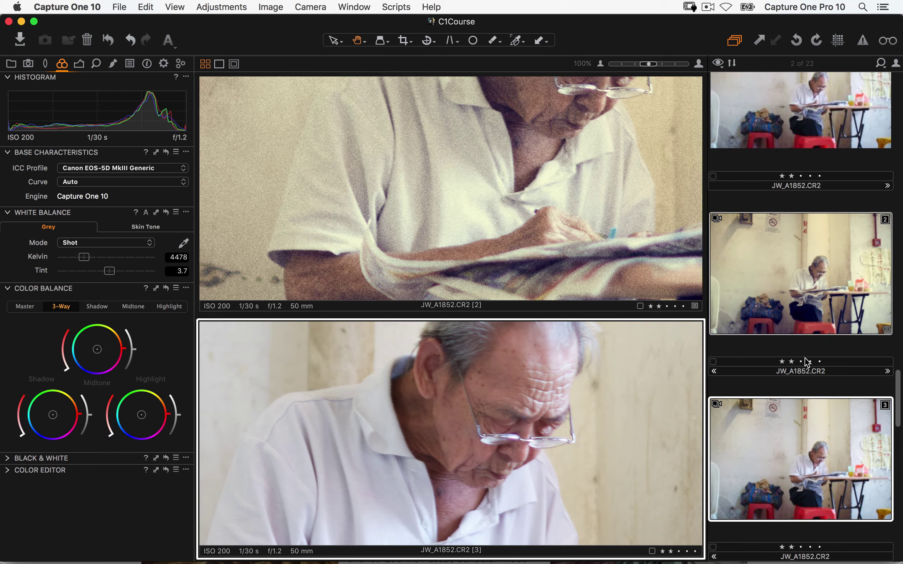
{"action": "left_click", "coordinate": [271, 7]}
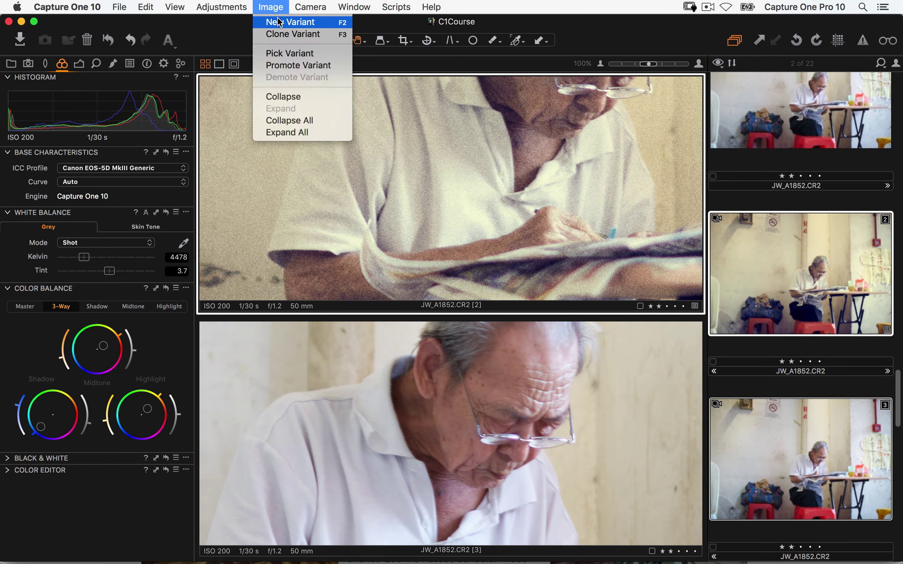
{"action": "left_click", "coordinate": [280, 5]}
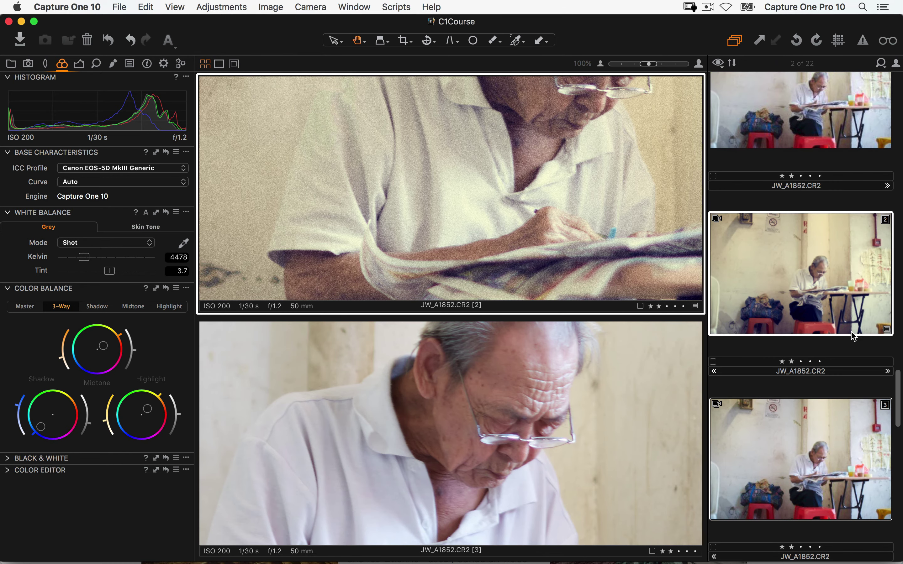
{"action": "left_click", "coordinate": [799, 464]}
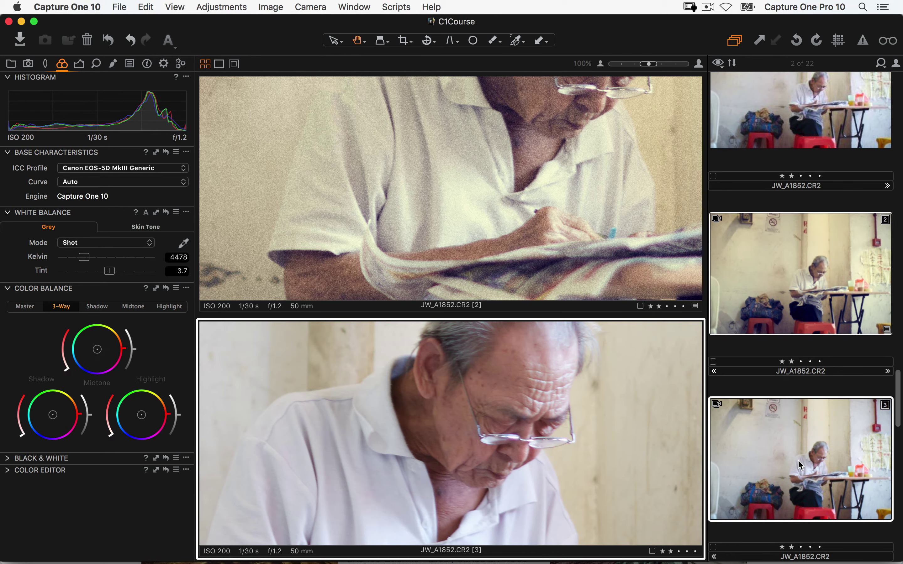
{"action": "key", "text": "Up"}
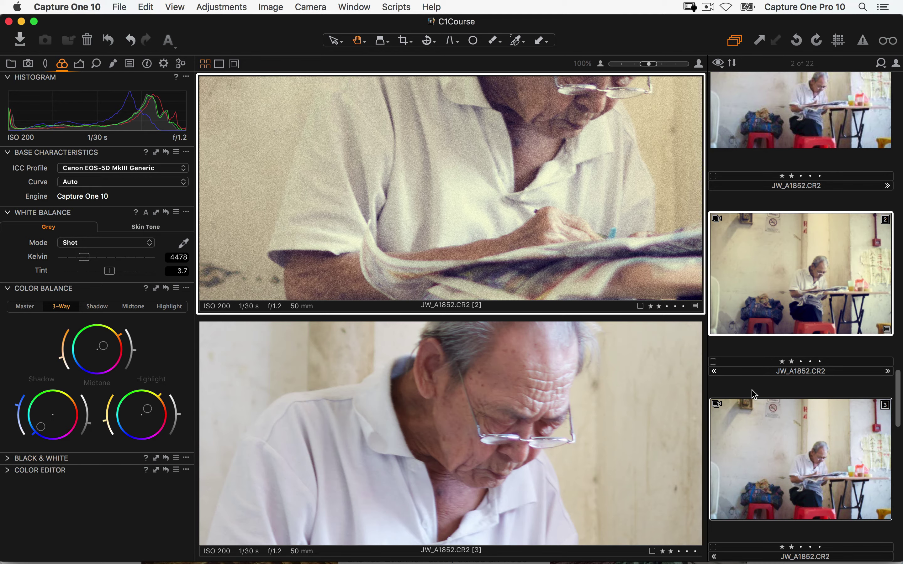
Open the sky photo _DSC4964.ARW from the full thumbnail browser and compare its two variants at 100% zoom
{"action": "key", "text": "alt+super+v"}
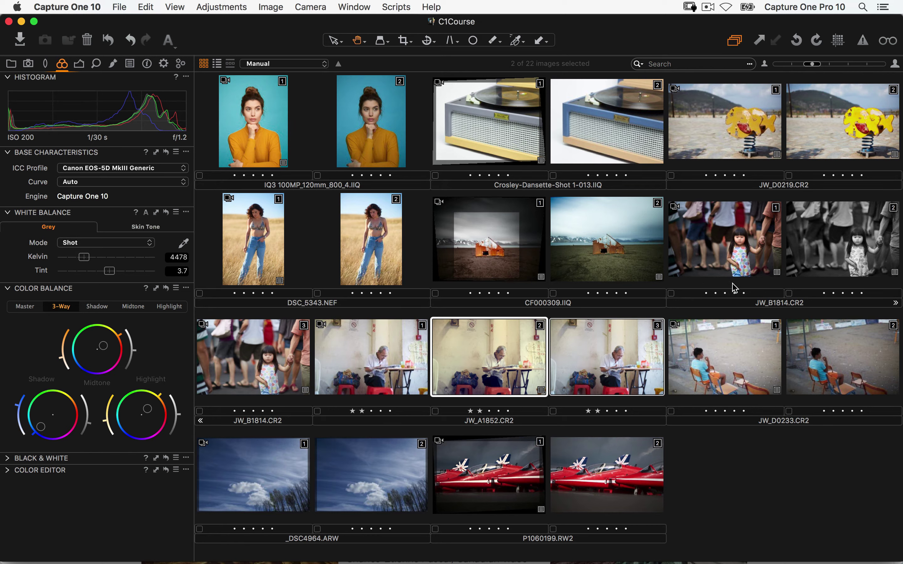
{"action": "double_click", "coordinate": [292, 540]}
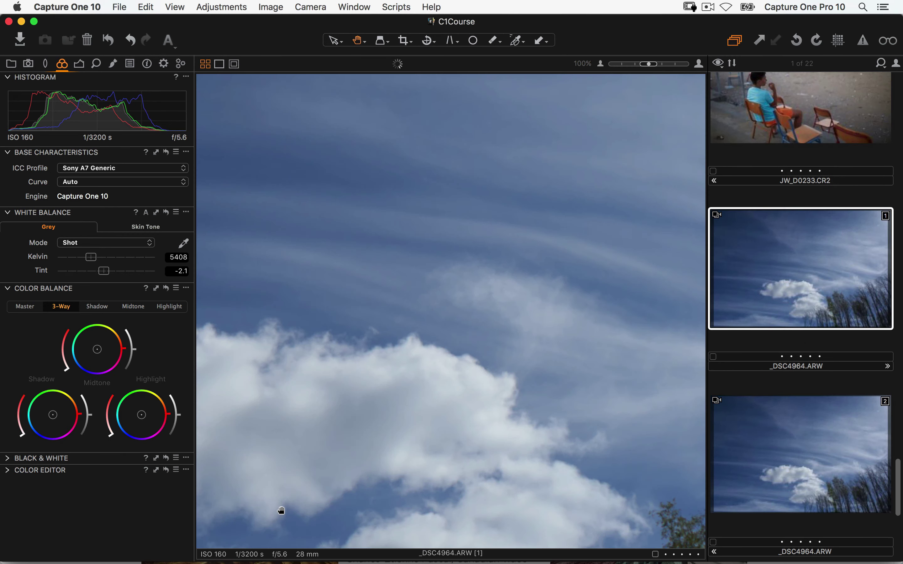
{"action": "left_click", "coordinate": [828, 441]}
{"action": "left_click", "coordinate": [837, 310]}
{"action": "left_click", "coordinate": [806, 423]}
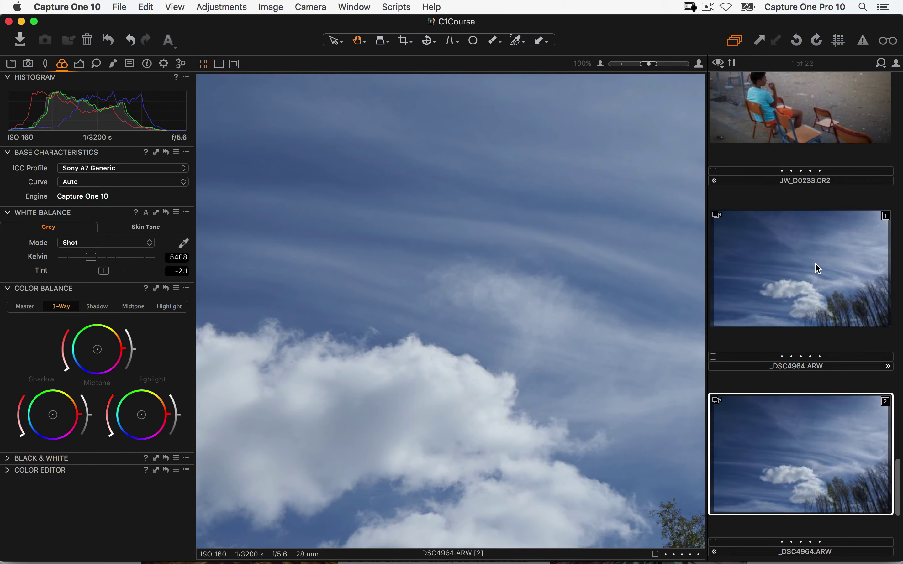
{"action": "left_click", "coordinate": [816, 268]}
{"action": "left_click", "coordinate": [790, 429]}
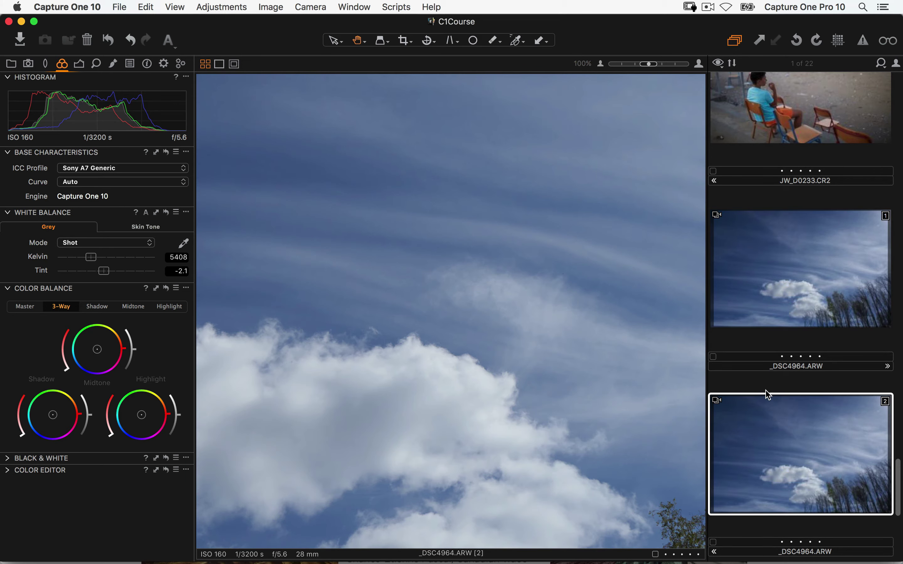
Fit the whole sky photo in the viewer and select its first variant
{"action": "left_click", "coordinate": [607, 268]}
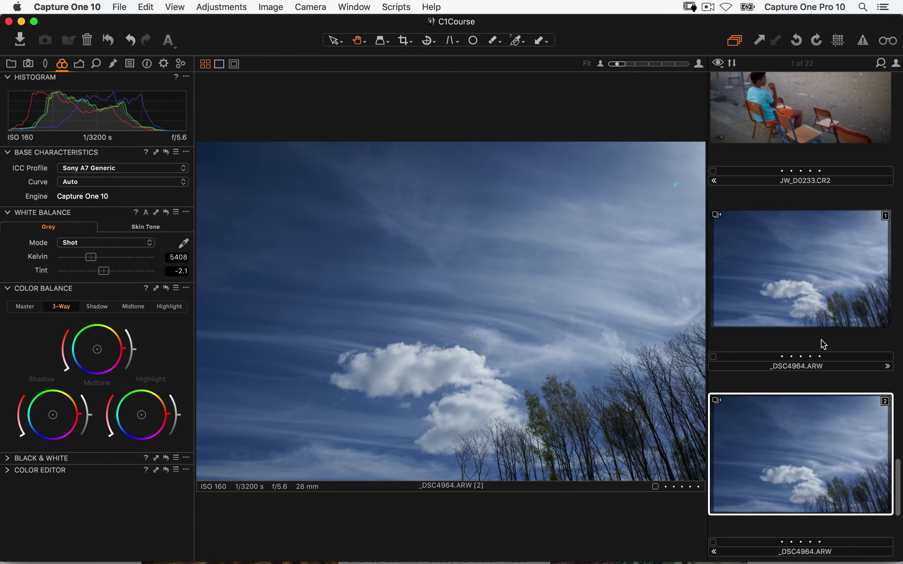
{"action": "left_click", "coordinate": [777, 302]}
{"action": "left_click", "coordinate": [752, 438]}
{"action": "left_click", "coordinate": [785, 325]}
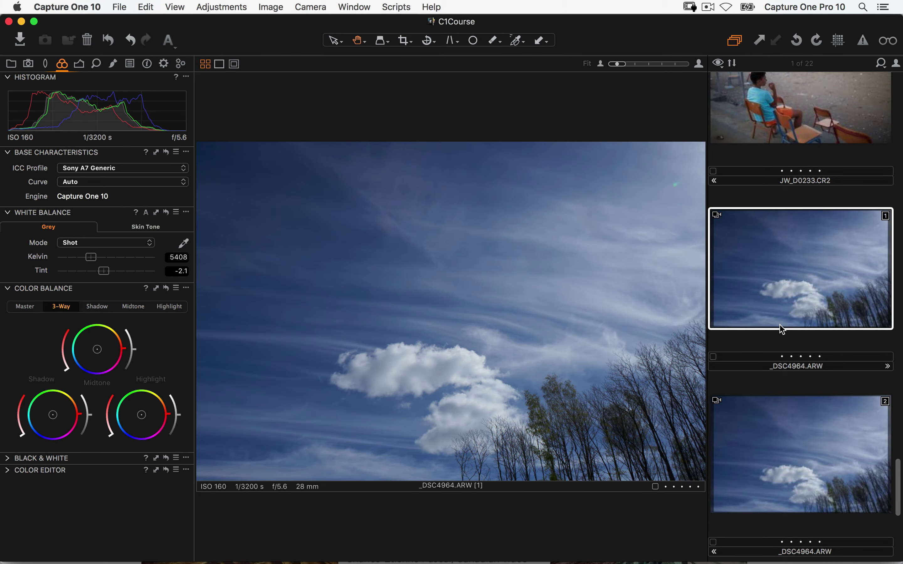
Show both variants of the sky photo side by side with the browser hidden and display the exposure tools
{"action": "left_click", "coordinate": [773, 460], "text": "super"}
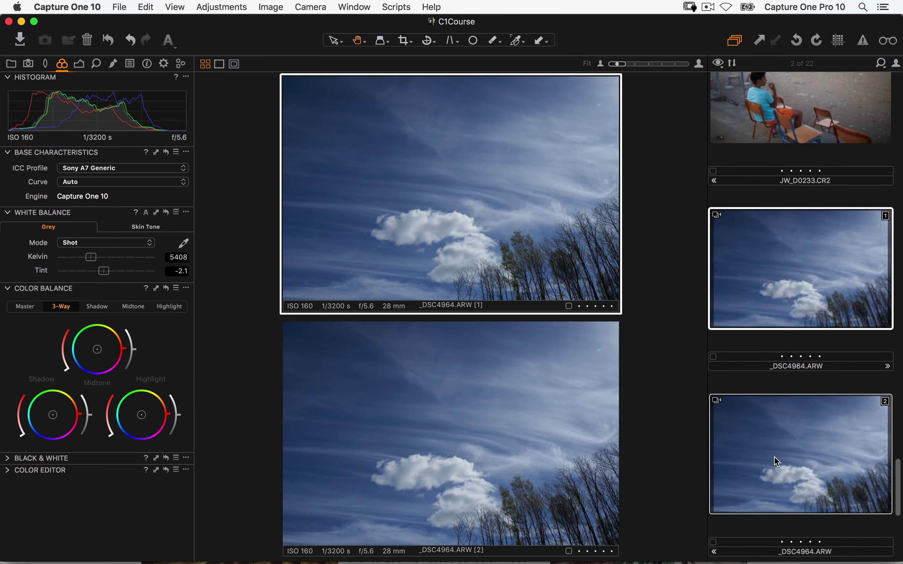
{"action": "key", "text": "super+b"}
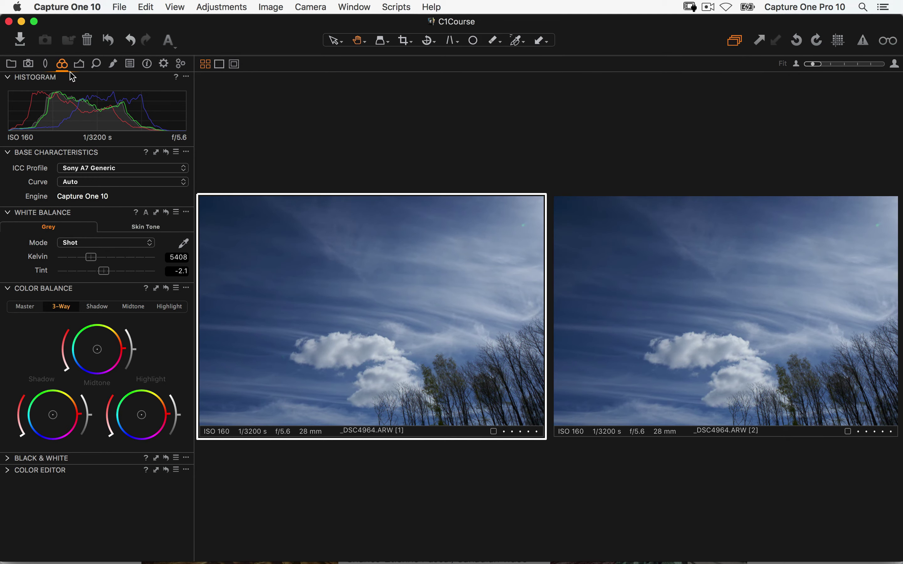
{"action": "left_click_drag", "start_coordinate": [79, 73], "coordinate": [80, 68]}
{"action": "left_click", "coordinate": [79, 63]}
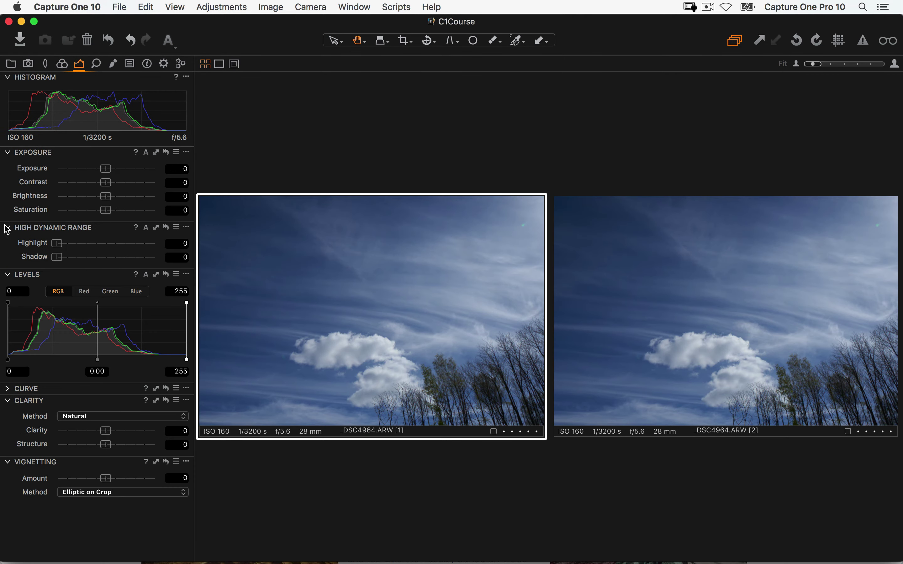
Collapse the Exposure, High Dynamic Range and Levels tools and expand the Curve tool
{"action": "left_click", "coordinate": [8, 152]}
{"action": "left_click", "coordinate": [10, 165]}
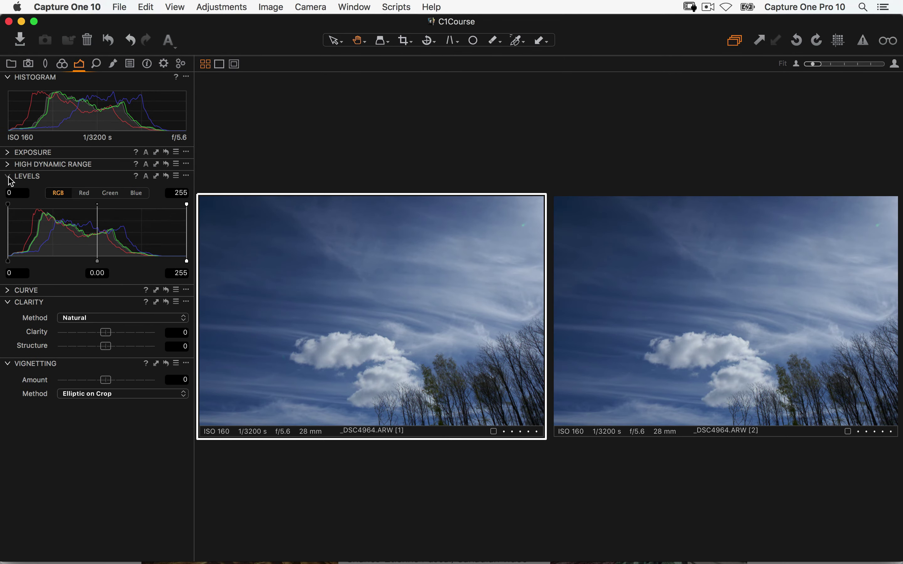
{"action": "left_click", "coordinate": [9, 176]}
{"action": "left_click", "coordinate": [9, 188]}
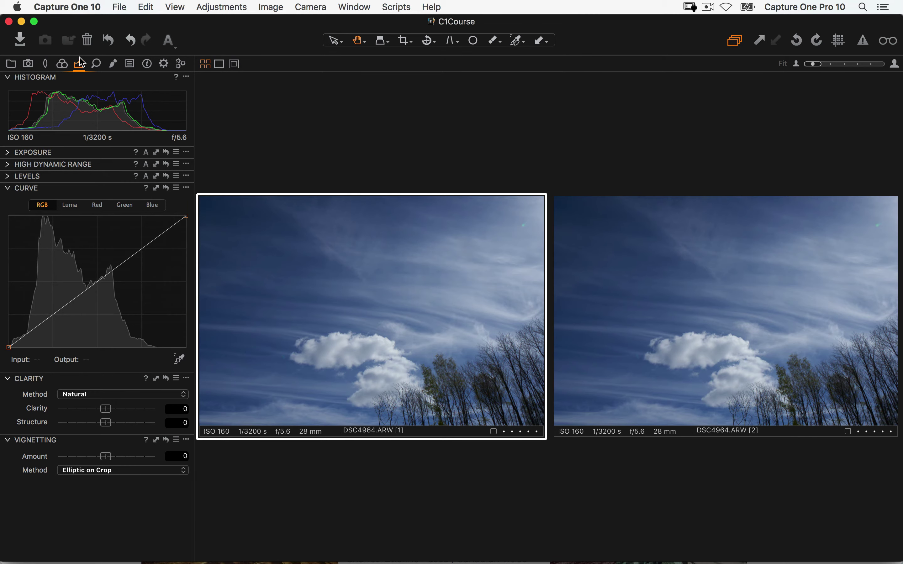
Add a second Curve tool directly below a small-size first one and set the second to the Luma channel
{"action": "right_click", "coordinate": [82, 69]}
{"action": "mouse_move", "coordinate": [110, 70]}
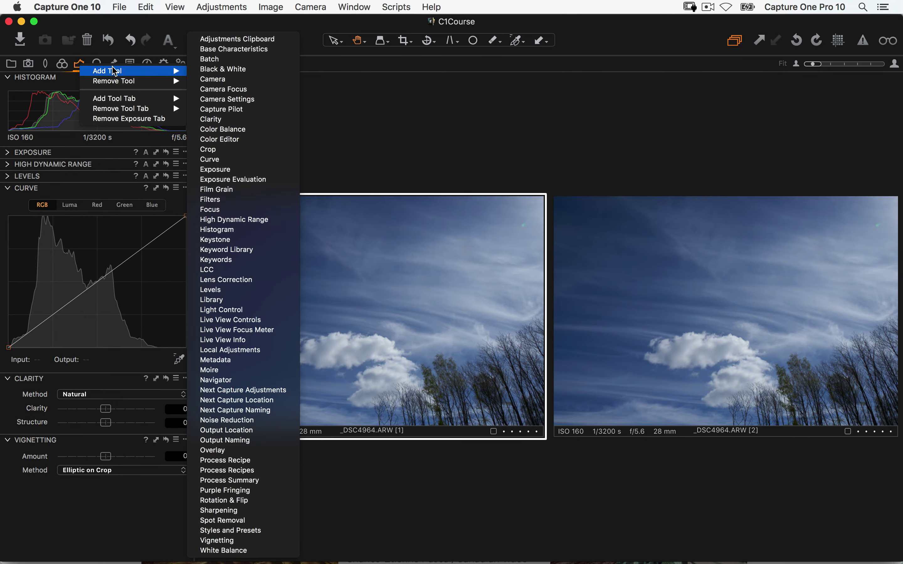
{"action": "left_click", "coordinate": [228, 160]}
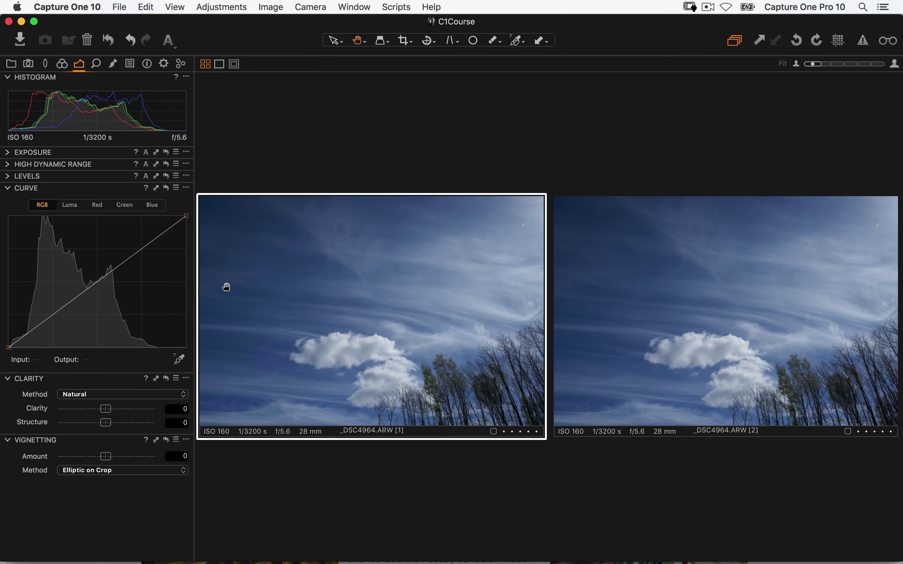
{"action": "left_click", "coordinate": [186, 190]}
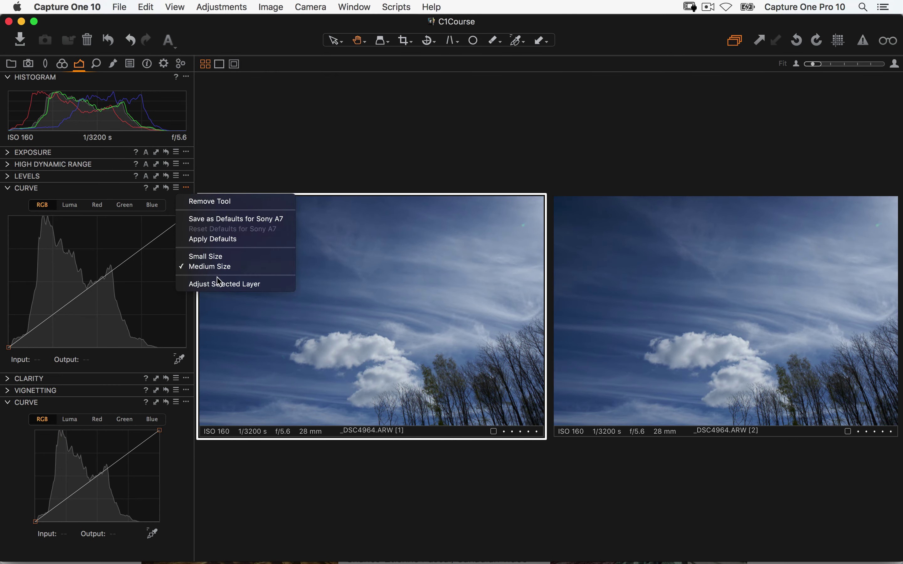
{"action": "left_click", "coordinate": [205, 259]}
{"action": "left_click_drag", "start_coordinate": [69, 364], "coordinate": [75, 325]}
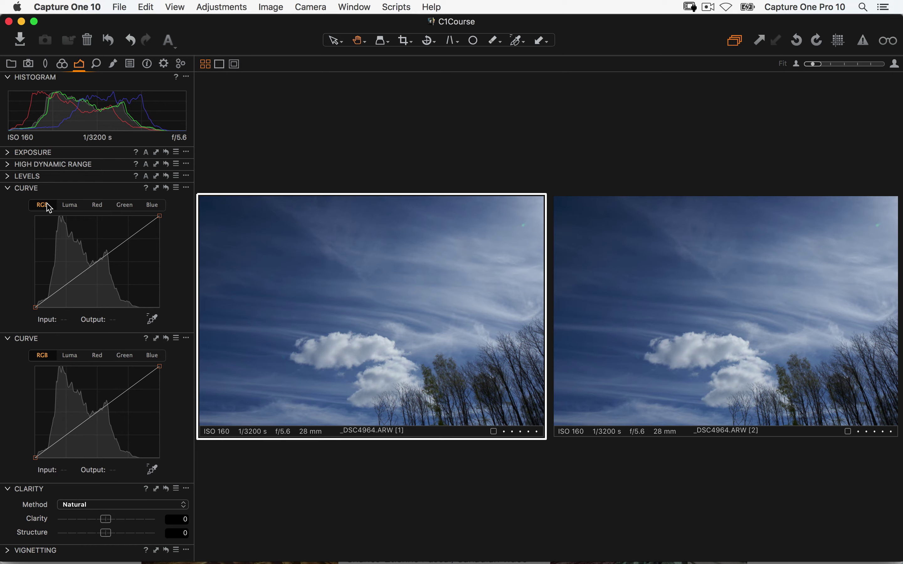
{"action": "left_click", "coordinate": [70, 358]}
Shape an RGB S-curve on the first sky variant, with darkened shadows and a highlight point at about input 203, output 216
{"action": "left_click_drag", "start_coordinate": [66, 284], "coordinate": [57, 295]}
{"action": "left_click_drag", "start_coordinate": [134, 236], "coordinate": [133, 229]}
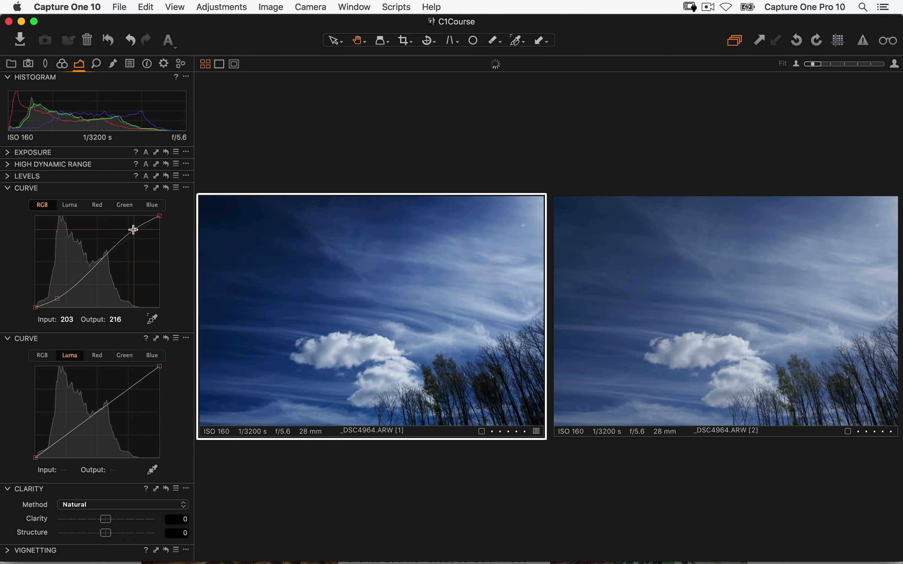
{"action": "left_click_drag", "start_coordinate": [57, 299], "coordinate": [64, 294]}
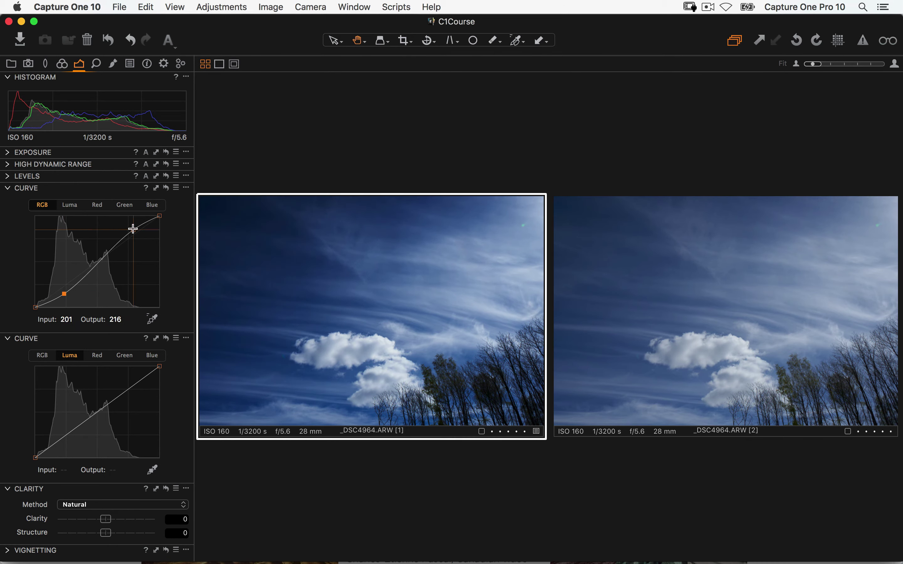
{"action": "left_click_drag", "start_coordinate": [133, 229], "coordinate": [134, 230]}
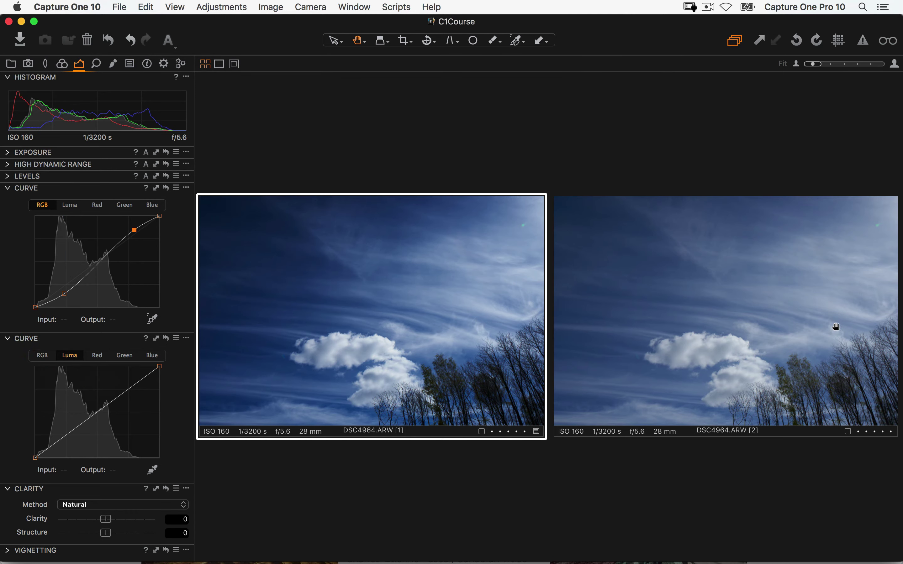
Apply a similar S-curve to the second sky variant on the Luma channel, lowering the shadows and lifting the highlights
{"action": "left_click", "coordinate": [687, 398]}
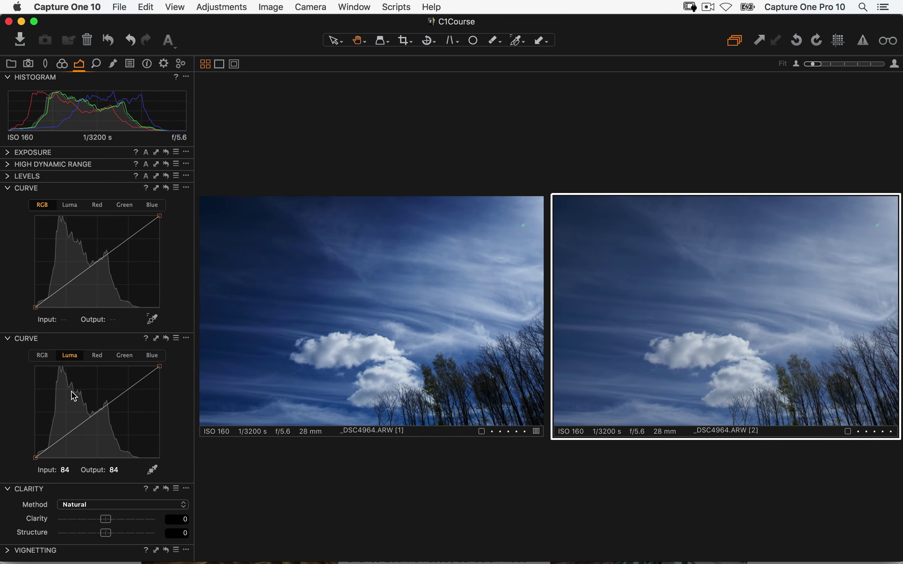
{"action": "left_click_drag", "start_coordinate": [61, 439], "coordinate": [65, 447]}
{"action": "left_click_drag", "start_coordinate": [149, 375], "coordinate": [142, 376]}
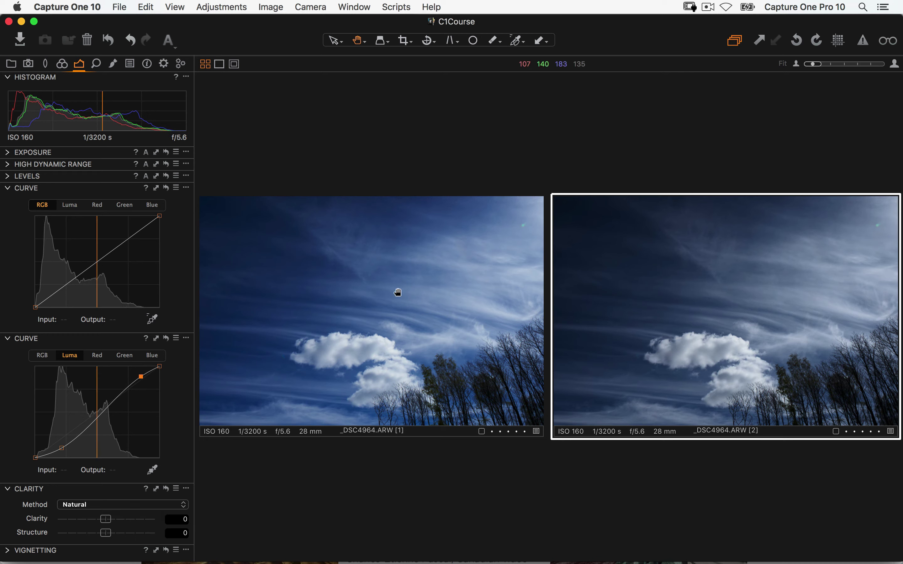
Compare the curves of the two variants and readjust the shadow and highlight points of the second variant's Luma S-curve
{"action": "left_click", "coordinate": [382, 289]}
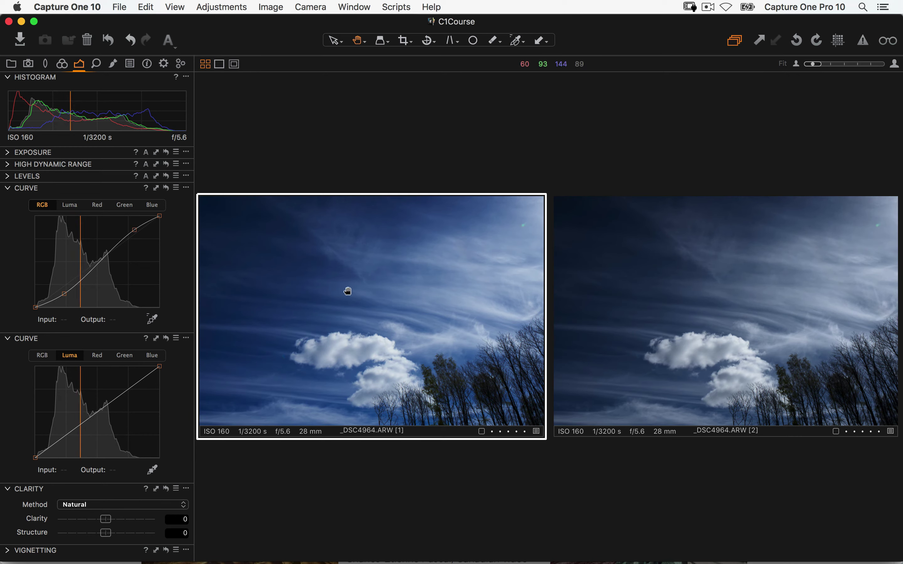
{"action": "left_click", "coordinate": [630, 293]}
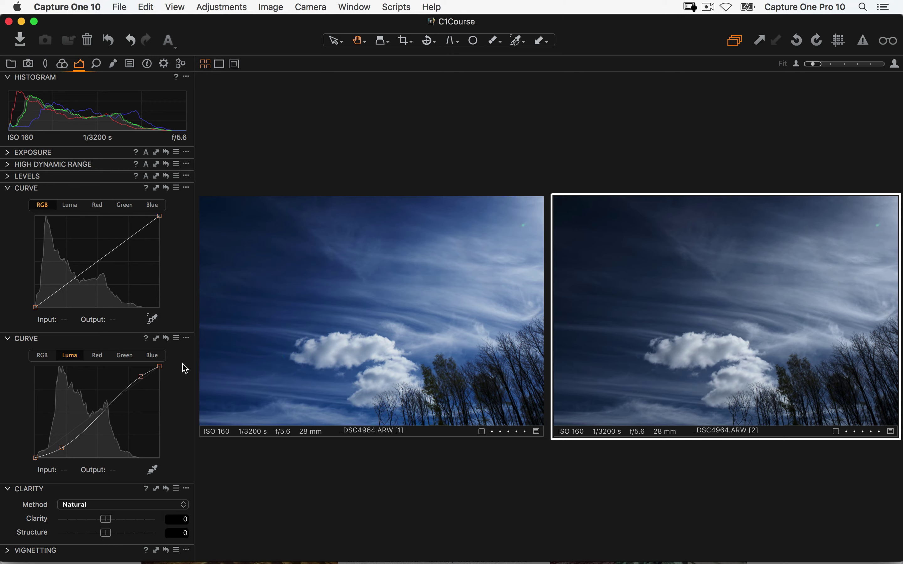
{"action": "left_click_drag", "start_coordinate": [56, 447], "coordinate": [55, 439]}
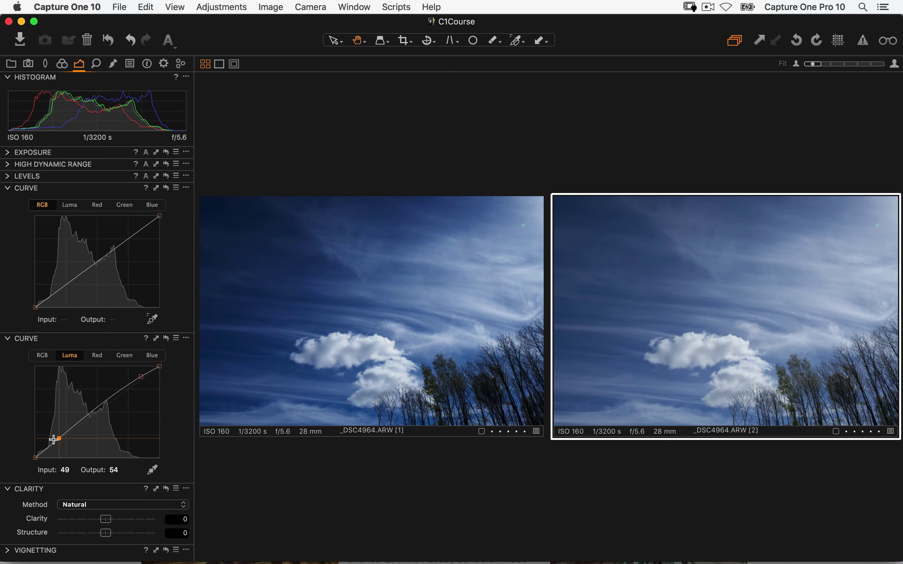
{"action": "left_click_drag", "start_coordinate": [141, 377], "coordinate": [139, 376]}
{"action": "left_click_drag", "start_coordinate": [60, 438], "coordinate": [69, 444]}
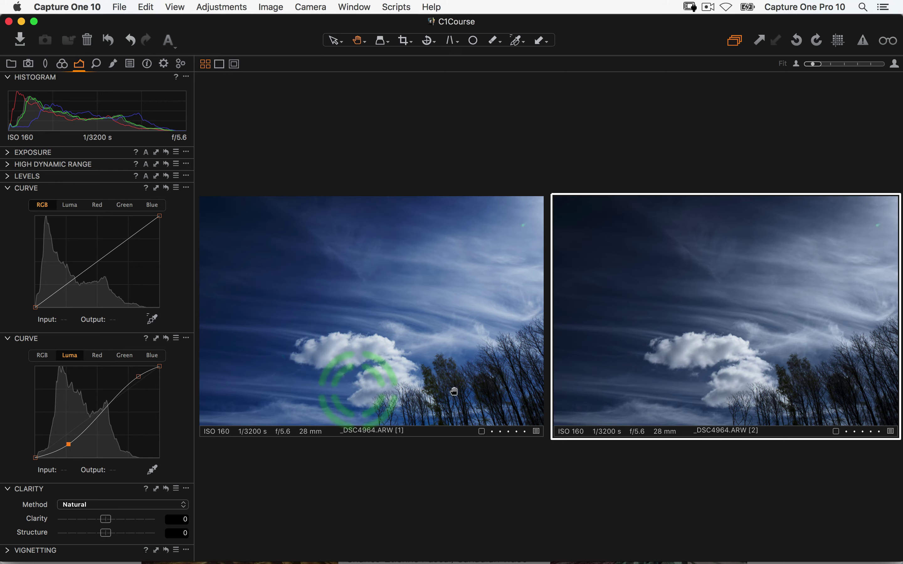
Expand the Exposure tool and create a new unedited variant of each of the two selected sky images
{"action": "left_click", "coordinate": [16, 153]}
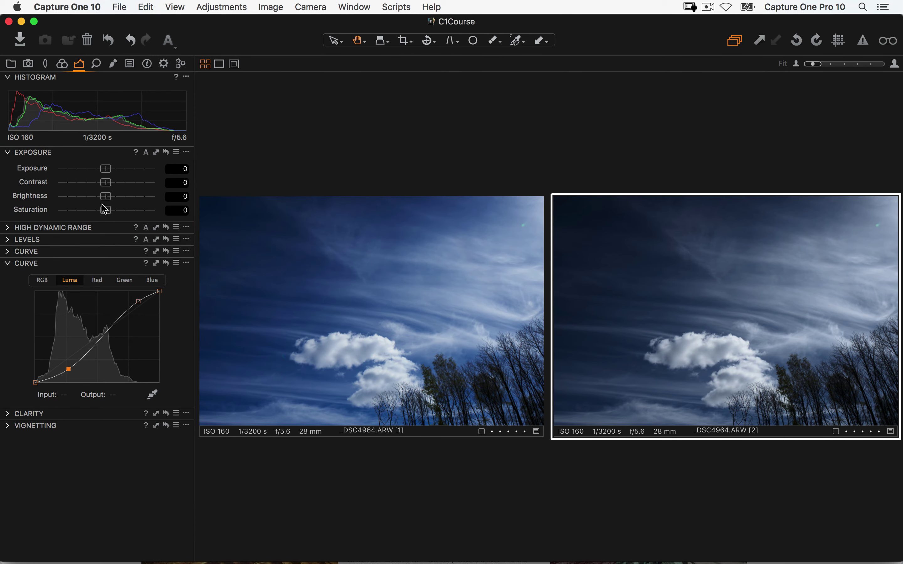
{"action": "key", "text": "super+b"}
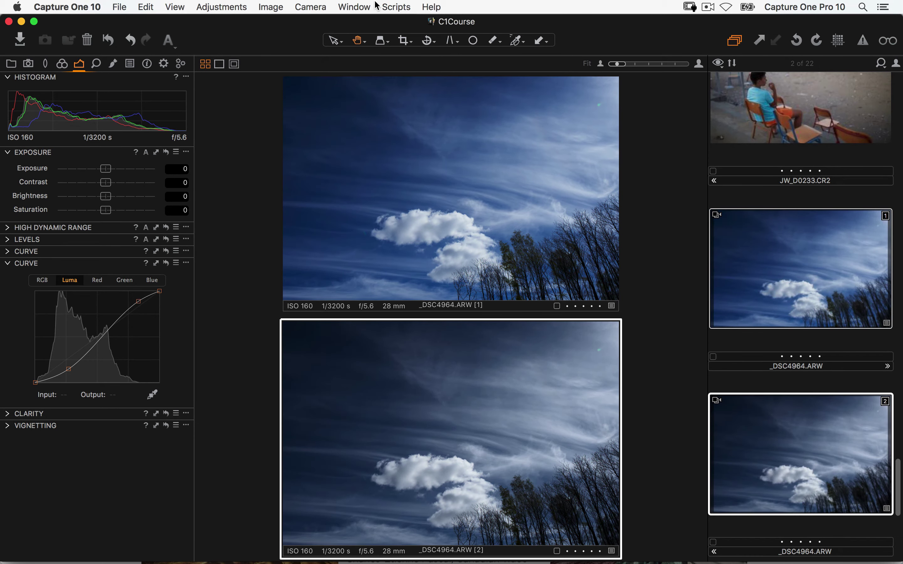
{"action": "left_click", "coordinate": [269, 5]}
{"action": "left_click", "coordinate": [290, 22]}
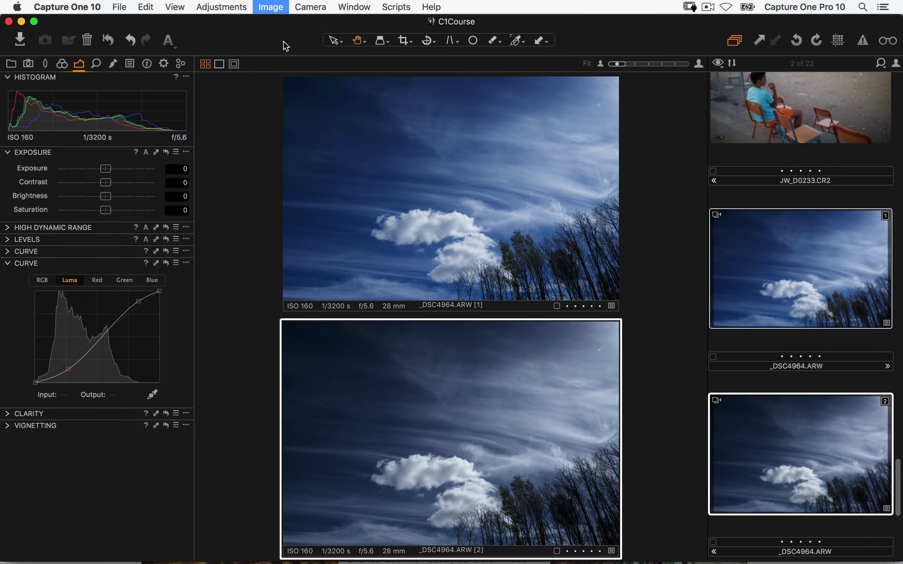
Select sky variants 1, 2 and 3 in the browser and view them together with the browser hidden
{"action": "scroll", "coordinate": [788, 328], "scroll_direction": "down", "scroll_amount": 3}
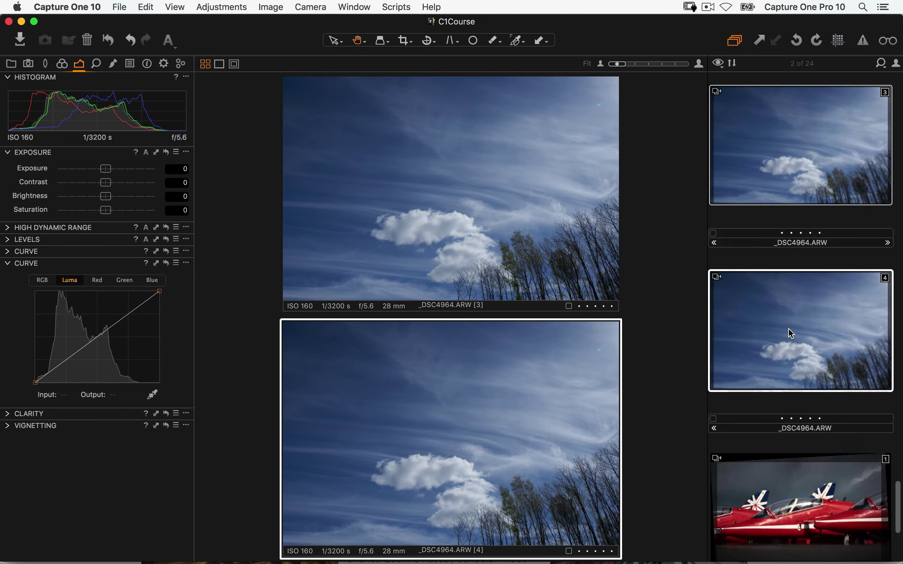
{"action": "scroll", "coordinate": [783, 373], "scroll_direction": "up", "scroll_amount": 6}
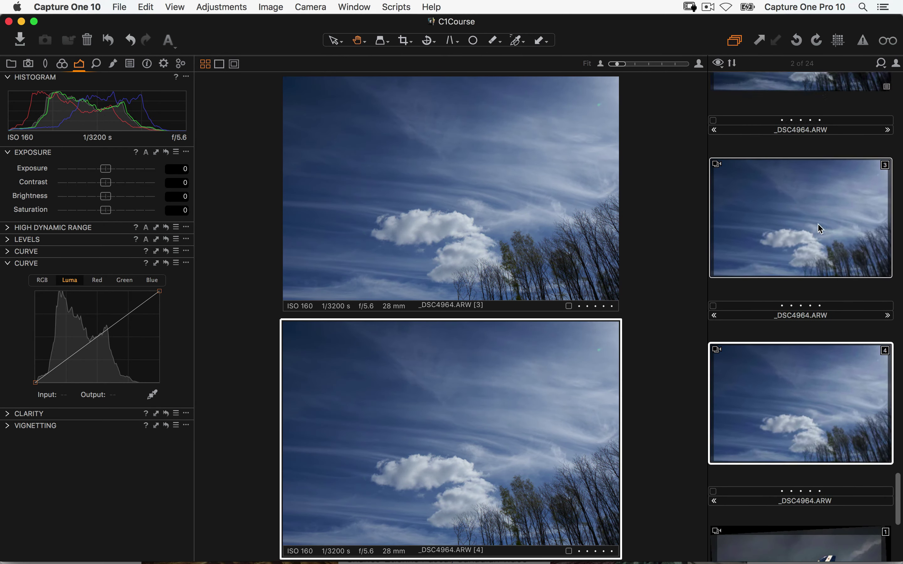
{"action": "scroll", "coordinate": [817, 223], "scroll_direction": "up", "scroll_amount": 5}
{"action": "left_click", "coordinate": [789, 246]}
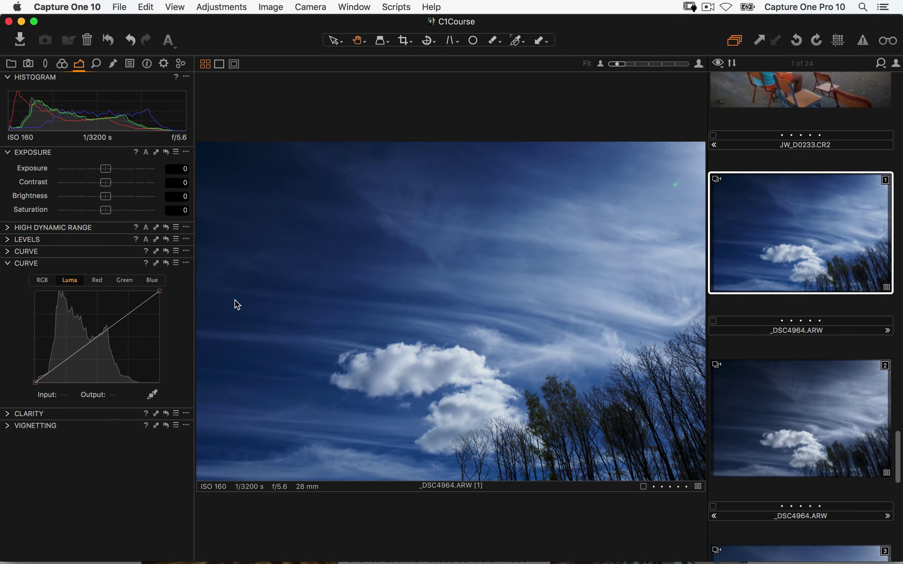
{"action": "left_click", "coordinate": [776, 415], "text": "super"}
{"action": "scroll", "coordinate": [821, 336], "scroll_direction": "down", "scroll_amount": 5}
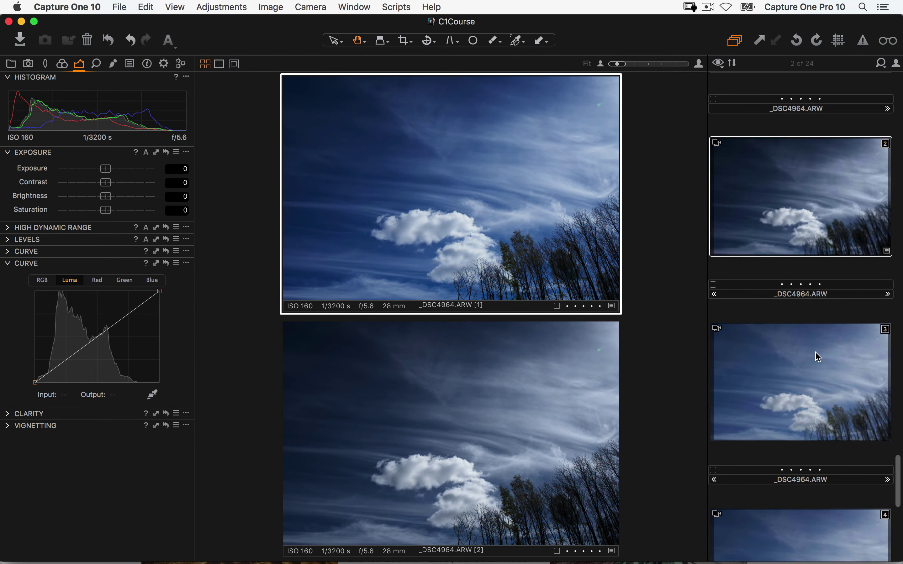
{"action": "left_click", "coordinate": [805, 392], "text": "super"}
{"action": "key", "text": "super+b"}
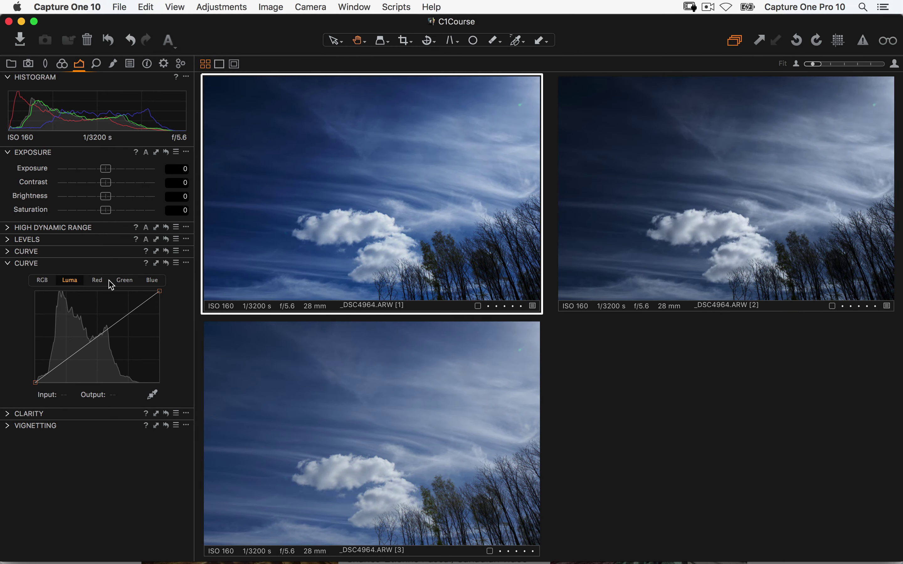
Expand the first Curve tool to review the two curves and set the third variant's Contrast to 20
{"action": "left_click", "coordinate": [9, 251]}
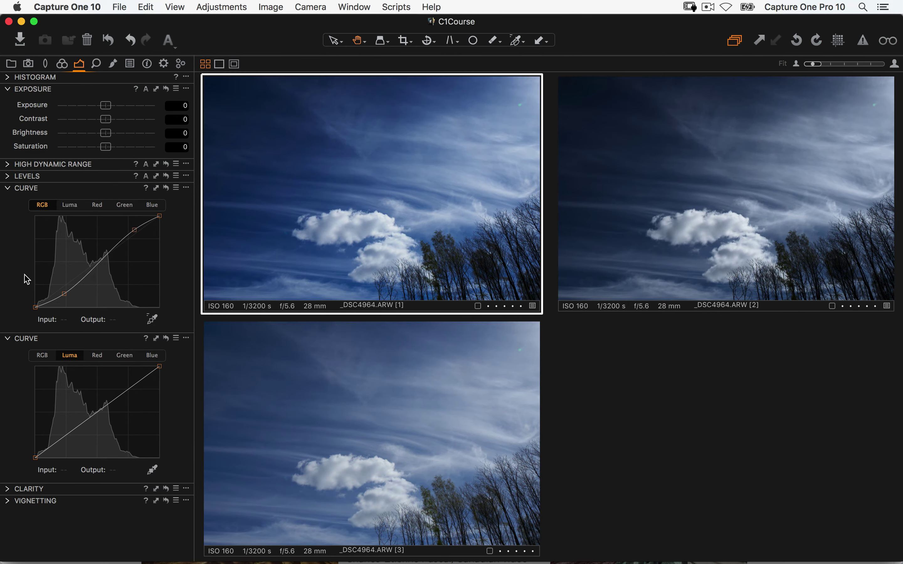
{"action": "left_click", "coordinate": [693, 199]}
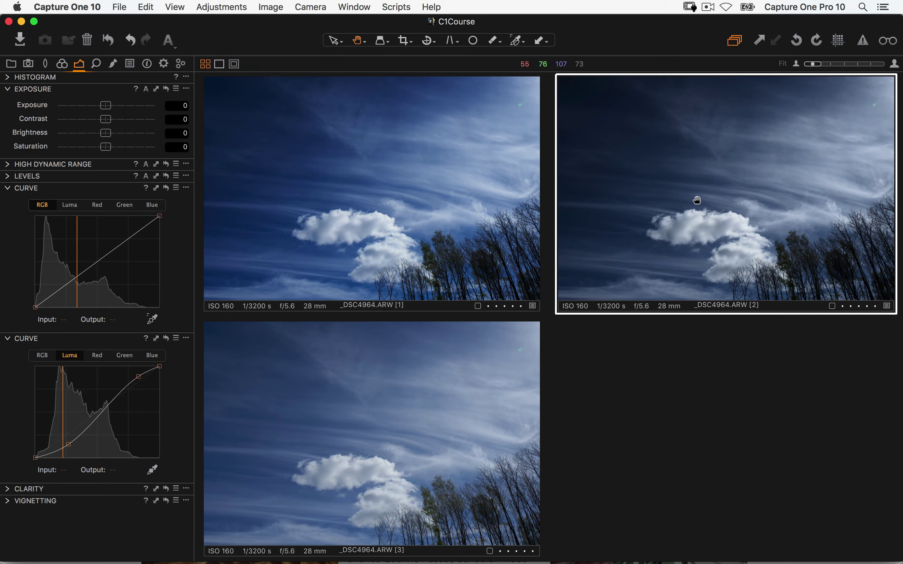
{"action": "left_click", "coordinate": [347, 397]}
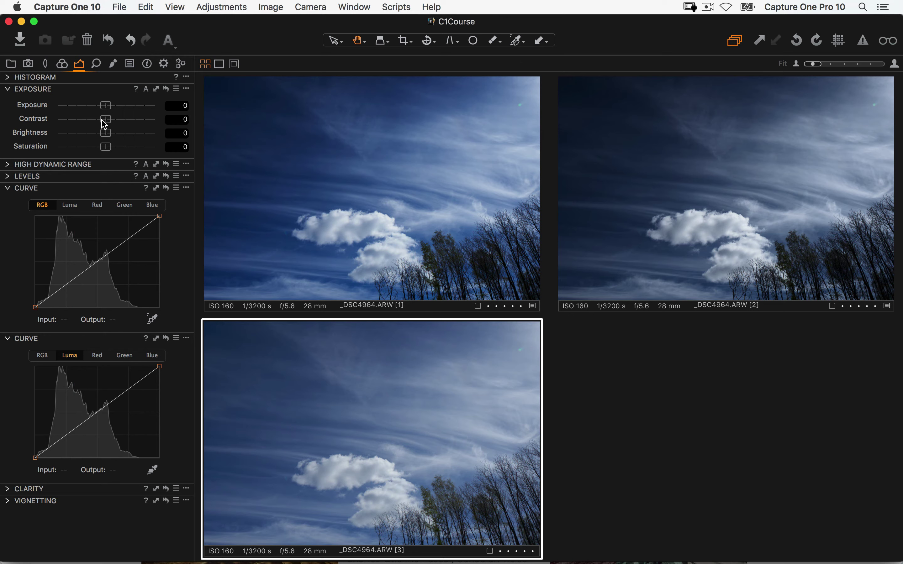
{"action": "left_click_drag", "start_coordinate": [104, 125], "coordinate": [129, 123]}
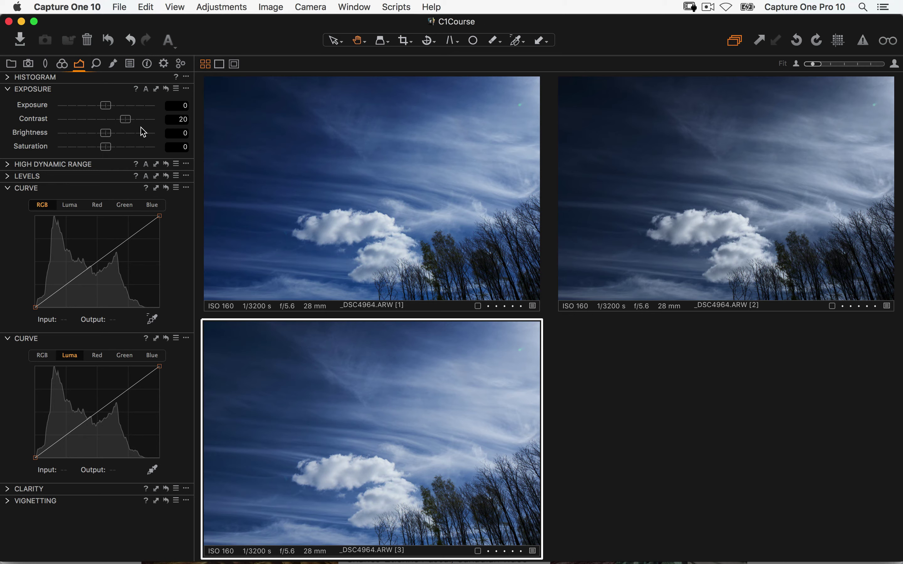
Compare the three variants and raise the second variant's Saturation slightly, undoing and redoing the change to judge it
{"action": "left_click", "coordinate": [363, 202]}
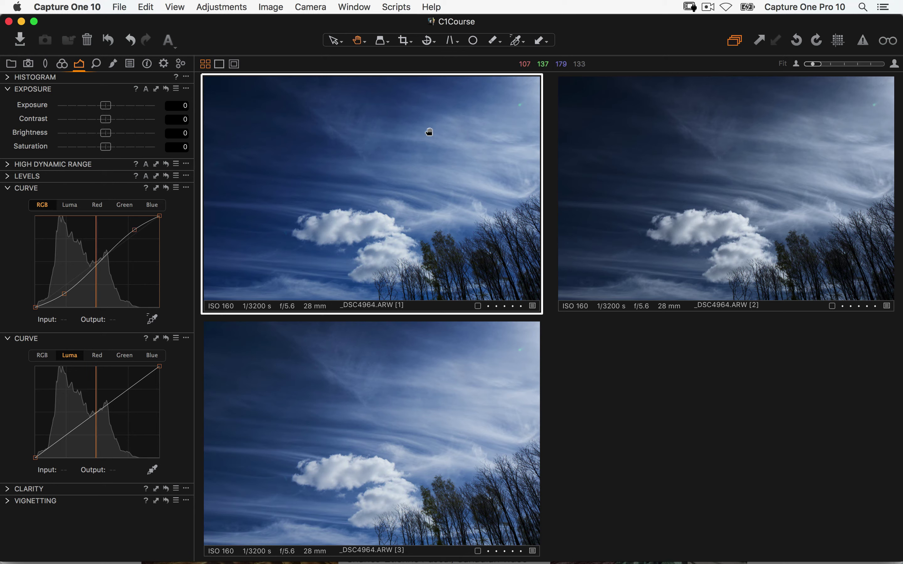
{"action": "left_click", "coordinate": [345, 413]}
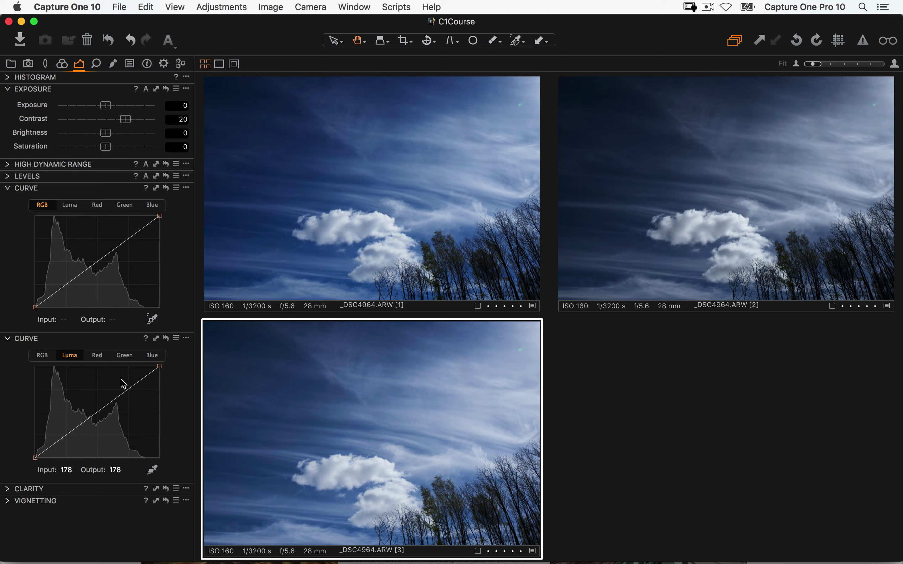
{"action": "left_click", "coordinate": [698, 180]}
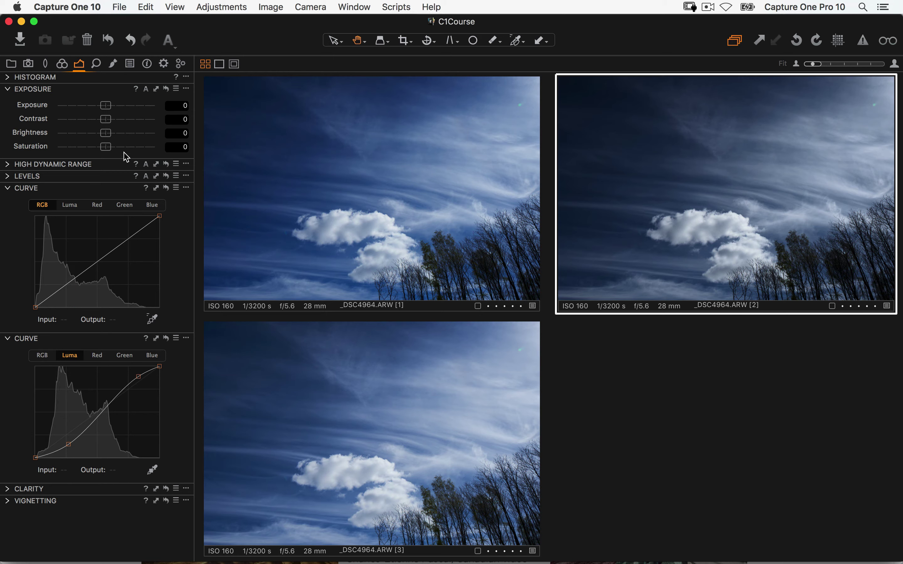
{"action": "mouse_move", "coordinate": [111, 147]}
{"action": "left_mouse_down"}
{"action": "mouse_move", "coordinate": [169, 147]}
{"action": "mouse_move", "coordinate": [6, 141]}
{"action": "mouse_move", "coordinate": [123, 136]}
{"action": "mouse_move", "coordinate": [117, 146]}
{"action": "left_mouse_up"}
{"action": "key", "text": "super+z"}
{"action": "key", "text": "super+shift+z"}
Display the detail tools and expand the Film Grain tool for the second variant
{"action": "left_click", "coordinate": [96, 65]}
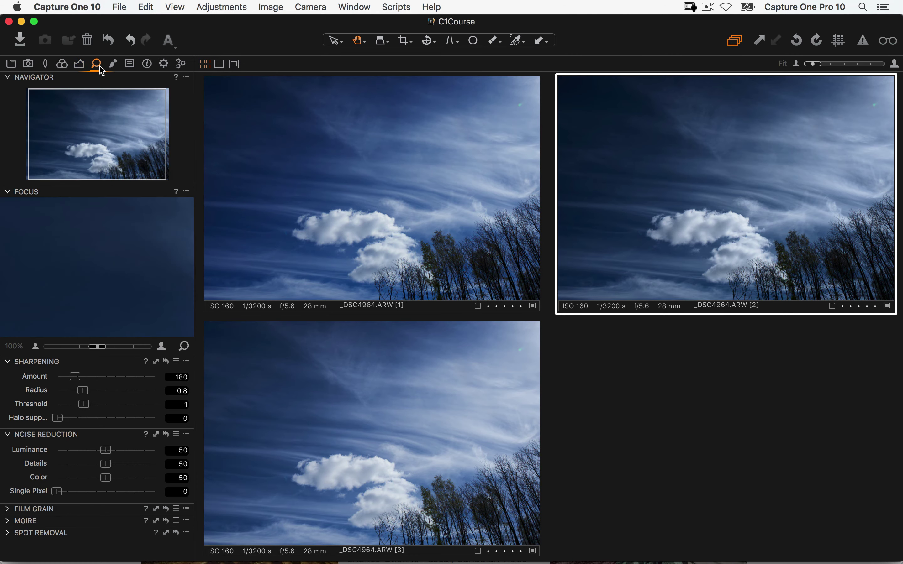
{"action": "left_click", "coordinate": [8, 511]}
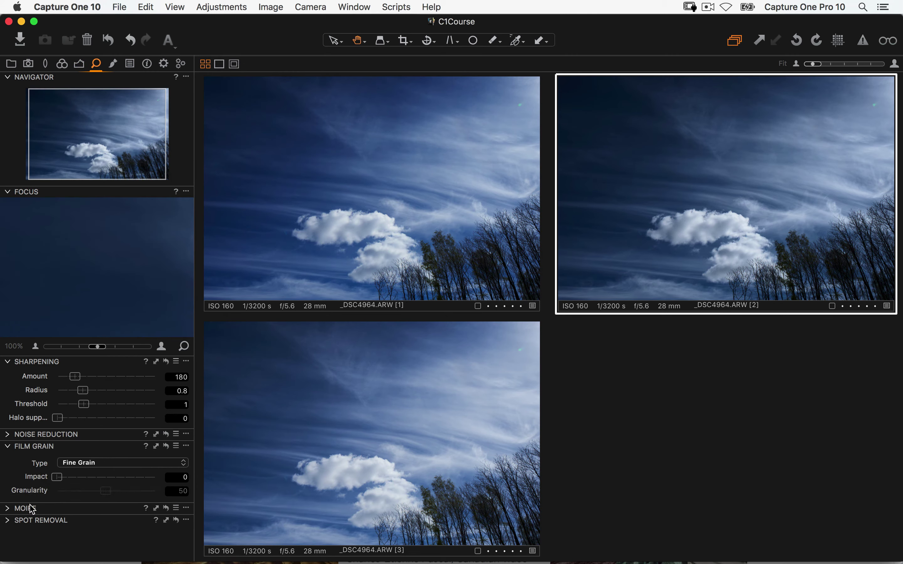
Review the available Film Grain types while keeping Fine Grain, and return to the image browser
{"action": "left_click", "coordinate": [98, 466]}
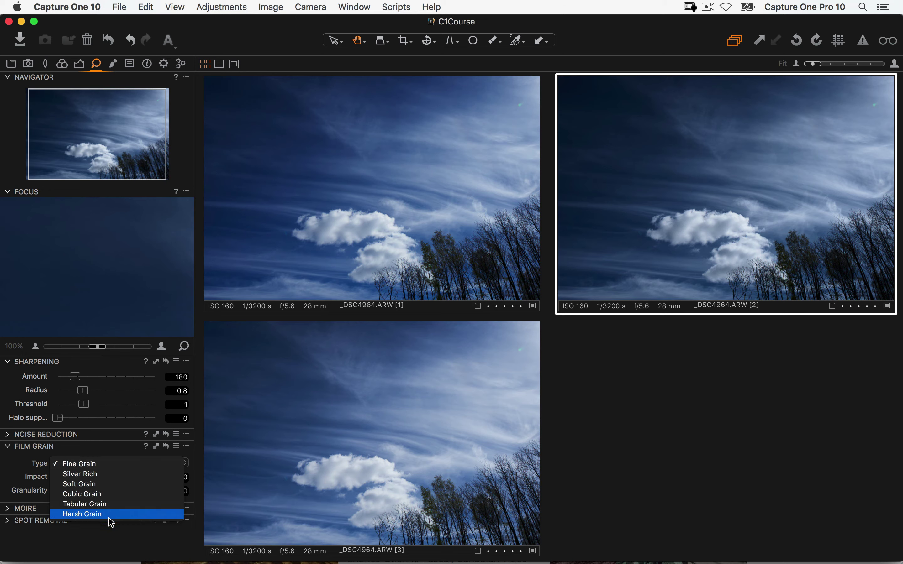
{"action": "left_click", "coordinate": [116, 448]}
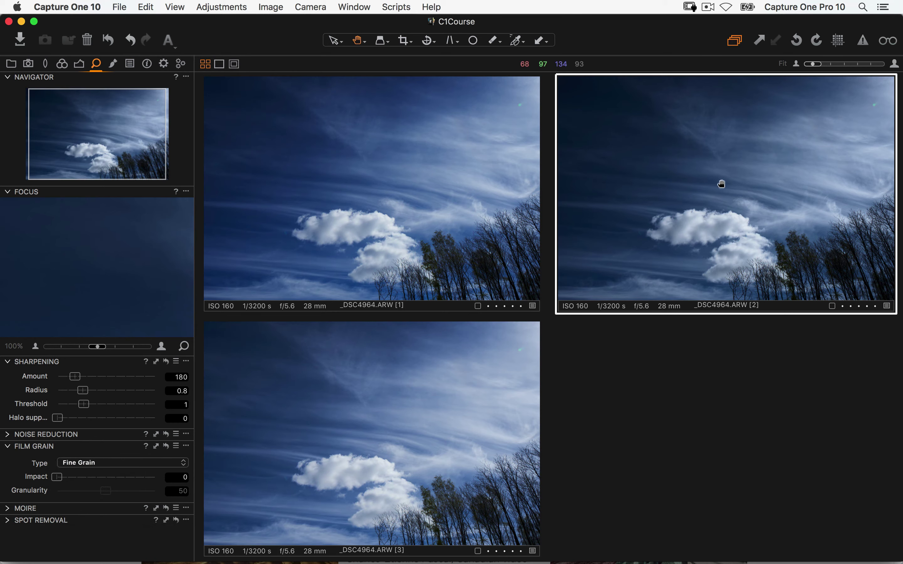
{"action": "mouse_move", "coordinate": [730, 190]}
{"action": "left_mouse_down"}
{"action": "mouse_move", "coordinate": [717, 191]}
{"action": "mouse_move", "coordinate": [721, 205]}
{"action": "left_mouse_up"}
{"action": "key", "text": "alt+super+v"}
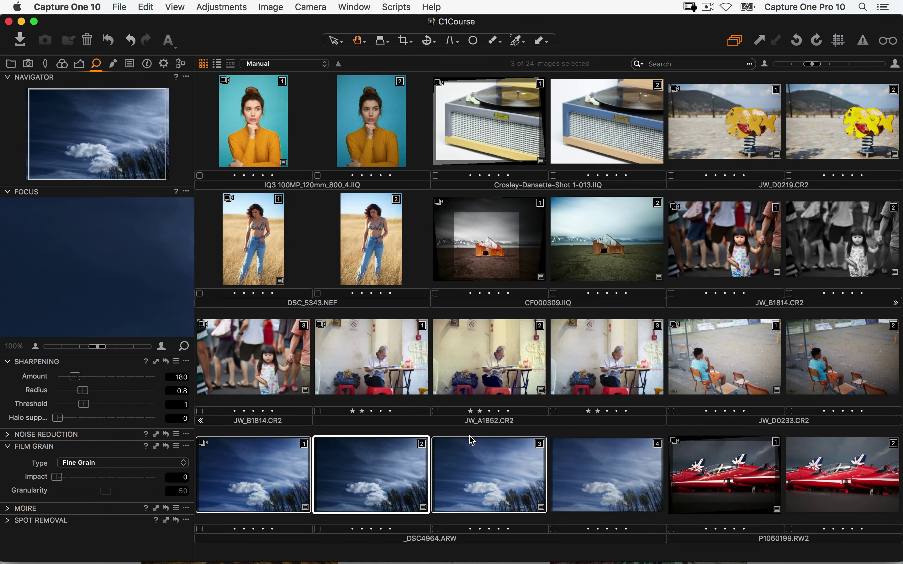
Open the Edit With recipe for the second sky variant, review the applications it can open with, and cancel
{"action": "left_click", "coordinate": [388, 474]}
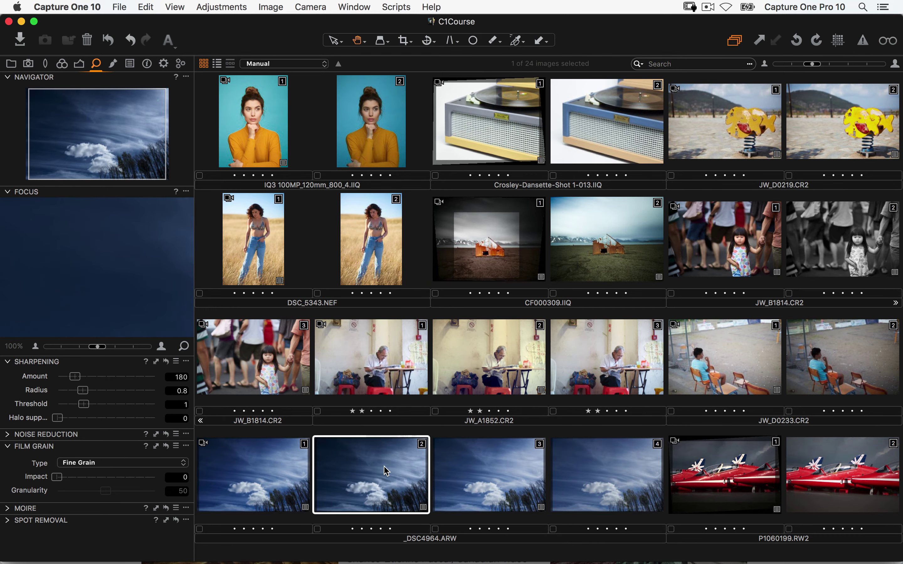
{"action": "right_click", "coordinate": [387, 471]}
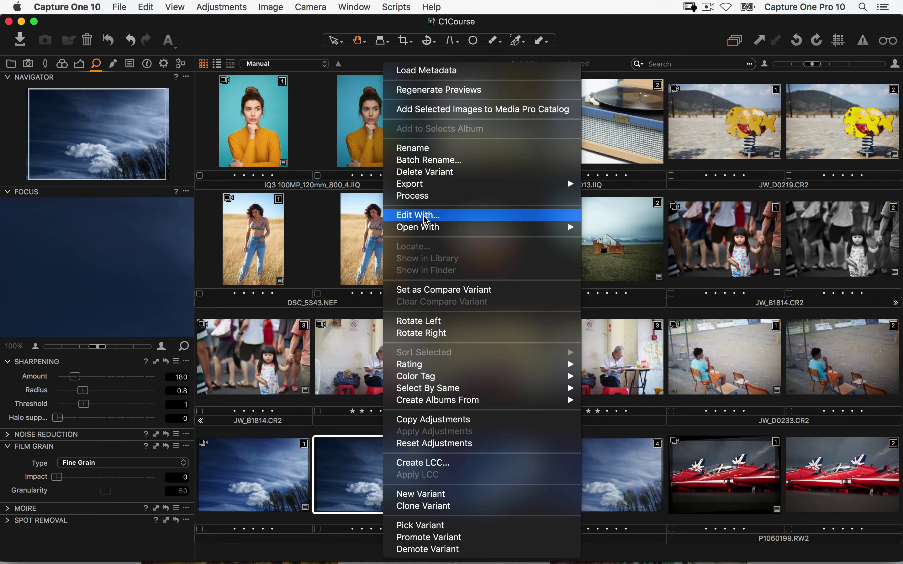
{"action": "key", "text": "super+shift+e"}
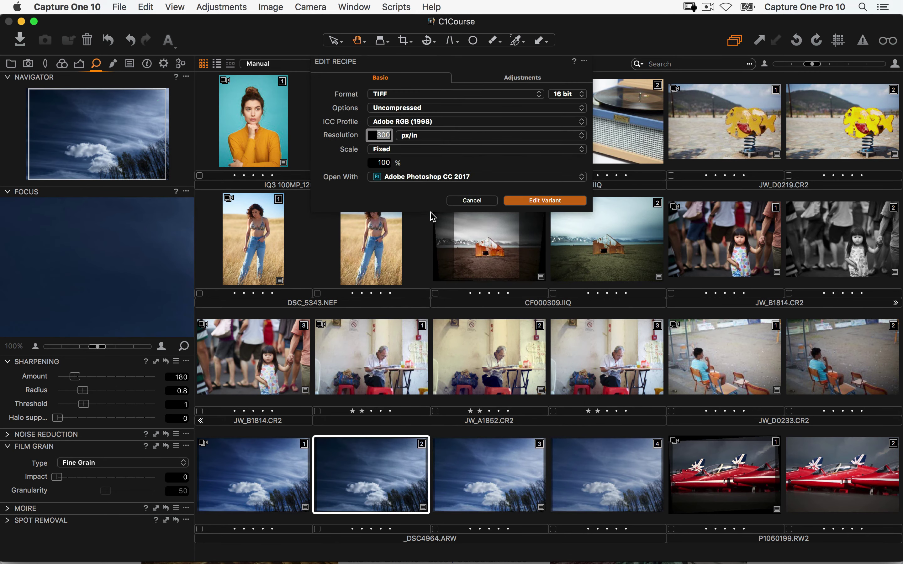
{"action": "left_click", "coordinate": [408, 178]}
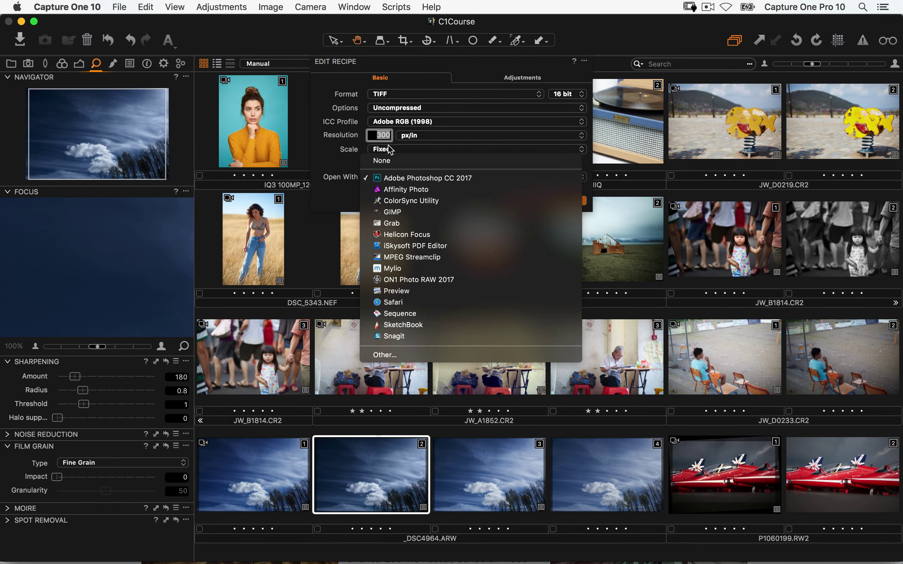
{"action": "left_click", "coordinate": [337, 121]}
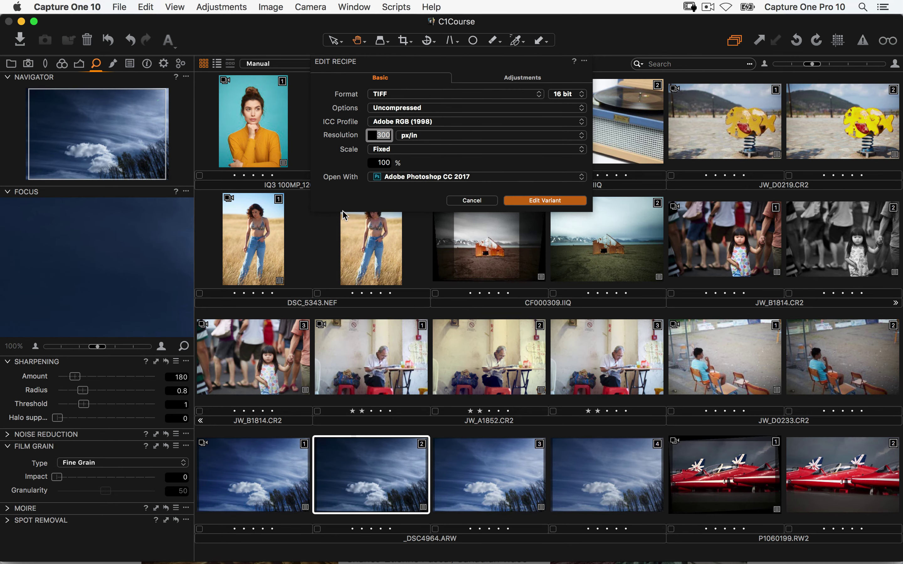
{"action": "left_click", "coordinate": [472, 203]}
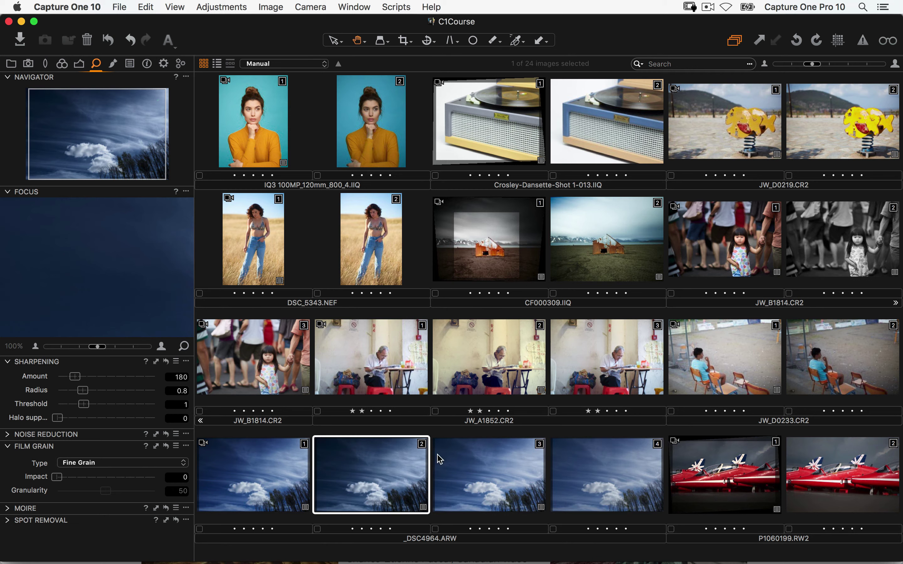
Select the first sky variant and review the Curve options in its Base Characteristics
{"action": "left_click", "coordinate": [596, 477]}
{"action": "key", "text": "Left"}
{"action": "key", "text": "Left"}
{"action": "key", "text": "Left"}
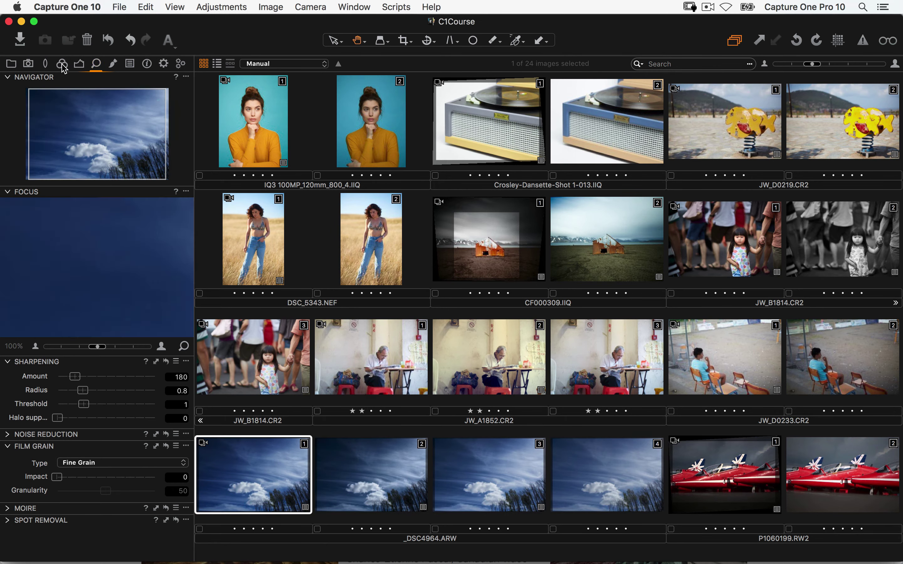
{"action": "left_click", "coordinate": [62, 63]}
{"action": "left_click", "coordinate": [99, 182]}
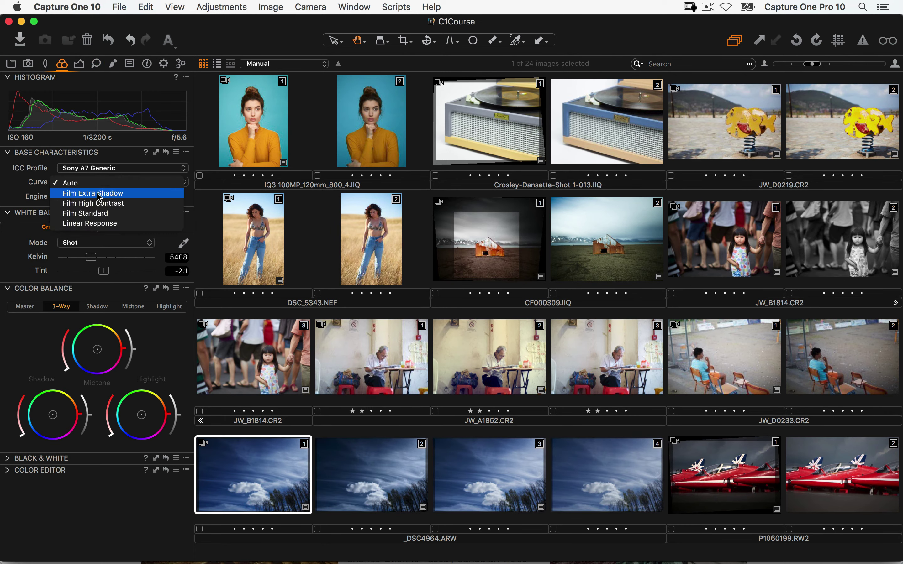
{"action": "left_click", "coordinate": [352, 318]}
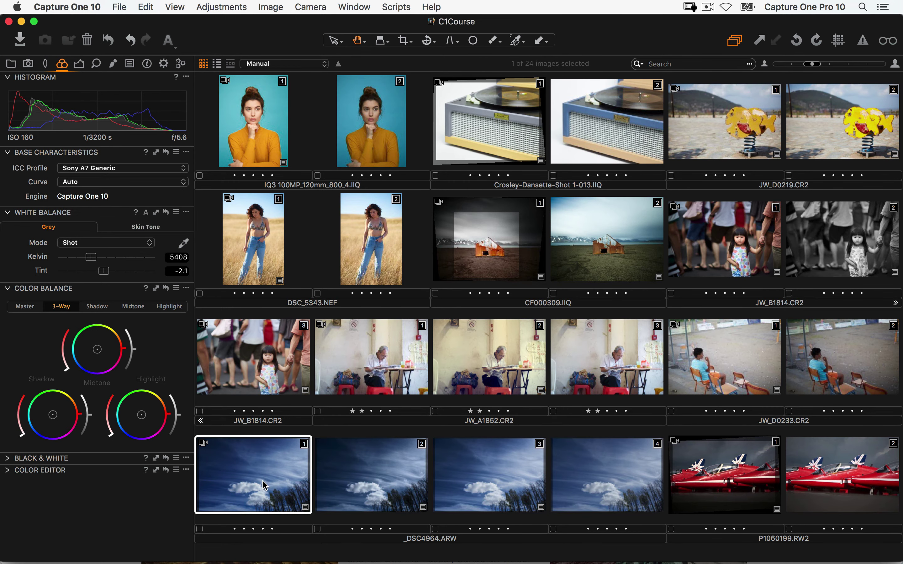
View the first sky variant on its own and reset its adjustments
{"action": "double_click", "coordinate": [251, 468]}
{"action": "left_click", "coordinate": [101, 182]}
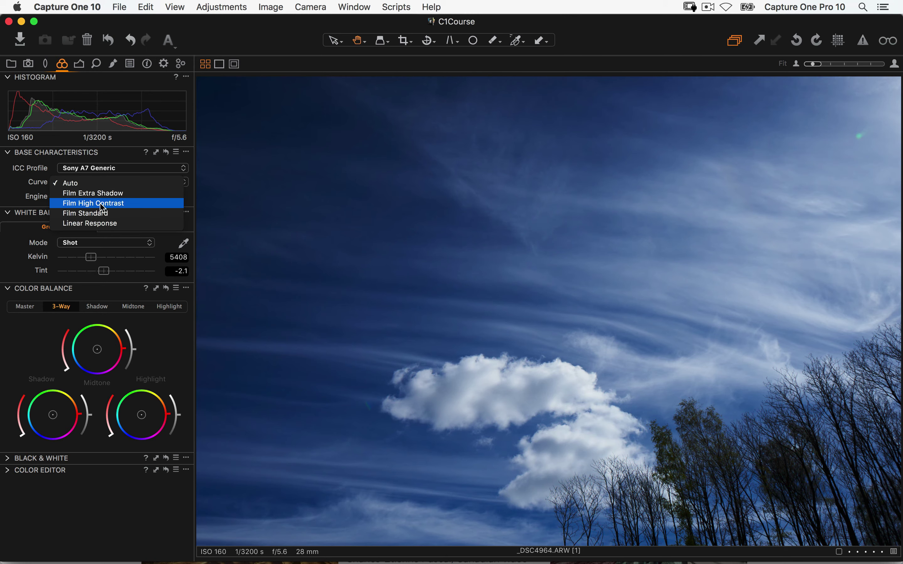
{"action": "left_click", "coordinate": [385, 171]}
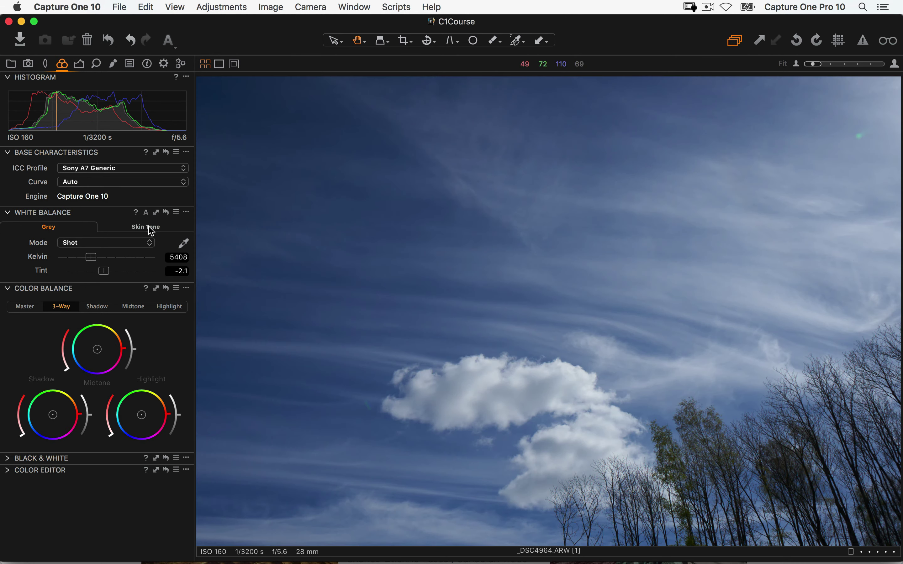
Try the Film High Contrast, Linear Response and Film Standard base curves on the first sky variant
{"action": "left_click", "coordinate": [95, 182]}
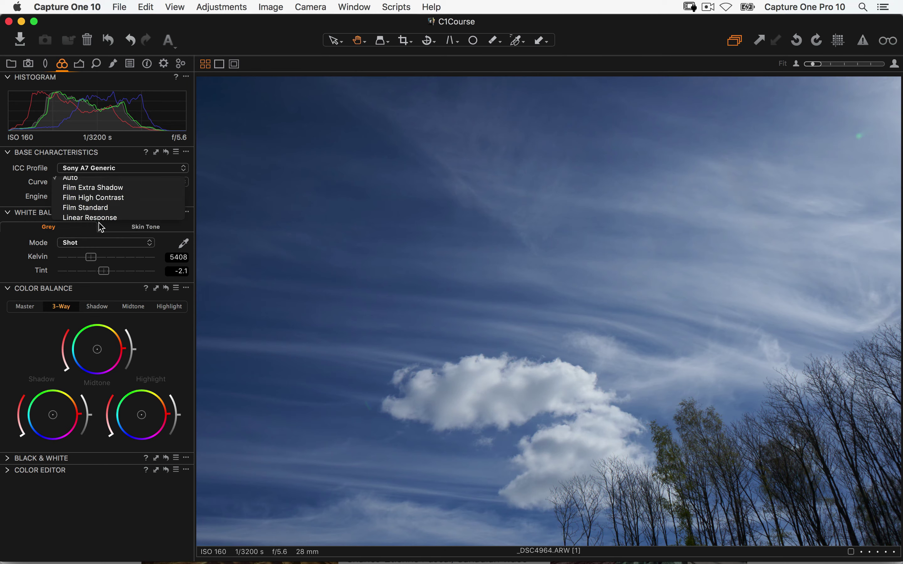
{"action": "left_click", "coordinate": [100, 204]}
{"action": "left_click", "coordinate": [105, 182]}
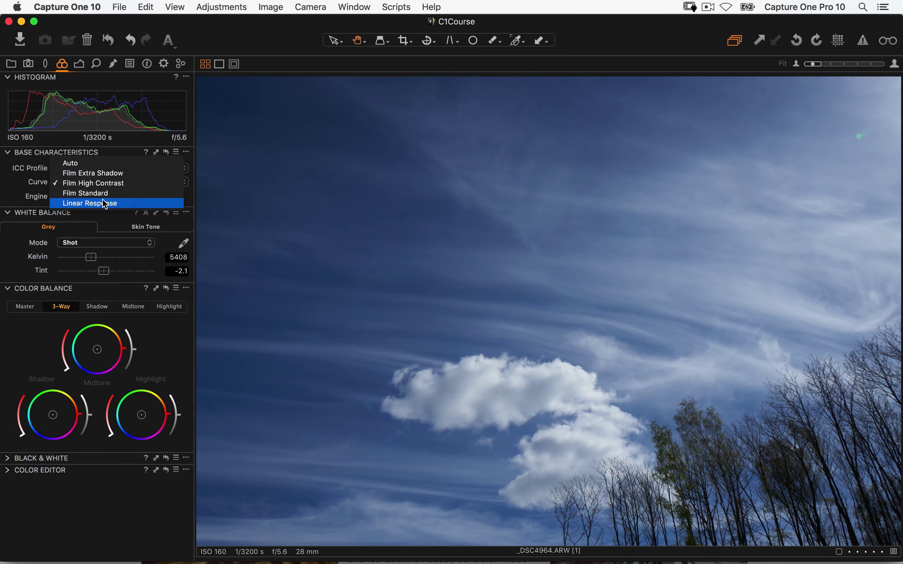
{"action": "left_click", "coordinate": [105, 204]}
{"action": "left_click", "coordinate": [99, 184]}
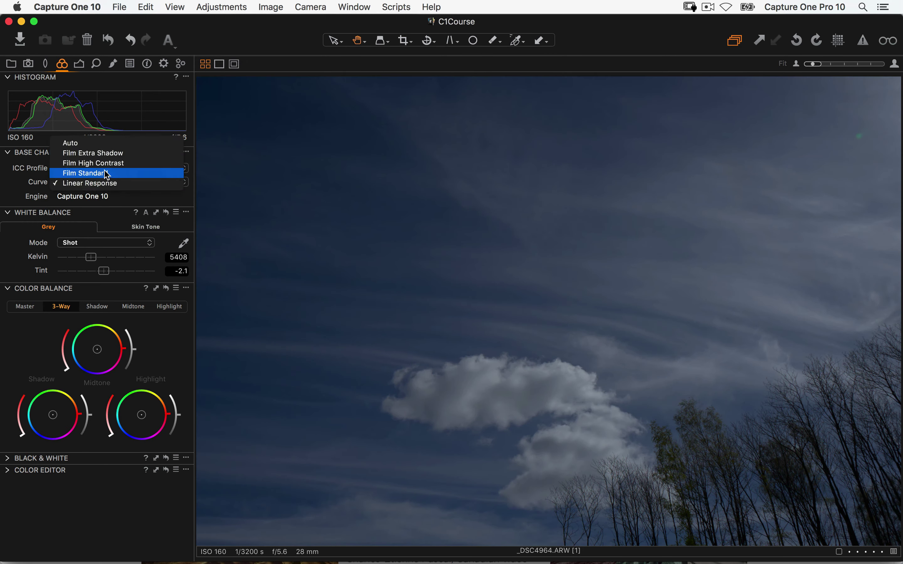
{"action": "left_click", "coordinate": [90, 173]}
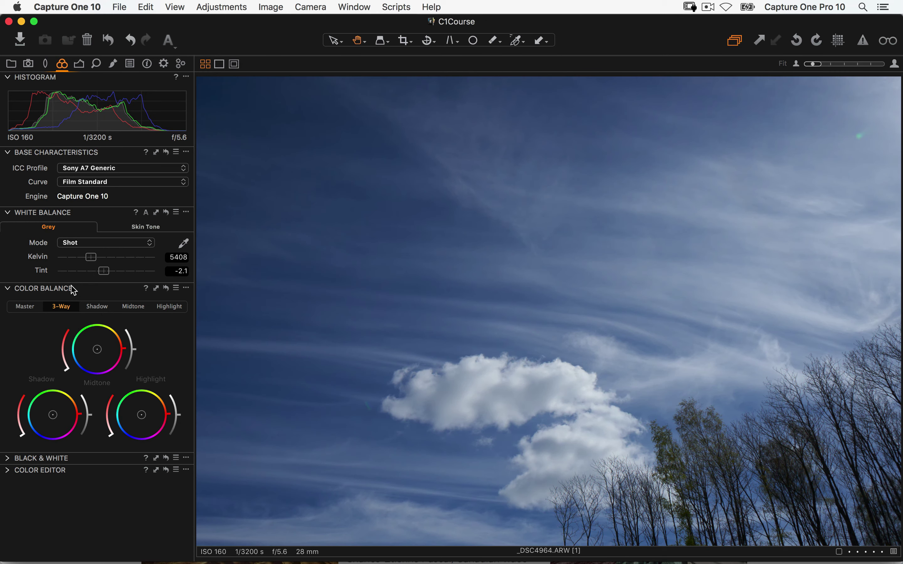
Apply the Linear Response base curve to judge its effect, and set the curve back to Auto
{"action": "left_click", "coordinate": [108, 189]}
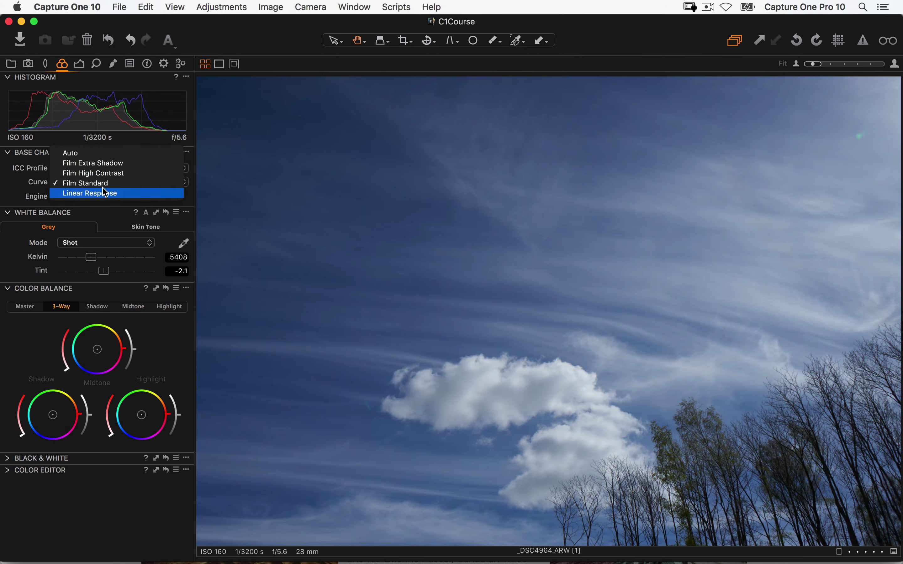
{"action": "left_click", "coordinate": [113, 192]}
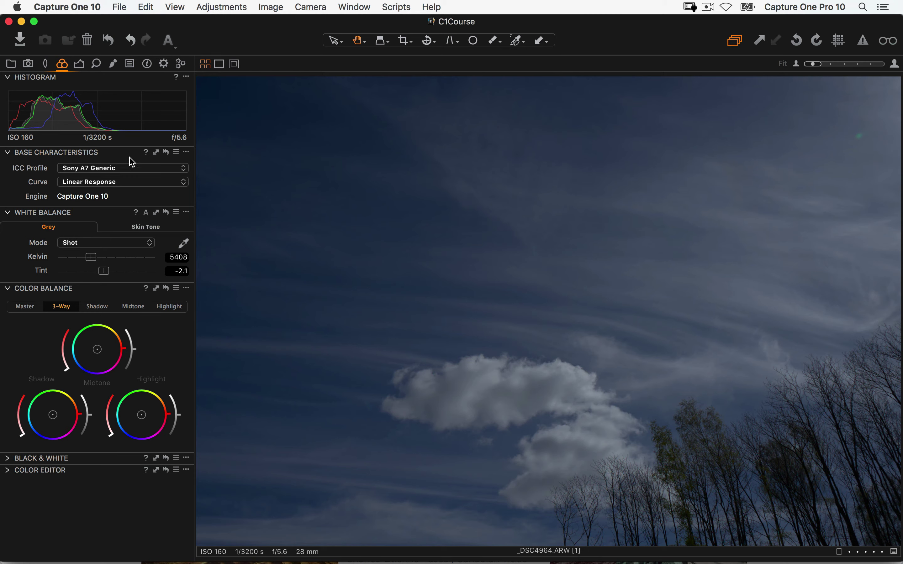
{"action": "left_click", "coordinate": [89, 182]}
{"action": "left_click", "coordinate": [92, 157]}
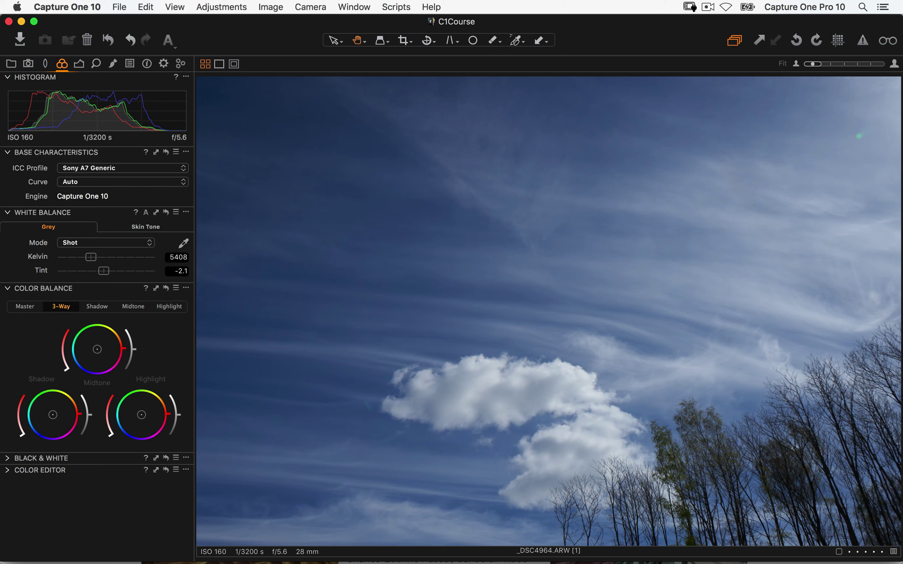
{"action": "left_click", "coordinate": [716, 232]}
Pick the blue of the sky in the advanced Color Editor and lower its Saturation to -15.5
{"action": "left_click", "coordinate": [7, 288]}
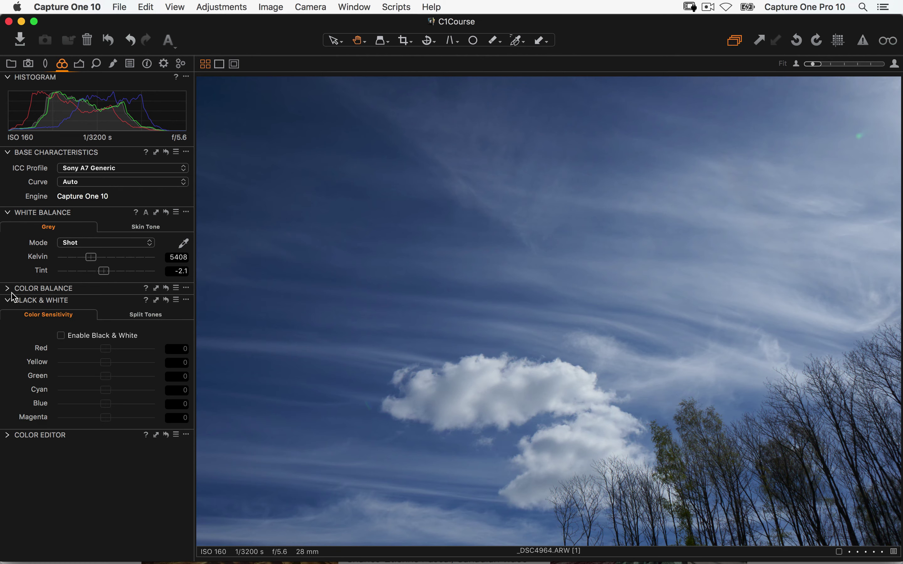
{"action": "left_click", "coordinate": [8, 435]}
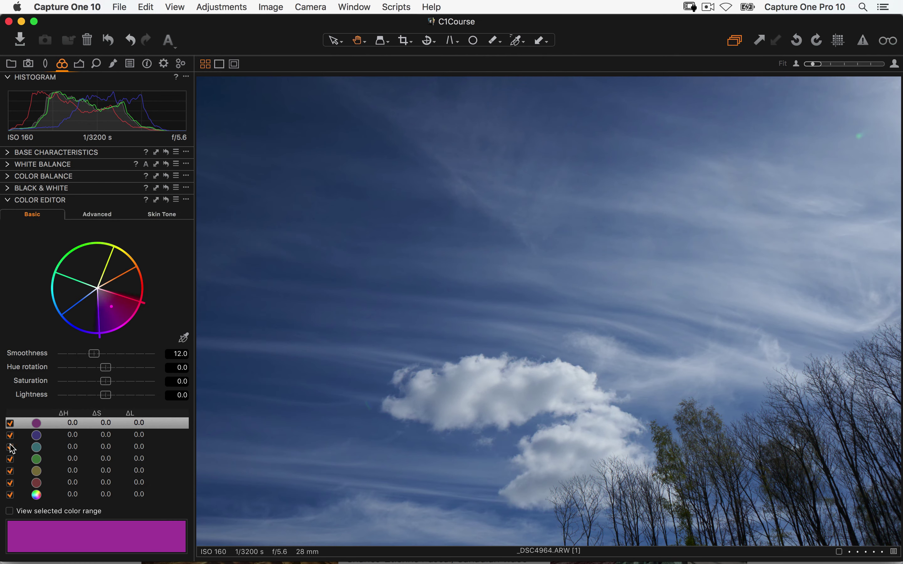
{"action": "left_click", "coordinate": [96, 215]}
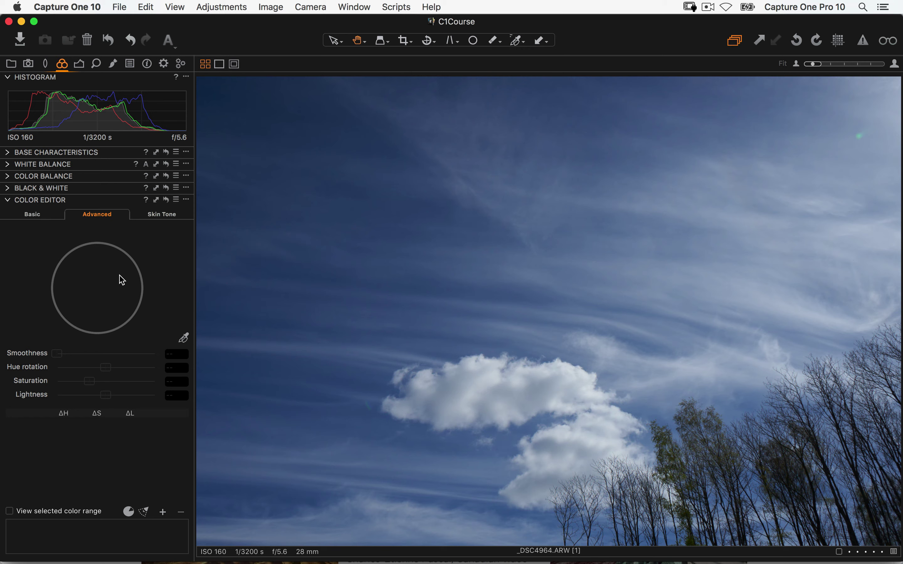
{"action": "left_click", "coordinate": [184, 338]}
{"action": "left_click", "coordinate": [208, 328]}
{"action": "left_click_drag", "start_coordinate": [89, 381], "coordinate": [84, 380]}
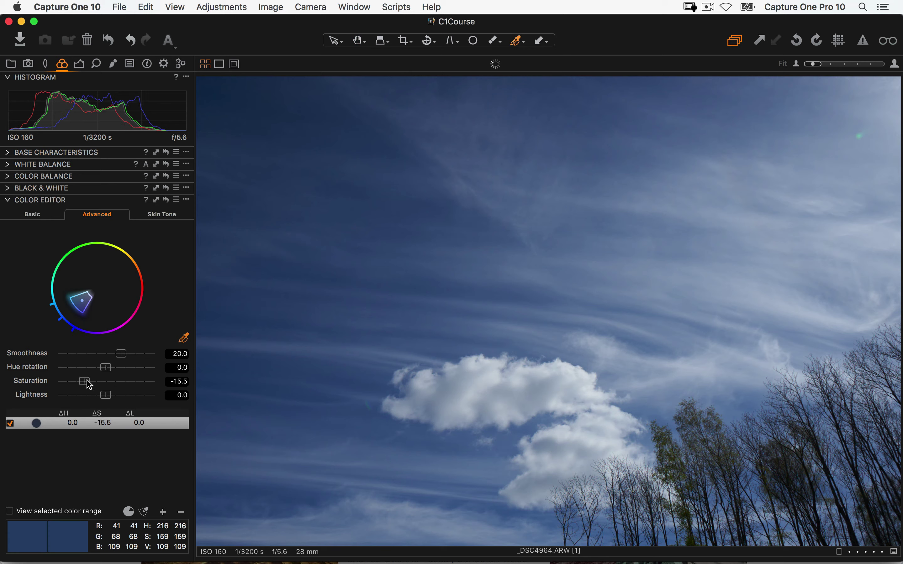
Save the Color Editor adjustment as an ICC profile named "SonyA7-Color Corrected v2" in the Profiles folder
{"action": "left_click", "coordinate": [186, 200]}
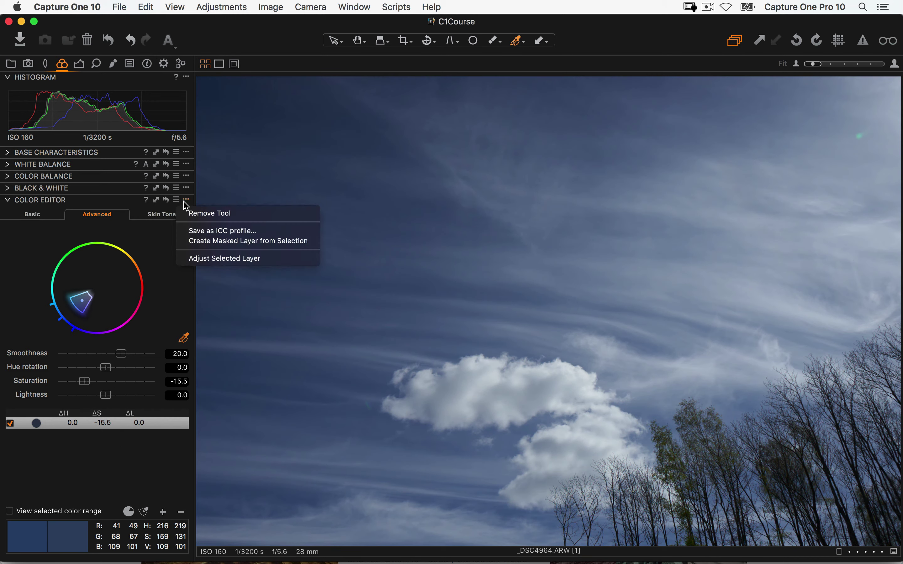
{"action": "left_click", "coordinate": [191, 232]}
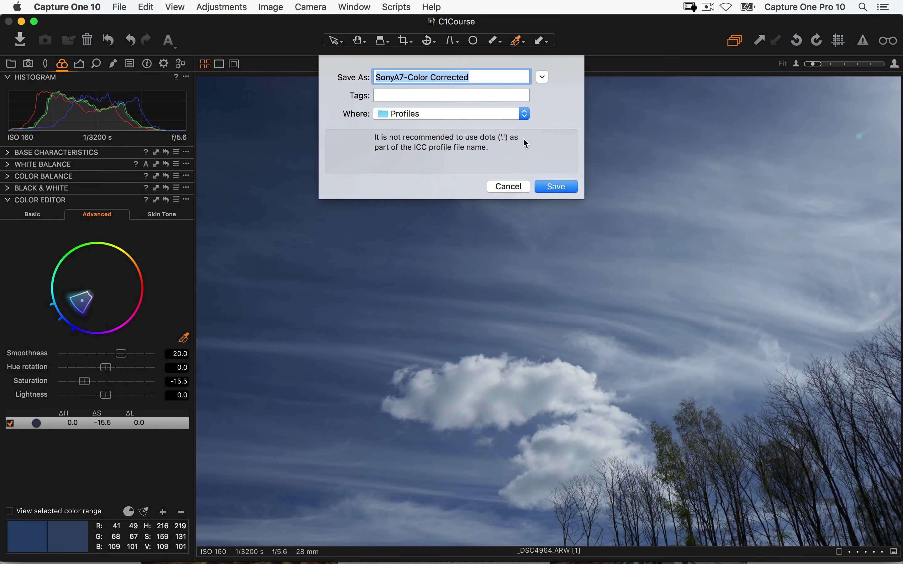
{"action": "left_click", "coordinate": [487, 76]}
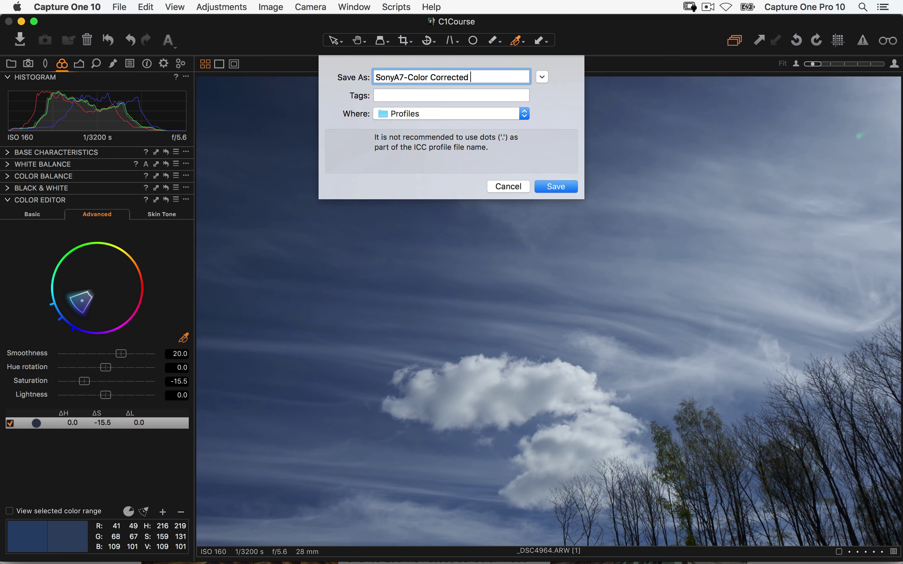
{"action": "type", "text": "v2"}
{"action": "left_click", "coordinate": [560, 187]}
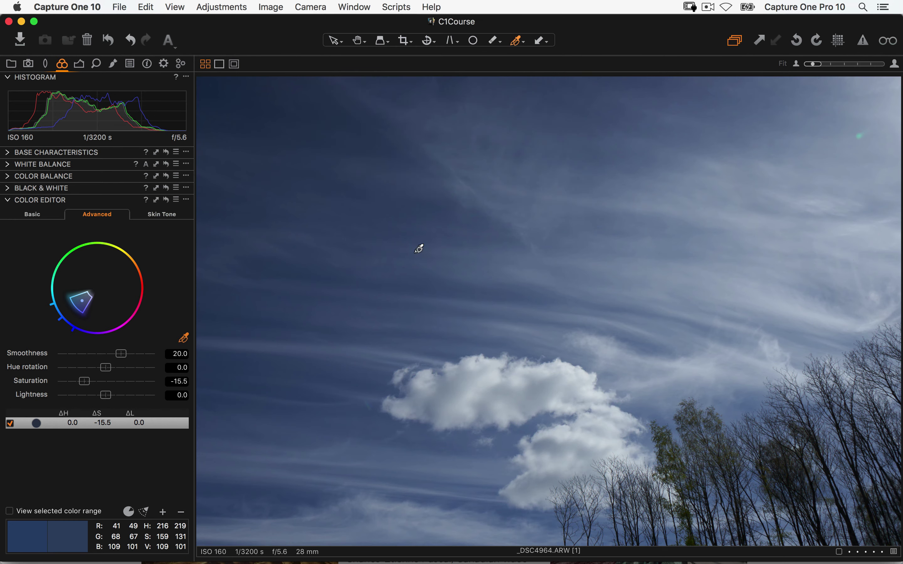
Expand Base Characteristics and assign the Sony A7 Color Corrected v2 ICC profile to the sky photo
{"action": "left_click", "coordinate": [9, 153]}
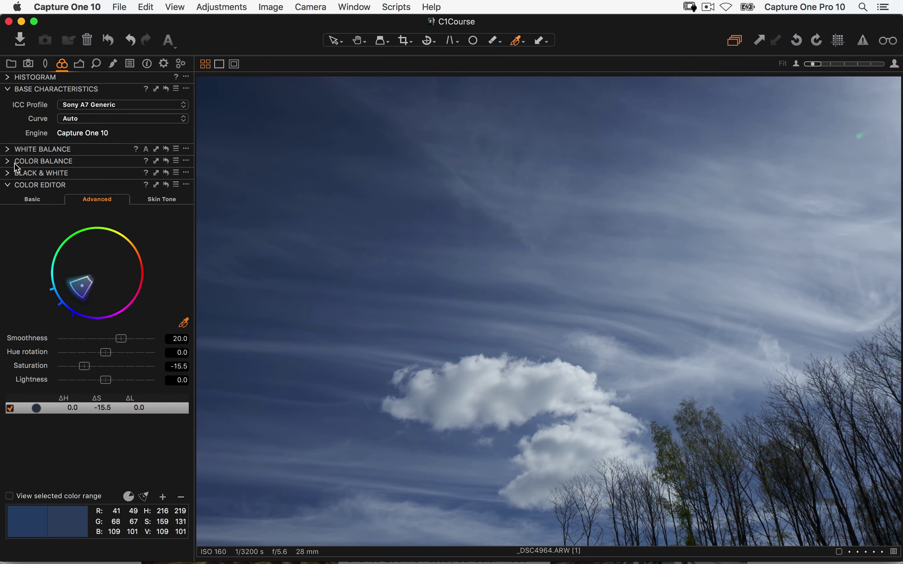
{"action": "left_click", "coordinate": [114, 105]}
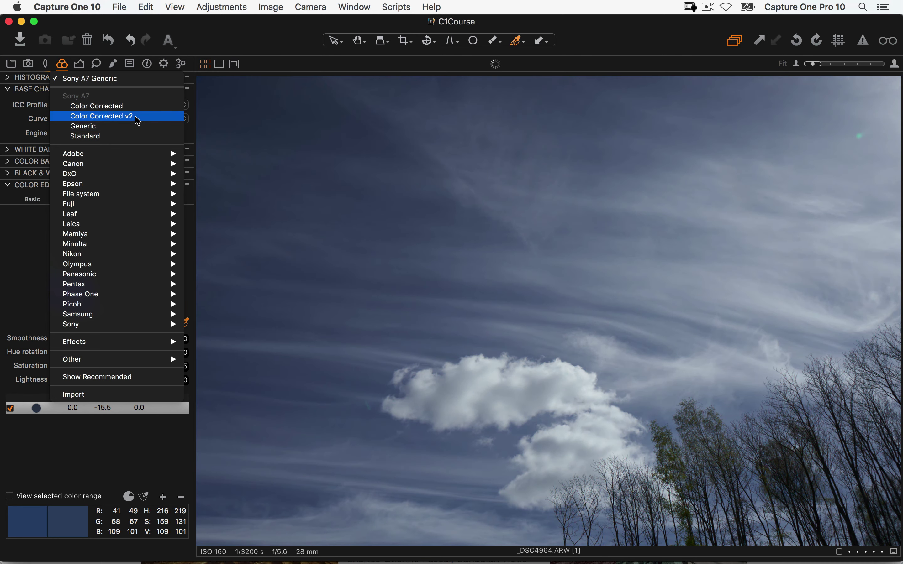
{"action": "left_click", "coordinate": [138, 120]}
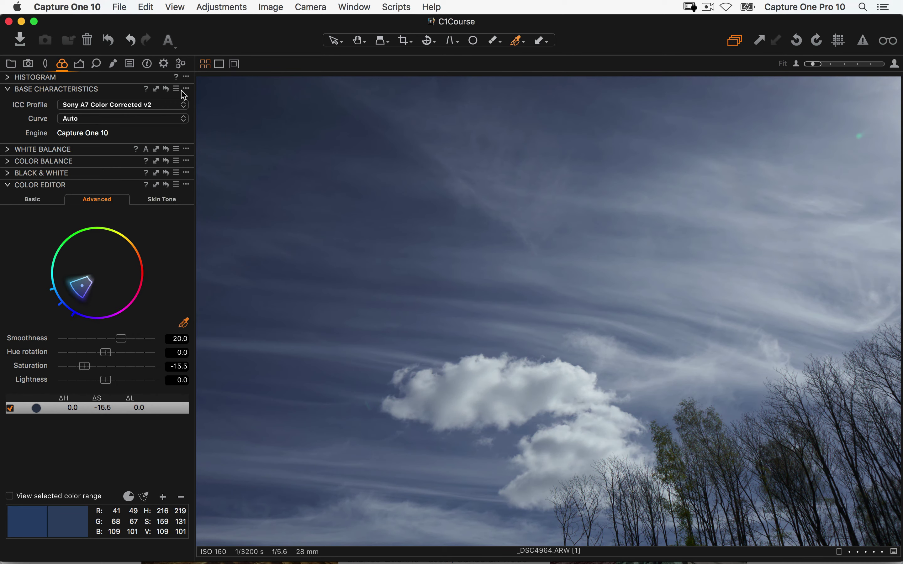
Review the options for saving Base Characteristics as Sony A7 defaults, dismiss them, and return to the image browser
{"action": "left_click", "coordinate": [185, 89]}
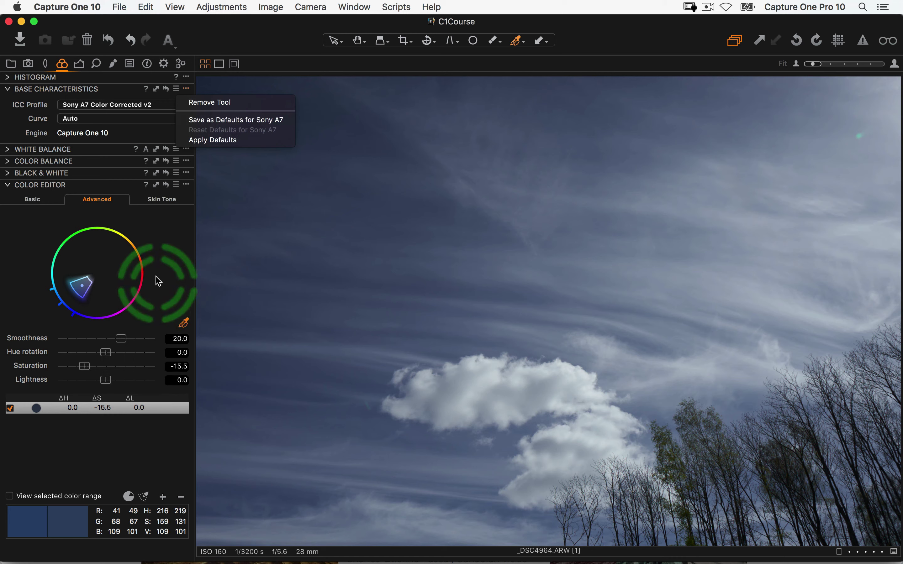
{"action": "left_click", "coordinate": [38, 129]}
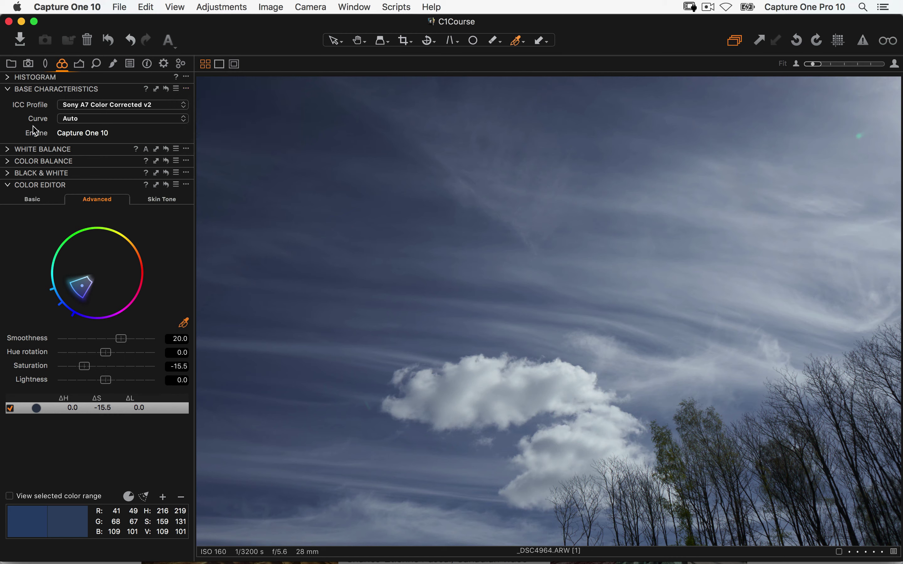
{"action": "key", "text": "super+alt+n"}
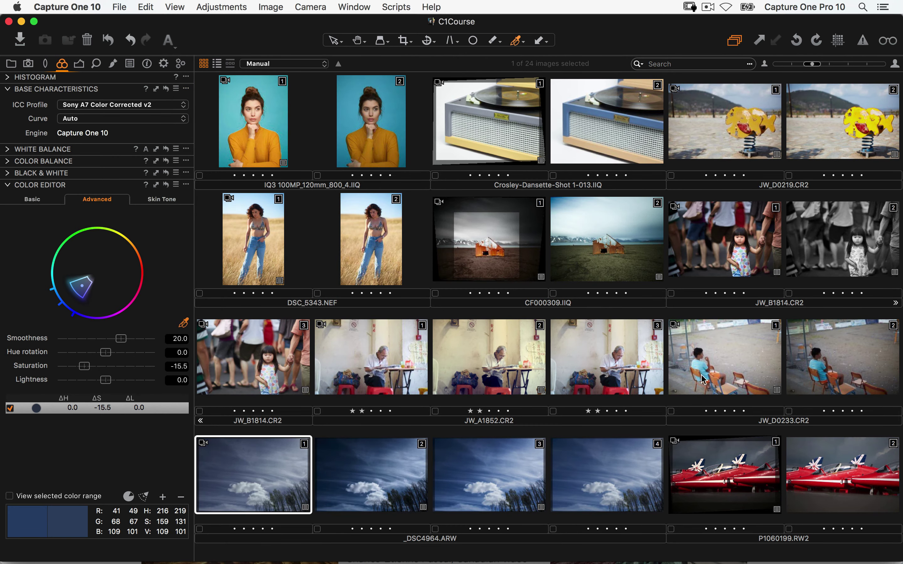
Open the first variant of the red jets photo P1060199.RW2 and reset its Color Editor adjustments
{"action": "left_click", "coordinate": [707, 483]}
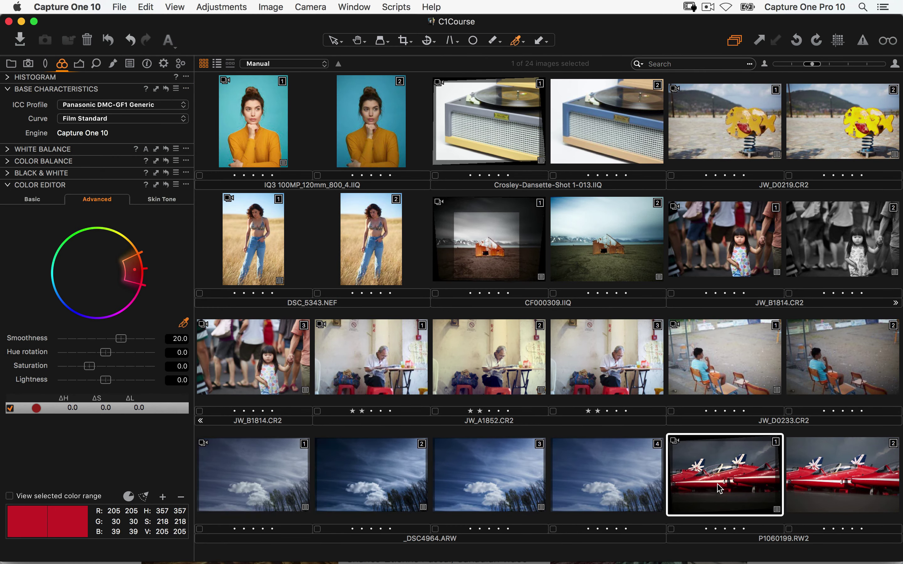
{"action": "double_click", "coordinate": [713, 481]}
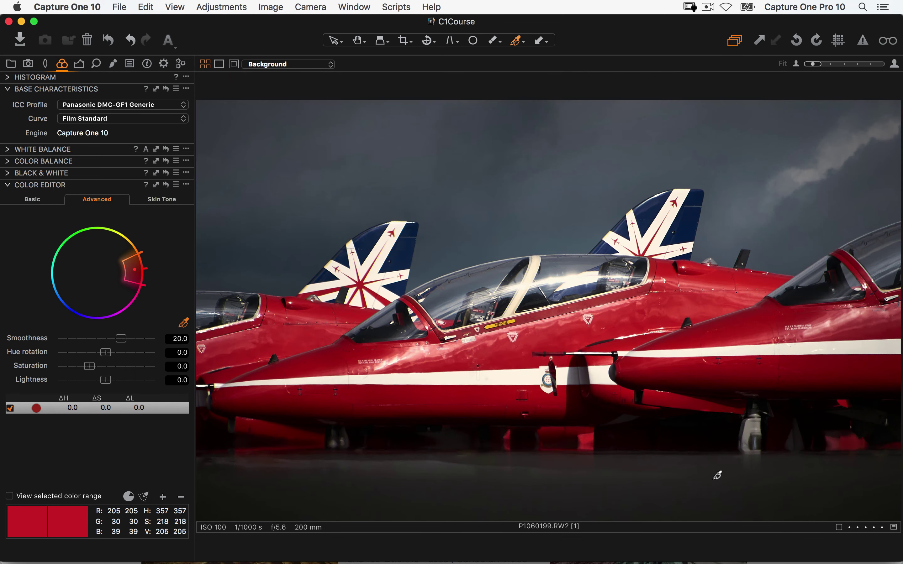
{"action": "left_click", "coordinate": [78, 65]}
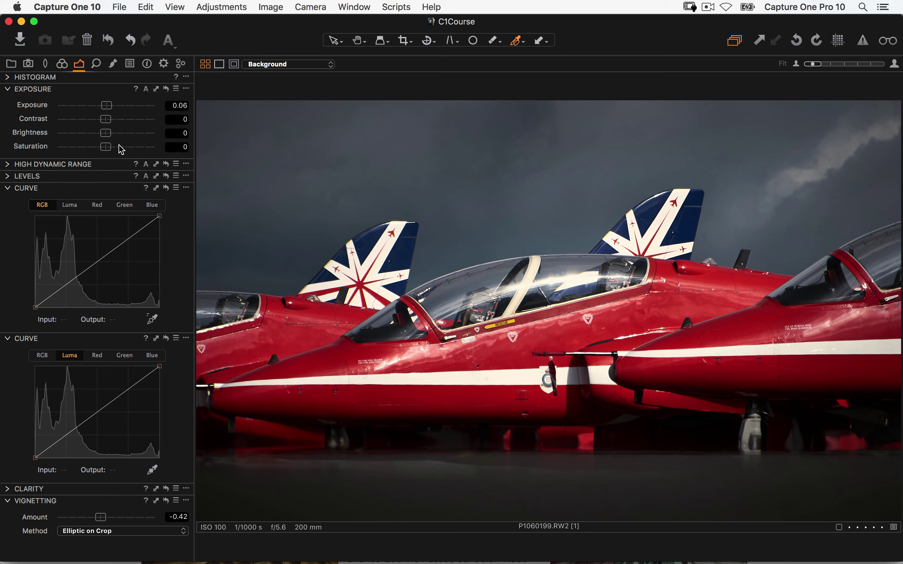
{"action": "left_click", "coordinate": [62, 64]}
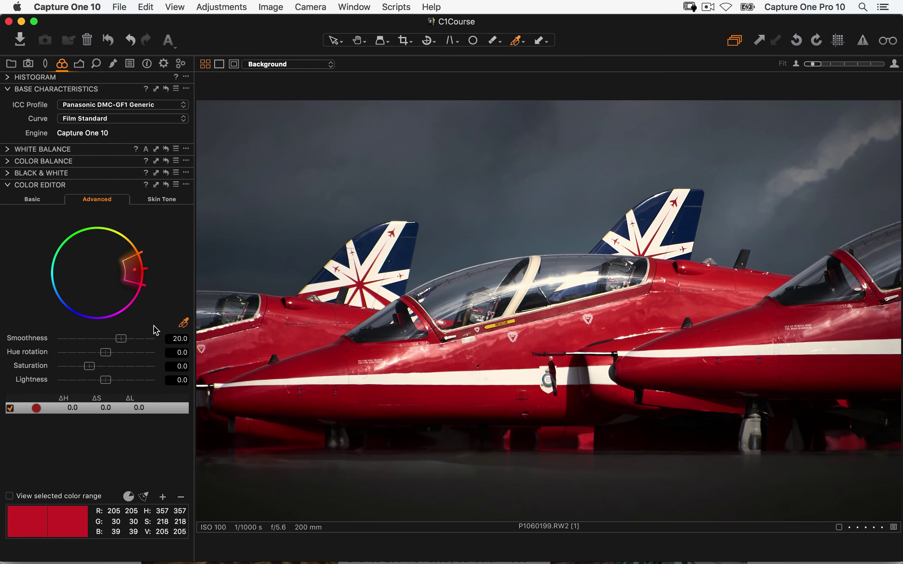
{"action": "left_click", "coordinate": [167, 184]}
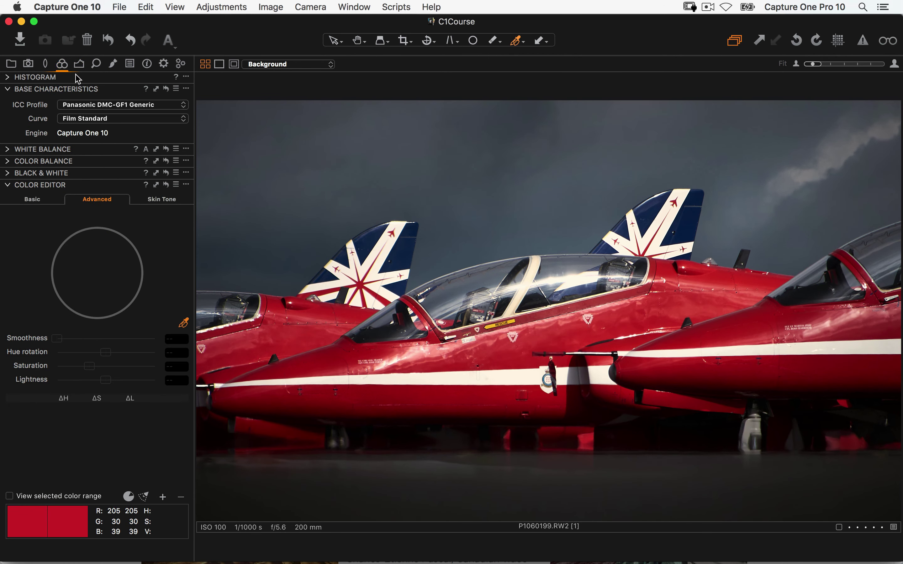
Raise the jets photo's Exposure Saturation to 100, compare the effect, and return it to 0
{"action": "left_click", "coordinate": [78, 64]}
{"action": "left_click_drag", "start_coordinate": [106, 146], "coordinate": [218, 166]}
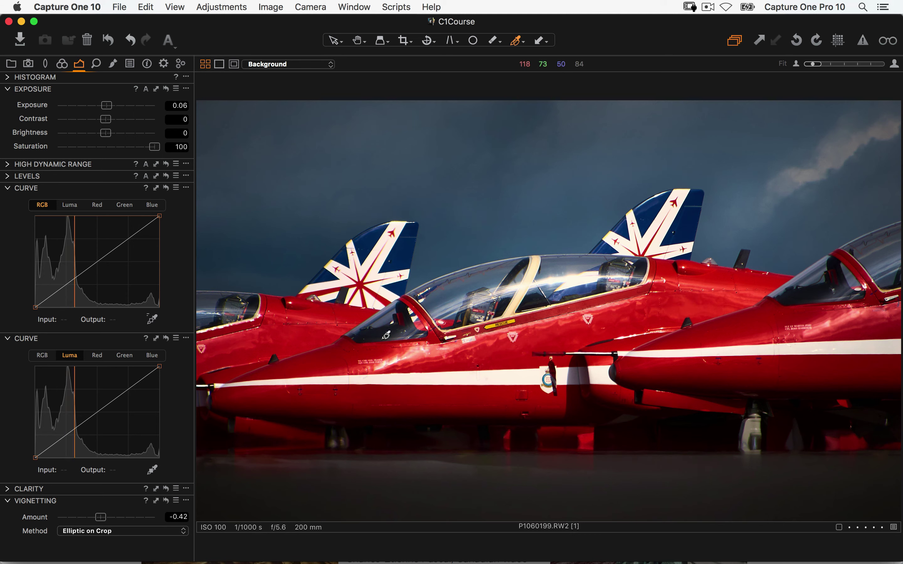
{"action": "mouse_move", "coordinate": [154, 147]}
{"action": "left_mouse_down"}
{"action": "mouse_move", "coordinate": [115, 147]}
{"action": "mouse_move", "coordinate": [157, 147]}
{"action": "left_mouse_up"}
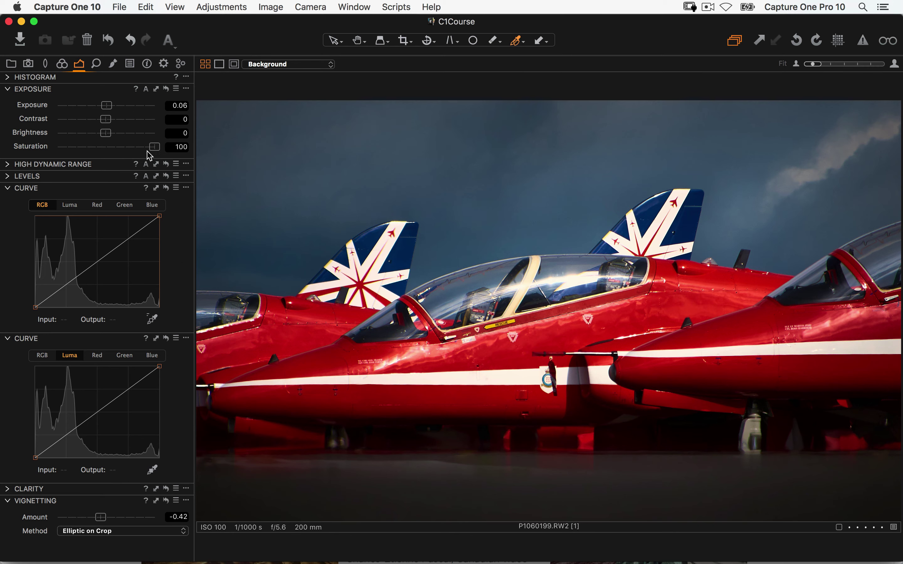
{"action": "left_click_drag", "start_coordinate": [149, 148], "coordinate": [111, 148]}
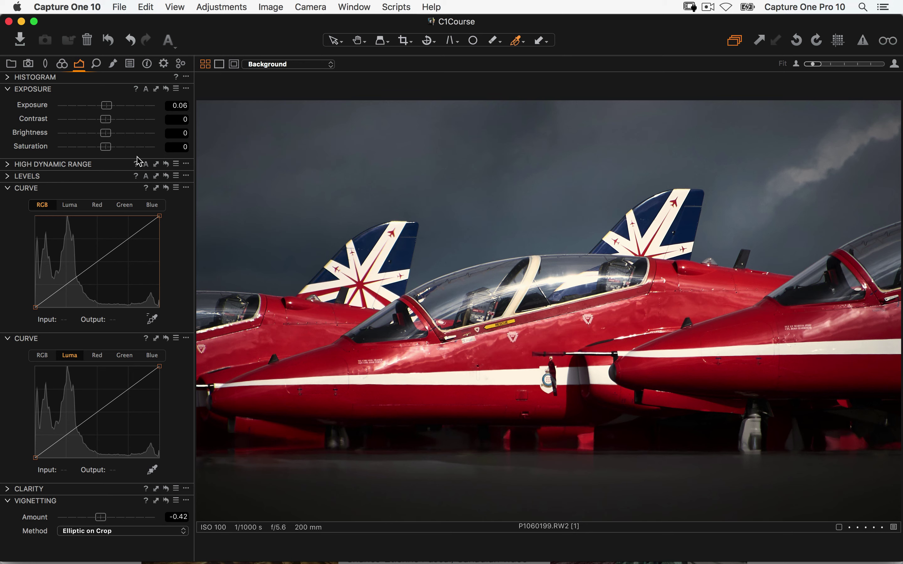
Pick the jets' red in the advanced Color Editor, raise its Saturation to 200, and reset the Color Editor
{"action": "left_click", "coordinate": [63, 65]}
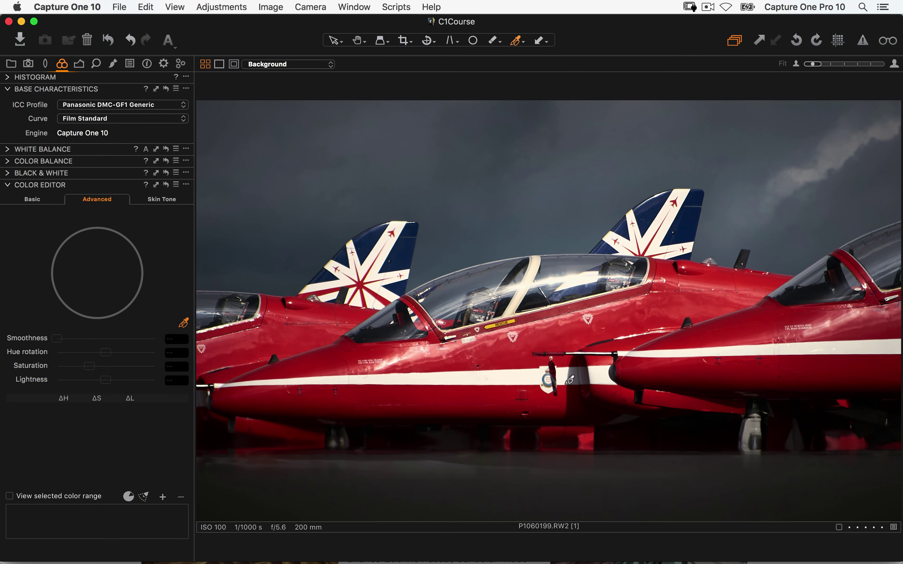
{"action": "left_click", "coordinate": [454, 389]}
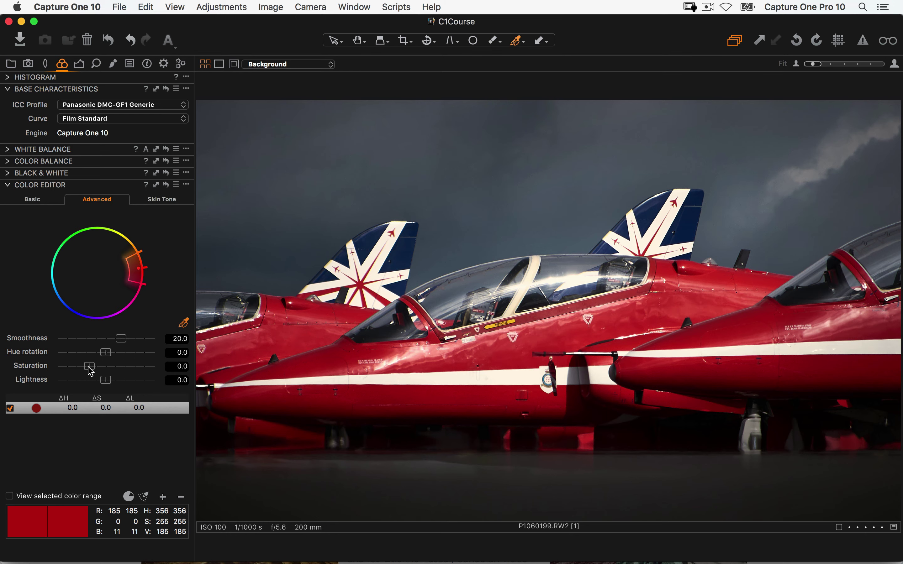
{"action": "left_click_drag", "start_coordinate": [91, 372], "coordinate": [179, 376]}
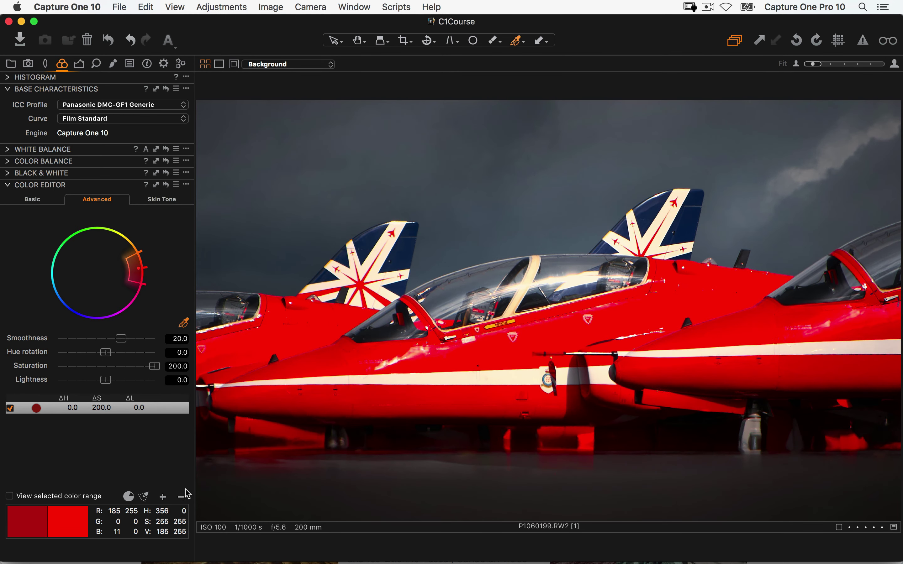
{"action": "left_click", "coordinate": [166, 185]}
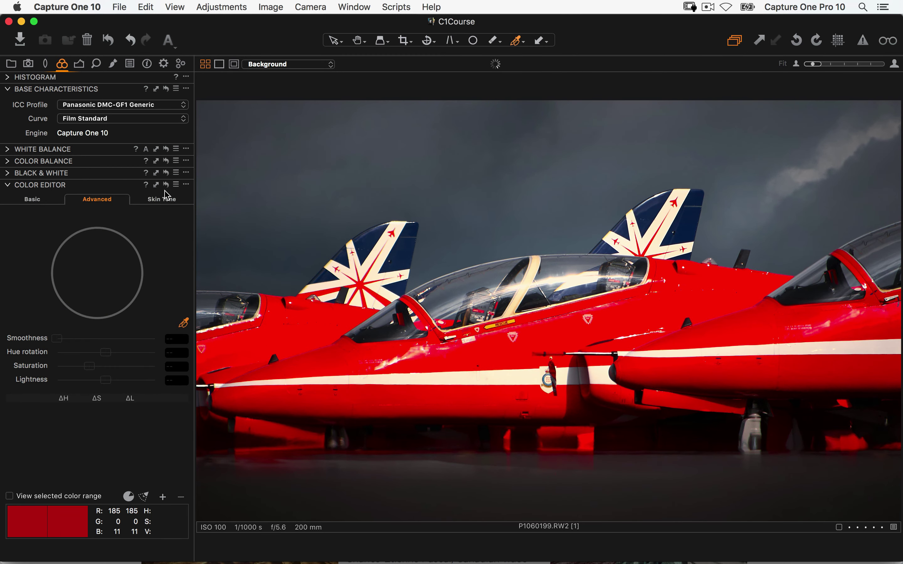
Test the Exposure Saturation at its maximum again, restore it to 0, and return to the image browser
{"action": "left_click", "coordinate": [78, 64]}
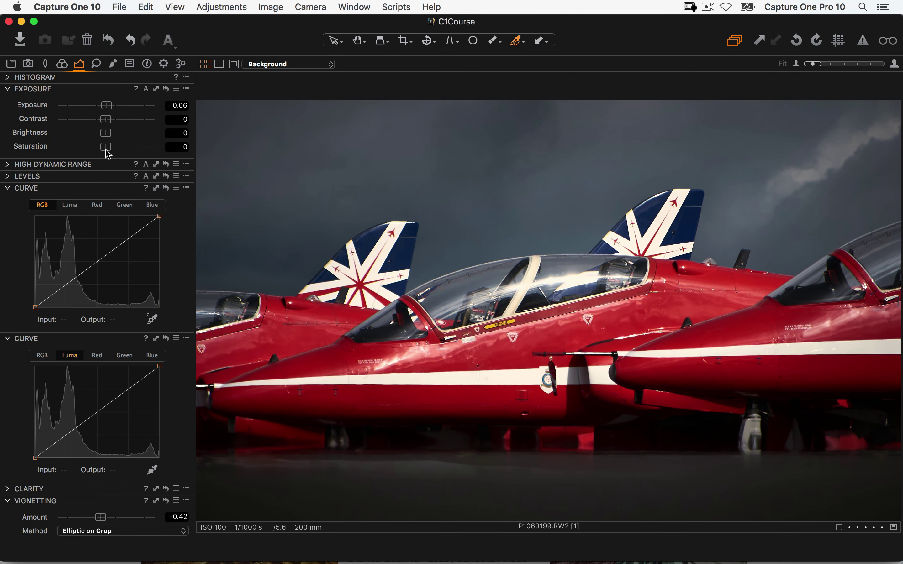
{"action": "left_click_drag", "start_coordinate": [106, 147], "coordinate": [211, 163]}
{"action": "left_click_drag", "start_coordinate": [154, 147], "coordinate": [106, 149]}
{"action": "key", "text": "super+alt+v"}
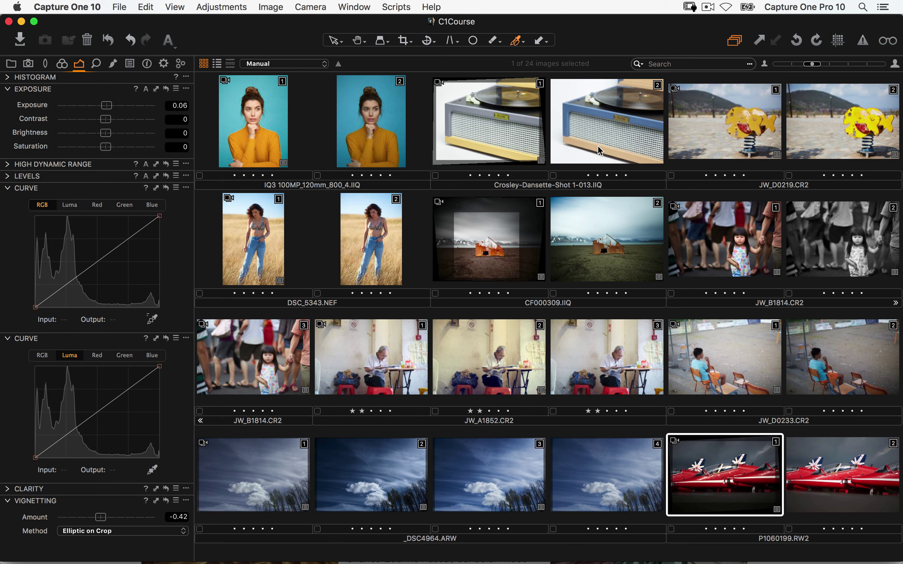
Select all four sky variants, copy the first variant's adjustments, apply them to the whole selection, and clear the selection
{"action": "left_click", "coordinate": [740, 42]}
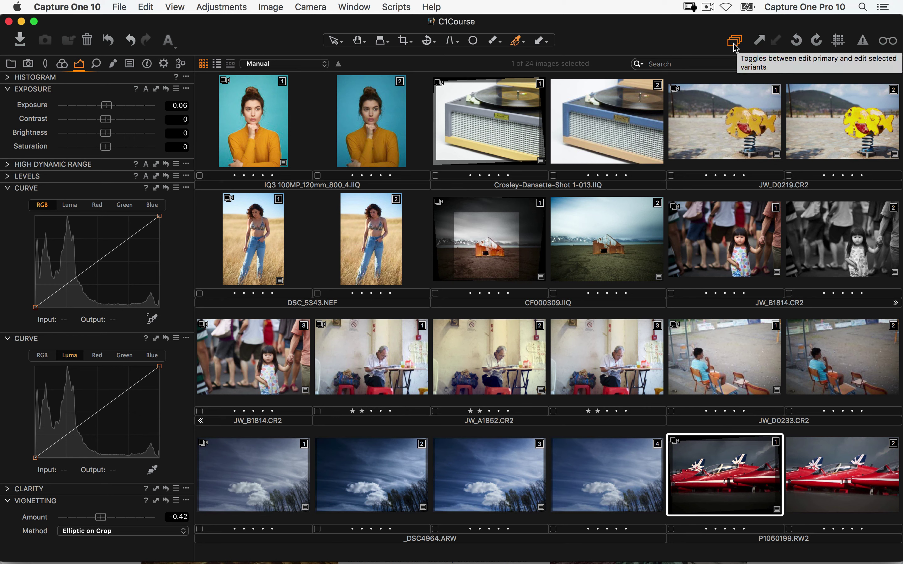
{"action": "left_click", "coordinate": [278, 372]}
{"action": "left_click", "coordinate": [246, 498]}
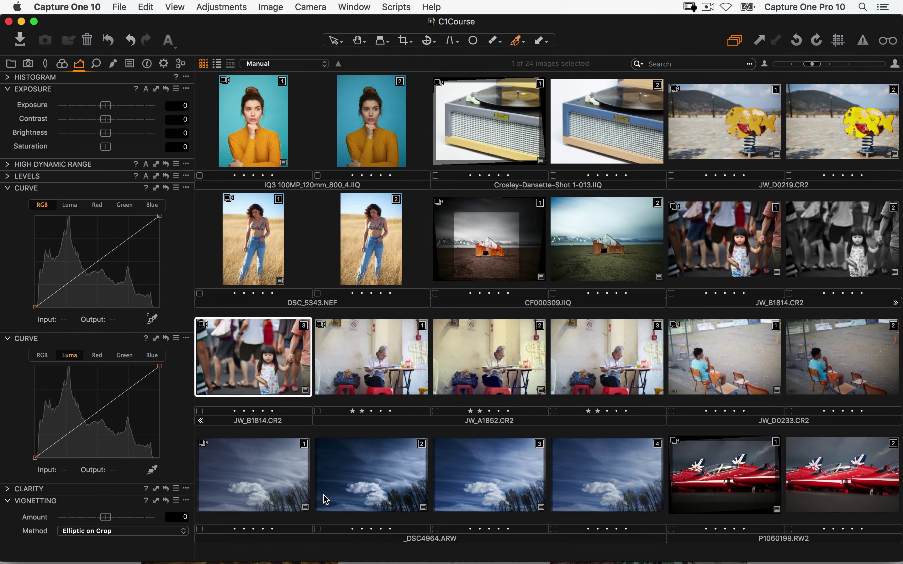
{"action": "left_click", "coordinate": [616, 487], "text": "shift"}
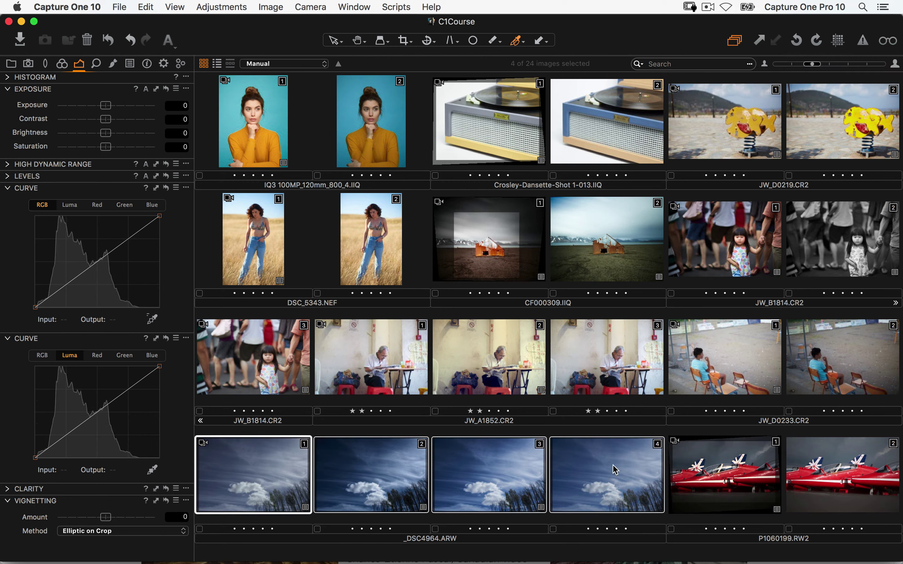
{"action": "left_click", "coordinate": [758, 40]}
{"action": "left_click", "coordinate": [776, 41]}
{"action": "left_click", "coordinate": [736, 42]}
{"action": "left_click", "coordinate": [734, 41]}
{"action": "left_click", "coordinate": [698, 195]}
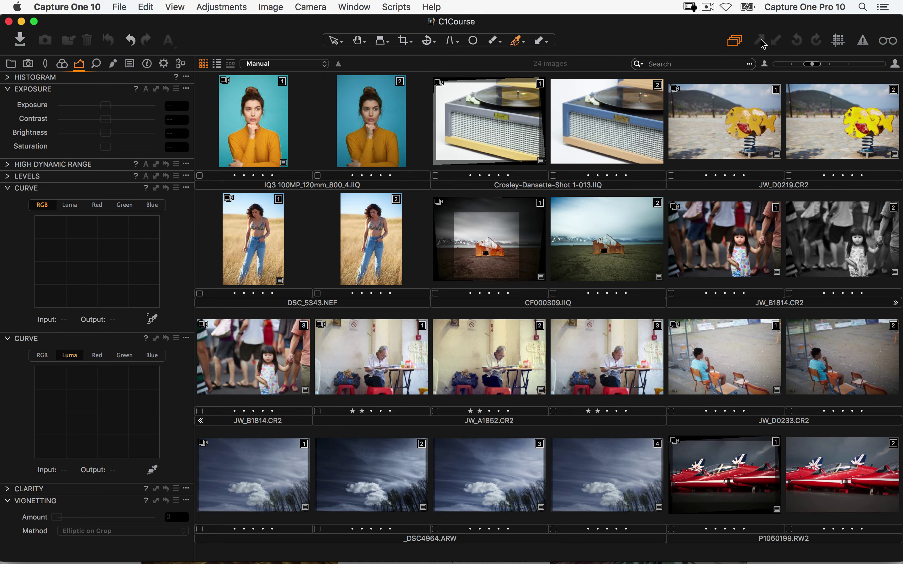
Copy the adjustments of the first JW_D0219.CR2 variant and review the ticked entries in the Adjustments Clipboard
{"action": "left_click", "coordinate": [728, 108]}
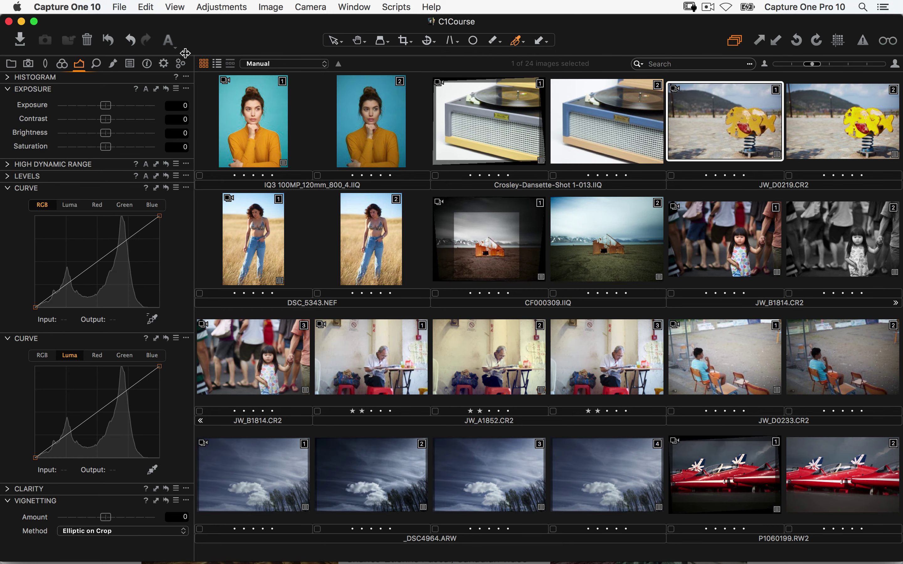
{"action": "left_click", "coordinate": [129, 64]}
{"action": "scroll", "coordinate": [63, 250], "scroll_direction": "down", "scroll_amount": 10}
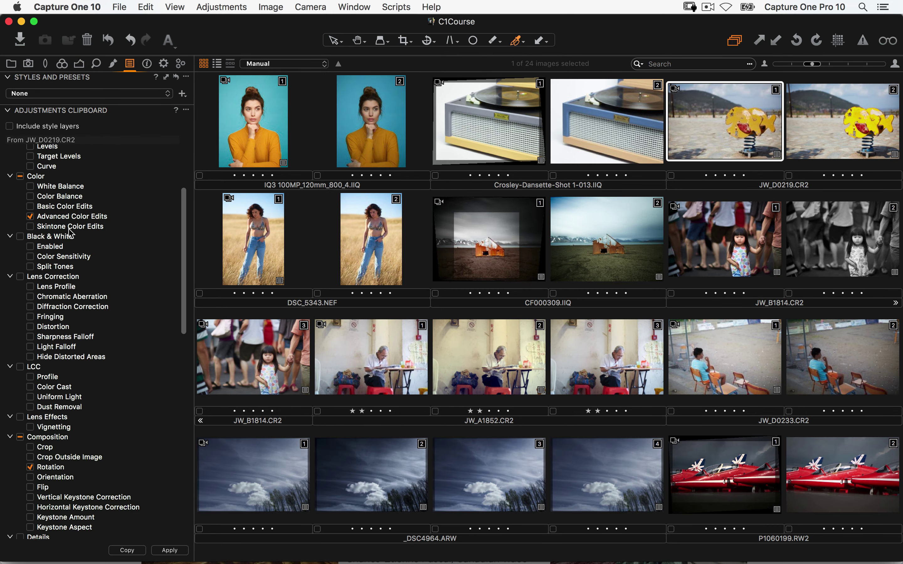
{"action": "scroll", "coordinate": [80, 135], "scroll_direction": "up", "scroll_amount": 10}
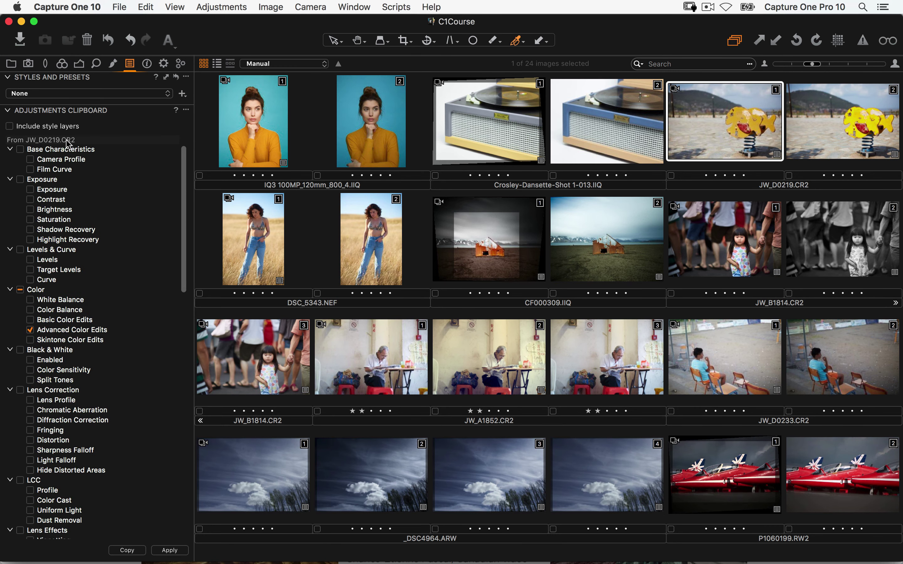
{"action": "scroll", "coordinate": [69, 245], "scroll_direction": "down", "scroll_amount": 3}
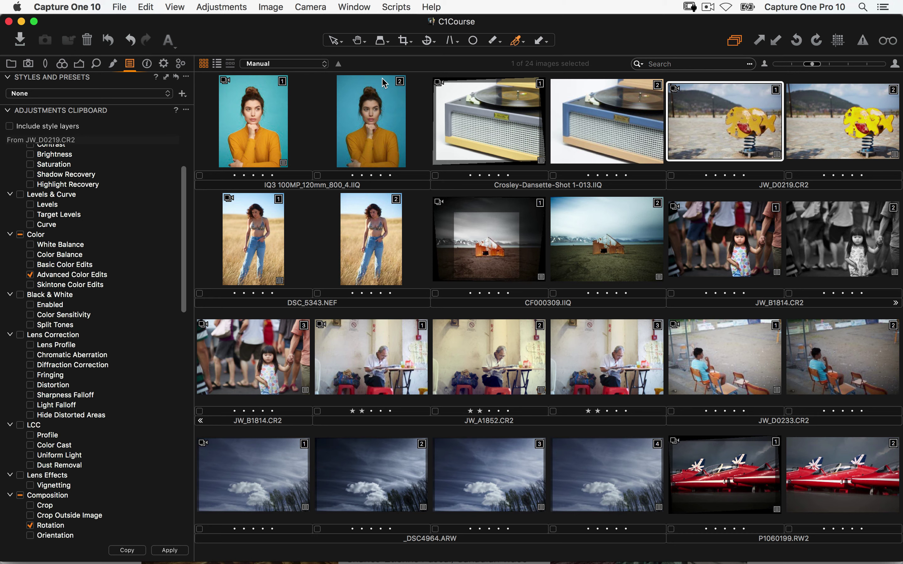
Open the second JW_A1852.CR2 variant and enable Black & White conversion
{"action": "double_click", "coordinate": [468, 347]}
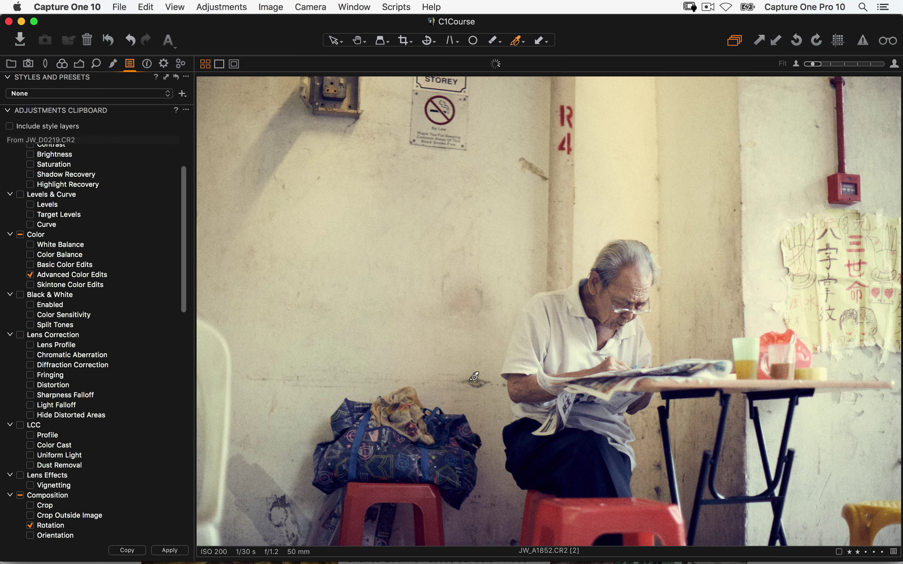
{"action": "left_click", "coordinate": [62, 64]}
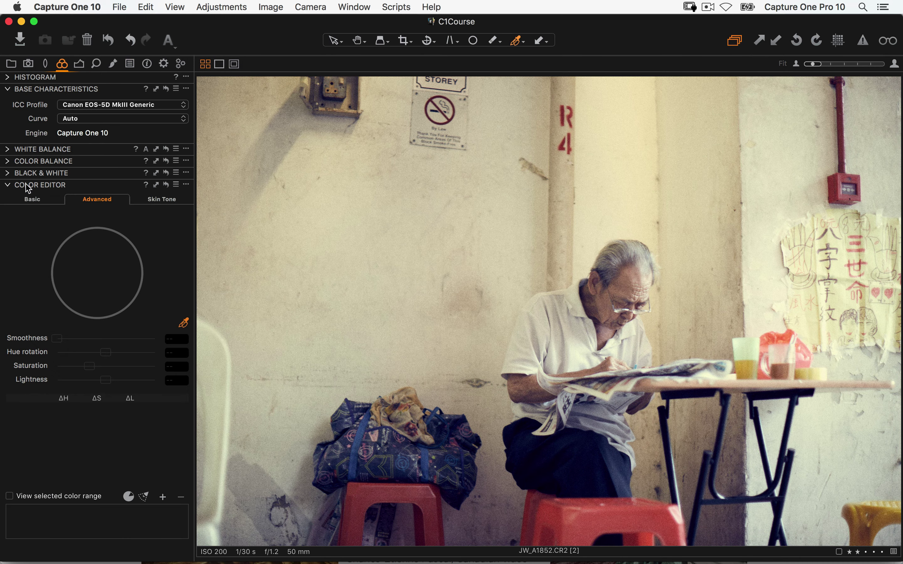
{"action": "left_click", "coordinate": [12, 173]}
{"action": "left_click", "coordinate": [61, 209]}
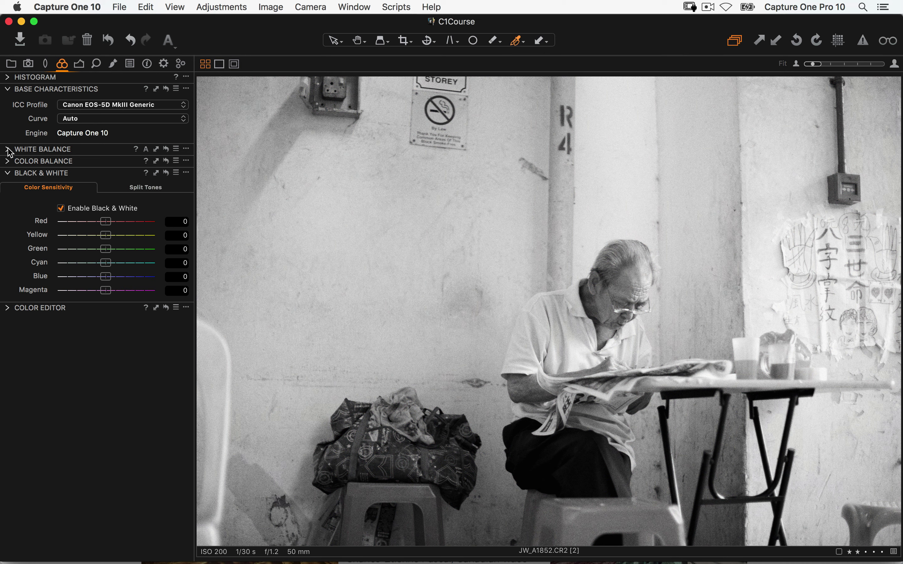
Pick the dark blue of the bag in the advanced Color Editor and raise its Lightness to 25.9
{"action": "left_click", "coordinate": [11, 309]}
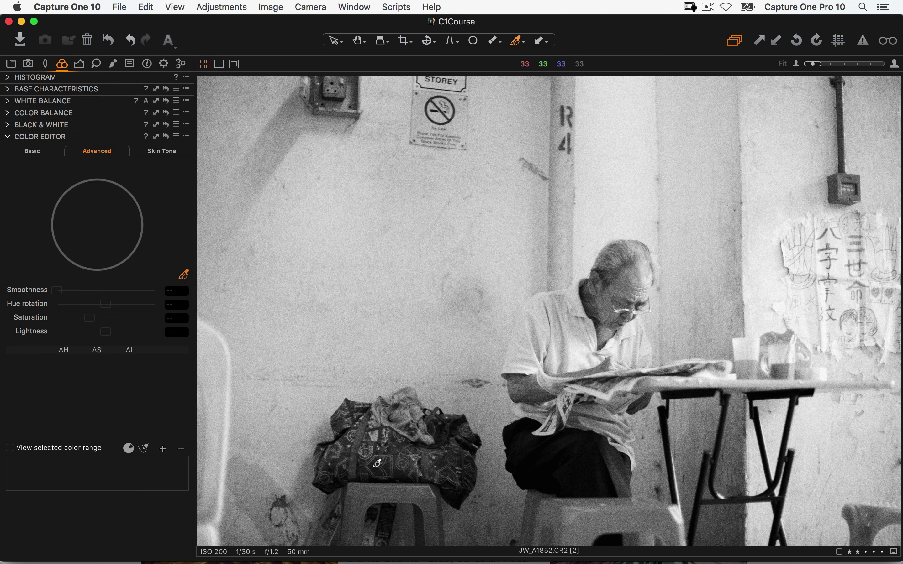
{"action": "left_click", "coordinate": [379, 464]}
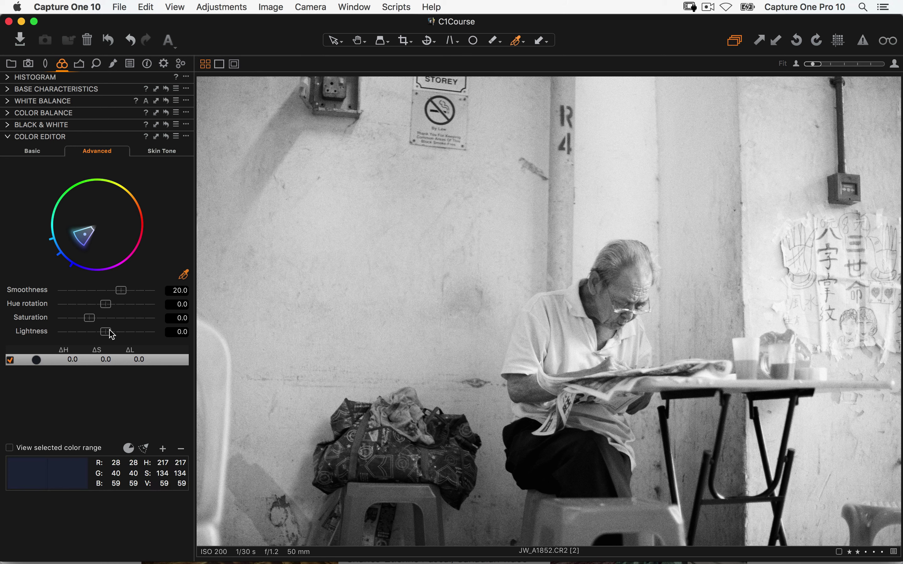
{"action": "mouse_move", "coordinate": [107, 333]}
{"action": "left_mouse_down"}
{"action": "mouse_move", "coordinate": [83, 332]}
{"action": "mouse_move", "coordinate": [120, 334]}
{"action": "left_mouse_up"}
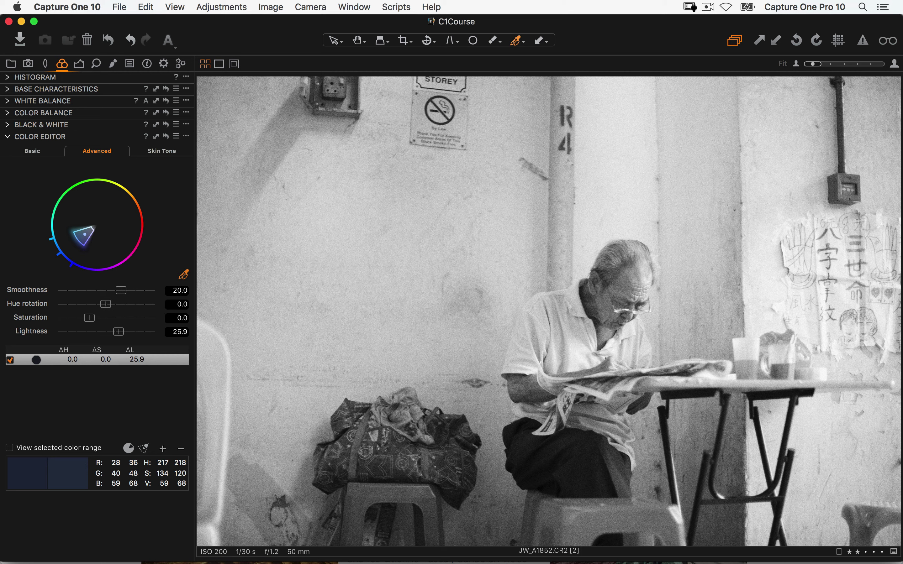
Show the Local Adjustments tools and review the available workspaces
{"action": "left_click", "coordinate": [114, 64]}
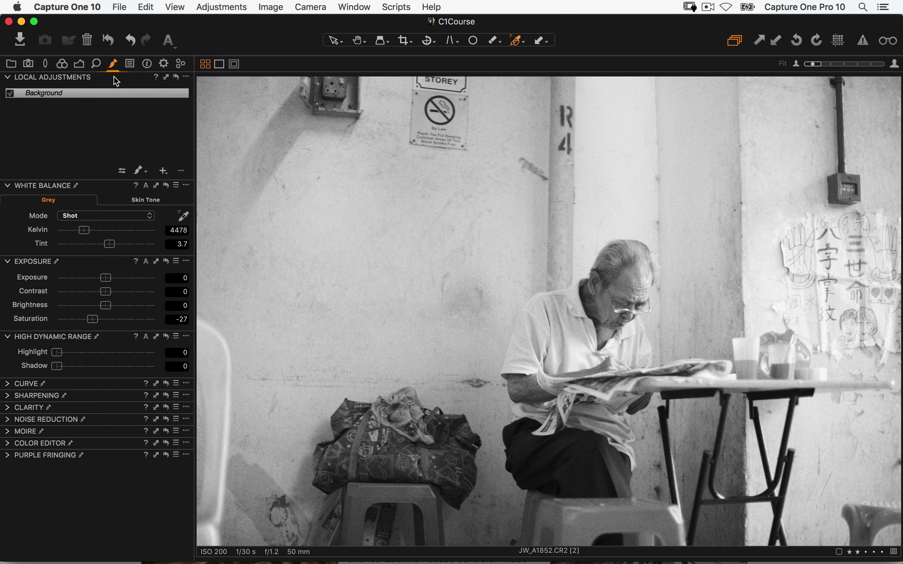
{"action": "left_click", "coordinate": [354, 6]}
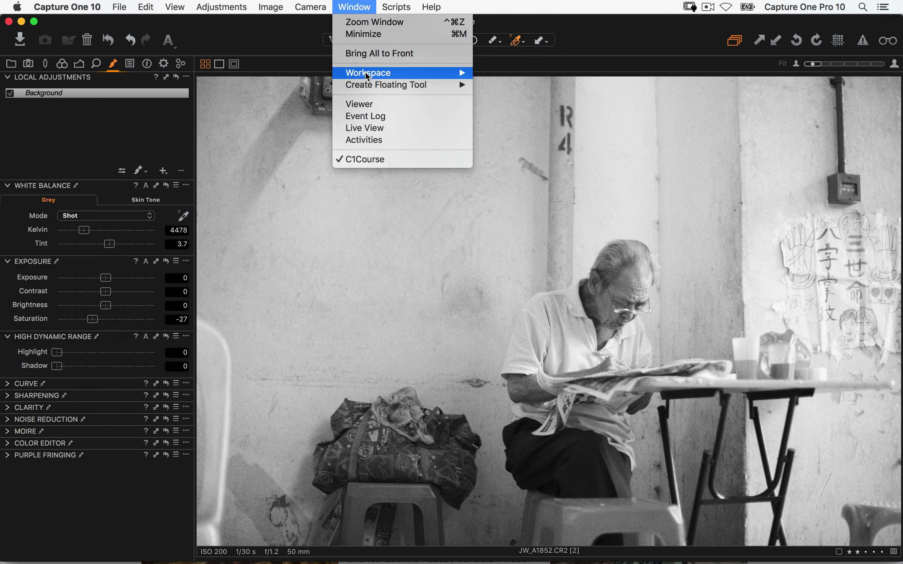
{"action": "mouse_move", "coordinate": [367, 75]}
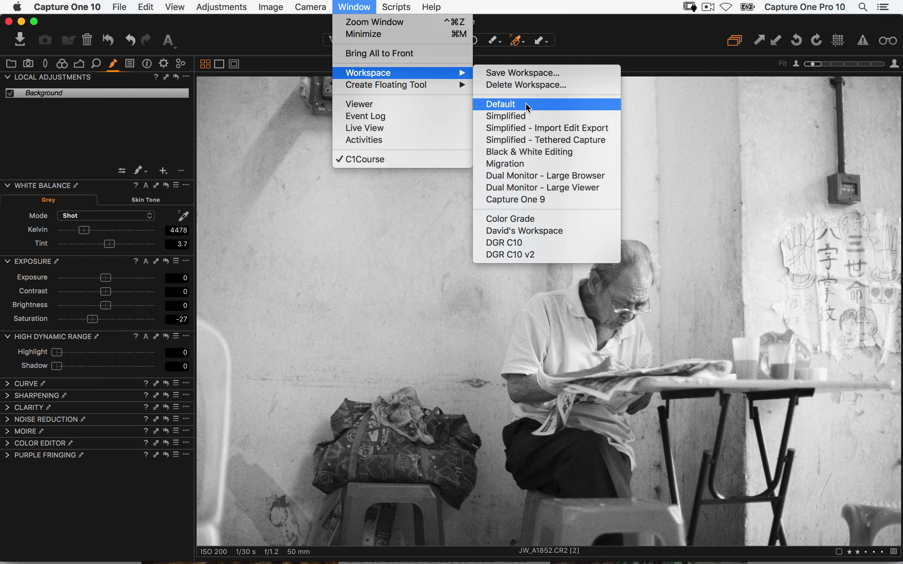
{"action": "left_click", "coordinate": [545, 106]}
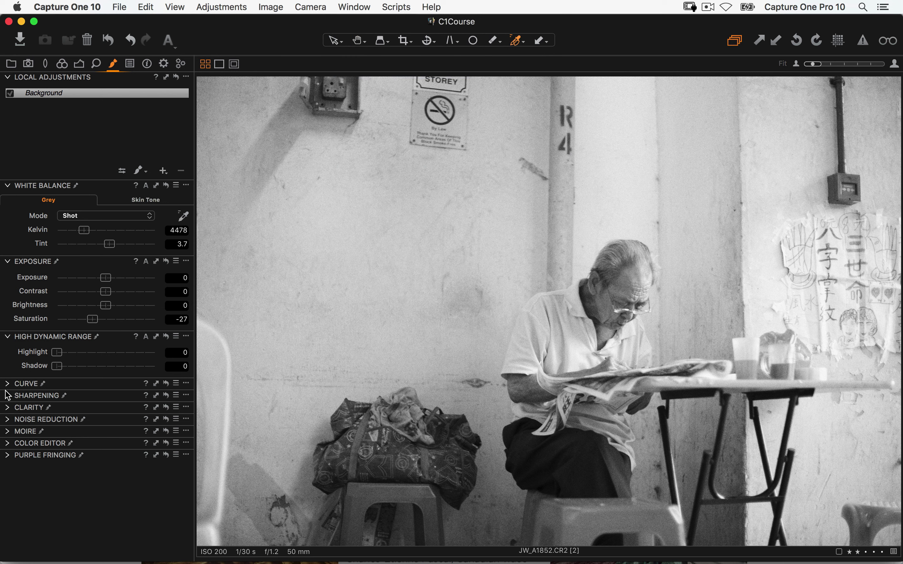
Expand the local Curve tool and draw a gradient mask on a new adjustment layer, from the photo's upper edge down past the middle
{"action": "left_click", "coordinate": [8, 384]}
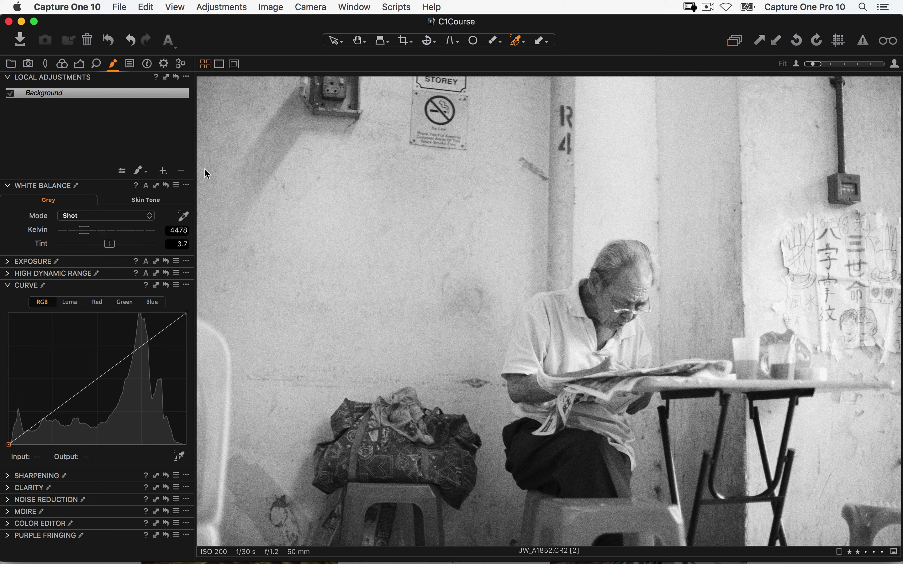
{"action": "left_click", "coordinate": [141, 171]}
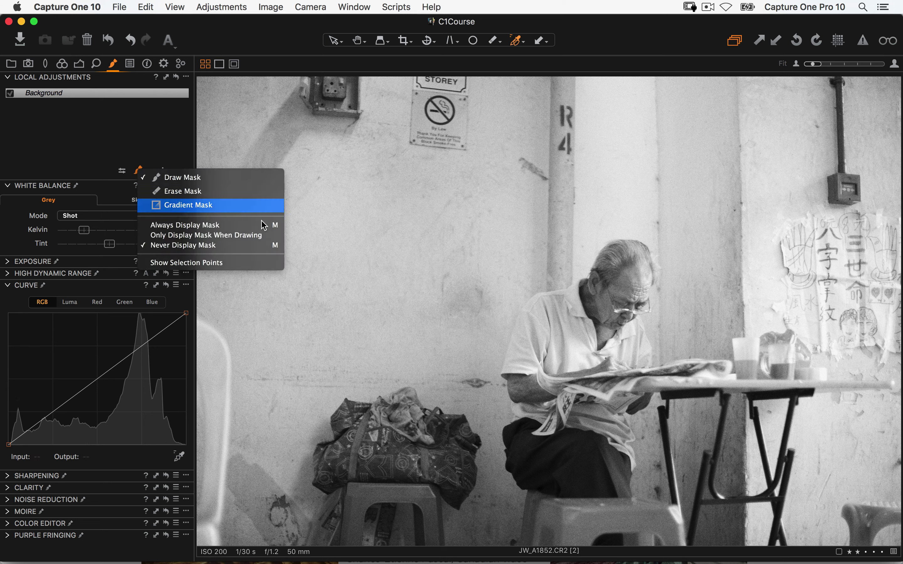
{"action": "left_click", "coordinate": [261, 205]}
{"action": "left_click_drag", "start_coordinate": [515, 83], "coordinate": [541, 468]}
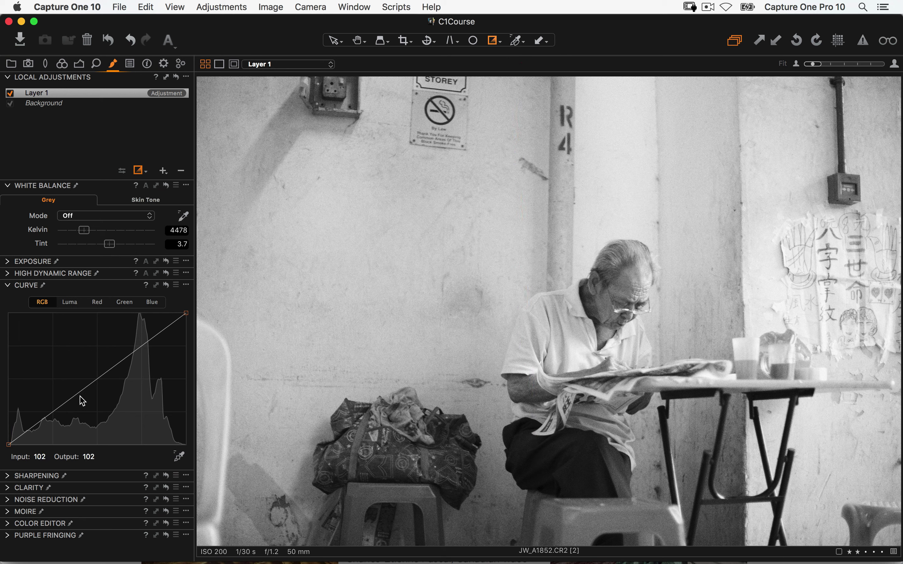
Lower the midtones of Layer 1's Luma curve and compare the photo with the layer disabled and enabled
{"action": "left_click", "coordinate": [70, 303]}
{"action": "mouse_move", "coordinate": [101, 375]}
{"action": "left_mouse_down"}
{"action": "mouse_move", "coordinate": [108, 383]}
{"action": "mouse_move", "coordinate": [88, 368]}
{"action": "mouse_move", "coordinate": [99, 383]}
{"action": "left_mouse_up"}
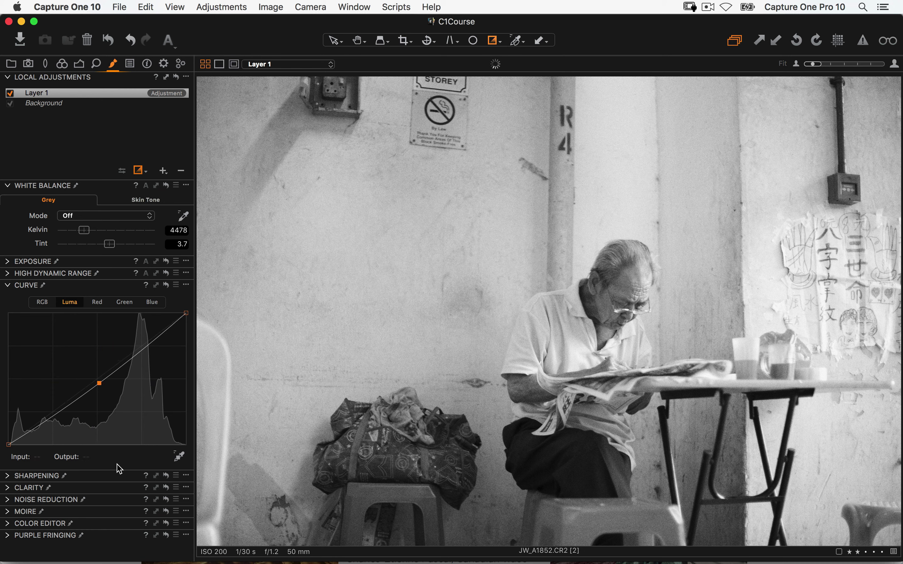
{"action": "left_click", "coordinate": [10, 94]}
{"action": "left_click", "coordinate": [10, 93]}
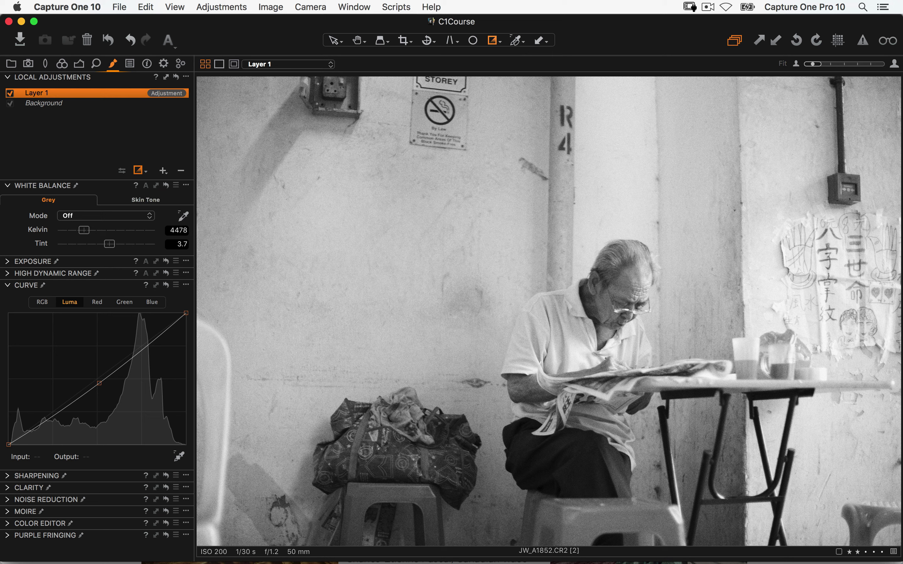
Open the second CF000309.IIQ variant and erase the stray Layer 1 mask from the ground around the hut
{"action": "key", "text": "super+alt+v"}
{"action": "left_click", "coordinate": [604, 261]}
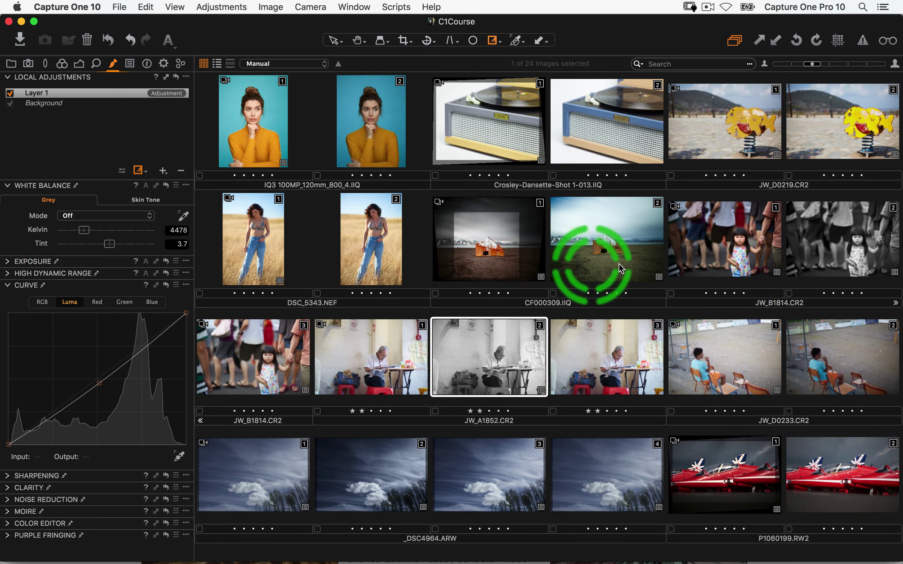
{"action": "double_click", "coordinate": [604, 282]}
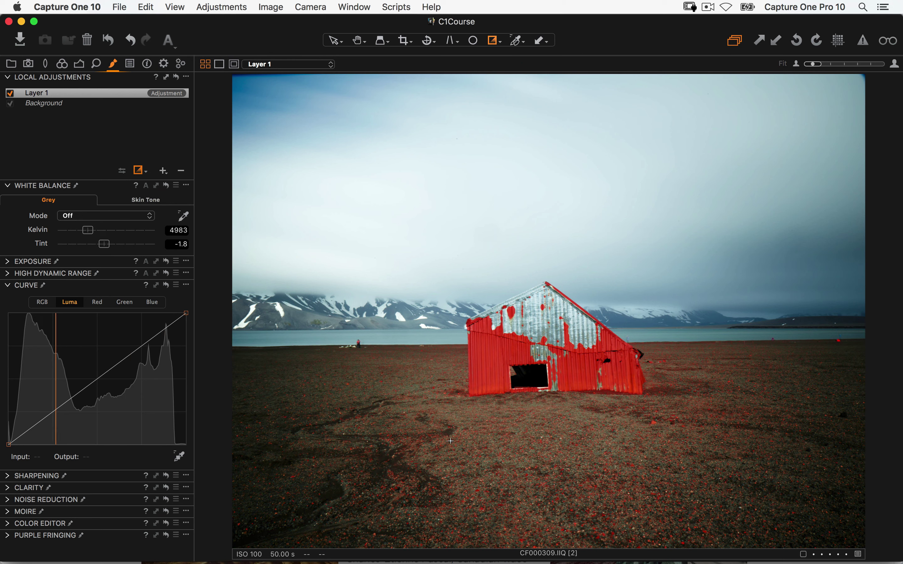
{"action": "left_click", "coordinate": [143, 171]}
{"action": "left_click", "coordinate": [202, 233]}
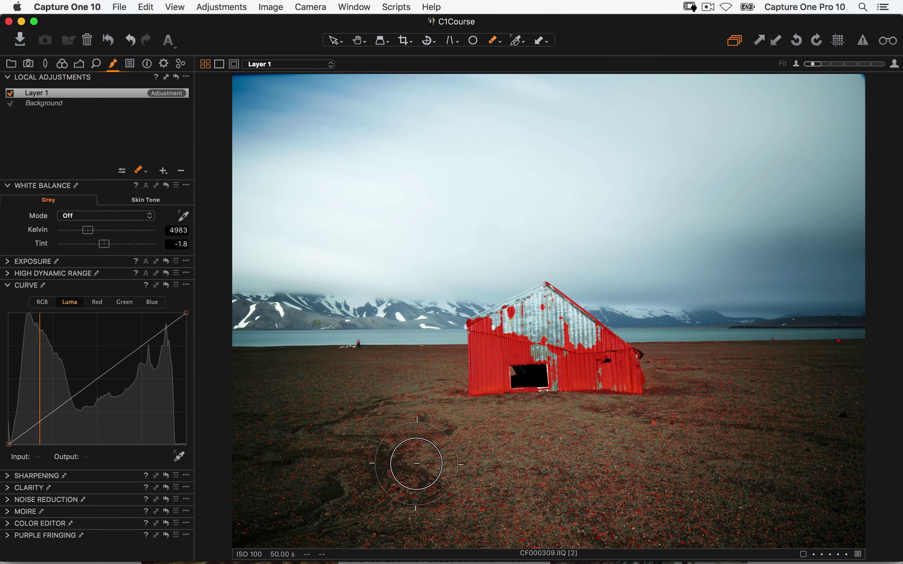
{"action": "right_click", "coordinate": [426, 468]}
{"action": "left_click_drag", "start_coordinate": [413, 459], "coordinate": [432, 460]}
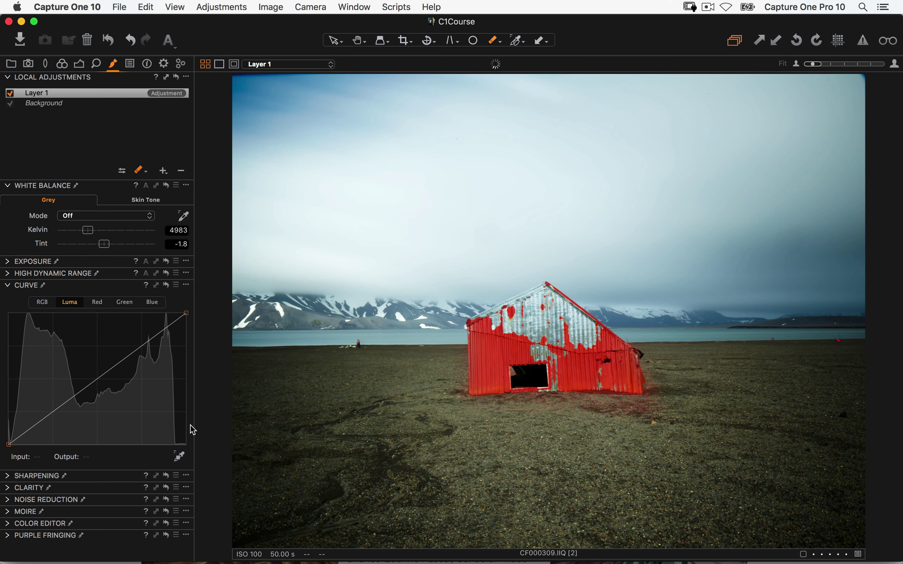
Darken the shadows on Layer 1's Luma curve and add anchor points in its midtones and highlights
{"action": "left_click_drag", "start_coordinate": [53, 410], "coordinate": [49, 421]}
{"action": "left_click", "coordinate": [157, 337]}
{"action": "left_click", "coordinate": [108, 372]}
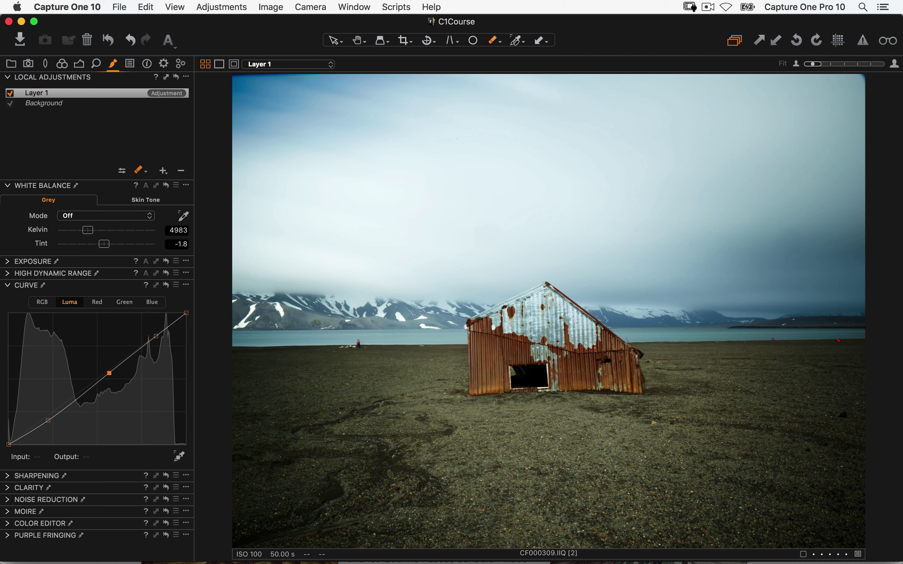
Show the Skin Tone options of the White Balance tool and the Color Editor
{"action": "left_click", "coordinate": [63, 65]}
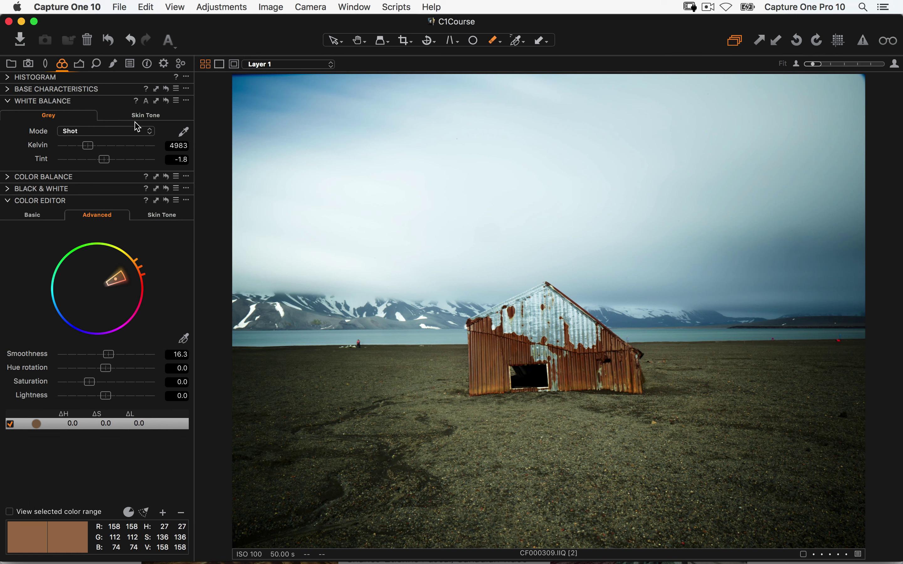
{"action": "left_click", "coordinate": [149, 121]}
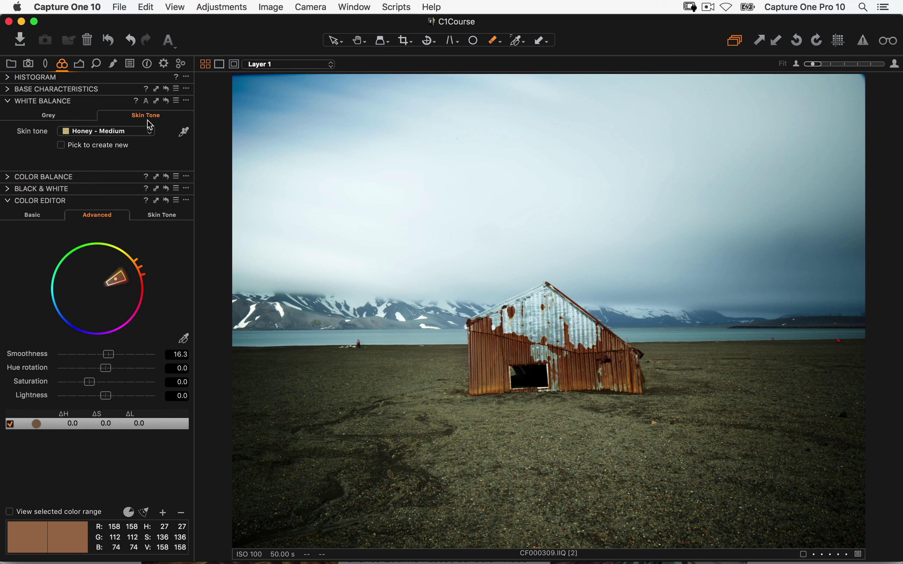
{"action": "left_click", "coordinate": [162, 216]}
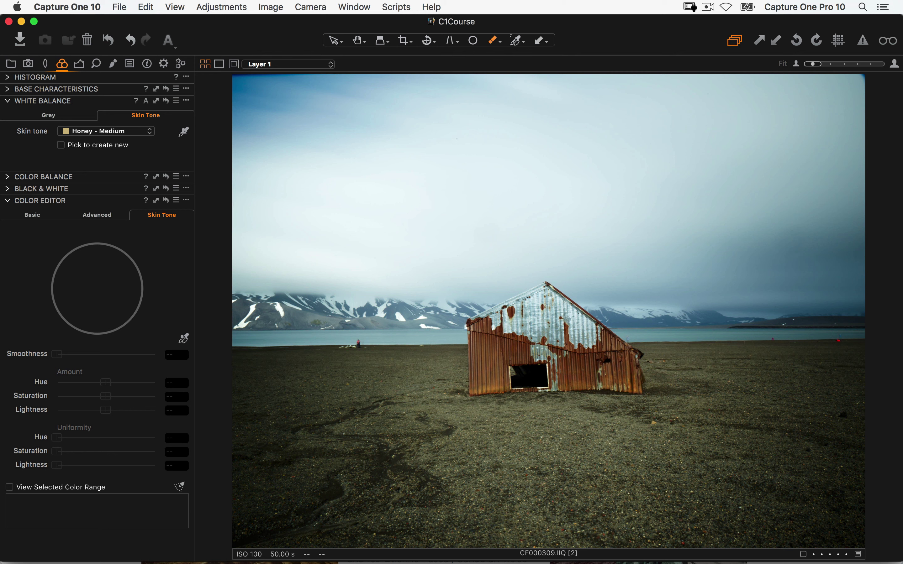
Review the Lens Correction profile list and browse the Sony lens profiles
{"action": "left_click", "coordinate": [96, 63]}
{"action": "left_click", "coordinate": [45, 63]}
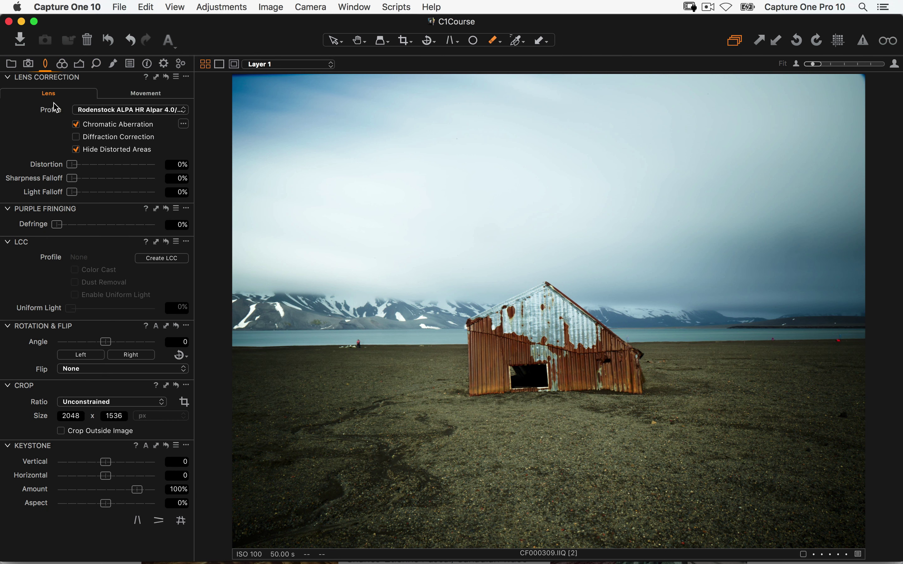
{"action": "left_click", "coordinate": [113, 111]}
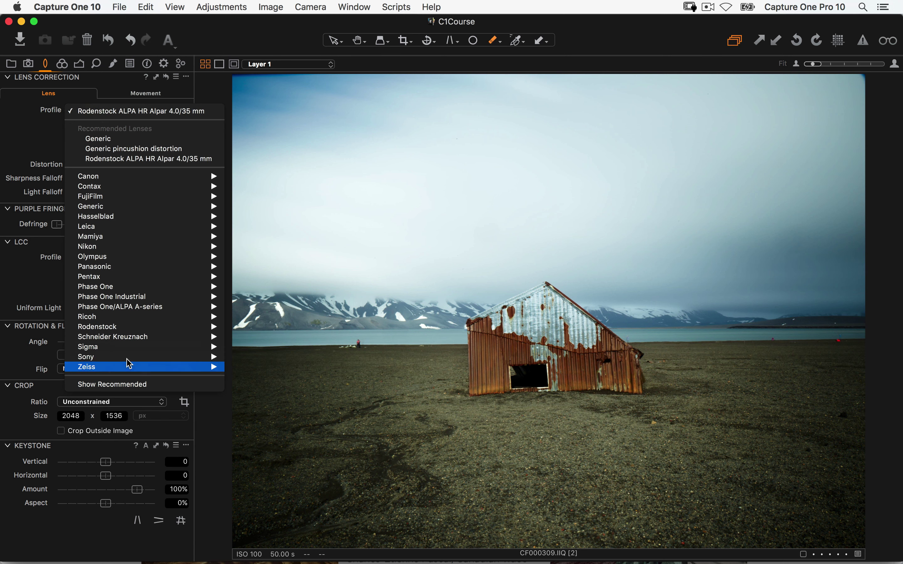
{"action": "mouse_move", "coordinate": [121, 357]}
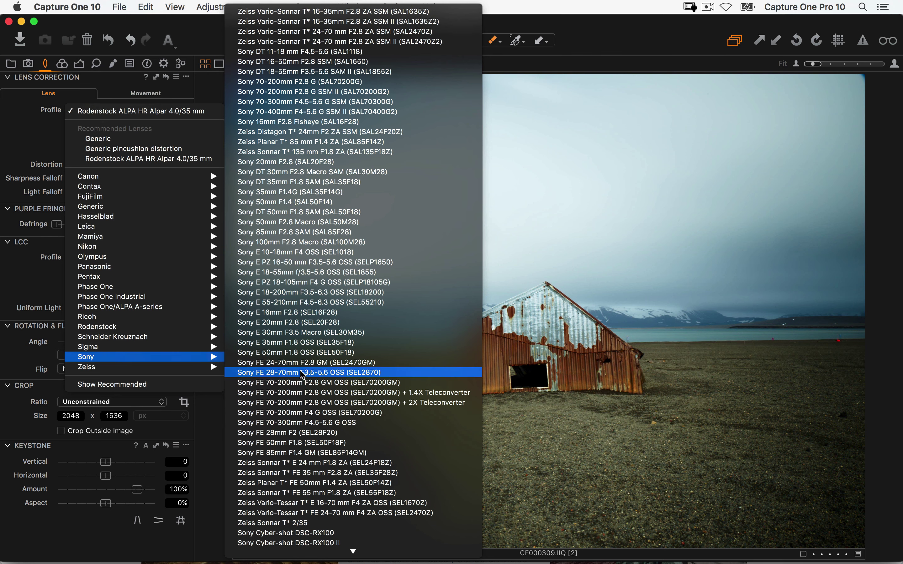
{"action": "key", "text": "Escape"}
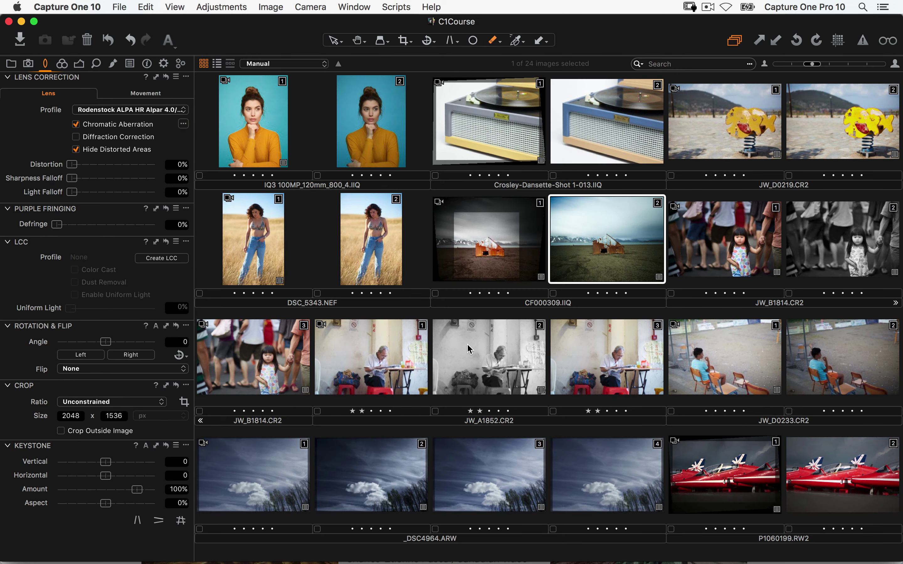
Open the second _DSC4964.ARW variant and examine its lens profile choices and the Sharpness Falloff correction
{"action": "double_click", "coordinate": [371, 484]}
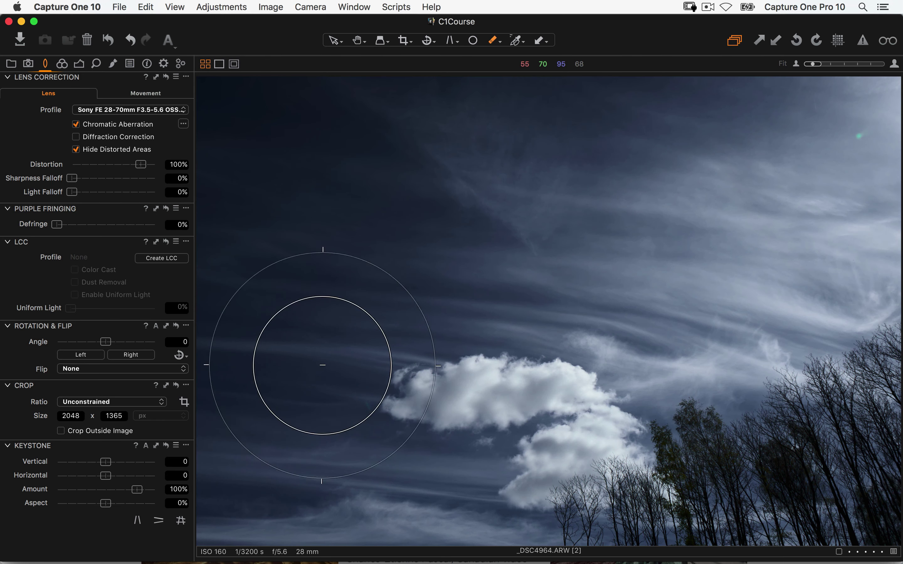
{"action": "left_click", "coordinate": [115, 111]}
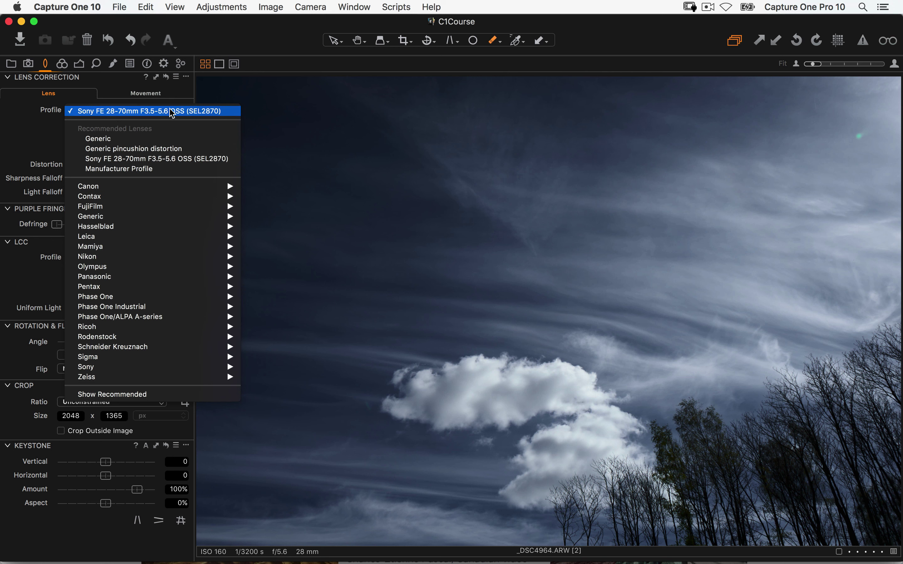
{"action": "left_click", "coordinate": [38, 116]}
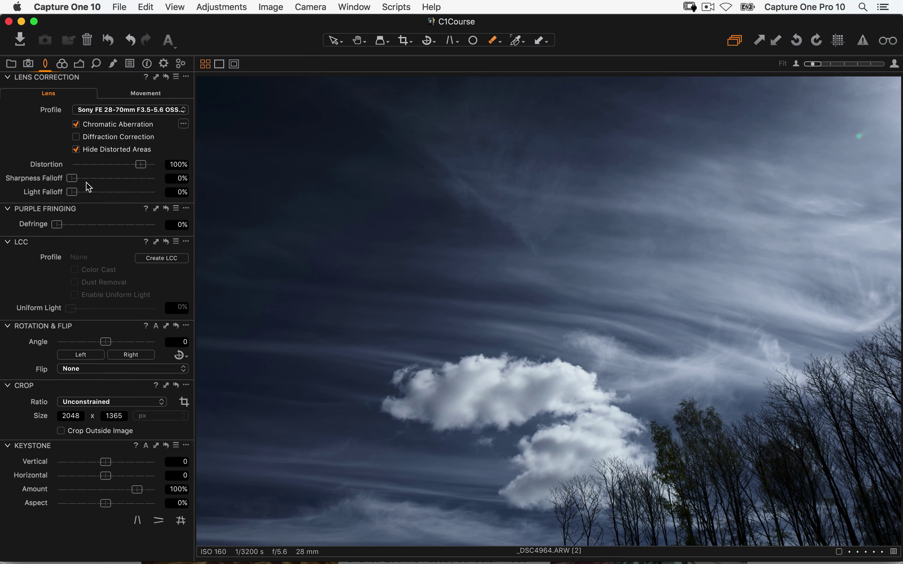
{"action": "left_click_drag", "start_coordinate": [72, 185], "coordinate": [119, 186]}
Change the lens profile of the sky photo to Manufacturer Profile
{"action": "left_click", "coordinate": [129, 110]}
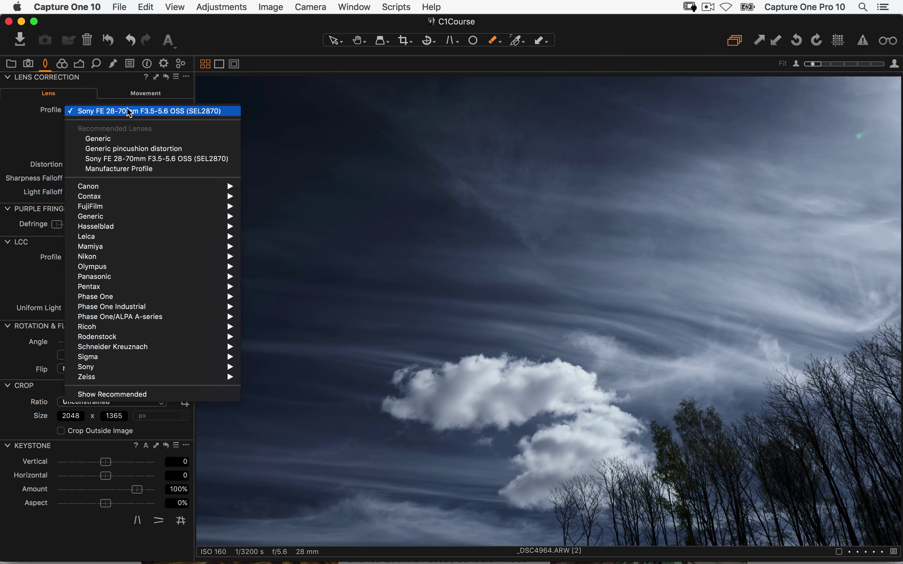
{"action": "left_click", "coordinate": [141, 170]}
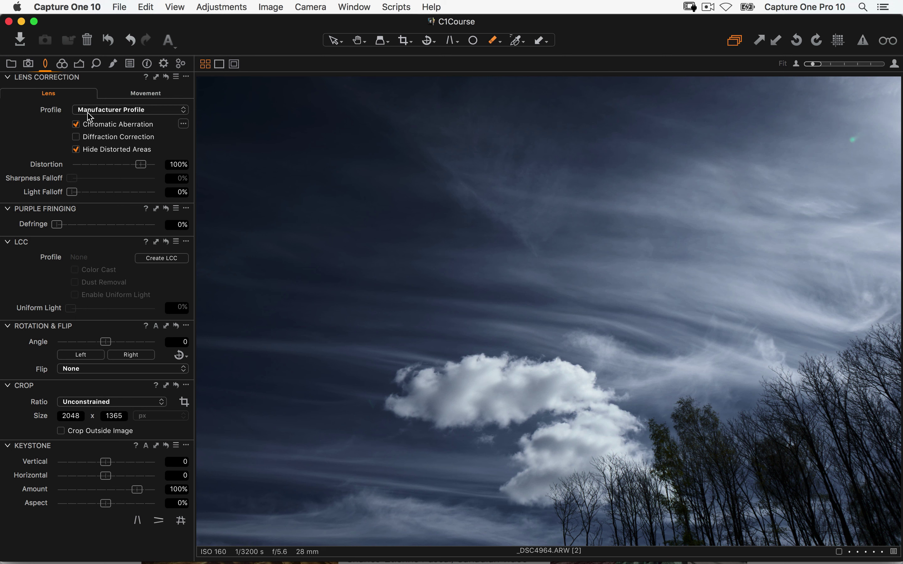
{"action": "left_click", "coordinate": [127, 110]}
{"action": "left_click", "coordinate": [132, 110]}
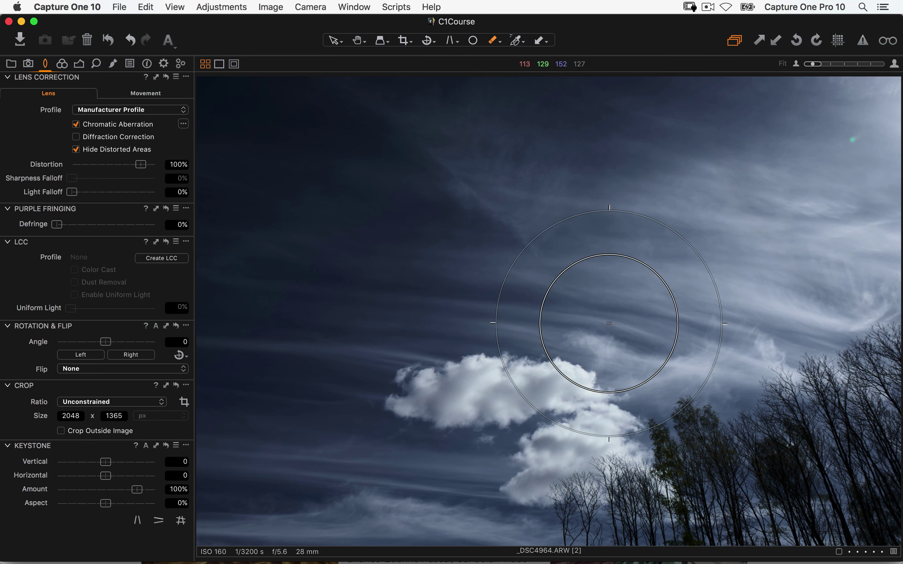
Reset the adjustments of the sky photo and set its grey White Balance to 7180 Kelvin
{"action": "key", "text": "v"}
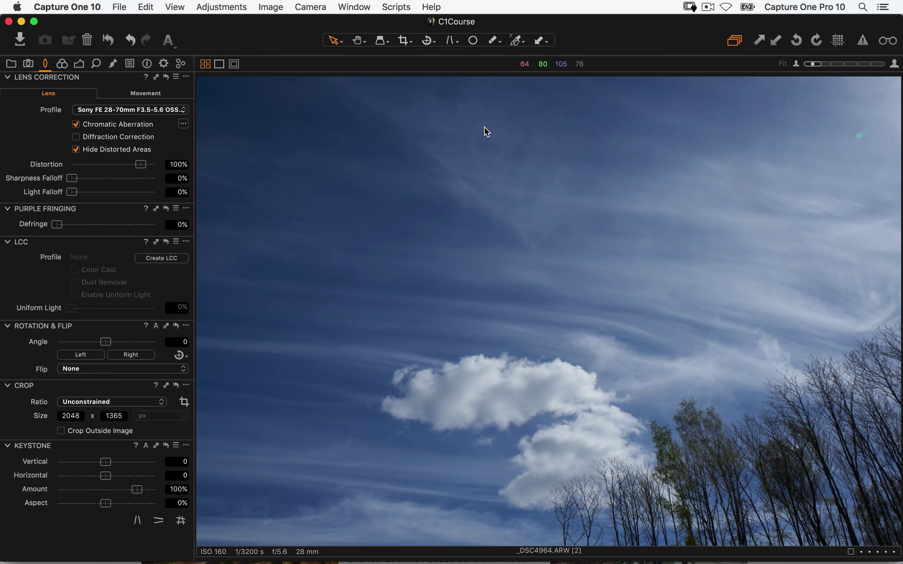
{"action": "left_click", "coordinate": [62, 64]}
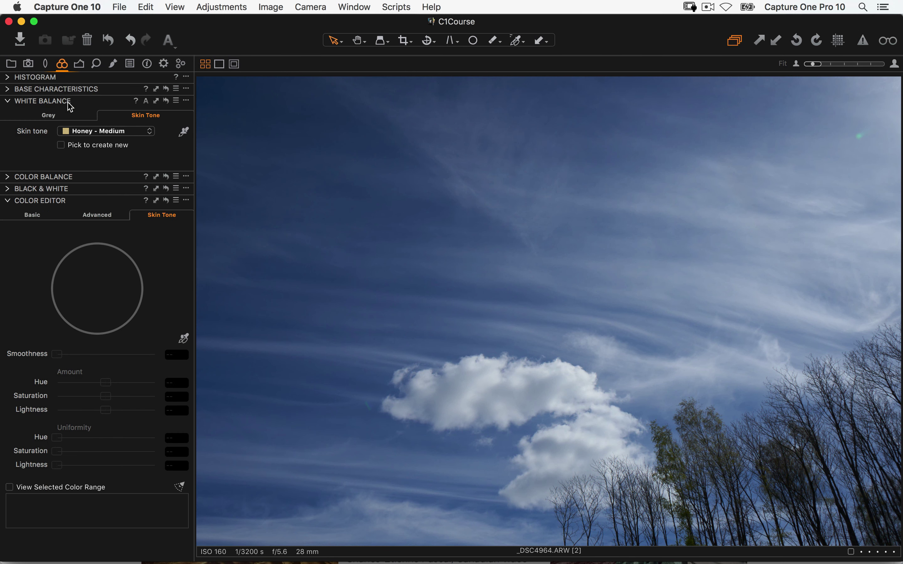
{"action": "left_click", "coordinate": [63, 118]}
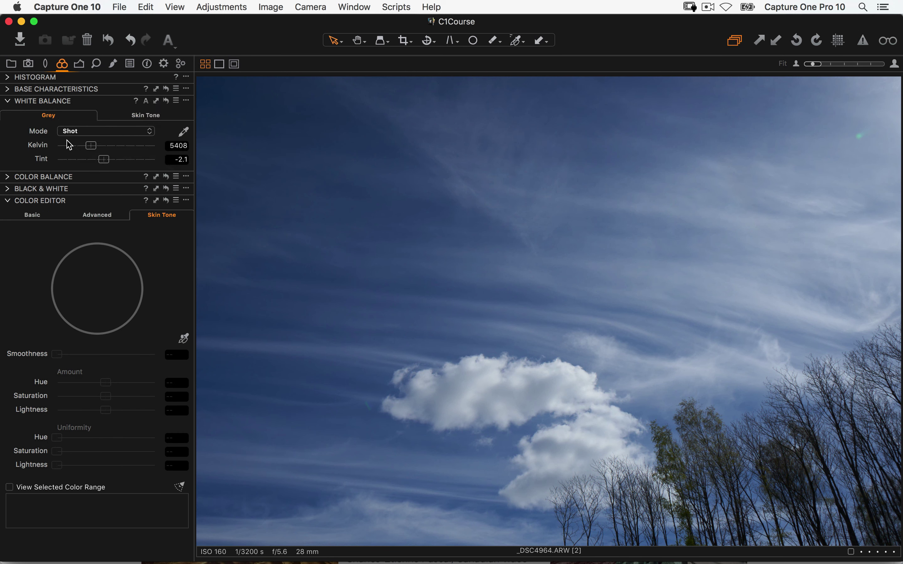
{"action": "left_click", "coordinate": [96, 147]}
{"action": "left_click_drag", "start_coordinate": [100, 147], "coordinate": [105, 146]}
Pick a neutral white balance from the white cloud and raise the Kelvin value to 9036
{"action": "left_click", "coordinate": [184, 132]}
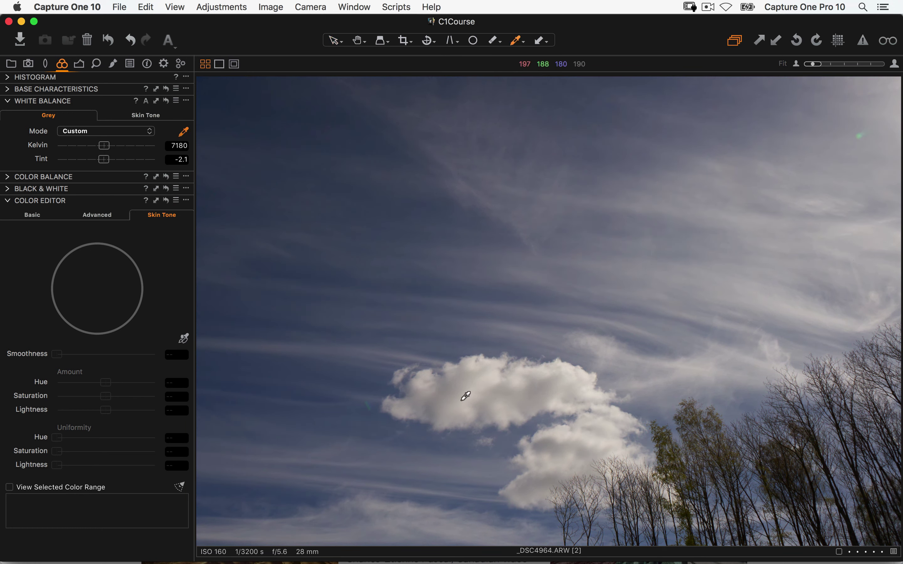
{"action": "left_click", "coordinate": [460, 380]}
{"action": "left_click_drag", "start_coordinate": [98, 145], "coordinate": [98, 145]}
{"action": "left_click", "coordinate": [100, 131]}
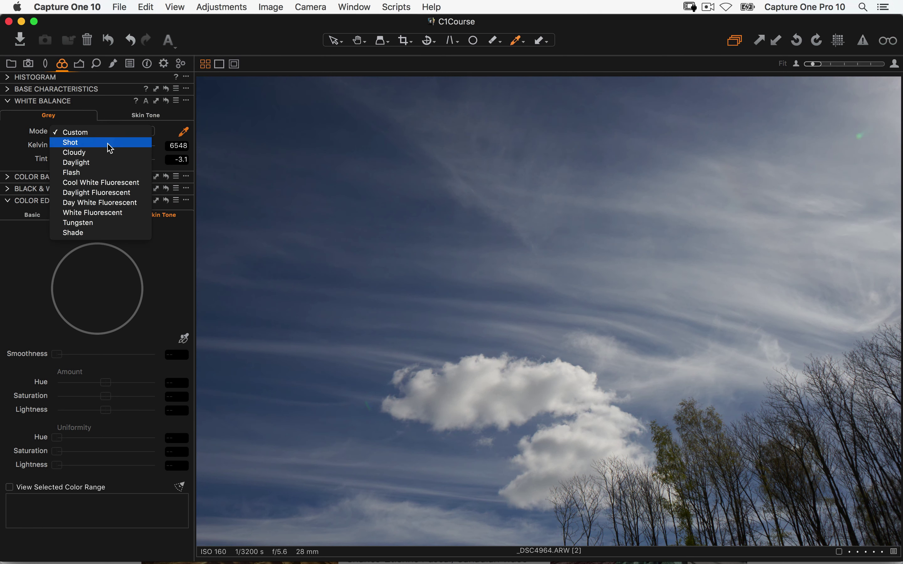
{"action": "left_click", "coordinate": [80, 124]}
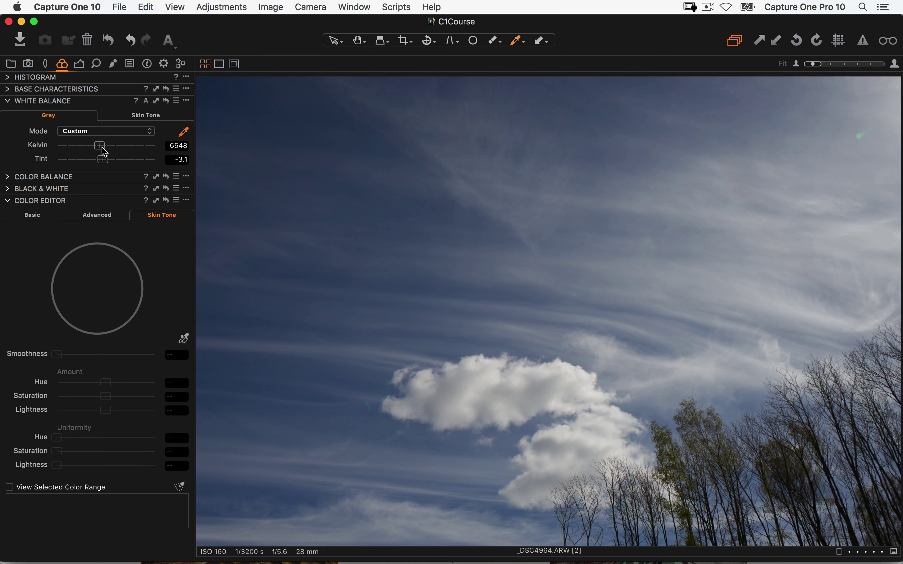
{"action": "left_click_drag", "start_coordinate": [100, 146], "coordinate": [122, 149]}
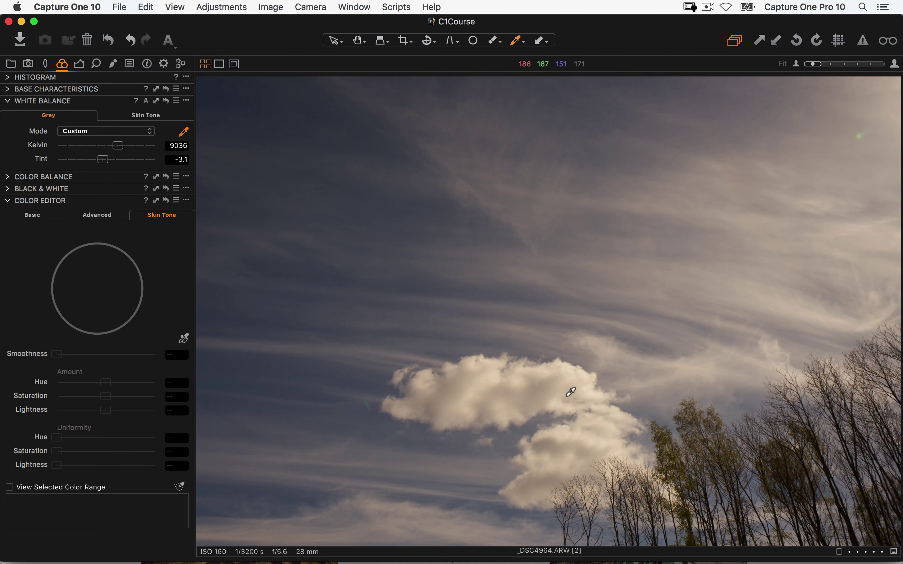
Pick the dark blue of the sky in the advanced Color Editor, with Hue rotation -3.3 and Saturation 36.9
{"action": "left_click", "coordinate": [97, 215]}
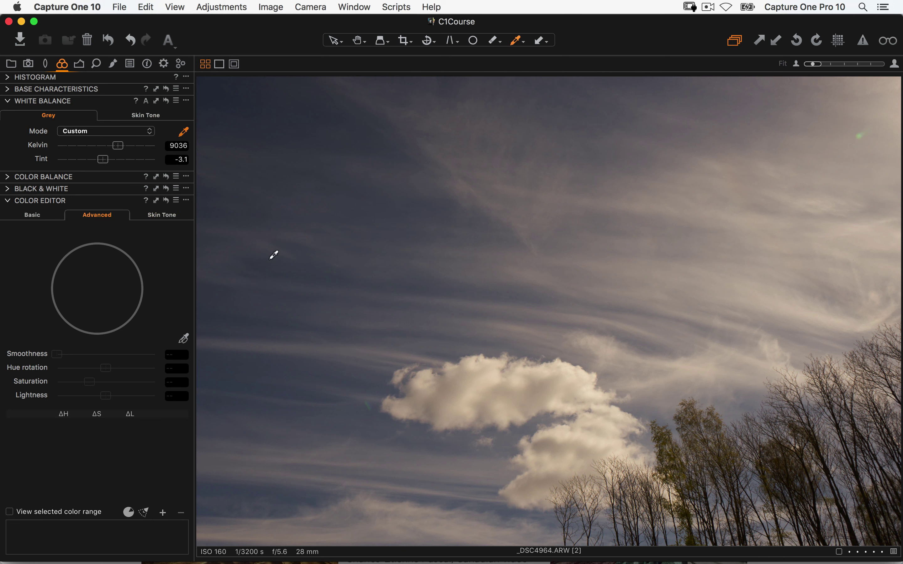
{"action": "left_click", "coordinate": [310, 125]}
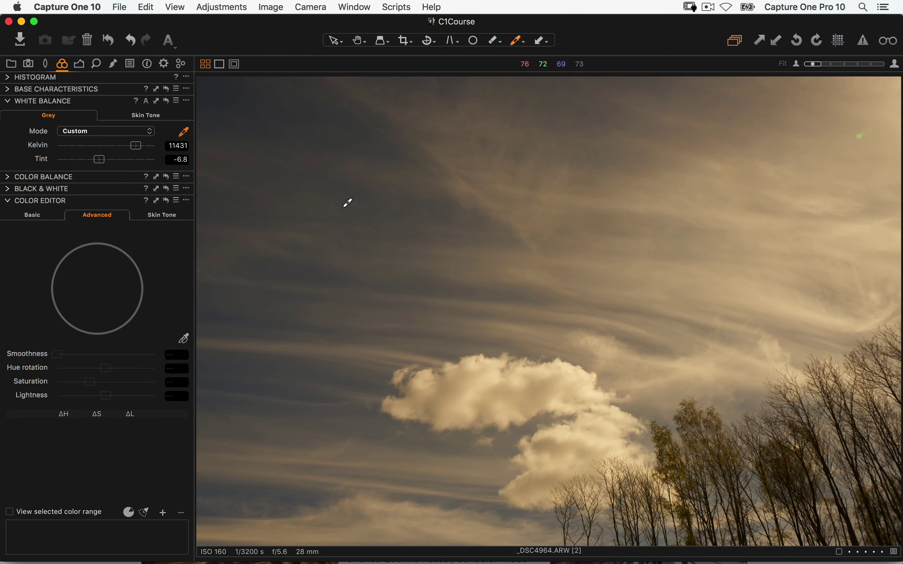
{"action": "key", "text": "super+z"}
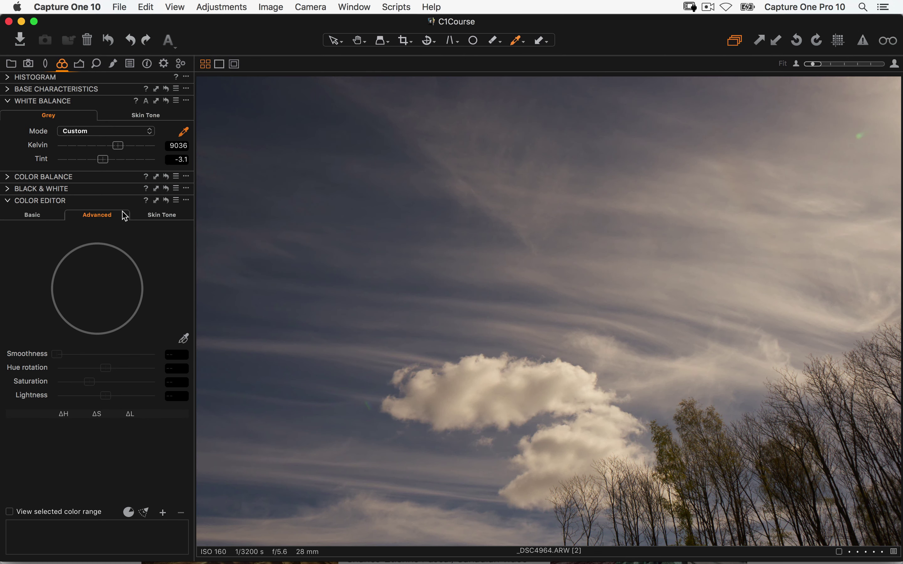
{"action": "left_click", "coordinate": [301, 119]}
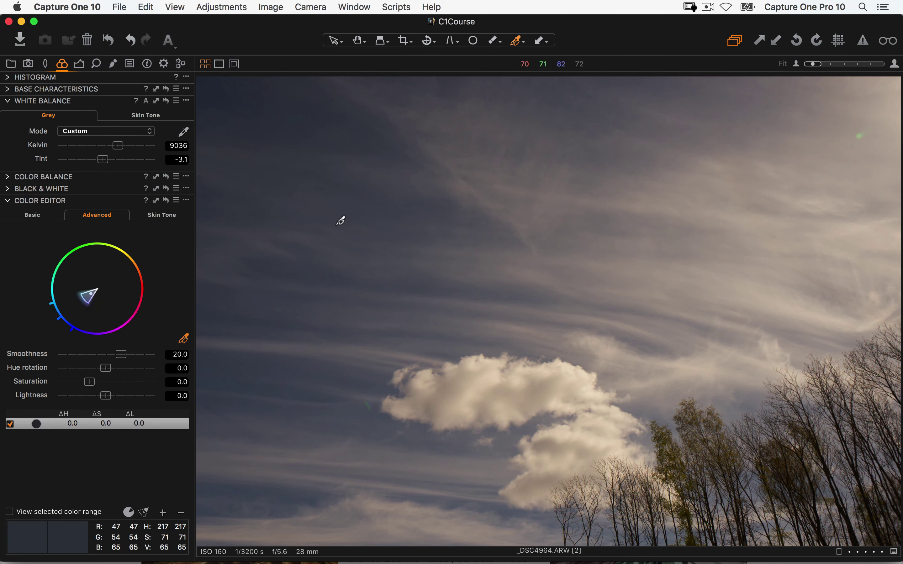
{"action": "mouse_move", "coordinate": [89, 382]}
{"action": "left_mouse_down"}
{"action": "mouse_move", "coordinate": [101, 381]}
{"action": "mouse_move", "coordinate": [71, 374]}
{"action": "mouse_move", "coordinate": [155, 375]}
{"action": "mouse_move", "coordinate": [93, 383]}
{"action": "left_mouse_up"}
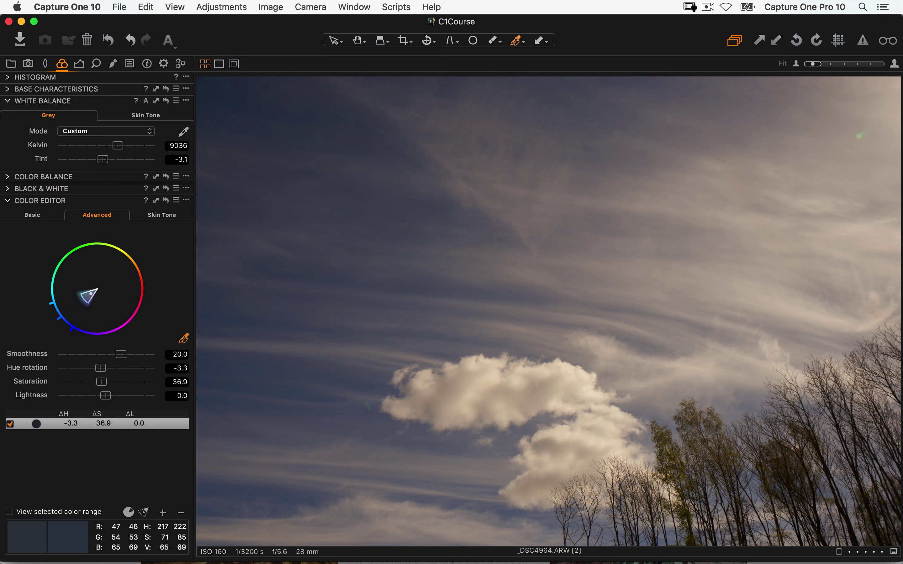
Switch to Safari, close the Tangent product page and show the Phase One video tutorials page
{"action": "key", "text": "super+Tab"}
{"action": "key", "text": "super+Tab"}
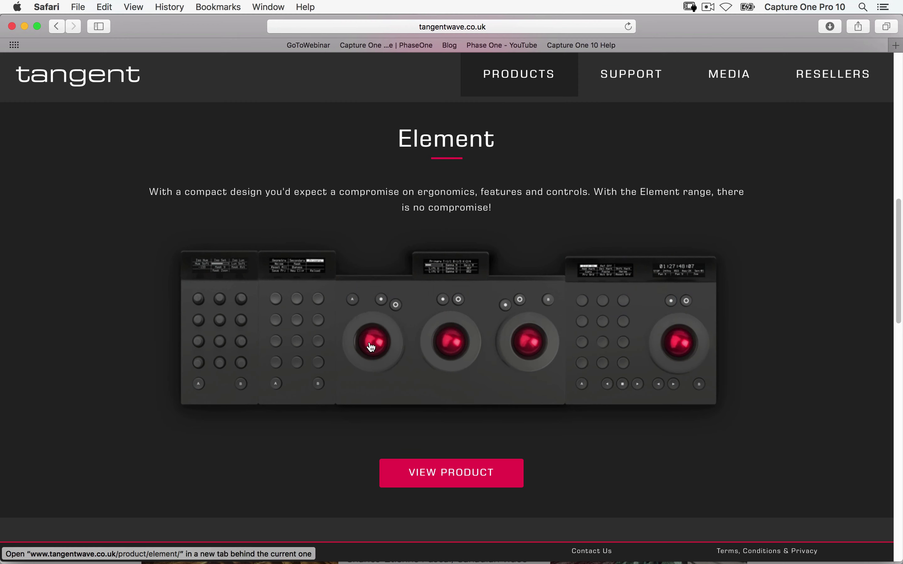
{"action": "key", "text": "super+w"}
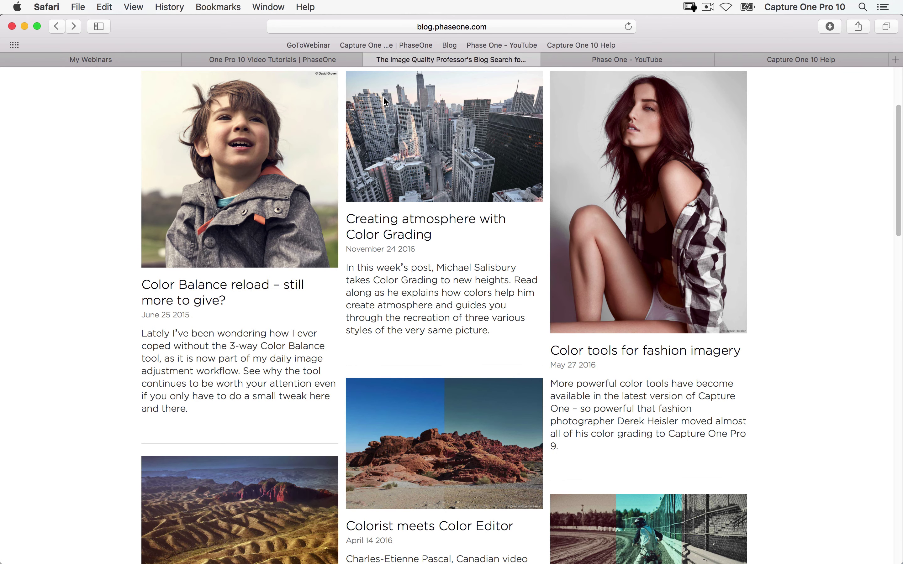
{"action": "left_click", "coordinate": [269, 58]}
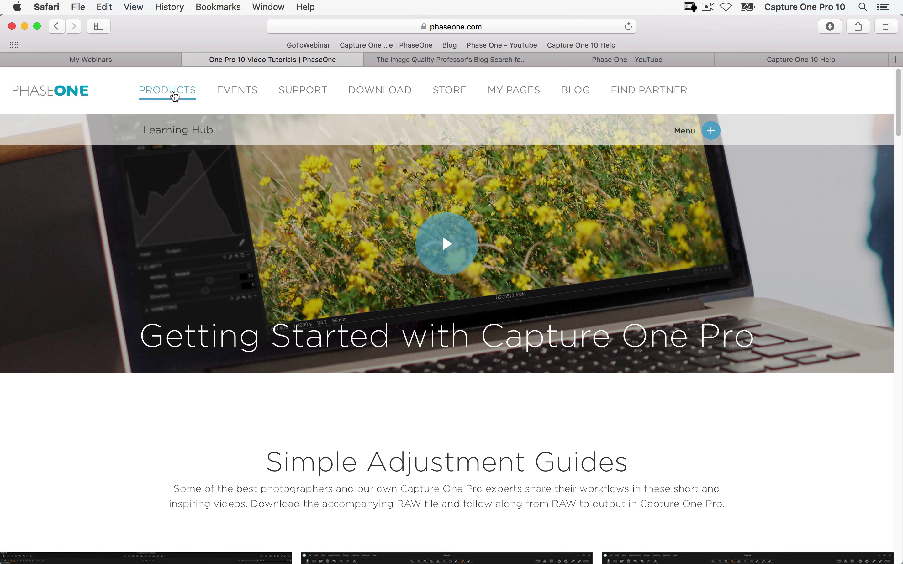
Open the Capture One Pro product page, go from it to the Learning Hub and look through its adjustment guides and tutorials
{"action": "mouse_move", "coordinate": [175, 96]}
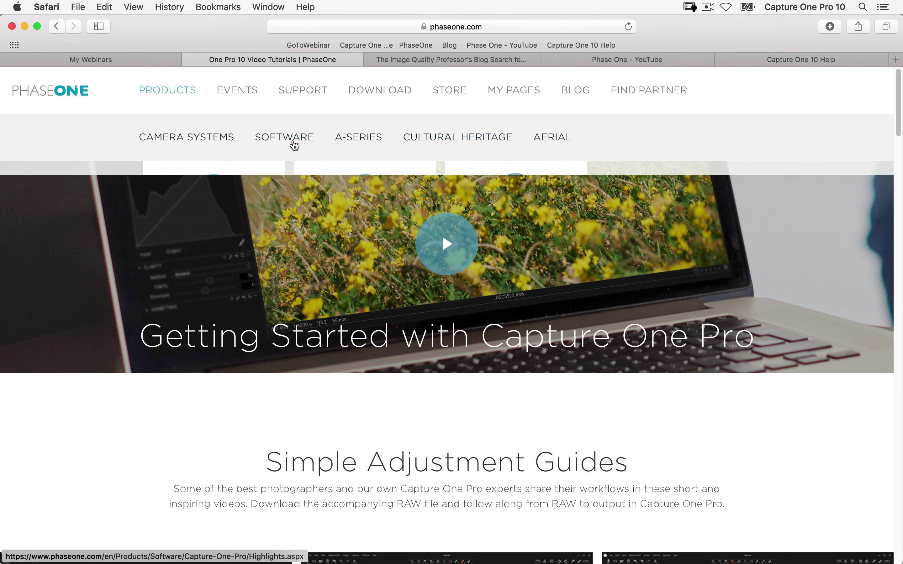
{"action": "mouse_move", "coordinate": [294, 145]}
{"action": "left_click", "coordinate": [215, 204]}
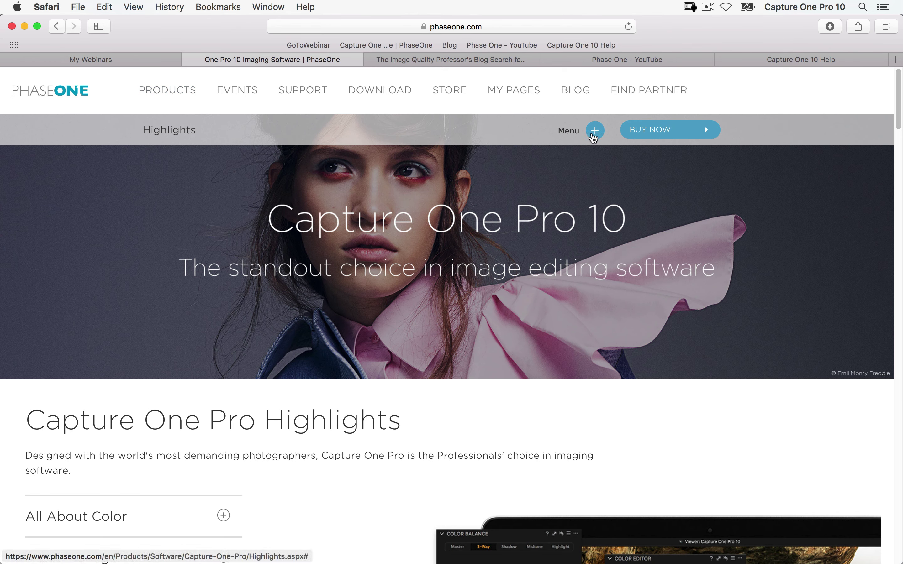
{"action": "left_click", "coordinate": [594, 132]}
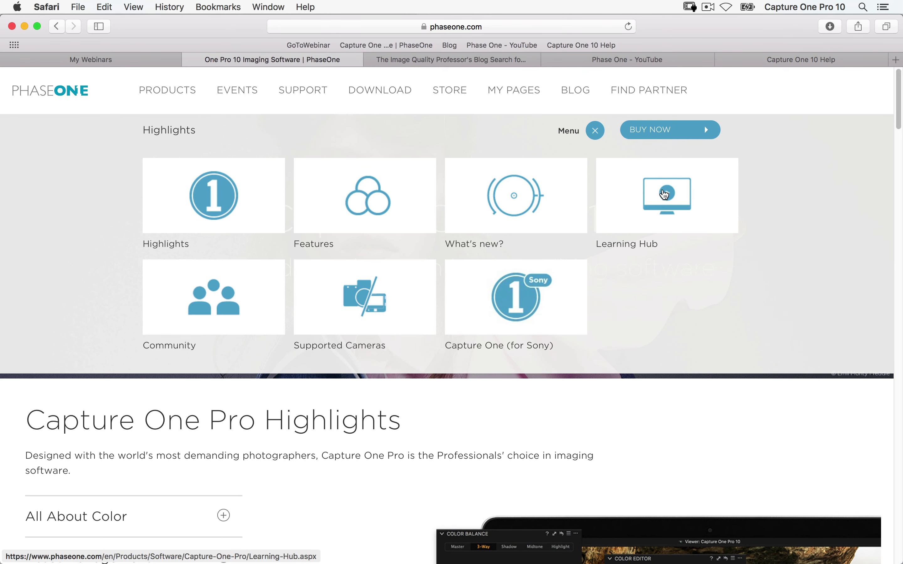
{"action": "left_click", "coordinate": [628, 194]}
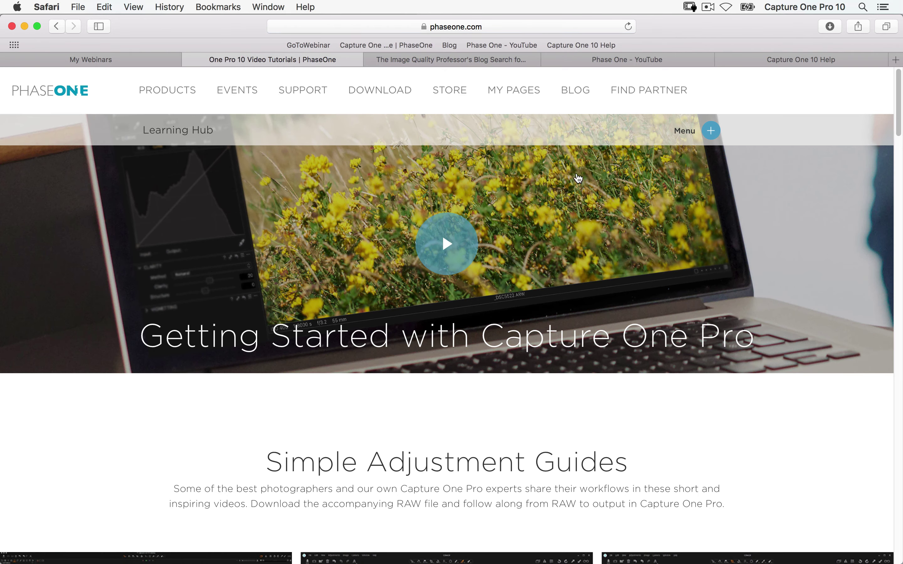
{"action": "scroll", "coordinate": [252, 228], "scroll_direction": "down", "scroll_amount": 20}
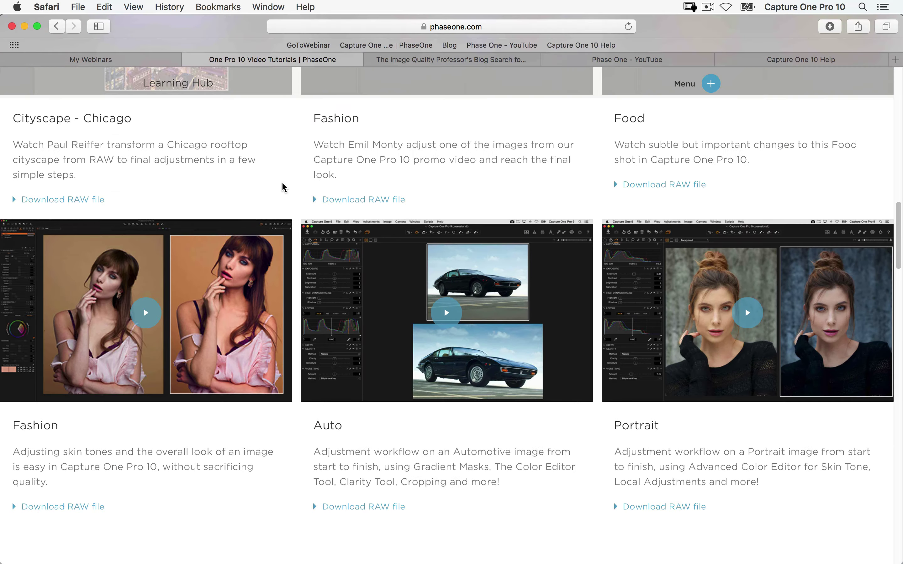
{"action": "scroll", "coordinate": [284, 187], "scroll_direction": "down", "scroll_amount": 20}
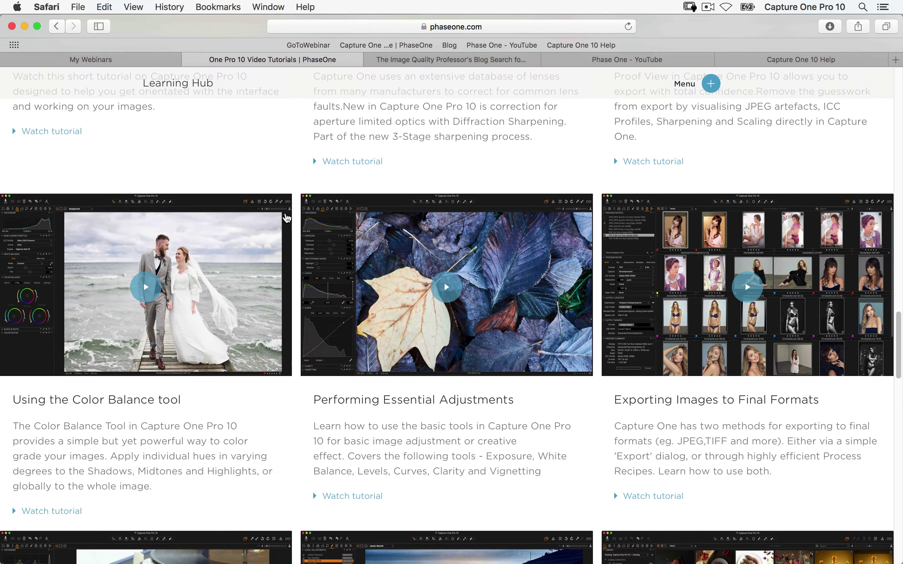
{"action": "scroll", "coordinate": [287, 218], "scroll_direction": "down", "scroll_amount": 10}
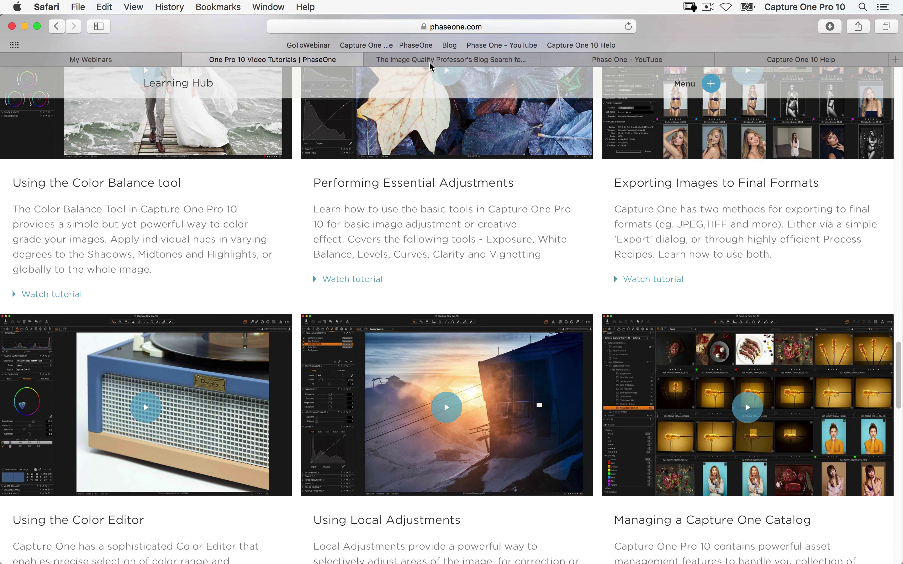
Look through the Image Quality Professor's Blog results for "color balance" and open the article "Colorist POV: Color grading in Capture One Pro 9"
{"action": "left_click", "coordinate": [431, 63]}
{"action": "scroll", "coordinate": [143, 206], "scroll_direction": "up", "scroll_amount": 5}
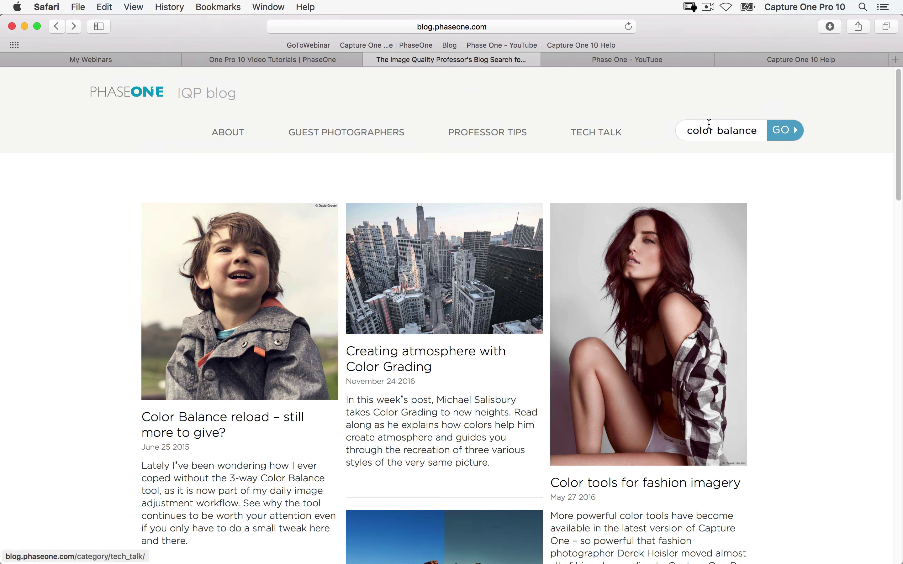
{"action": "triple_click", "coordinate": [690, 132]}
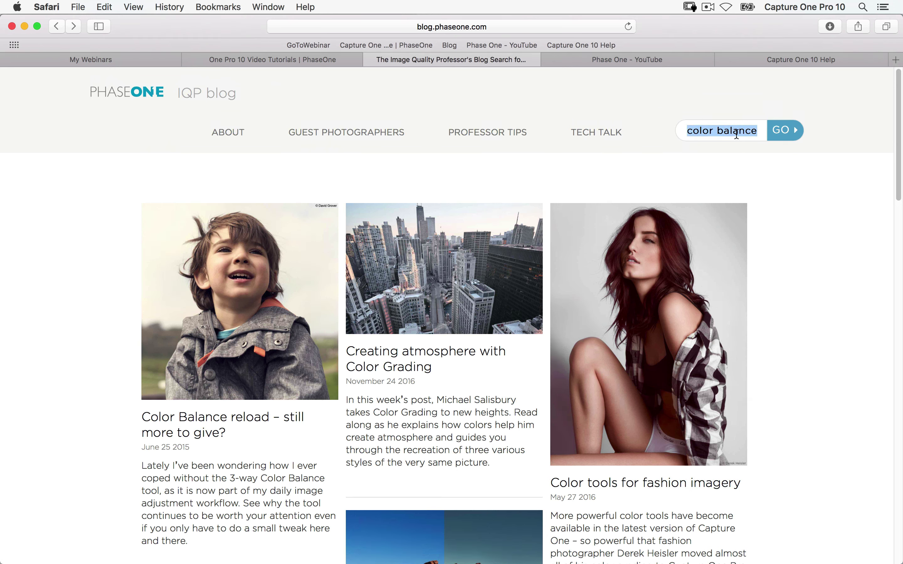
{"action": "scroll", "coordinate": [463, 164], "scroll_direction": "down", "scroll_amount": 5}
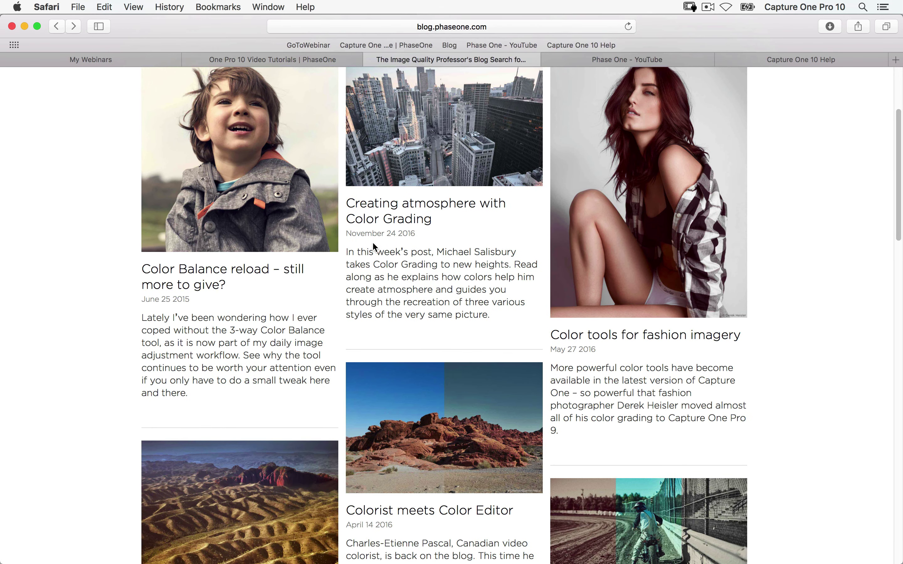
{"action": "scroll", "coordinate": [322, 262], "scroll_direction": "down", "scroll_amount": 10}
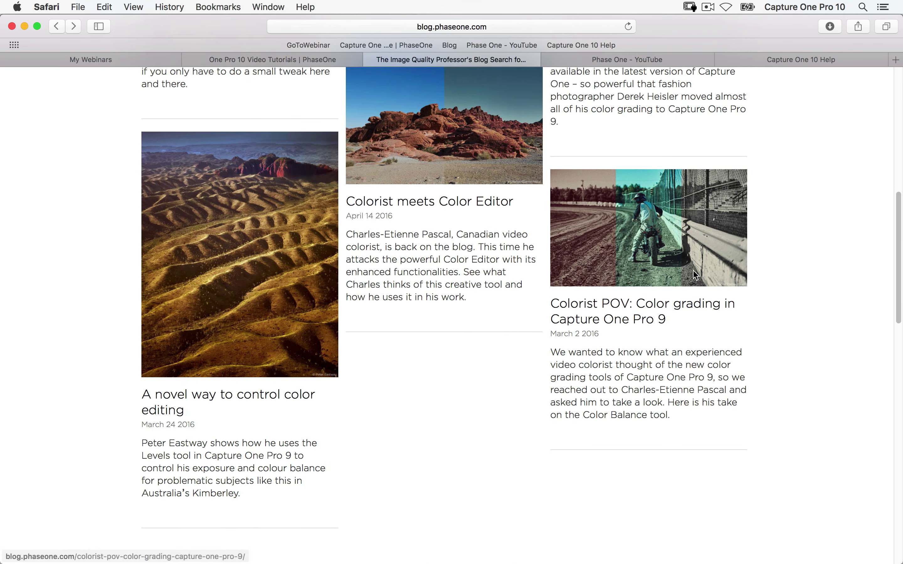
{"action": "left_click", "coordinate": [643, 311]}
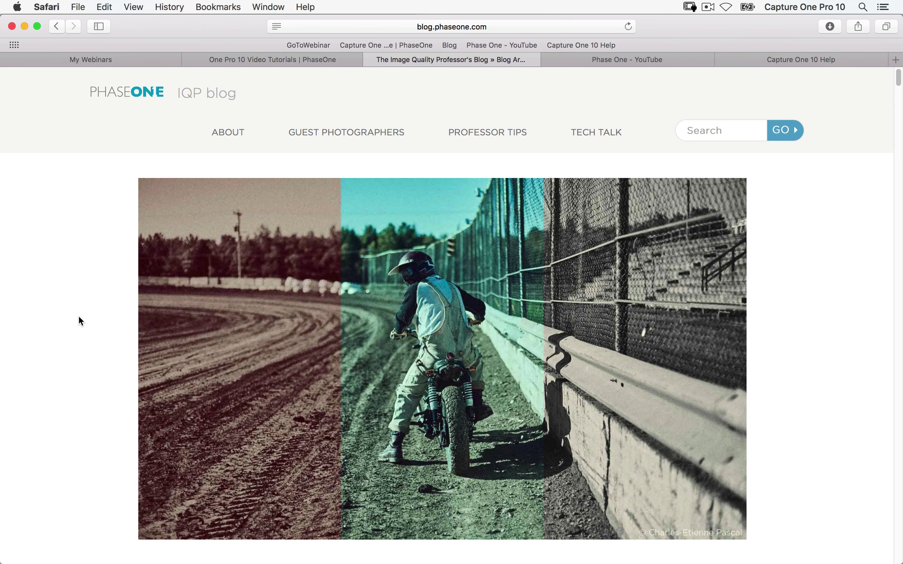
Read through the color grading article, examining the Color Balance wheel settings and example images from Grade 01 to Grade 04
{"action": "scroll", "coordinate": [85, 368], "scroll_direction": "down", "scroll_amount": 1}
{"action": "scroll", "coordinate": [82, 410], "scroll_direction": "down", "scroll_amount": 5}
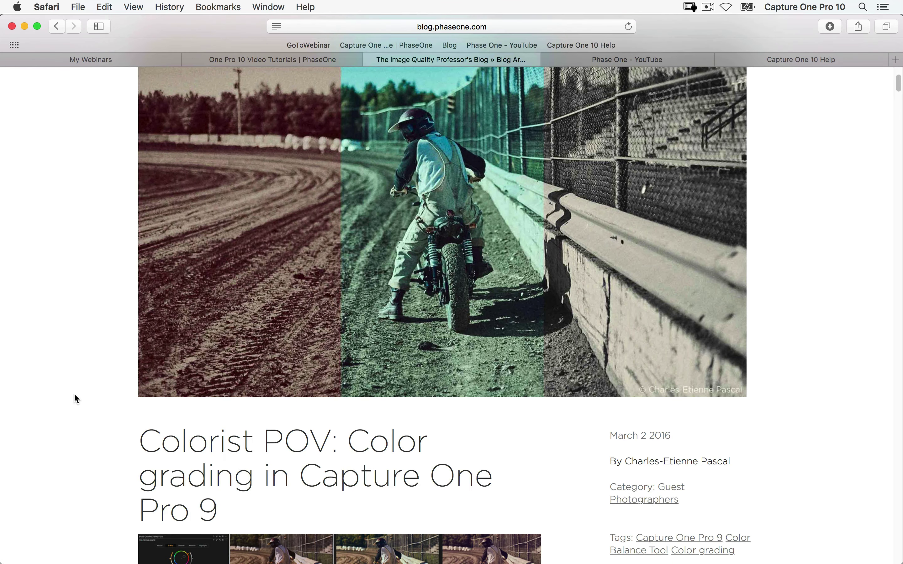
{"action": "scroll", "coordinate": [76, 431], "scroll_direction": "down", "scroll_amount": 20}
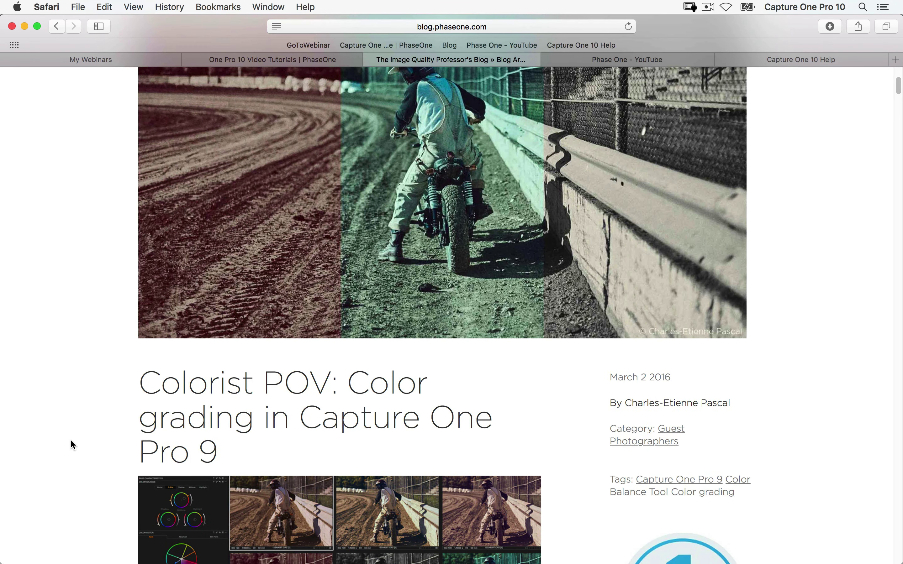
{"action": "scroll", "coordinate": [75, 380], "scroll_direction": "down", "scroll_amount": 20}
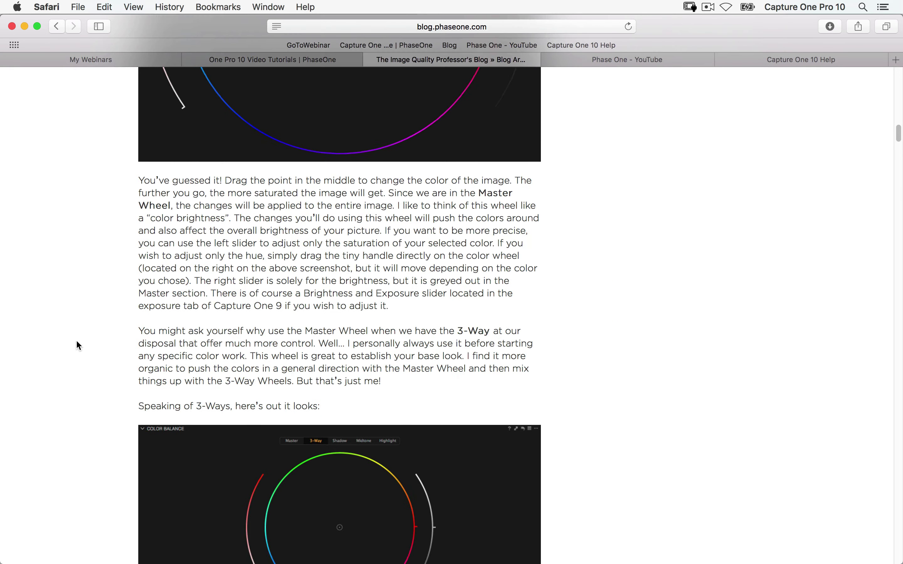
{"action": "scroll", "coordinate": [61, 378], "scroll_direction": "down", "scroll_amount": 20}
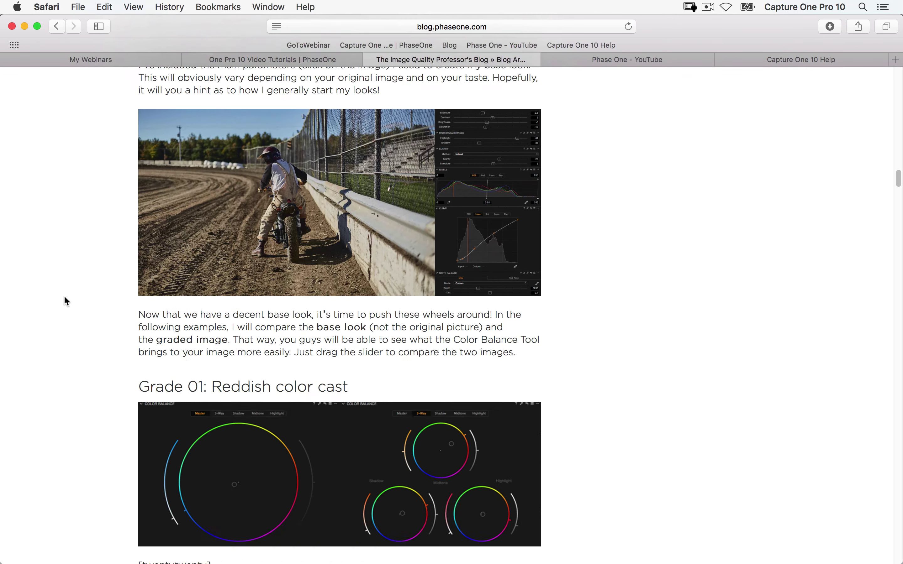
{"action": "scroll", "coordinate": [62, 327], "scroll_direction": "up", "scroll_amount": 3}
{"action": "scroll", "coordinate": [57, 364], "scroll_direction": "down", "scroll_amount": 2}
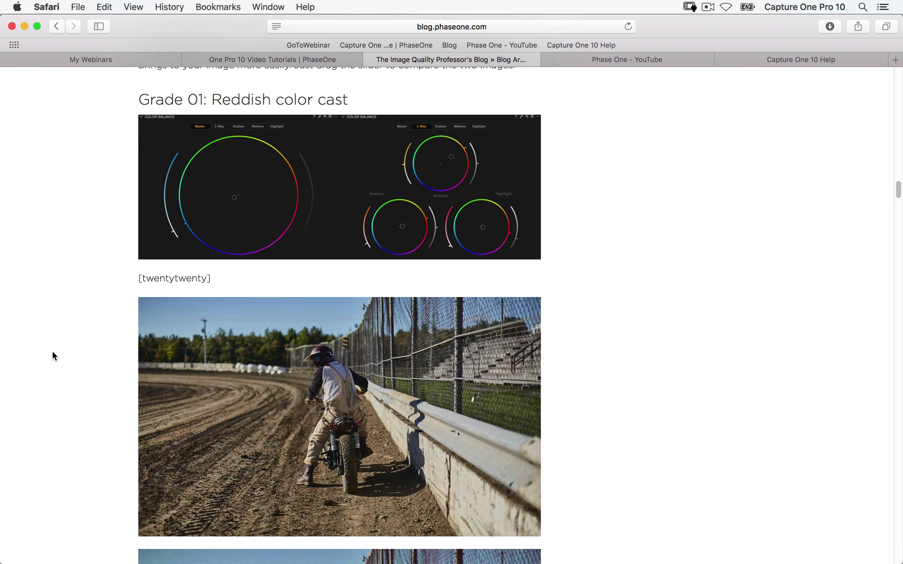
{"action": "scroll", "coordinate": [79, 348], "scroll_direction": "down", "scroll_amount": 15}
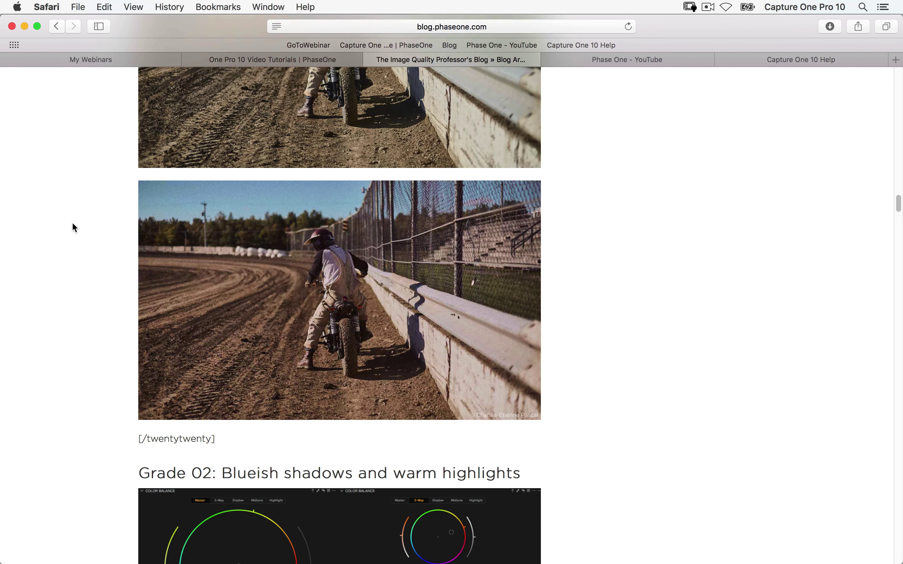
{"action": "scroll", "coordinate": [92, 324], "scroll_direction": "down", "scroll_amount": 16}
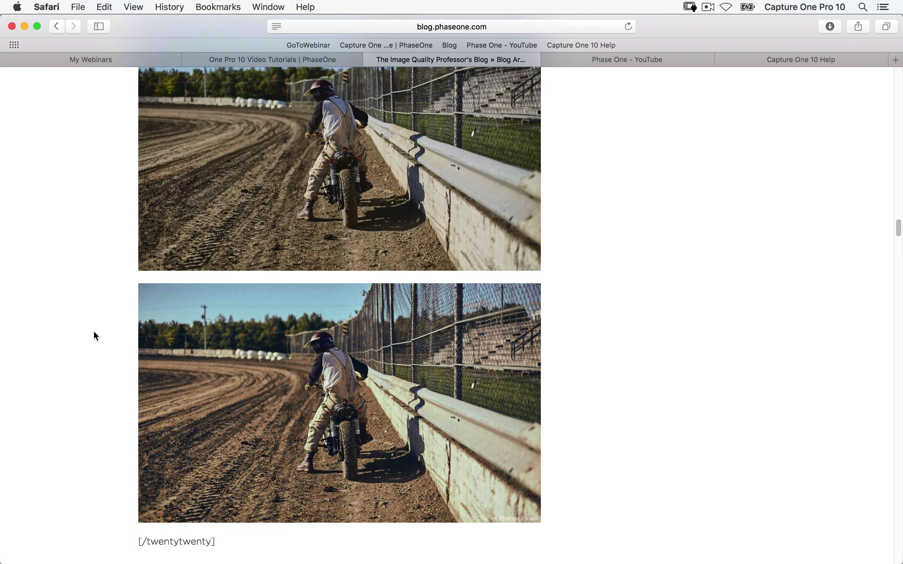
{"action": "scroll", "coordinate": [97, 310], "scroll_direction": "down", "scroll_amount": 3}
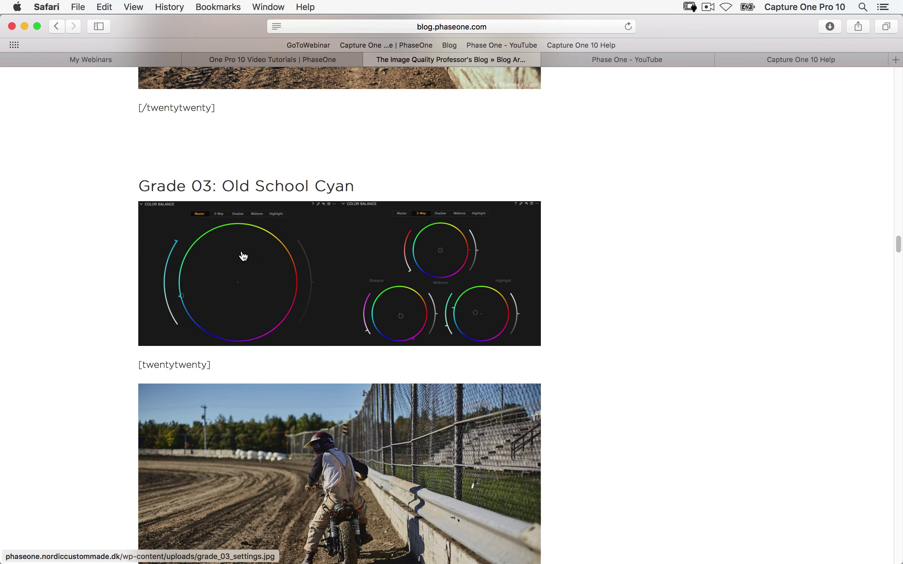
{"action": "scroll", "coordinate": [90, 308], "scroll_direction": "down", "scroll_amount": 20}
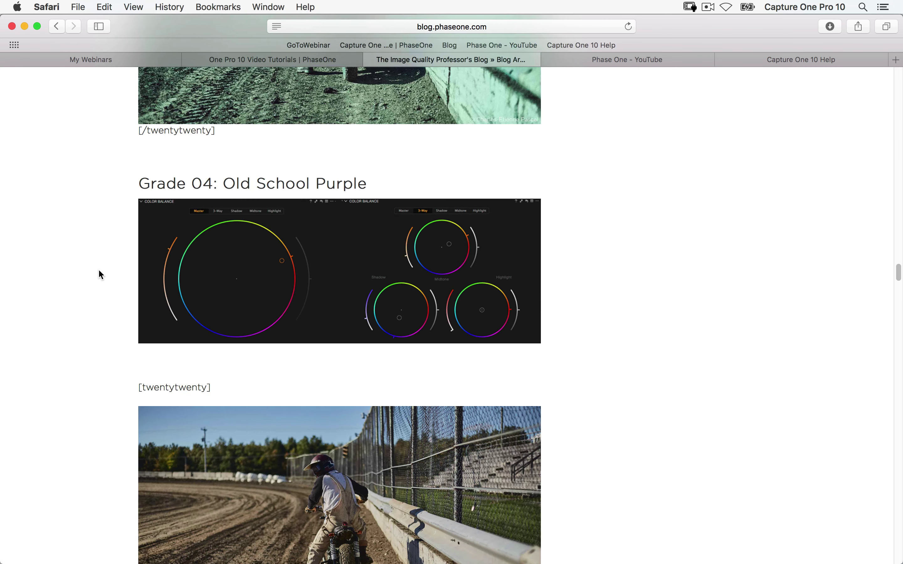
{"action": "scroll", "coordinate": [99, 290], "scroll_direction": "down", "scroll_amount": 2}
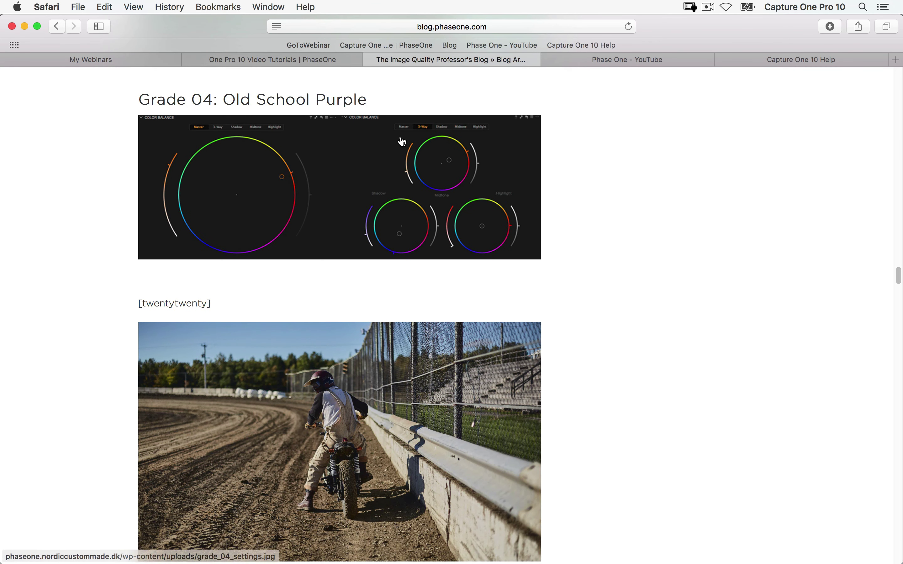
Return to the blog's "color balance" search results and look over the listed articles
{"action": "left_click", "coordinate": [56, 26]}
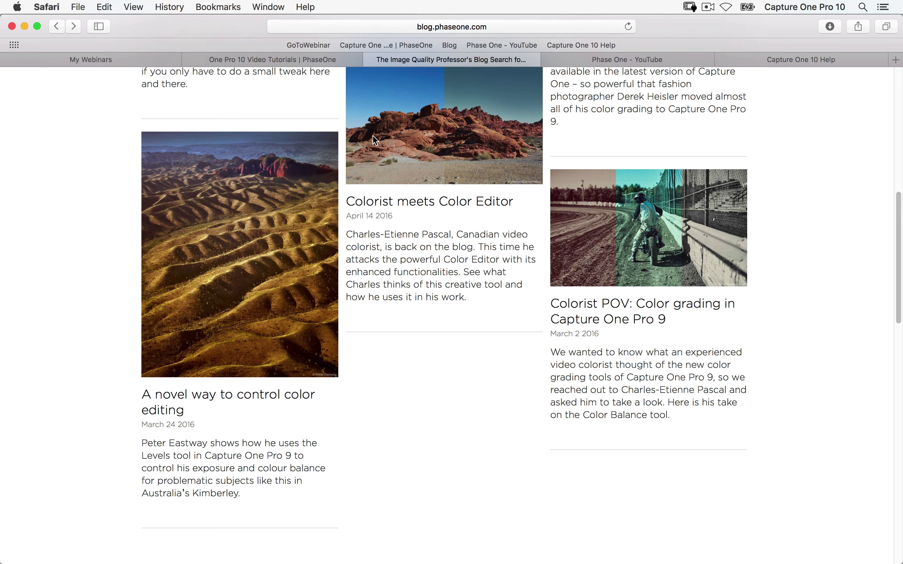
{"action": "scroll", "coordinate": [375, 140], "scroll_direction": "up", "scroll_amount": 11}
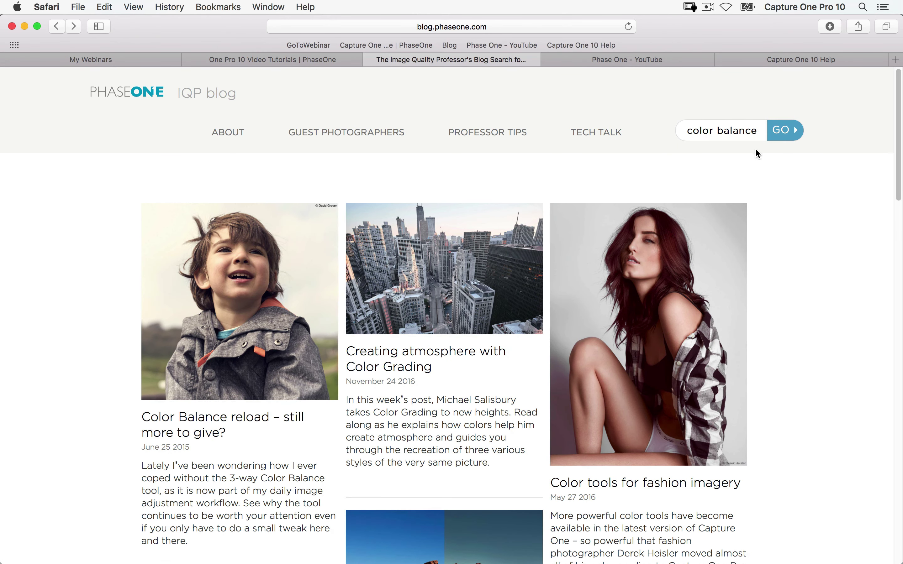
{"action": "scroll", "coordinate": [455, 242], "scroll_direction": "down", "scroll_amount": 7}
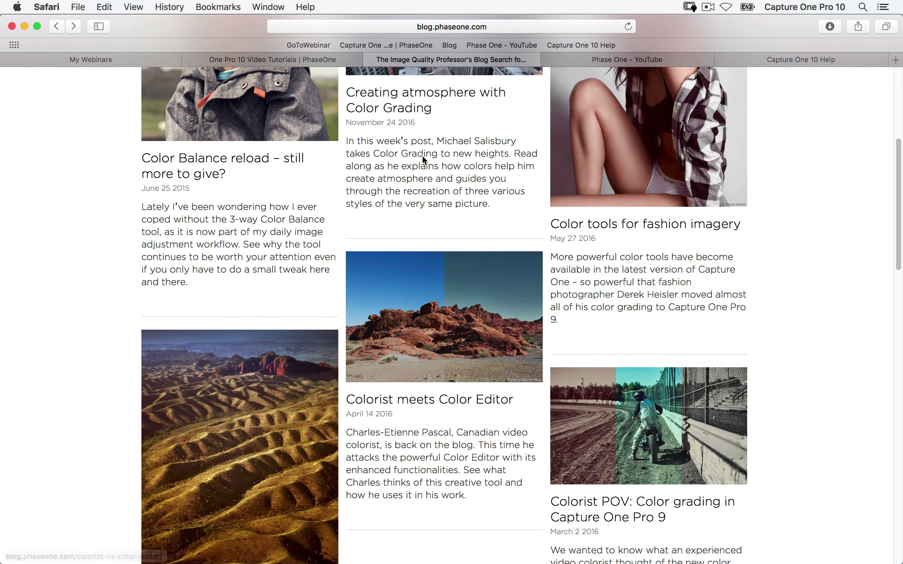
{"action": "scroll", "coordinate": [422, 155], "scroll_direction": "up", "scroll_amount": 7}
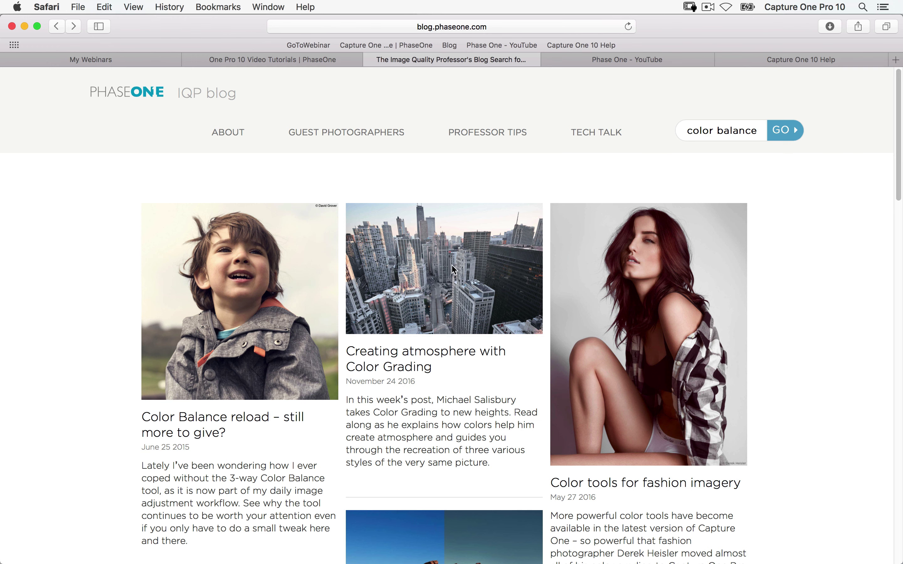
Show the beginning of the Phase One YouTube channel page and pause its XF 100MP video
{"action": "left_click", "coordinate": [599, 65]}
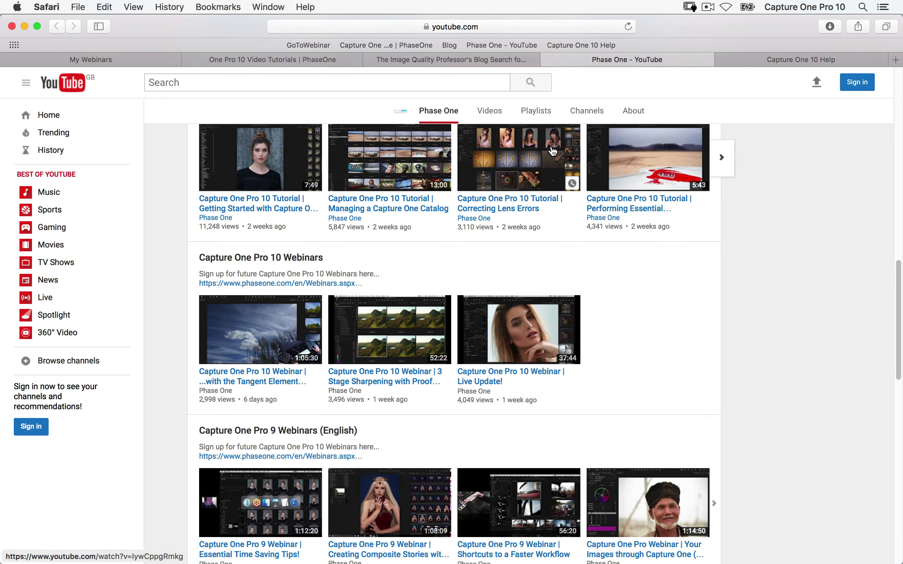
{"action": "scroll", "coordinate": [463, 278], "scroll_direction": "up", "scroll_amount": 15}
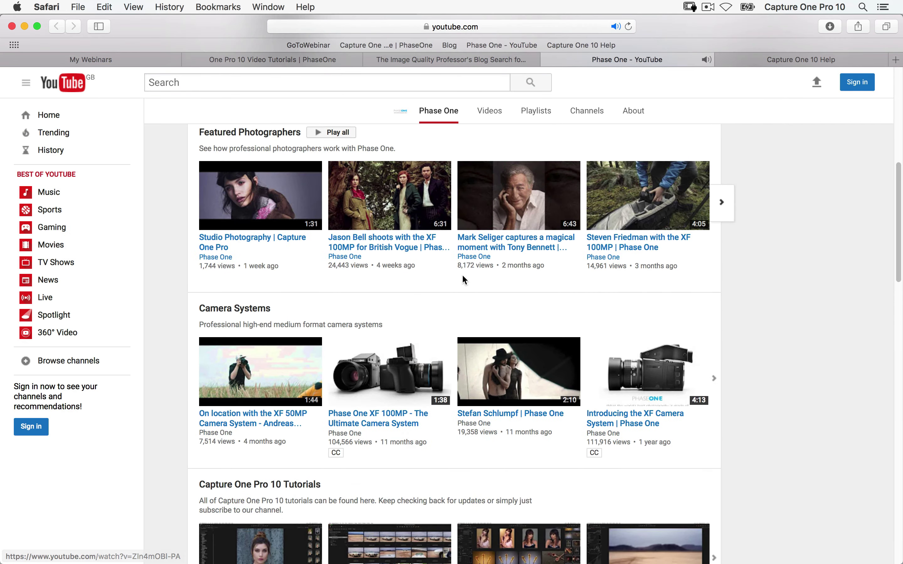
{"action": "left_click", "coordinate": [220, 452]}
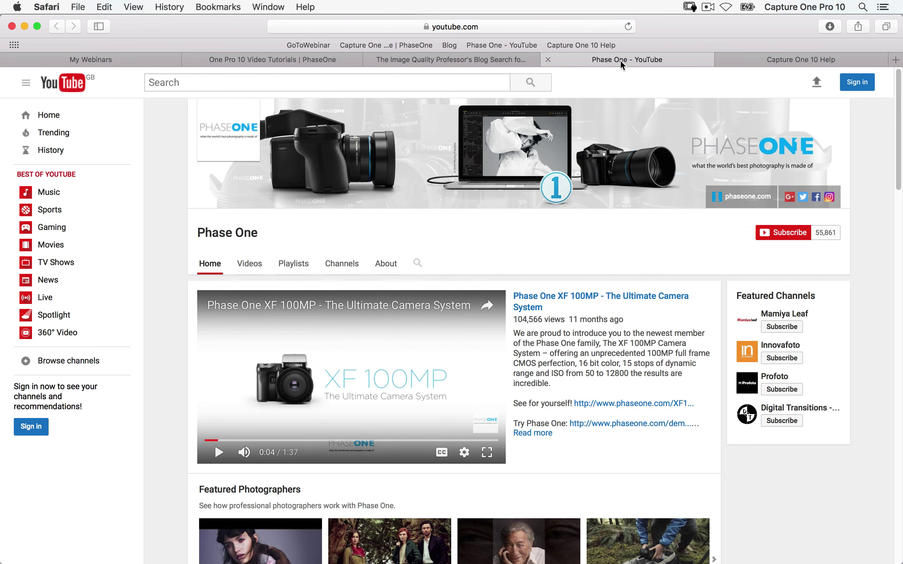
Revisit the Learning Hub's tutorials for beginners and experts, and return to the Phase One YouTube channel
{"action": "left_click", "coordinate": [278, 60]}
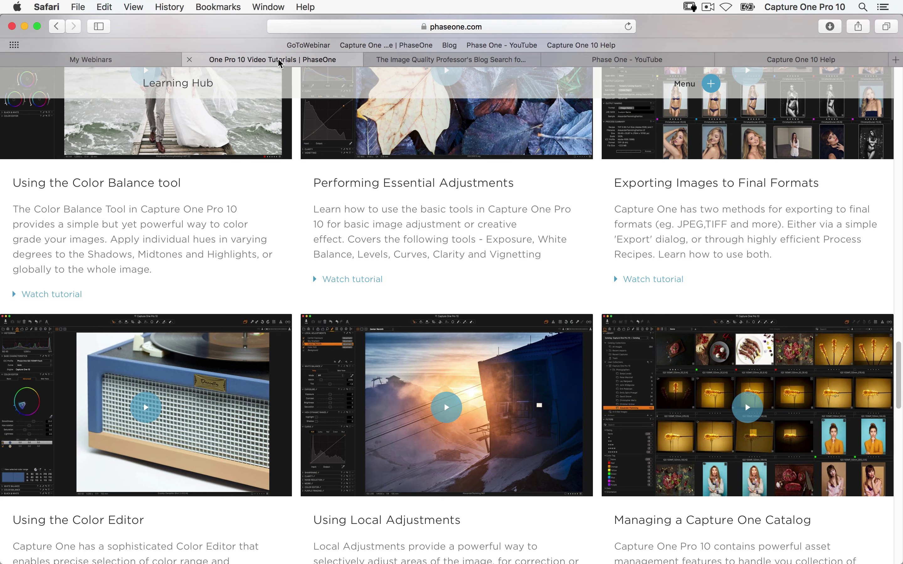
{"action": "scroll", "coordinate": [298, 209], "scroll_direction": "up", "scroll_amount": 10}
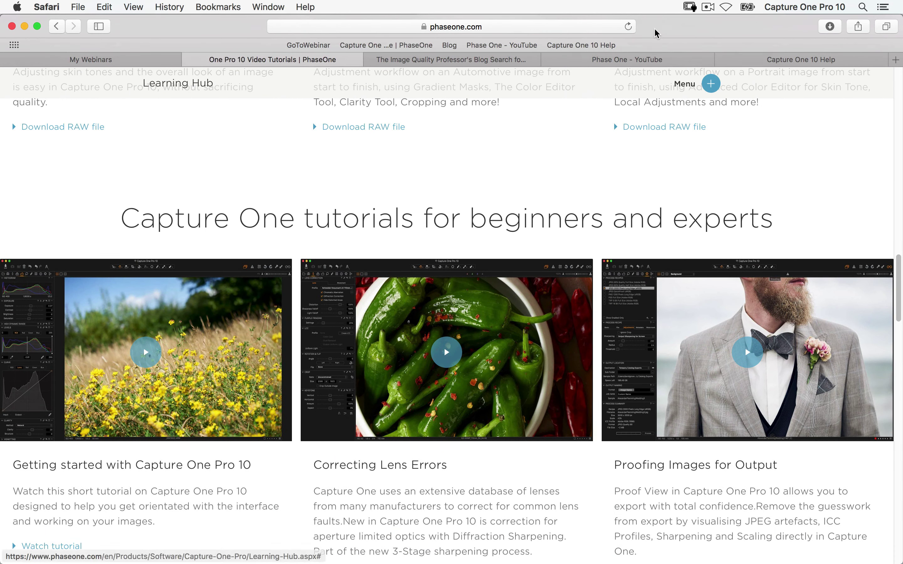
{"action": "left_click", "coordinate": [651, 60]}
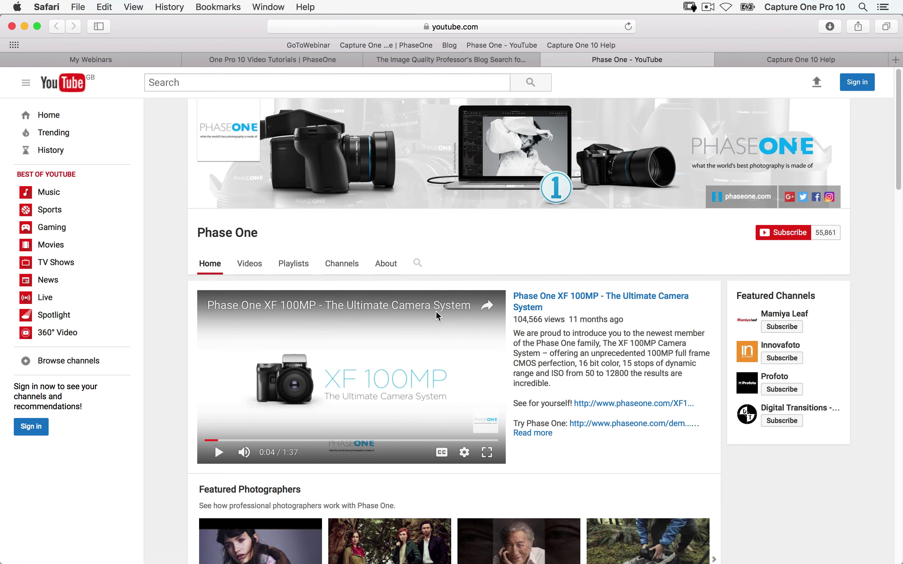
Show the Capture One 10 online help page and switch away from Safari
{"action": "left_click", "coordinate": [764, 61]}
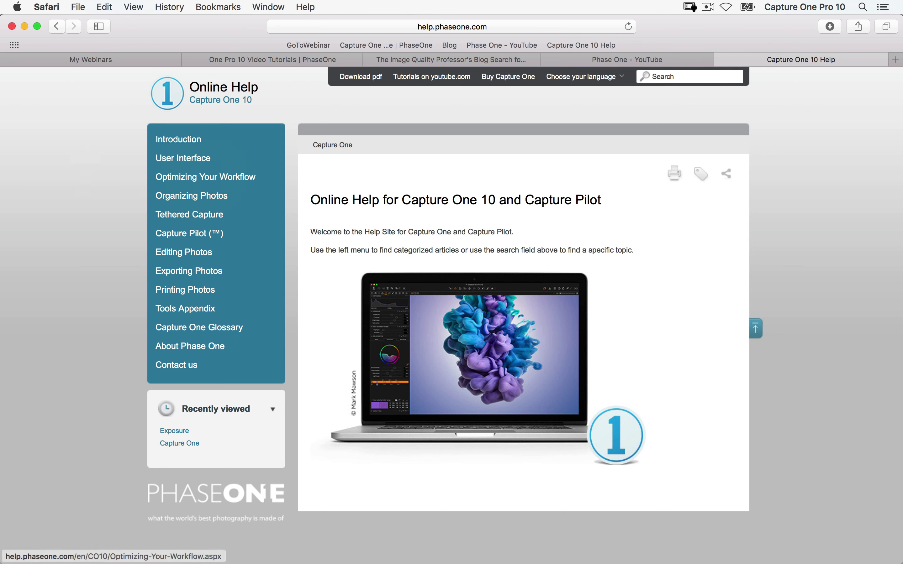
{"action": "key", "text": "super+Tab"}
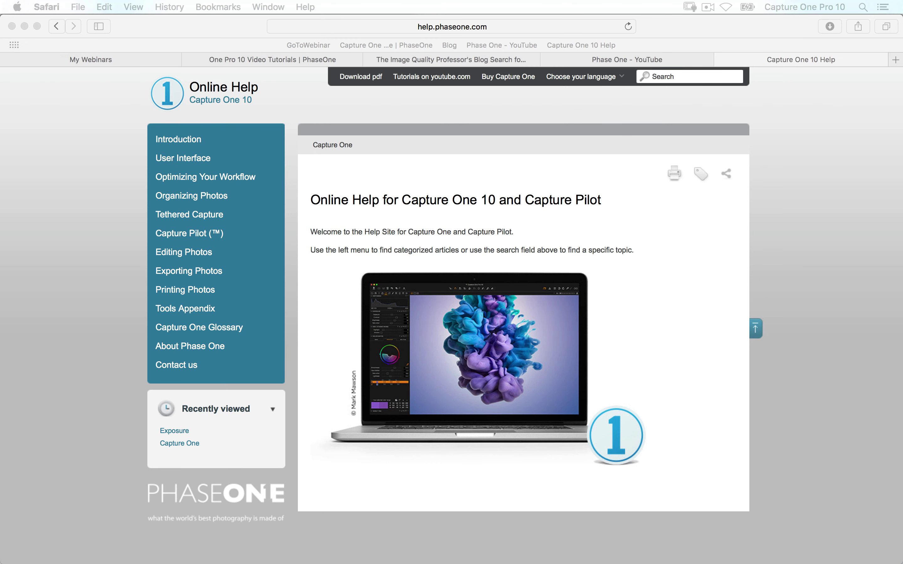